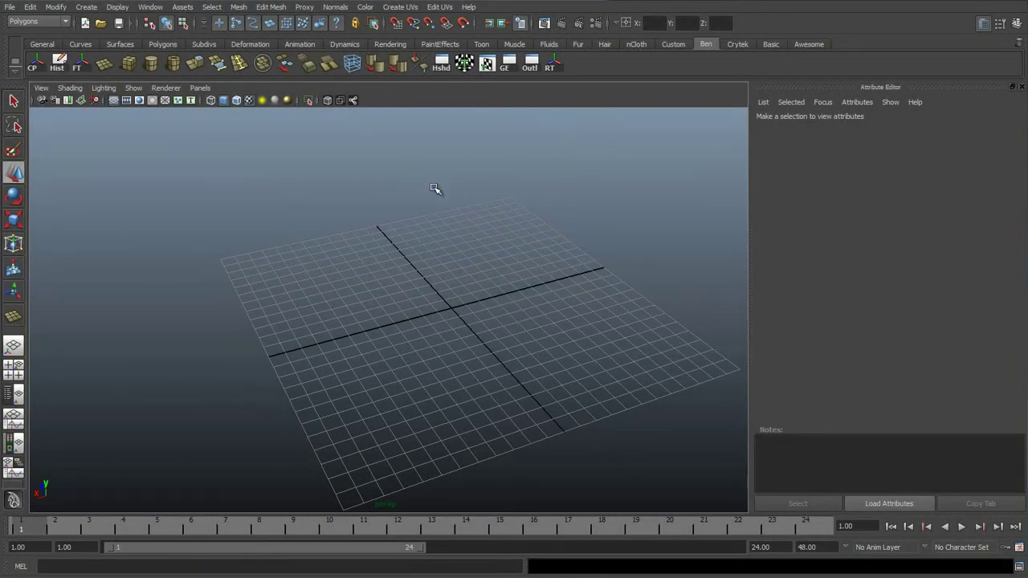
Draw a long, narrow polygon plane on the grid, parallel to one of its main axes
alt+drag(520, 261, 464, 281)
alt+middle_drag(424, 280, 453, 278)
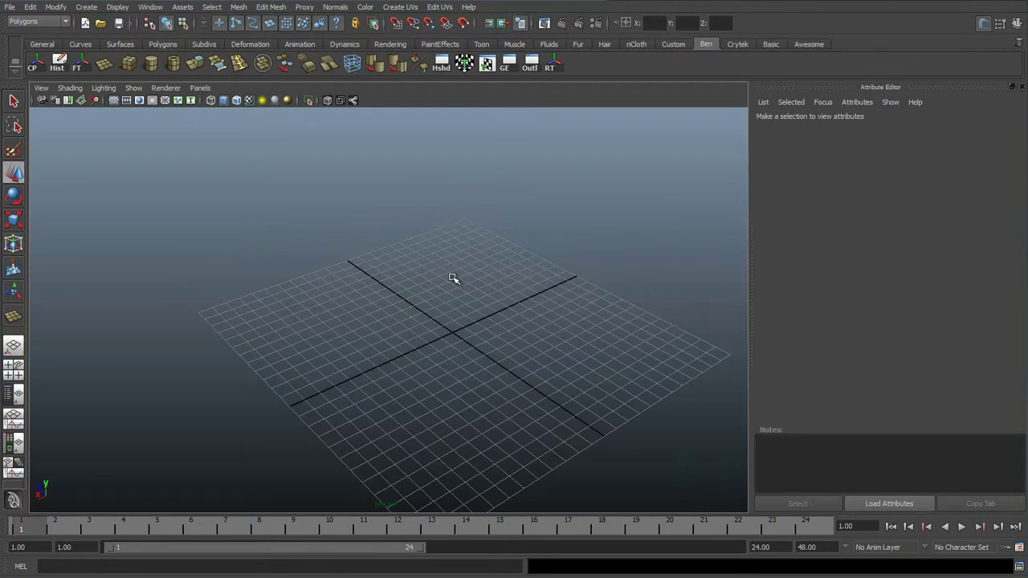
click(104, 66)
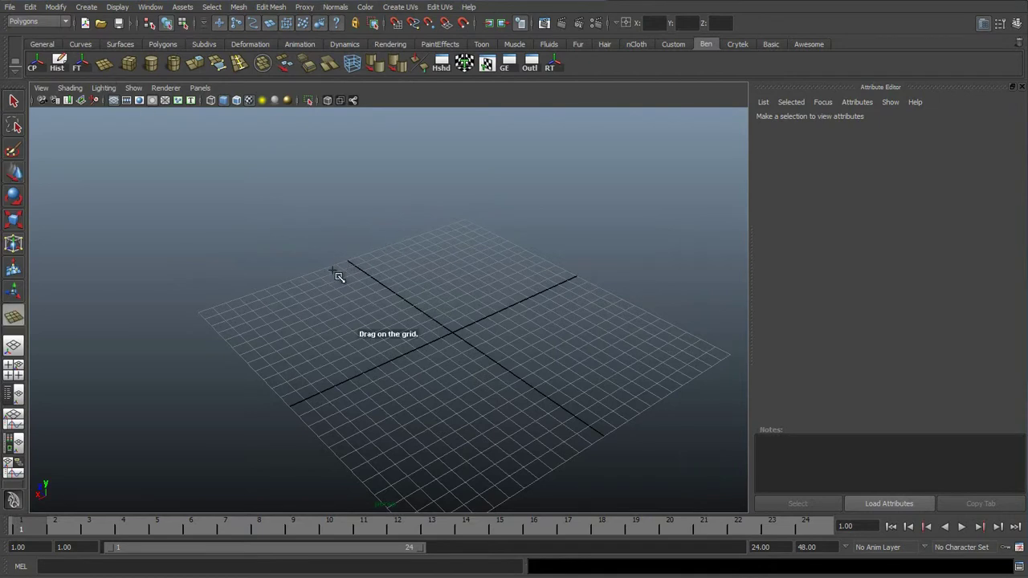
drag(336, 275, 537, 479)
Extrude one long edge of the plane outward by about 2.9 units to add a side strip
alt+drag(491, 344, 442, 314)
right_drag(480, 317, 466, 314)
click(461, 344)
click(197, 65)
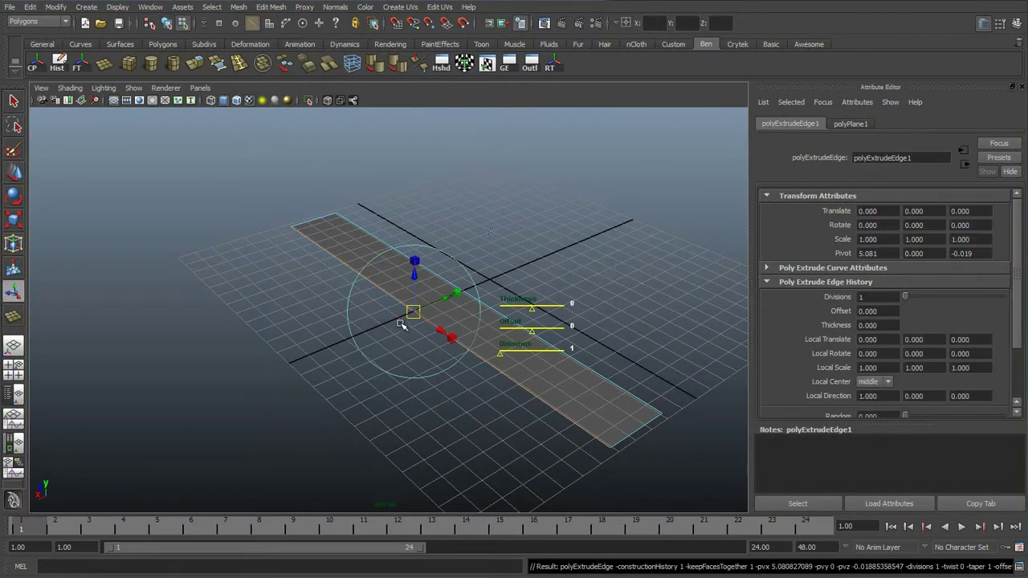
drag(453, 301, 396, 317)
Extrude the opposite long edge of the plane outward by about 3.2 units to add a second side strip
alt+drag(533, 308, 475, 314)
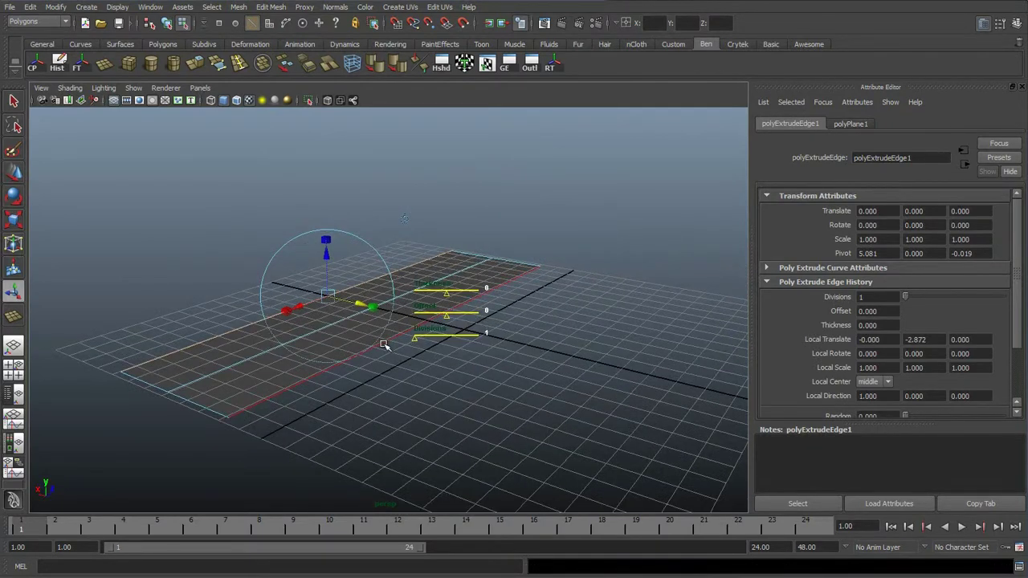
click(390, 345)
alt+drag(395, 347, 249, 130)
click(195, 68)
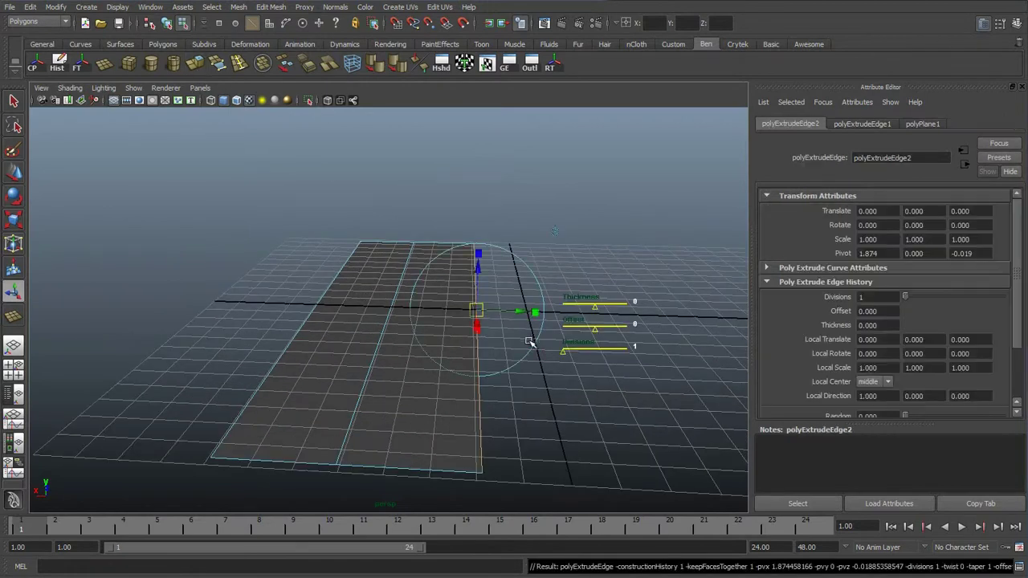
drag(511, 311, 598, 313)
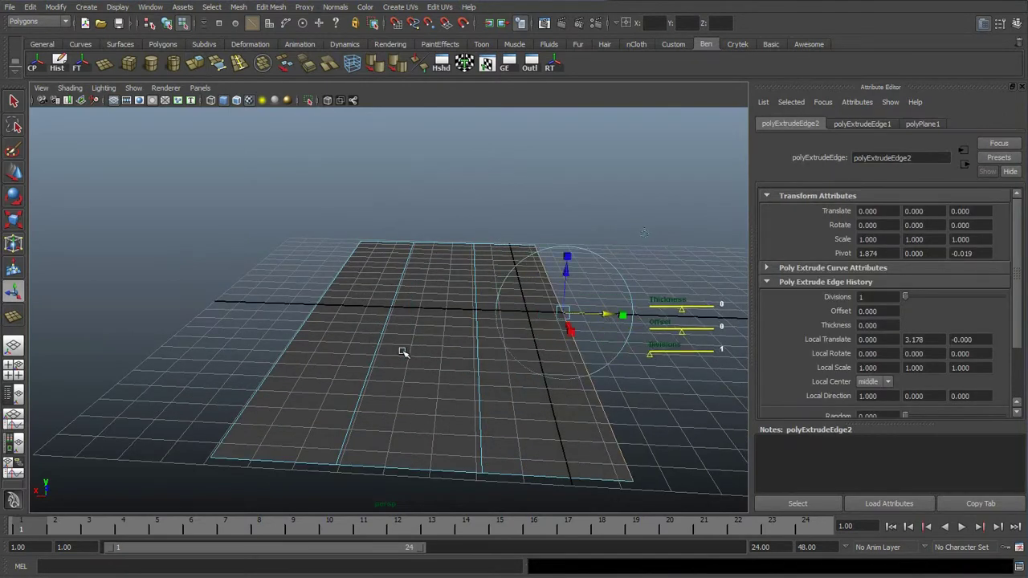
Raise the plane's inner lengthwise edges slightly to give the street a crown, and return to object mode
click(408, 370)
key(w)
drag(436, 269, 434, 265)
right_drag(547, 328, 580, 315)
click(610, 305)
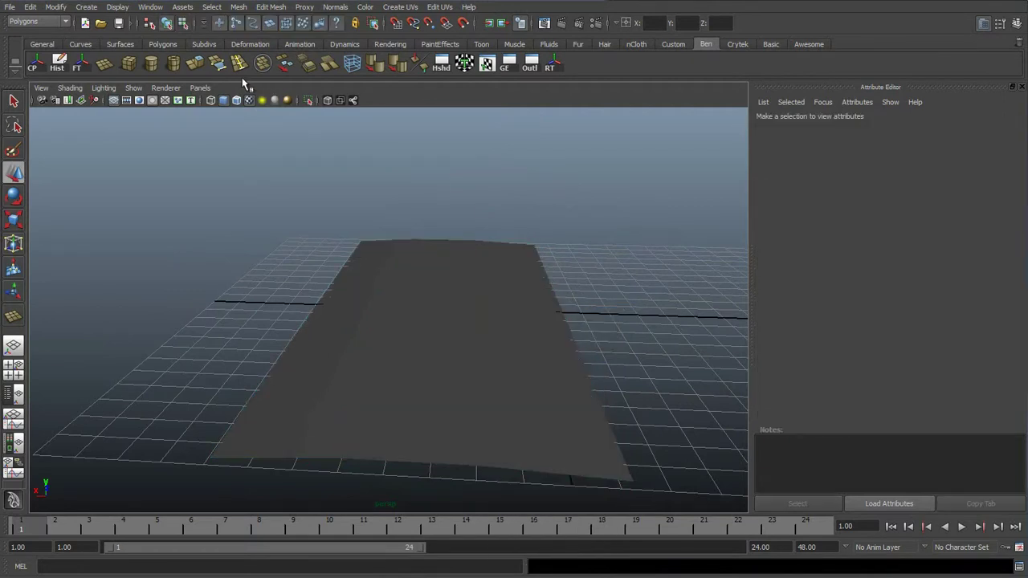
Create a large, tall polygon box alongside the street plane to stand in for a building
click(134, 66)
alt+drag(573, 303, 550, 299)
alt+right_drag(551, 299, 465, 301)
drag(410, 384, 496, 194)
Create a small polygon cylinder on the street plane and position it near the base of the building
alt+drag(350, 245, 290, 206)
alt+right_drag(289, 205, 282, 325)
click(151, 65)
drag(278, 376, 274, 315)
drag(241, 361, 390, 291)
key(f)
key(r)
key(w)
key(ctrl+z)
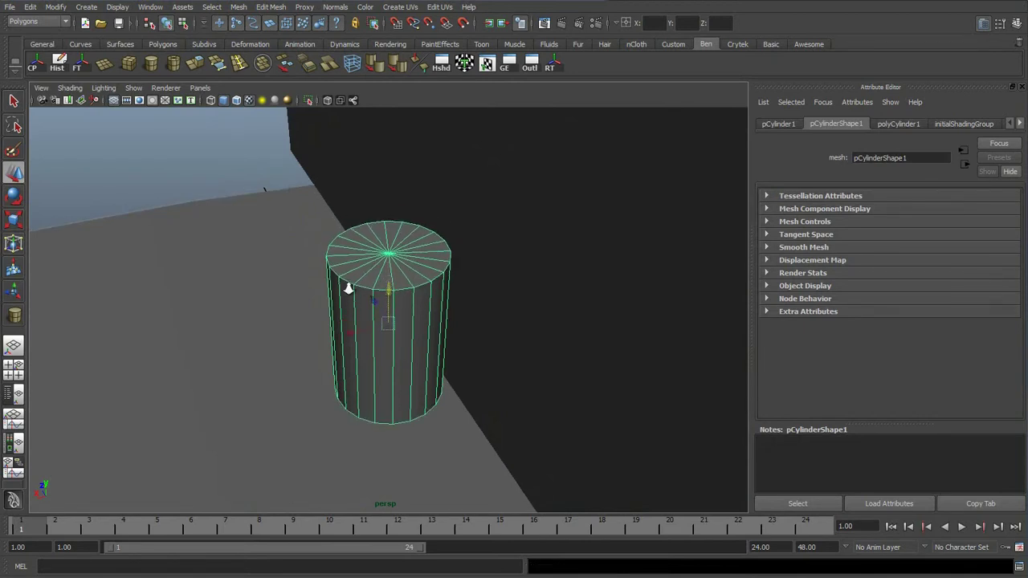
Create a small polygon cube and position it on the plane against the building, beside the cylinder
scroll(348, 286, down, 5)
click(133, 64)
scroll(214, 314, down, 6)
alt+middle_drag(220, 324, 278, 277)
scroll(422, 349, up, 3)
drag(363, 371, 337, 343)
key(w)
drag(306, 383, 512, 305)
key(f)
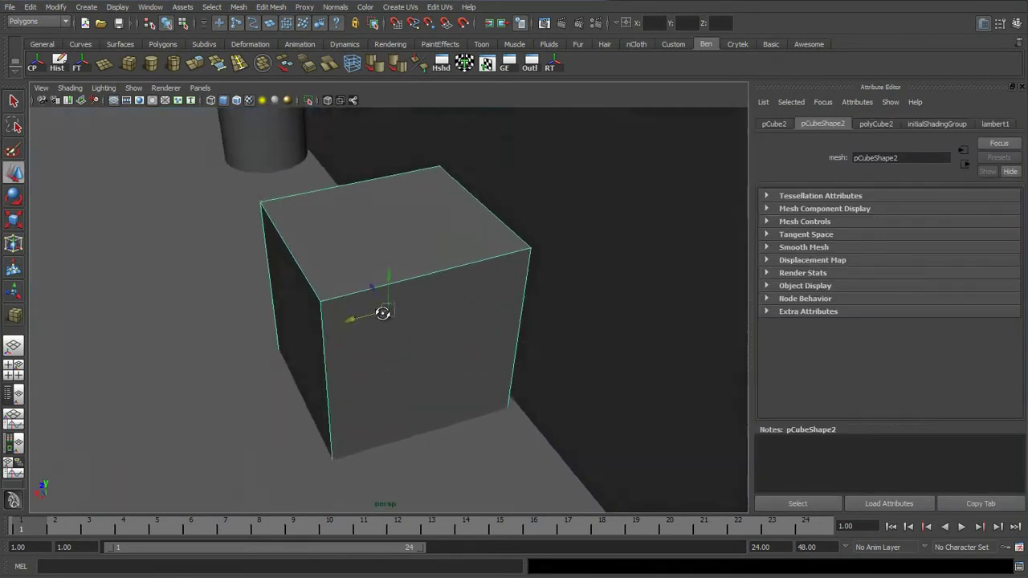
key(r)
key(w)
drag(368, 318, 379, 317)
Scale up the street plane and shift it away from the building so the cube and cylinder sit on it
alt+right_drag(379, 317, 560, 294)
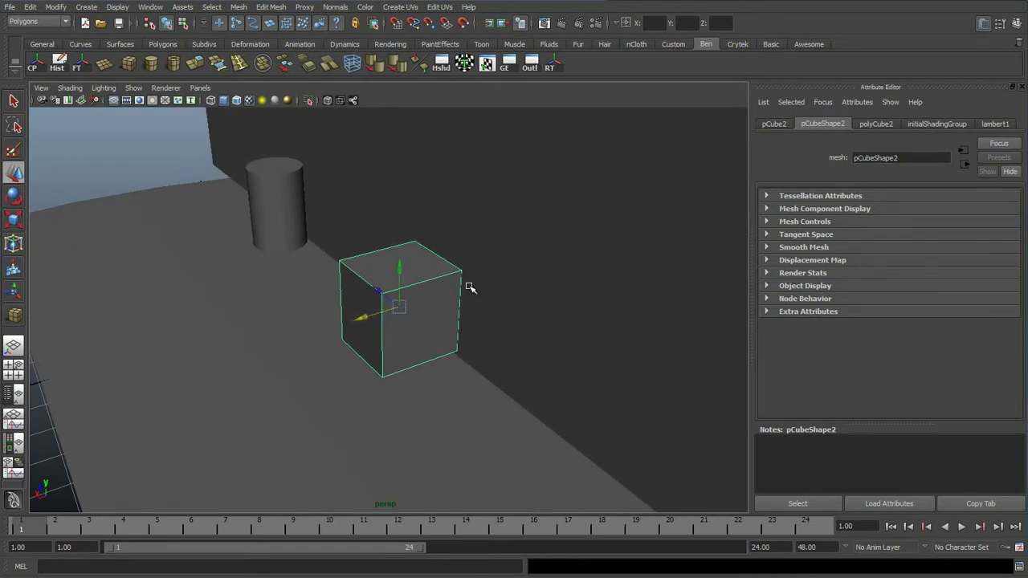
scroll(341, 279, down, 4)
scroll(316, 192, up, 2)
click(366, 393)
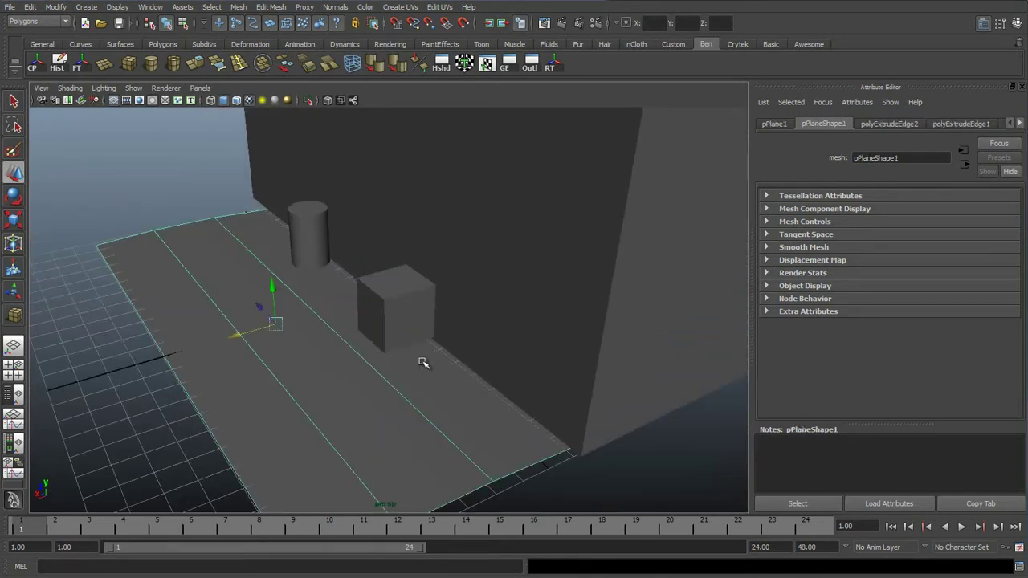
alt+middle_drag(286, 329, 326, 305)
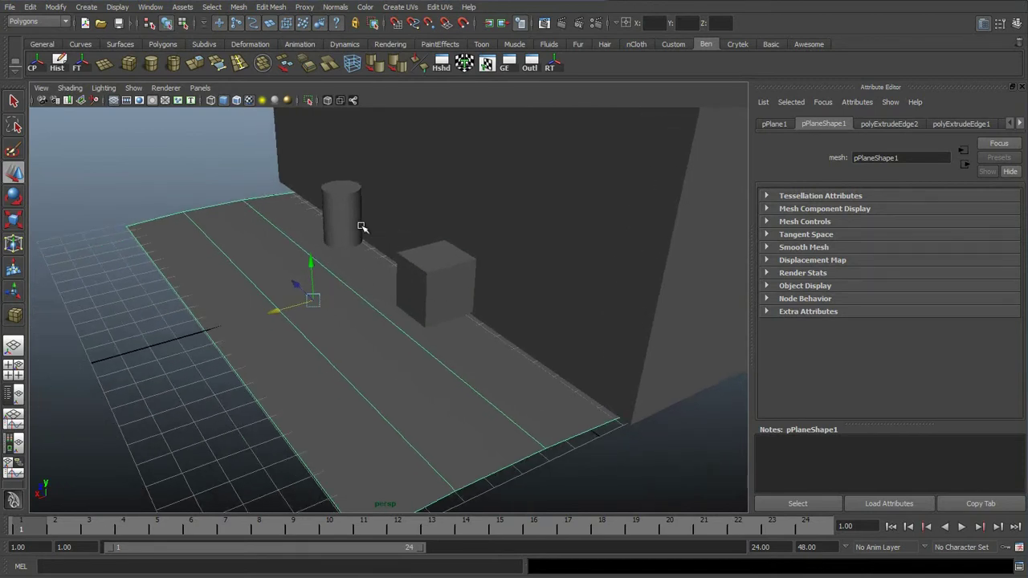
key(r)
drag(315, 301, 399, 306)
key(w)
drag(274, 313, 251, 321)
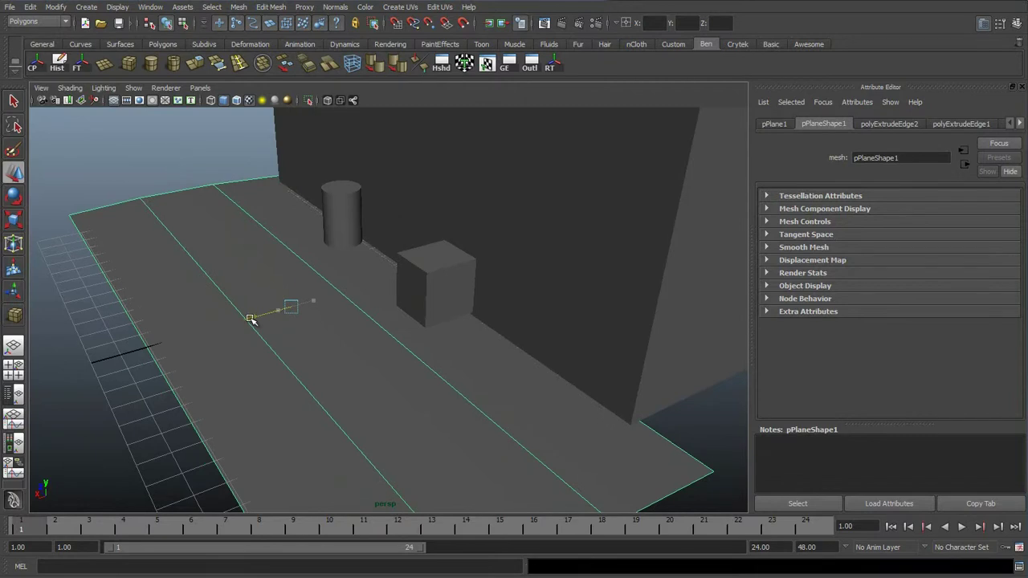
Assign a new Lambert material to the street plane and name it cobblestone
right_click(317, 395)
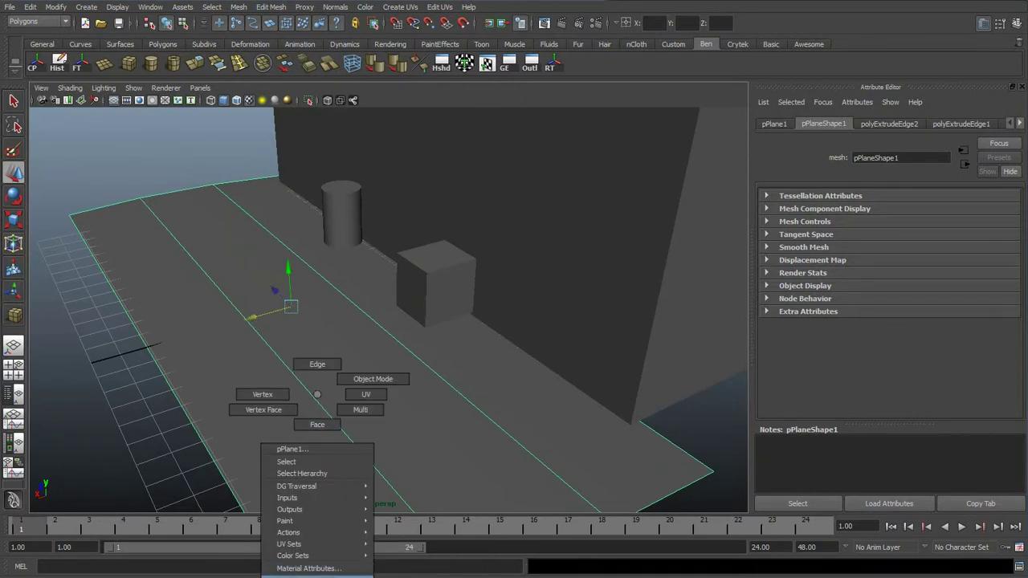
click(318, 576)
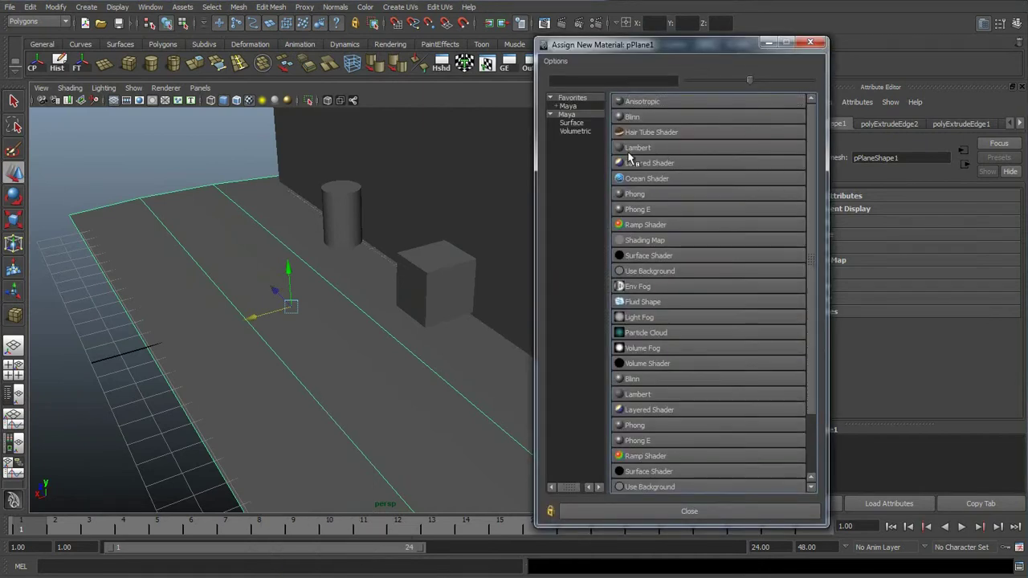
click(634, 148)
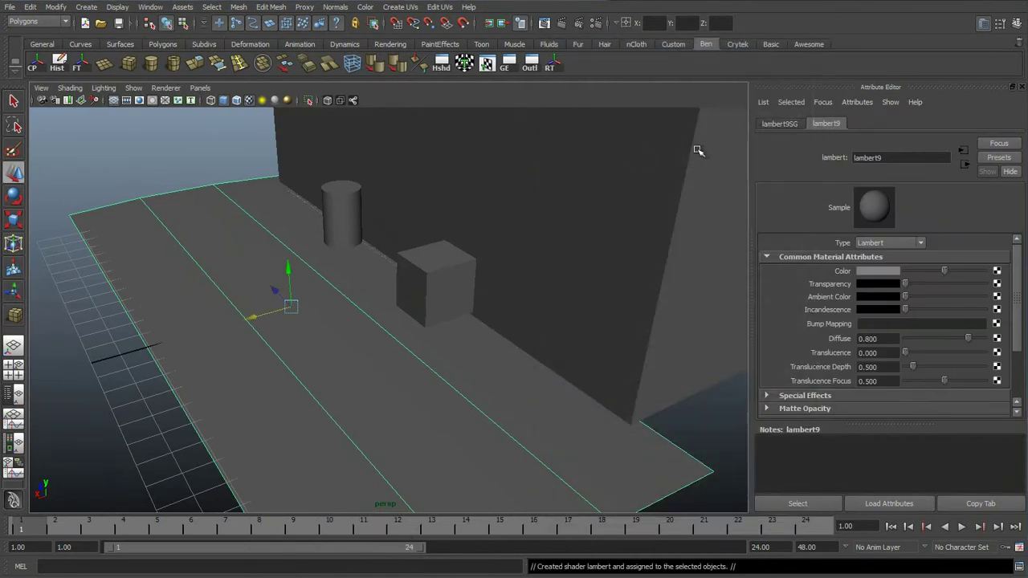
double_click(894, 159)
text(cobblestone)
key(Return)
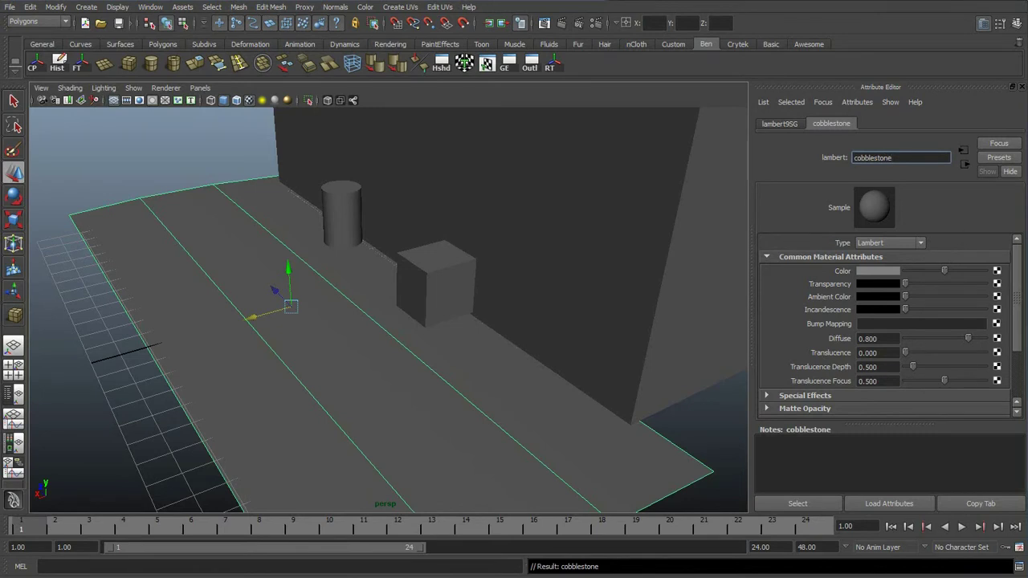
Close and reopen the Attribute Editor, and show the cobblestone material's attributes
click(1022, 88)
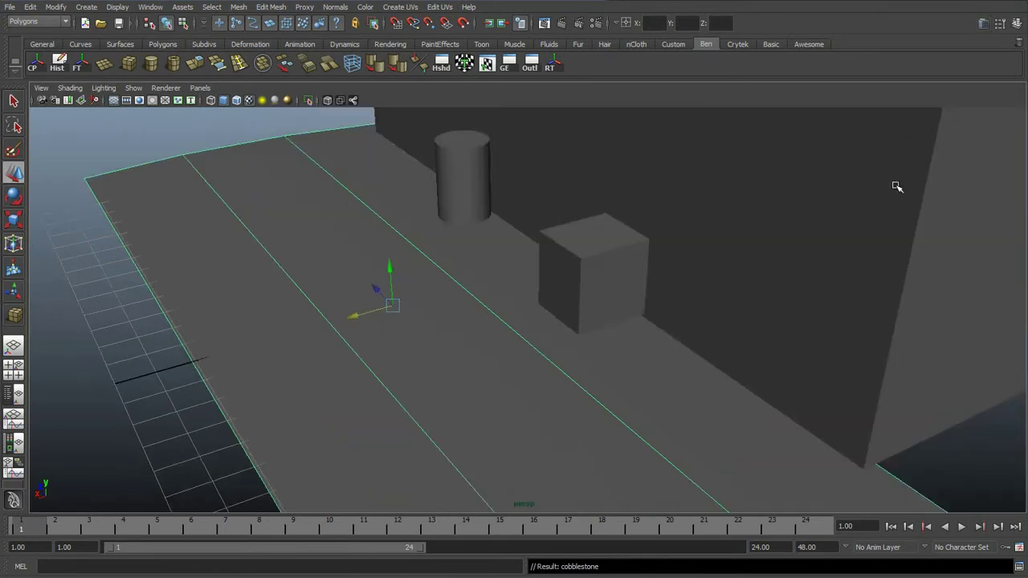
click(983, 25)
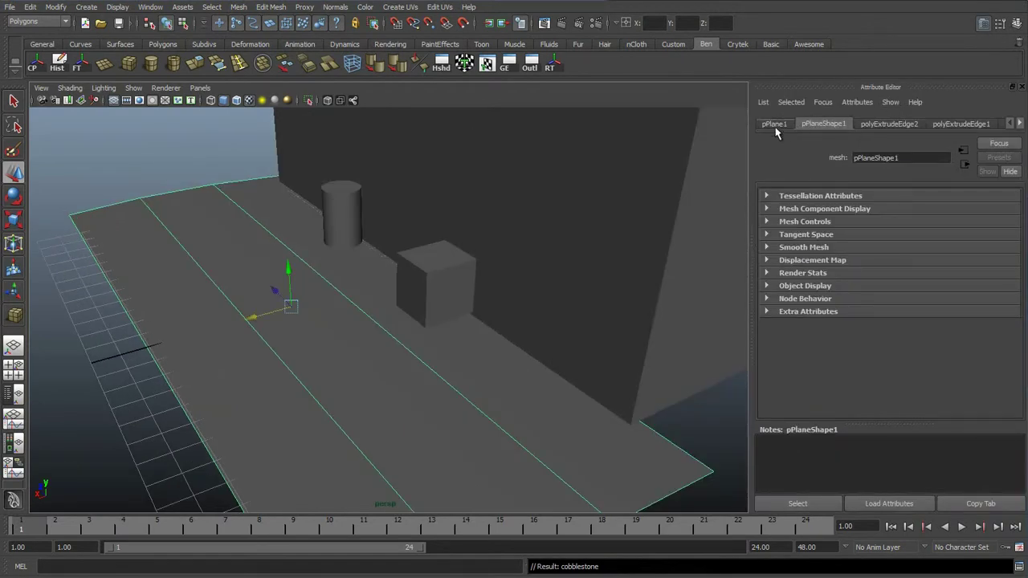
click(1020, 124)
click(1020, 123)
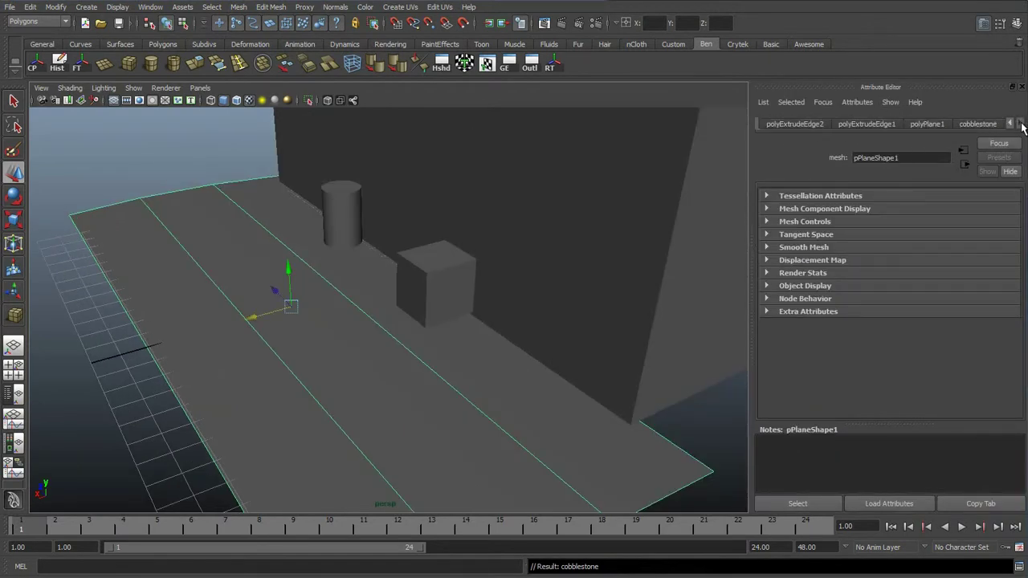
click(975, 125)
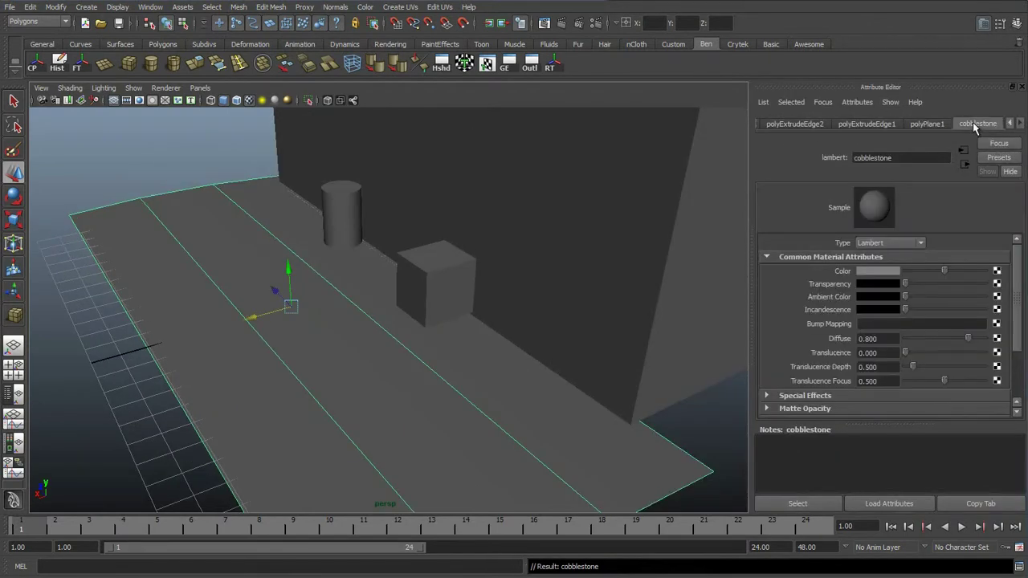
Connect a file texture to the cobblestone material's color and load FloorStreets0072_1_S.jpg as its image
click(997, 271)
click(553, 205)
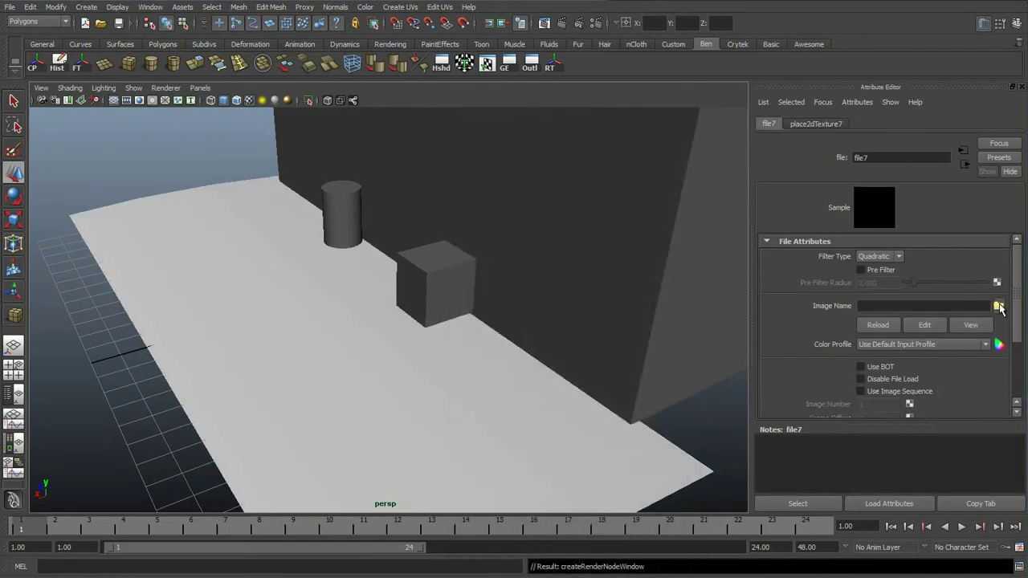
click(998, 306)
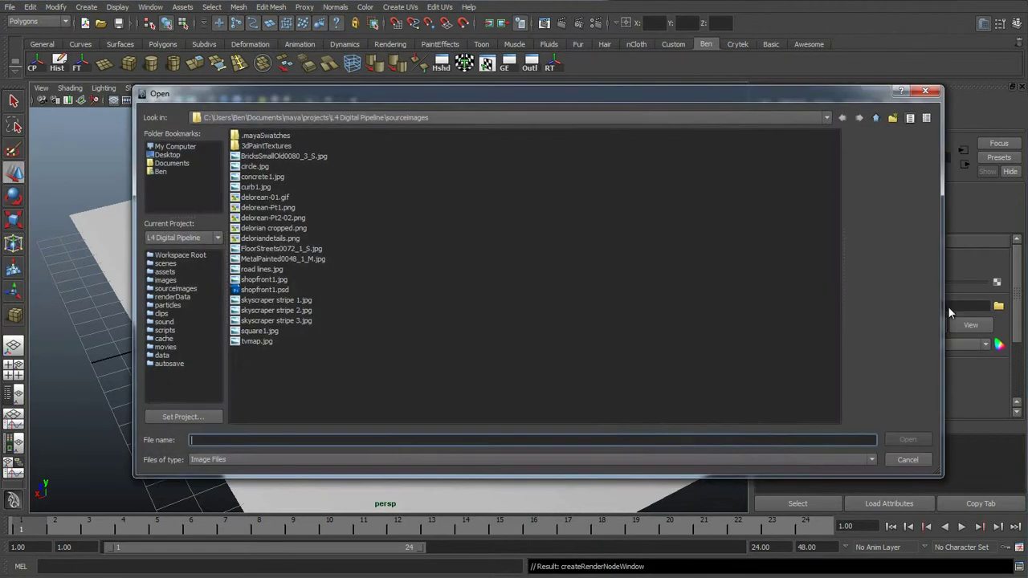
click(270, 240)
key(Up)
key(Up)
key(Up)
key(Up)
key(Down)
key(Down)
key(Down)
key(Down)
key(Down)
key(Return)
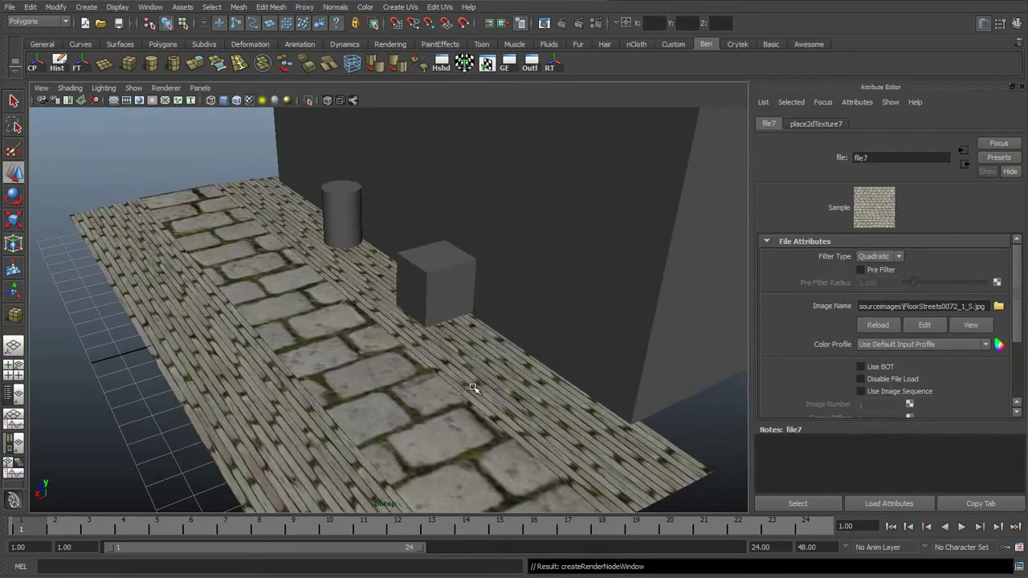
Examine the scale and proportions of the cobblestone texture across the middle and side strips of the street plane
alt+drag(523, 369, 465, 340)
scroll(463, 338, up, 2)
alt+middle_drag(485, 336, 436, 323)
scroll(398, 286, down, 4)
mouse_move(398, 273)
alt+mouse_down()
mouse_move(358, 298)
mouse_move(395, 290)
mouse_move(401, 277)
alt+mouse_up()
alt+middle_drag(401, 277, 414, 313)
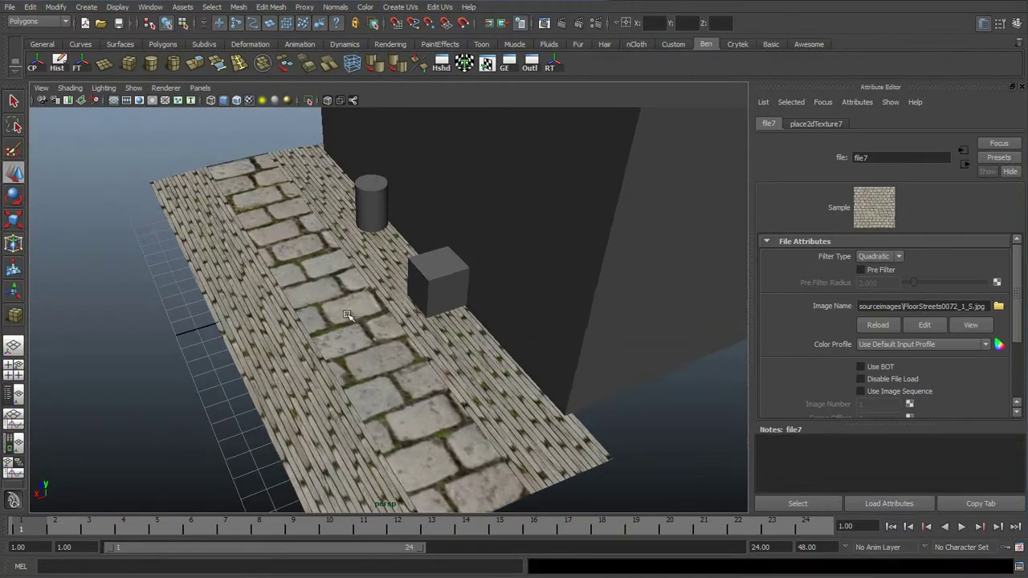
click(347, 315)
scroll(400, 346, up, 5)
scroll(402, 348, down, 4)
alt+middle_drag(401, 352, 399, 310)
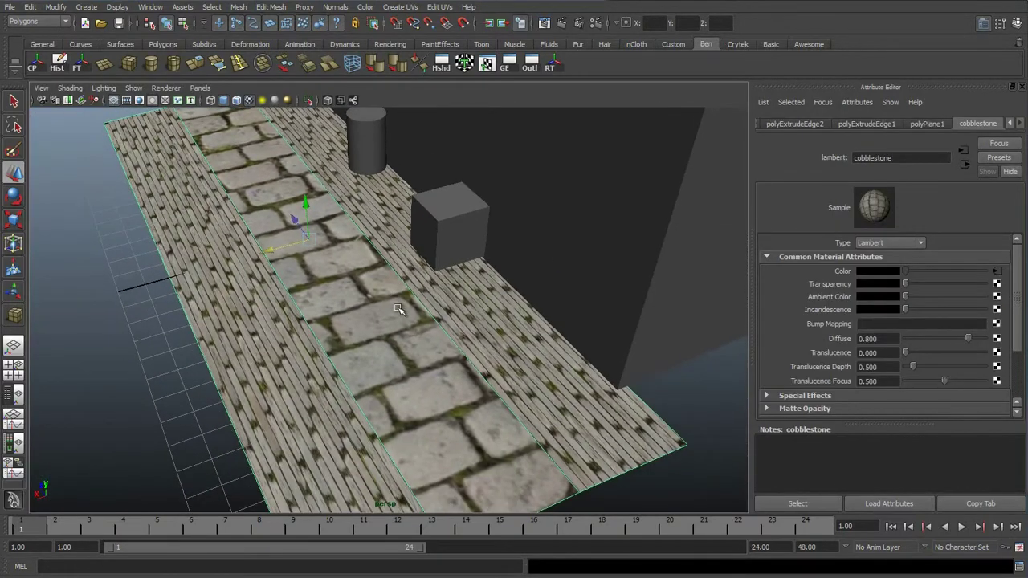
alt+drag(426, 321, 382, 339)
scroll(398, 333, down, 2)
scroll(395, 332, up, 2)
scroll(378, 290, down, 2)
scroll(379, 302, up, 2)
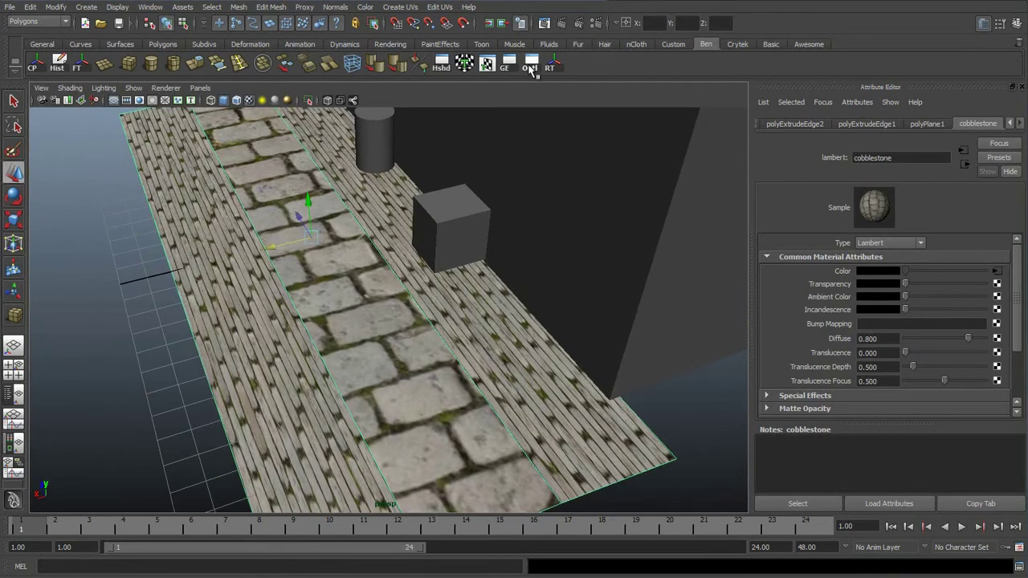
Browse the UV creation and editing commands, and open the UV Texture Editor for the street plane
click(407, 8)
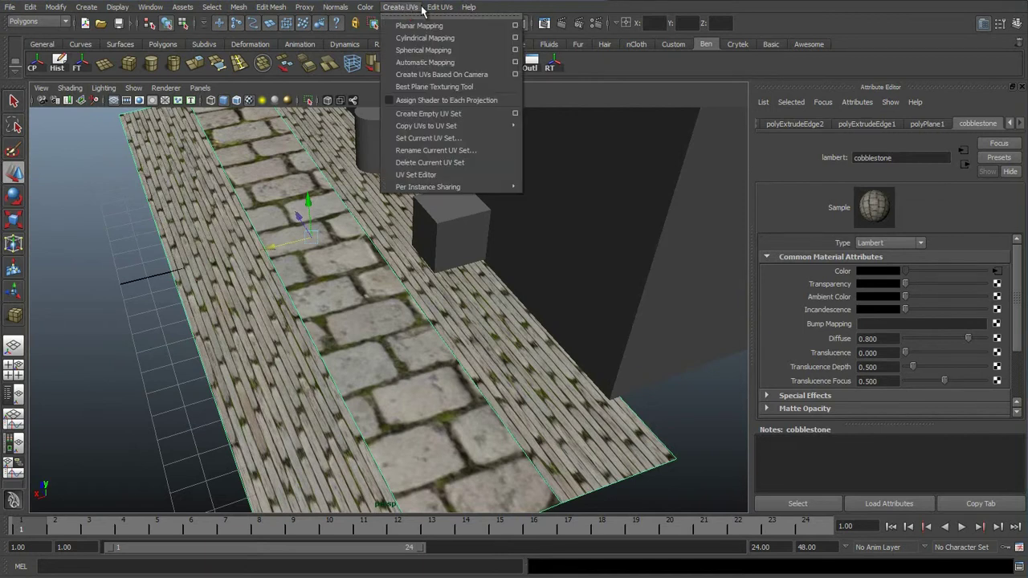
mouse_move(439, 8)
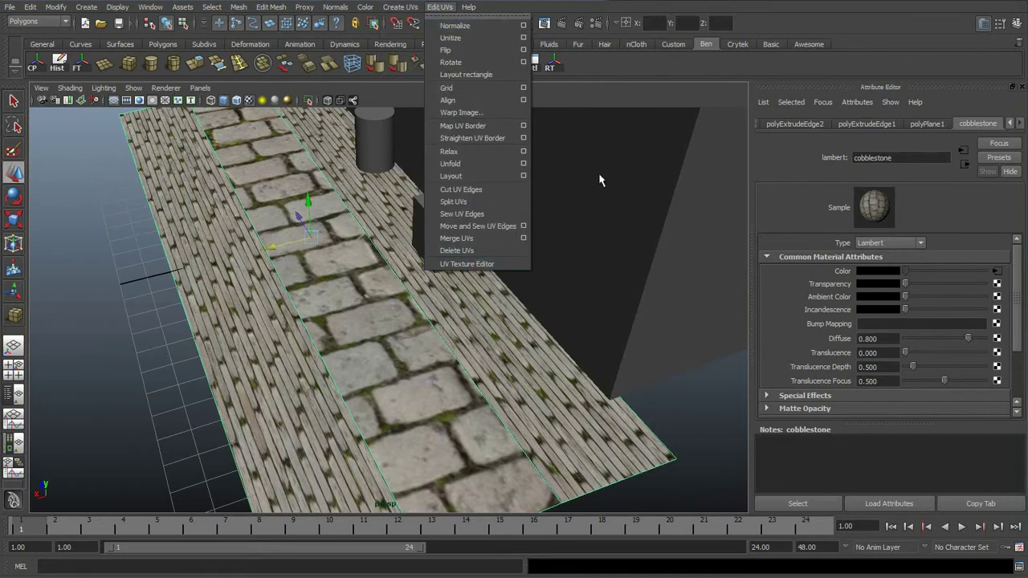
click(640, 71)
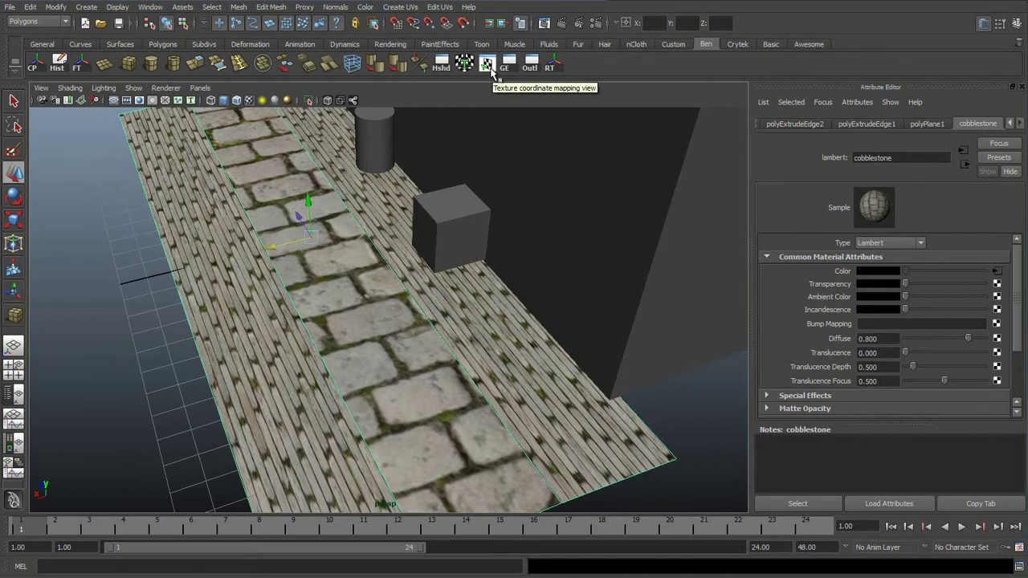
click(488, 66)
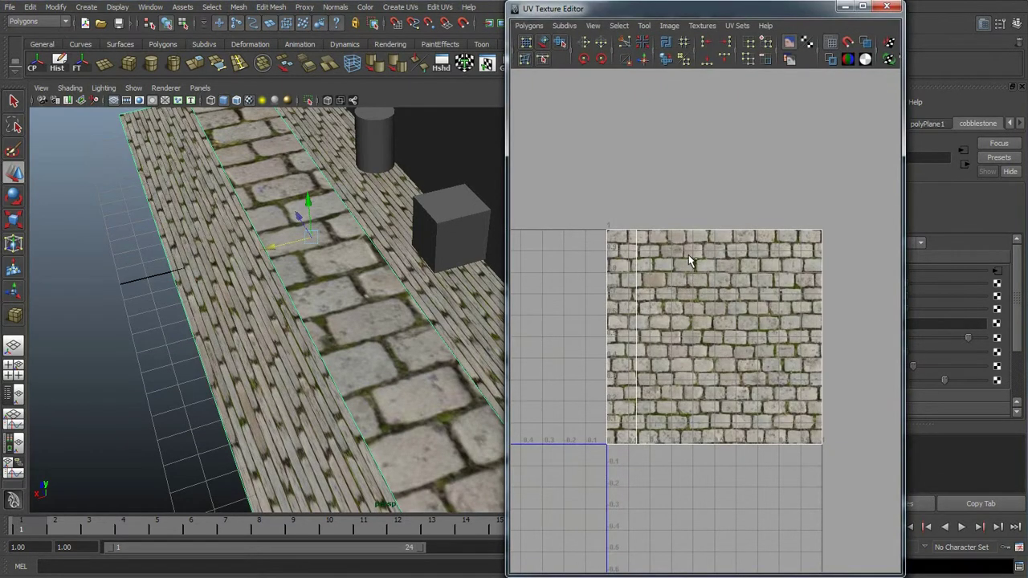
Switch to UV selection in the UV Texture Editor and select all of the plane's UVs
scroll(671, 318, down, 2)
right_drag(670, 318, 712, 320)
scroll(591, 234, up, 2)
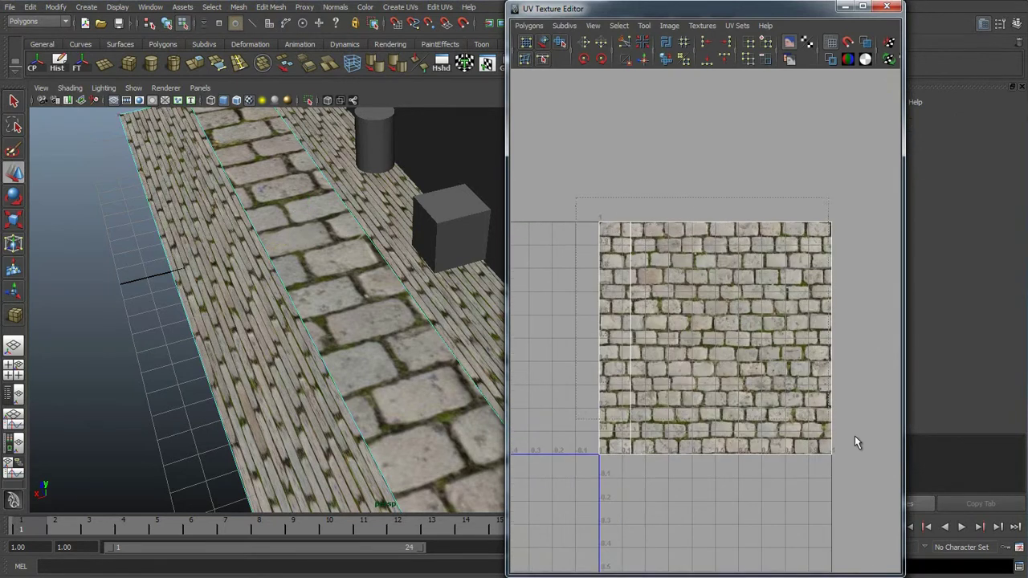
drag(877, 497, 877, 496)
scroll(795, 401, down, 2)
scroll(780, 383, up, 3)
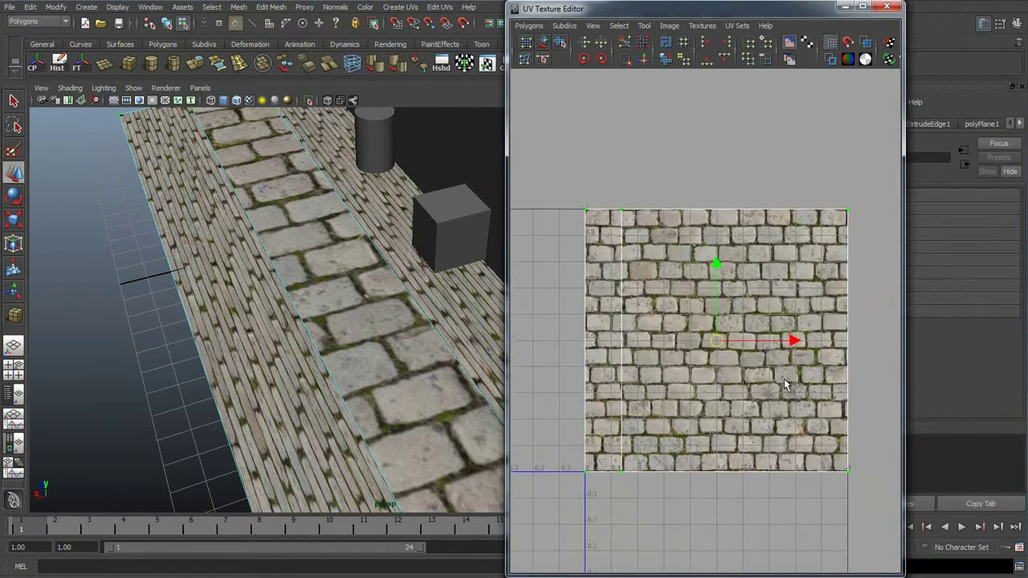
Select all of the plane's vertices in the viewport to compare them with its UV layout, and return to object mode
right_drag(642, 241, 654, 245)
mouse_move(319, 321)
right_down()
mouse_move(352, 311)
mouse_move(307, 307)
right_up()
click(350, 312)
scroll(309, 308, down, 4)
alt+drag(308, 309, 265, 261)
drag(133, 173, 509, 335)
mouse_move(302, 256)
alt+mouse_down()
mouse_move(257, 287)
mouse_move(304, 257)
alt+mouse_up()
alt+middle_drag(303, 257, 299, 279)
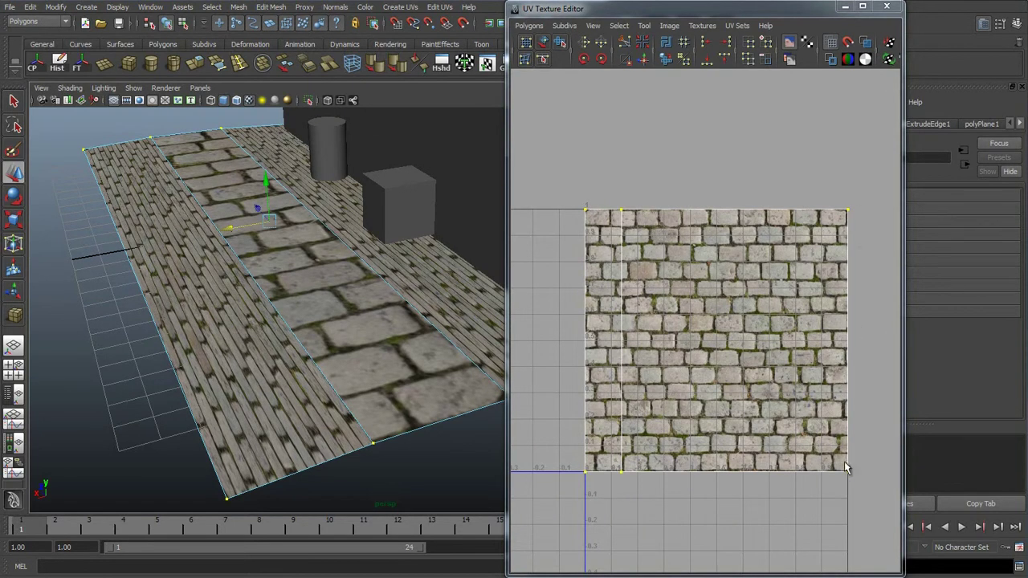
right_drag(328, 299, 369, 281)
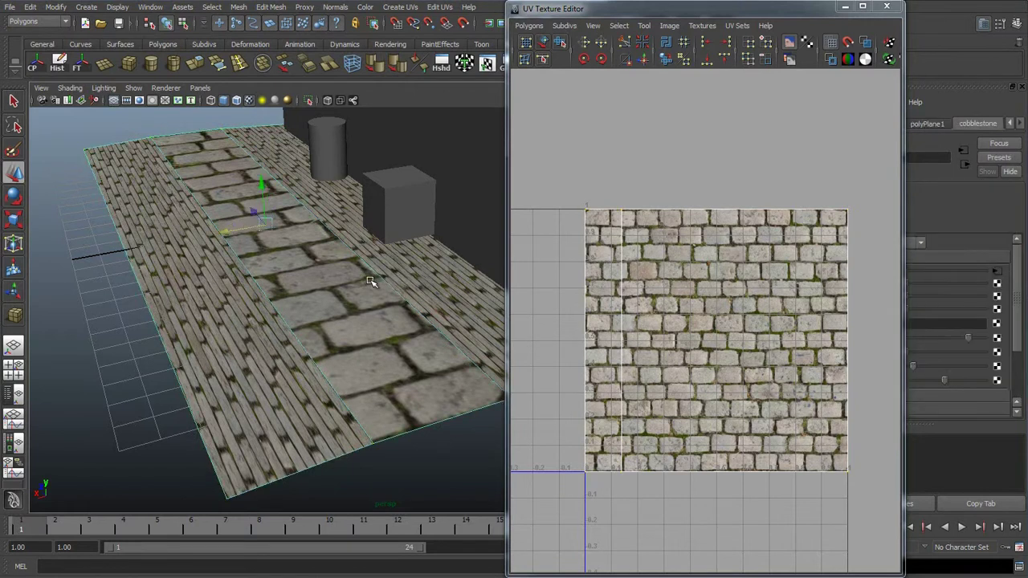
Select the street plane and pick its vertices in the viewport to match them with the points in the UV layout
right_drag(612, 283, 654, 278)
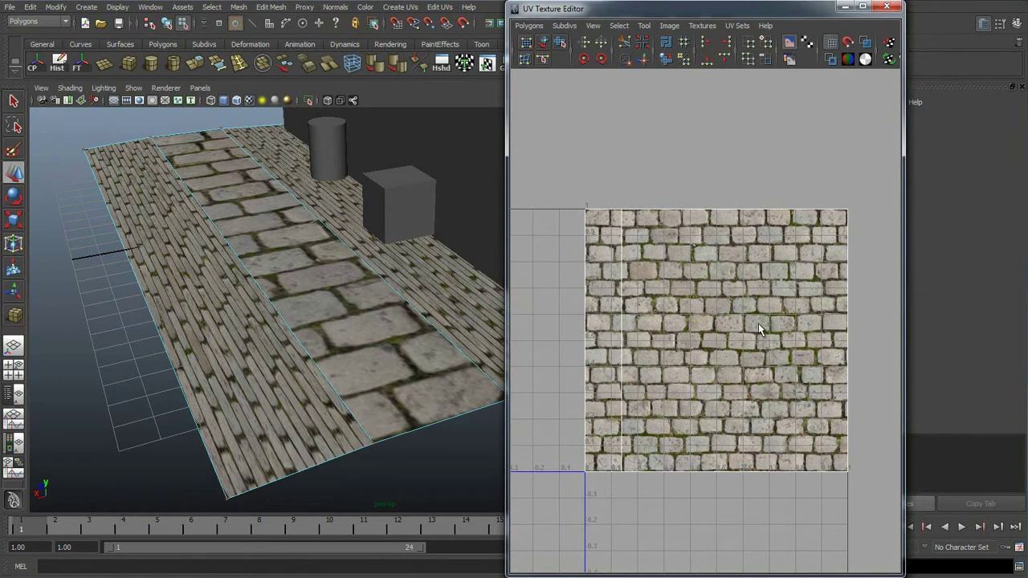
right_drag(262, 295, 303, 281)
click(304, 281)
scroll(371, 341, down, 2)
scroll(371, 341, up, 1)
alt+drag(390, 281, 329, 295)
right_click(329, 295)
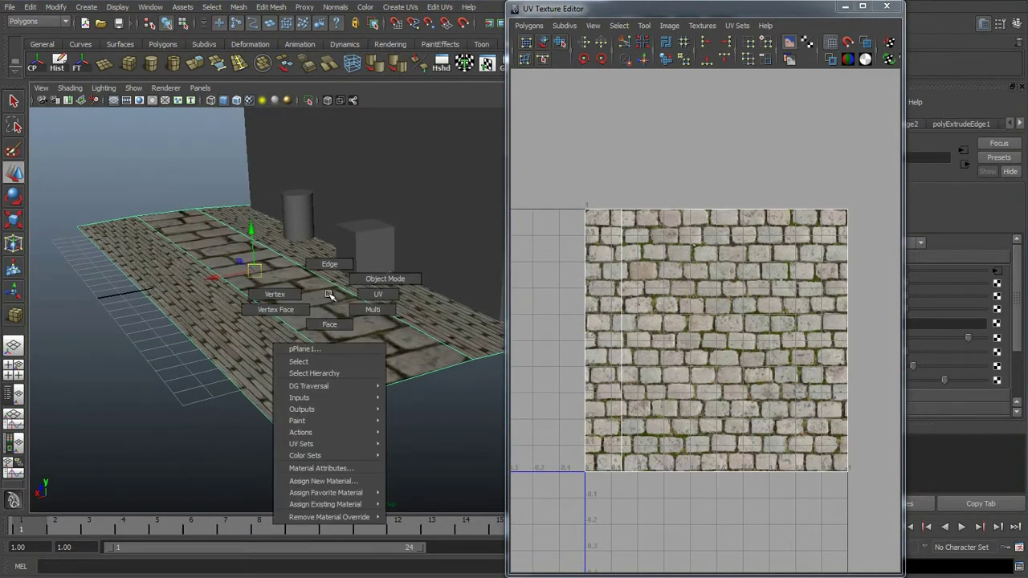
right_drag(323, 294, 297, 290)
alt+drag(273, 256, 236, 239)
drag(140, 187, 504, 392)
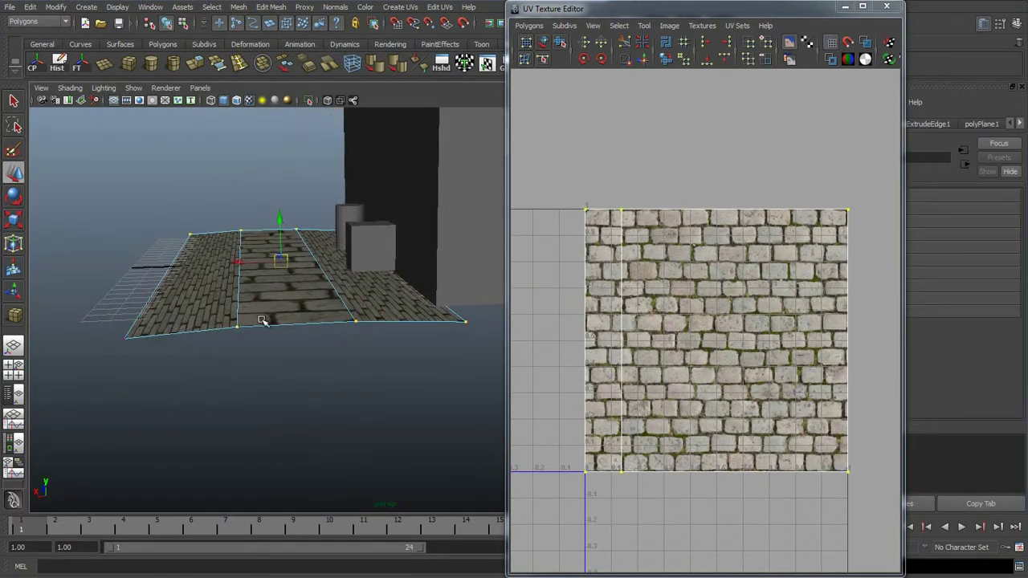
alt+middle_drag(266, 319, 329, 315)
Select only the plane's near outer corner vertex to find its counterpart in the UV layout
drag(186, 288, 247, 365)
mouse_move(173, 336)
mouse_down()
mouse_move(145, 337)
mouse_move(166, 339)
mouse_up()
key(ctrl+z)
alt+drag(302, 308, 307, 292)
alt+middle_drag(308, 292, 237, 310)
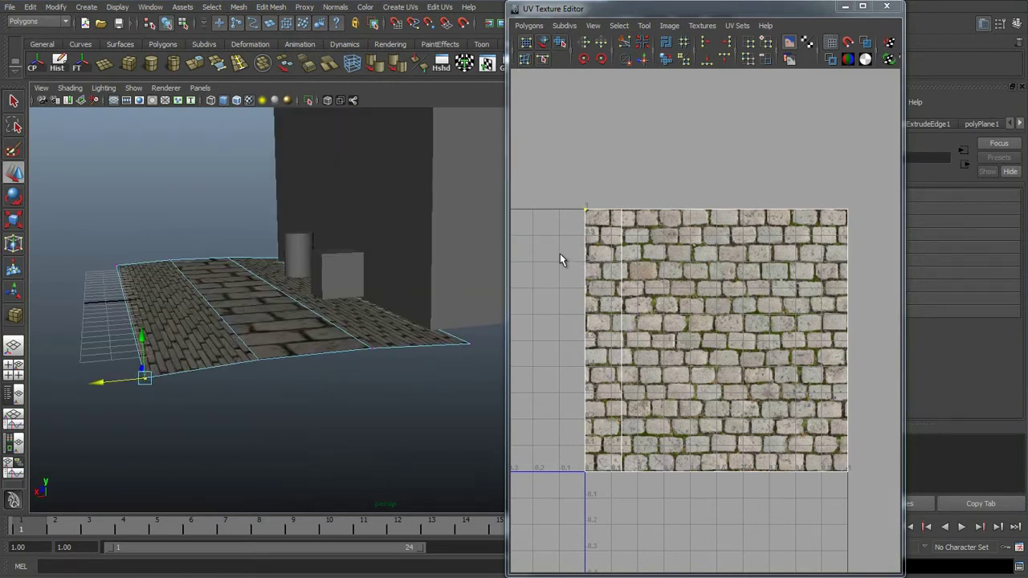
Reselect all of the plane's vertices and examine where they sit around the edges of the cobblestone image
mouse_move(220, 314)
right_down()
mouse_move(257, 300)
mouse_move(206, 301)
right_up()
drag(90, 204, 490, 436)
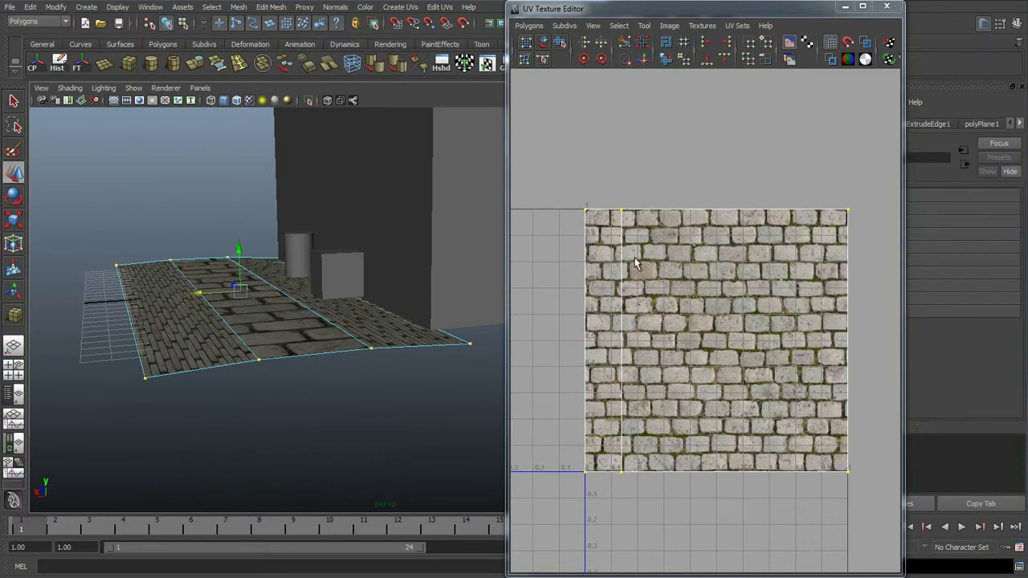
scroll(753, 221, up, 1)
scroll(747, 219, down, 1)
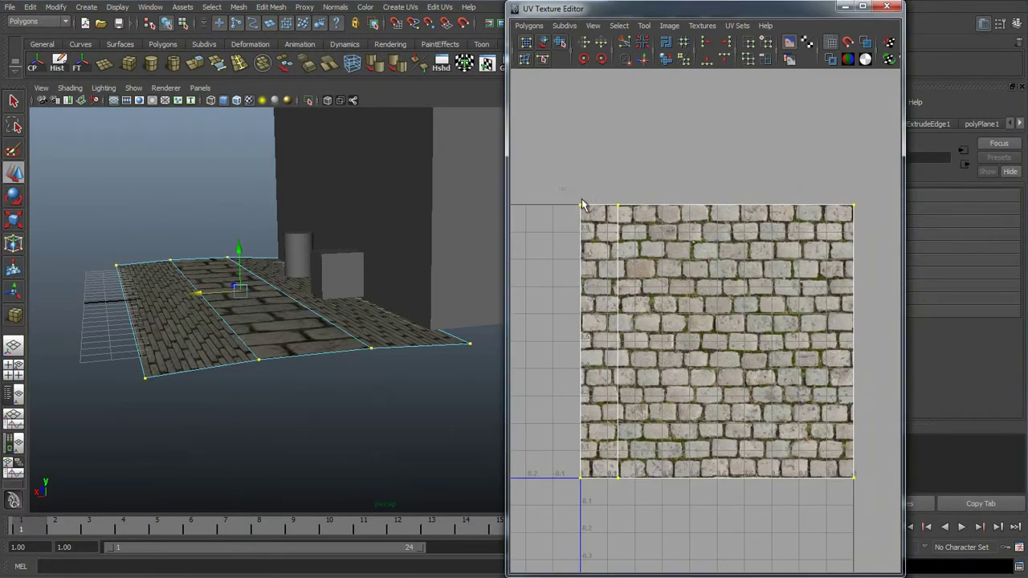
scroll(604, 253, down, 1)
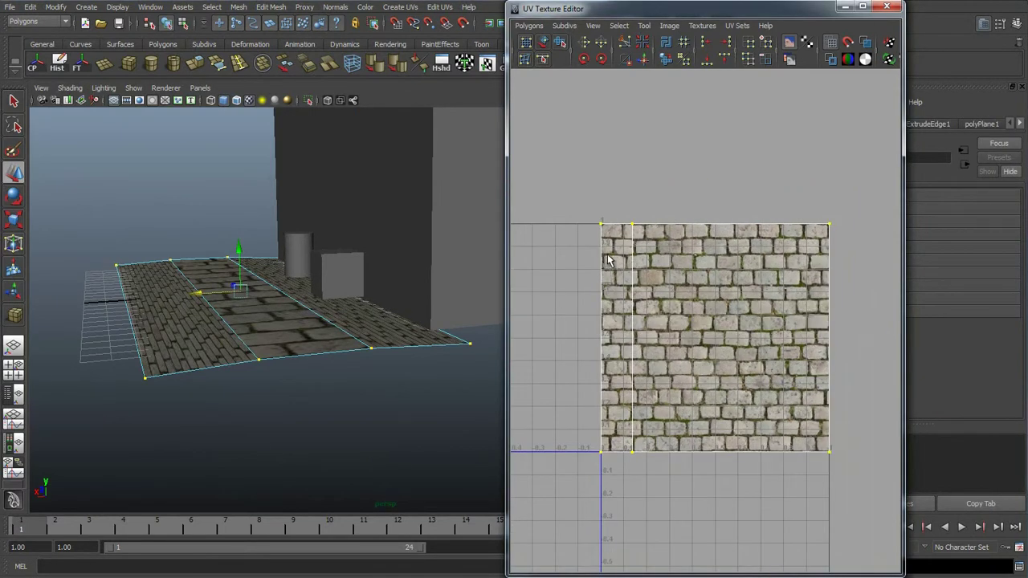
scroll(604, 218, up, 1)
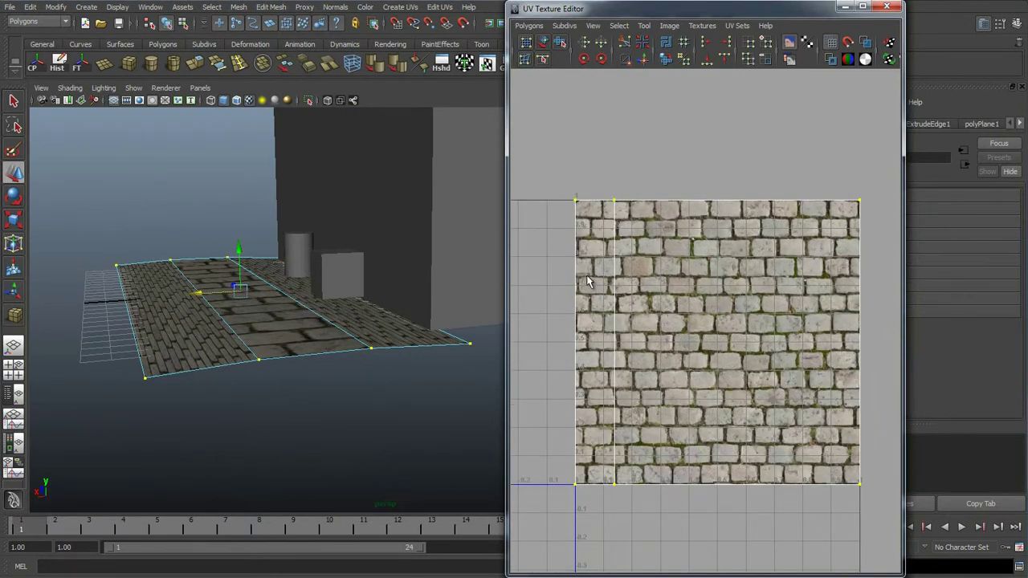
Try sliding all of the plane's UVs horizontally across the cobblestone texture, and return them to their original position
right_click(594, 281)
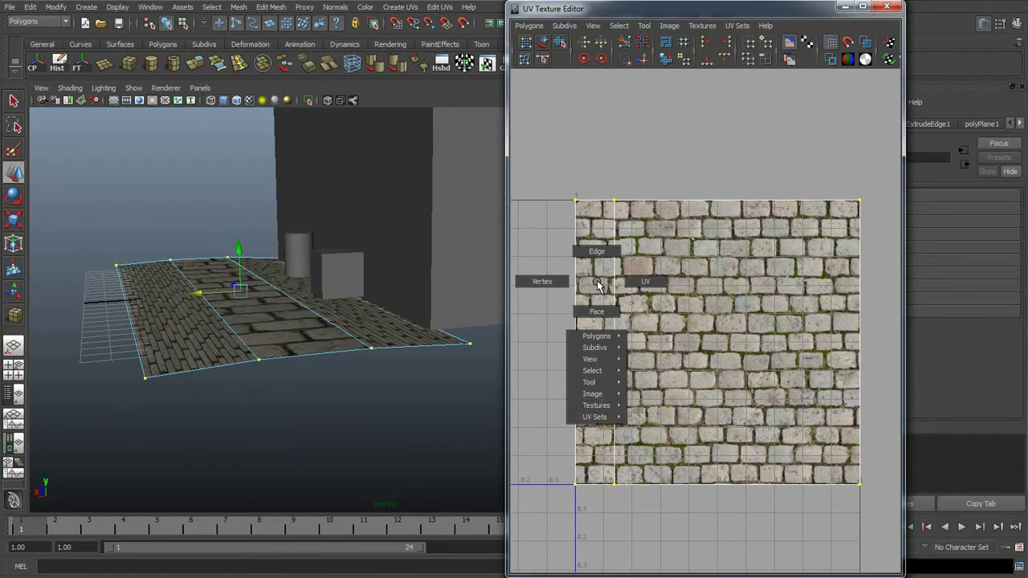
click(649, 284)
scroll(636, 286, down, 1)
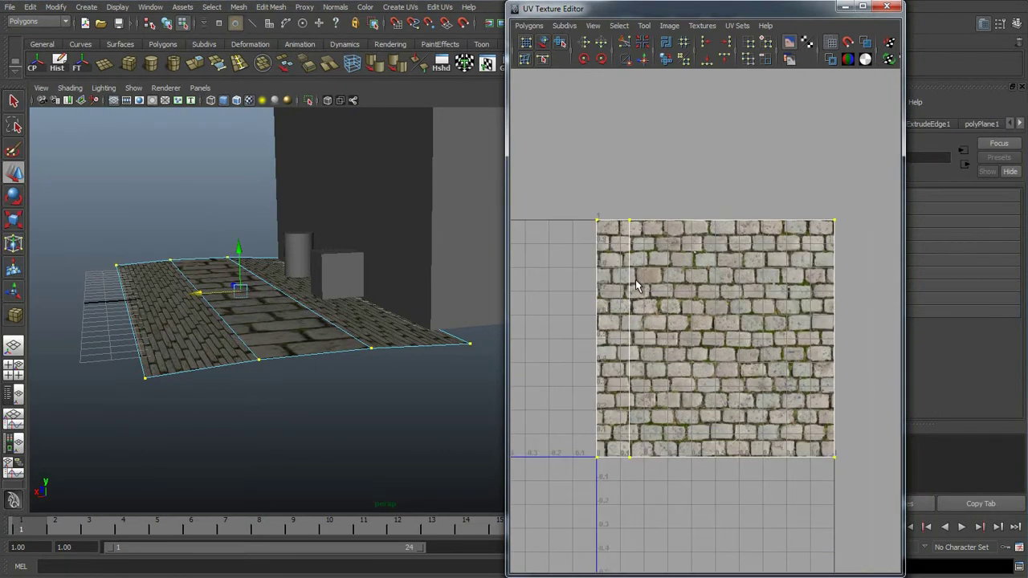
drag(560, 178, 703, 422)
drag(858, 492, 858, 489)
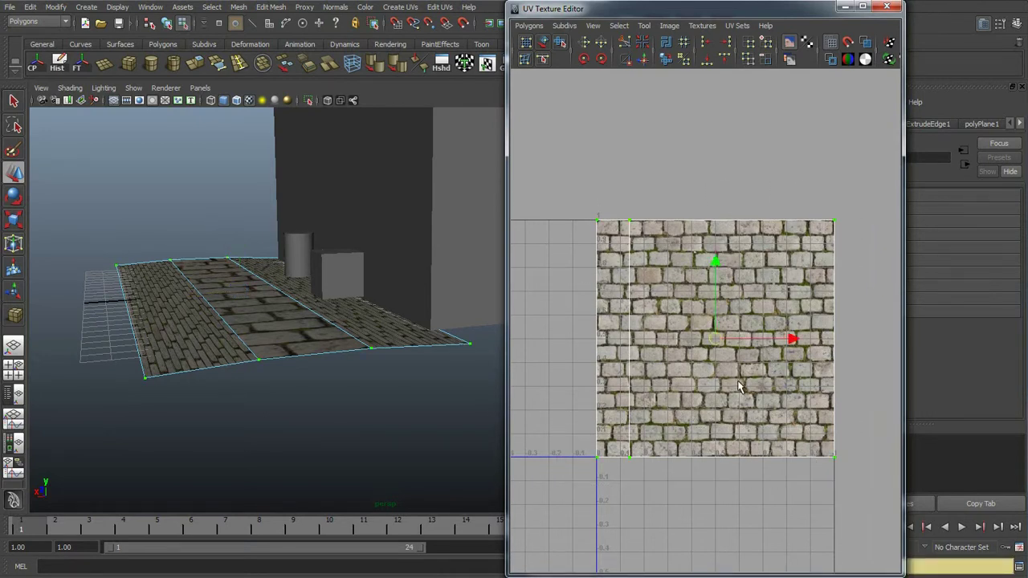
scroll(791, 338, up, 2)
drag(792, 345, 725, 345)
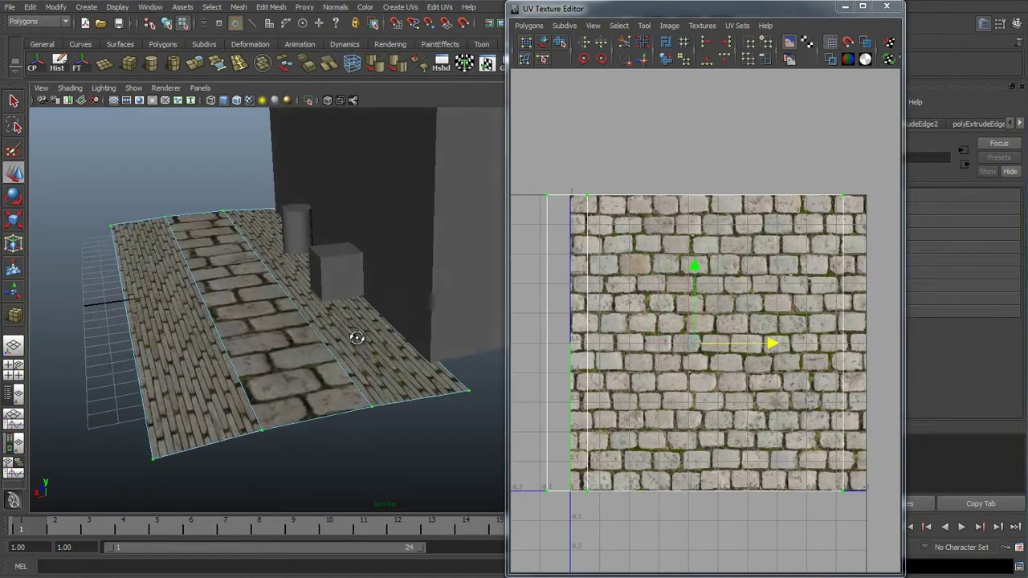
alt+drag(357, 338, 325, 332)
scroll(335, 325, up, 4)
scroll(356, 337, down, 3)
mouse_move(761, 343)
mouse_down()
mouse_move(780, 344)
mouse_move(750, 346)
mouse_move(767, 343)
mouse_up()
click(601, 257)
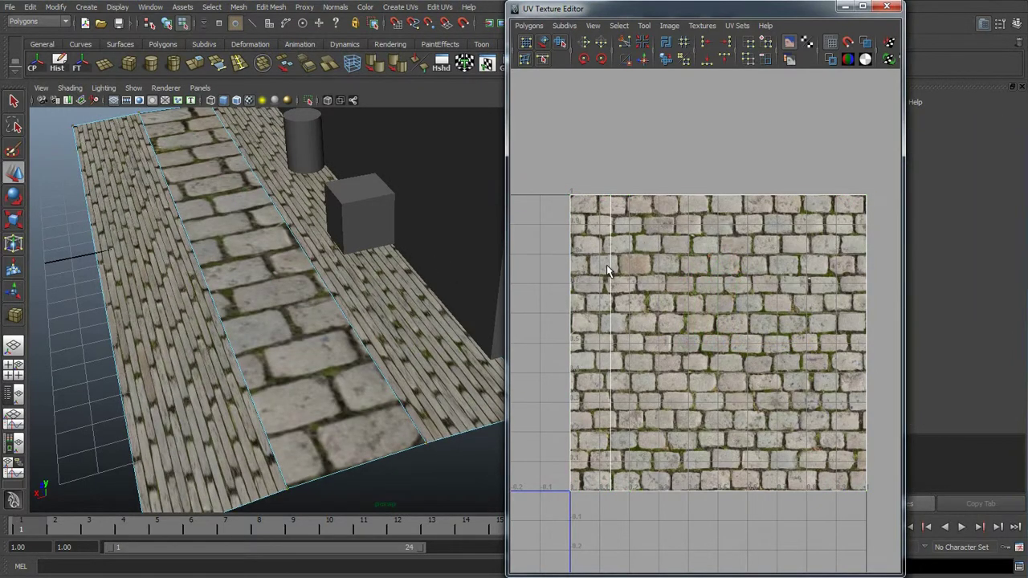
Select all of the plane's UVs and scale them down uniformly to slightly inside the cobblestone image
scroll(626, 277, down, 3)
right_drag(646, 285, 671, 282)
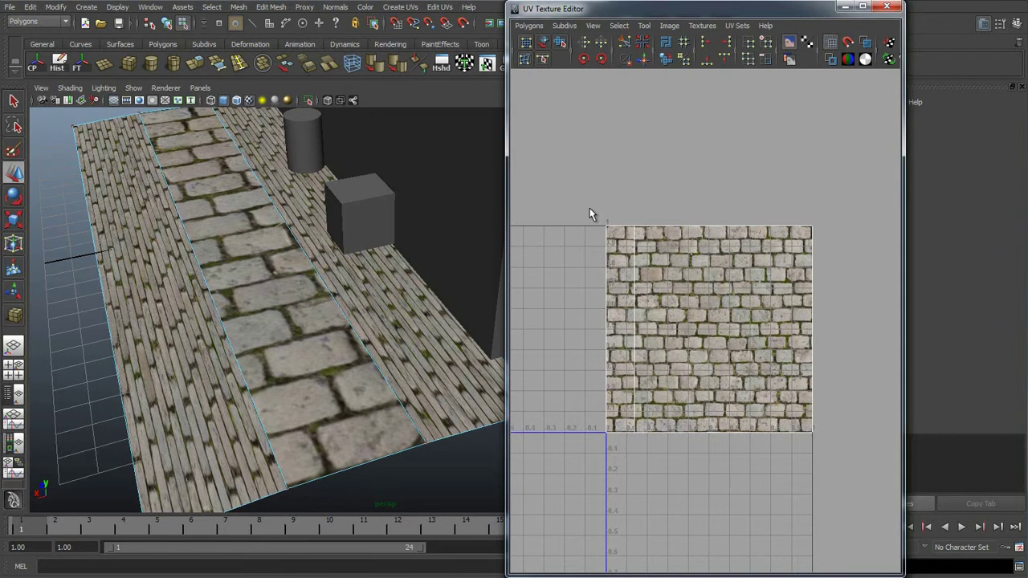
drag(842, 446, 843, 448)
scroll(759, 375, up, 1)
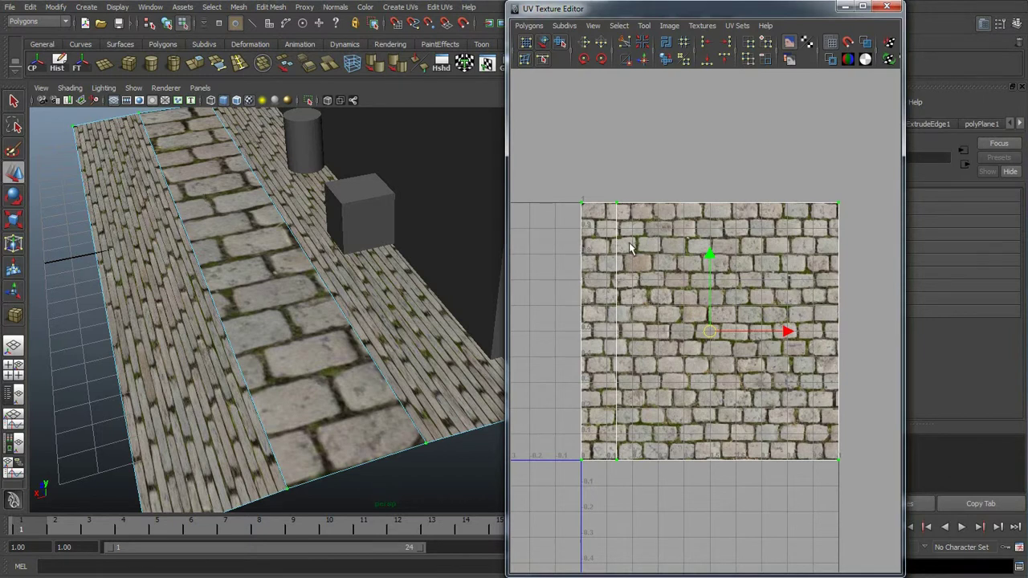
key(r)
right_drag(590, 215, 625, 216)
mouse_move(710, 331)
mouse_down()
mouse_move(674, 374)
mouse_move(746, 344)
mouse_move(718, 356)
mouse_move(735, 354)
mouse_move(708, 328)
mouse_up()
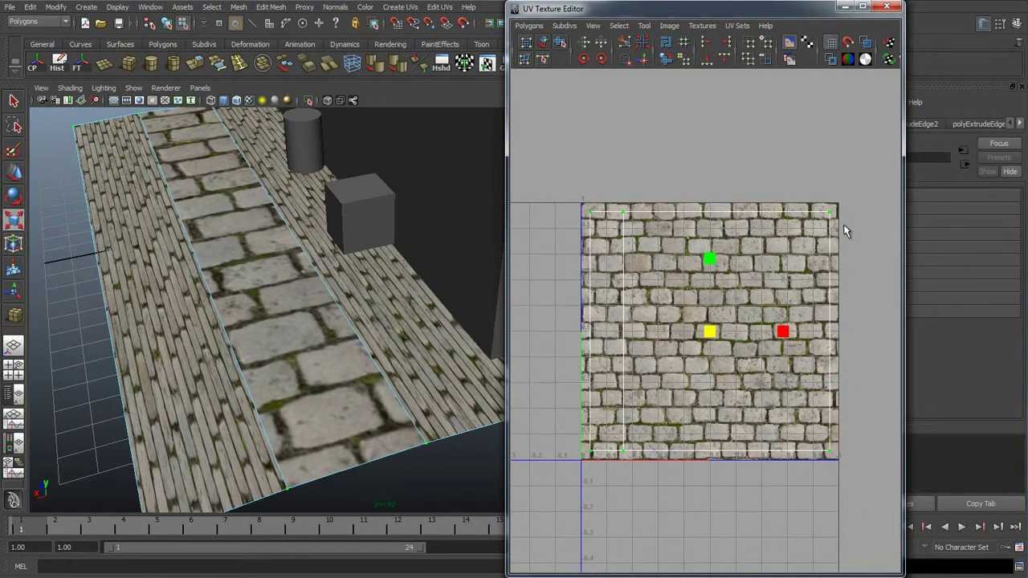
Scale the plane's UVs up uniformly to about four times the texture tile so the cobblestones repeat smaller
scroll(707, 263, down, 8)
alt+middle_drag(653, 349, 690, 312)
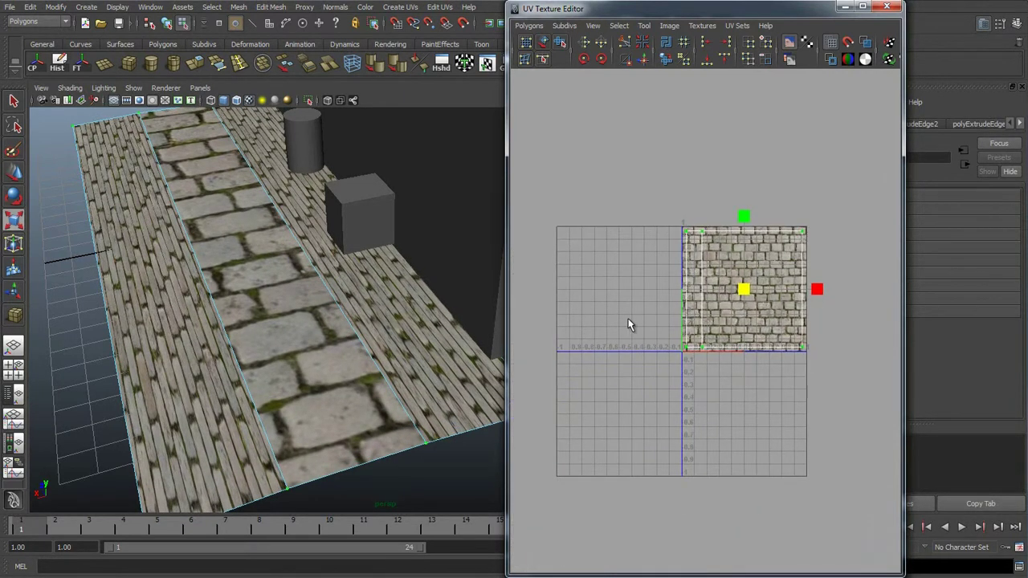
scroll(628, 318, up, 1)
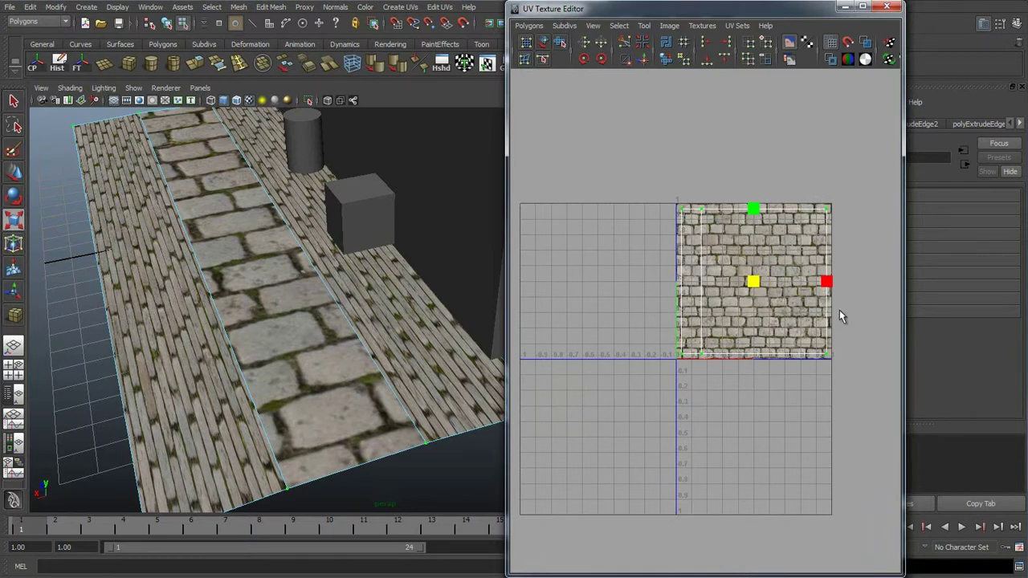
alt+middle_drag(835, 281, 763, 297)
scroll(743, 314, down, 2)
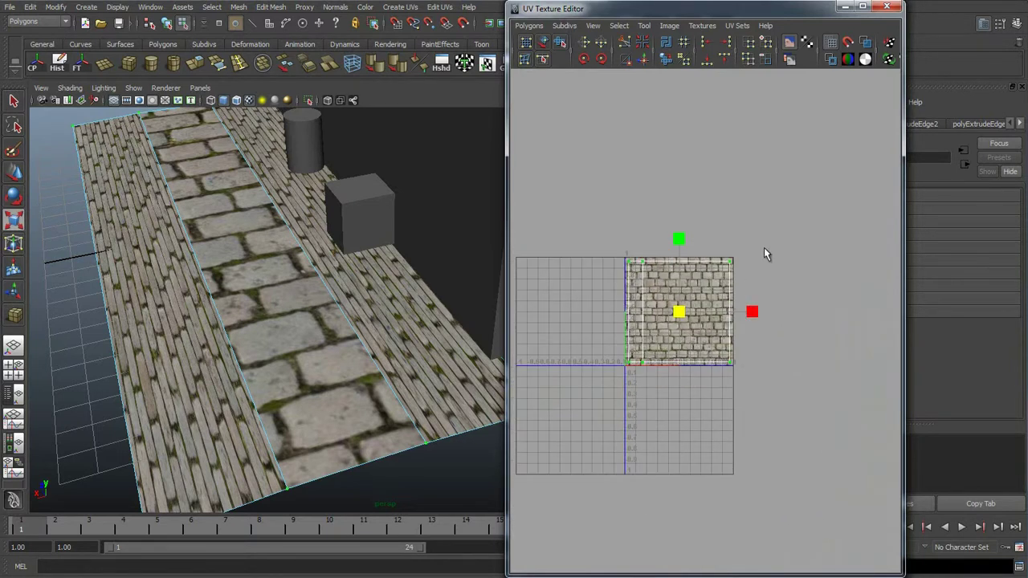
scroll(722, 327, down, 3)
scroll(696, 337, up, 2)
scroll(697, 325, down, 2)
drag(701, 319, 936, 184)
scroll(321, 361, up, 4)
alt+drag(321, 362, 308, 375)
scroll(308, 373, down, 2)
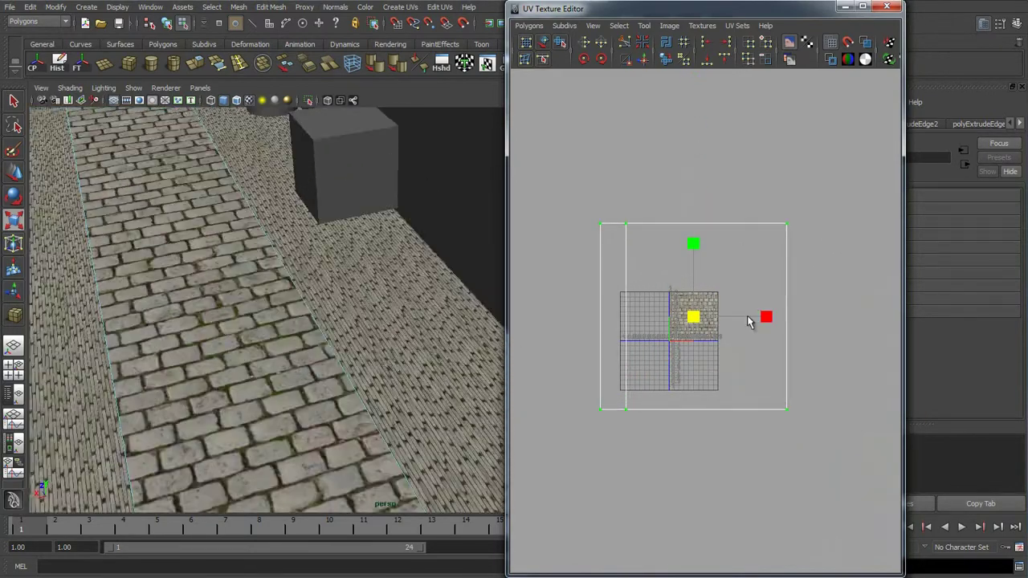
Enlarge the UVs further to about six times the texture tile, and inspect the stones on the middle and side strips
drag(692, 319, 755, 278)
alt+drag(317, 373, 328, 340)
alt+drag(319, 305, 297, 277)
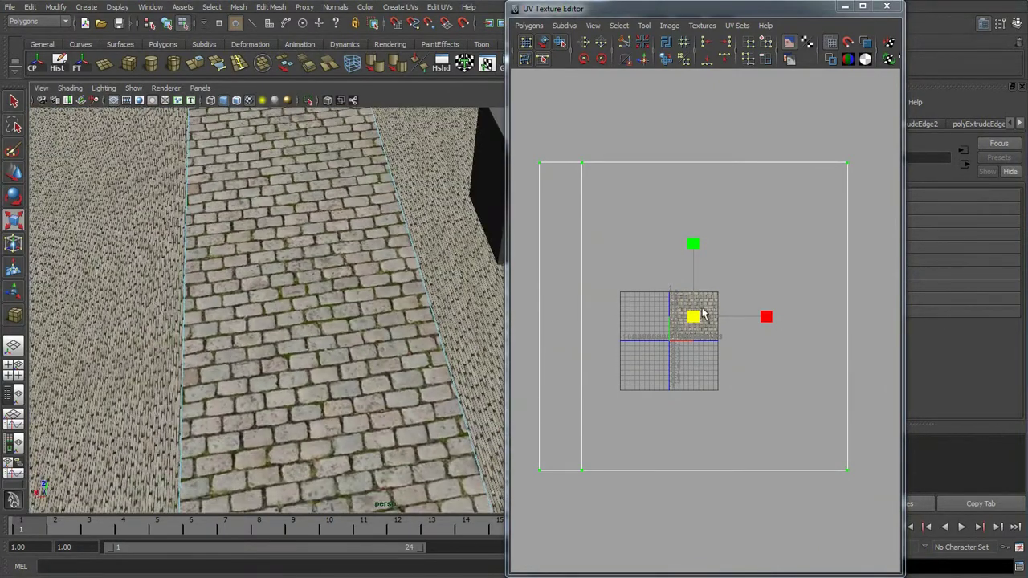
alt+drag(302, 314, 357, 297)
alt+drag(363, 375, 402, 295)
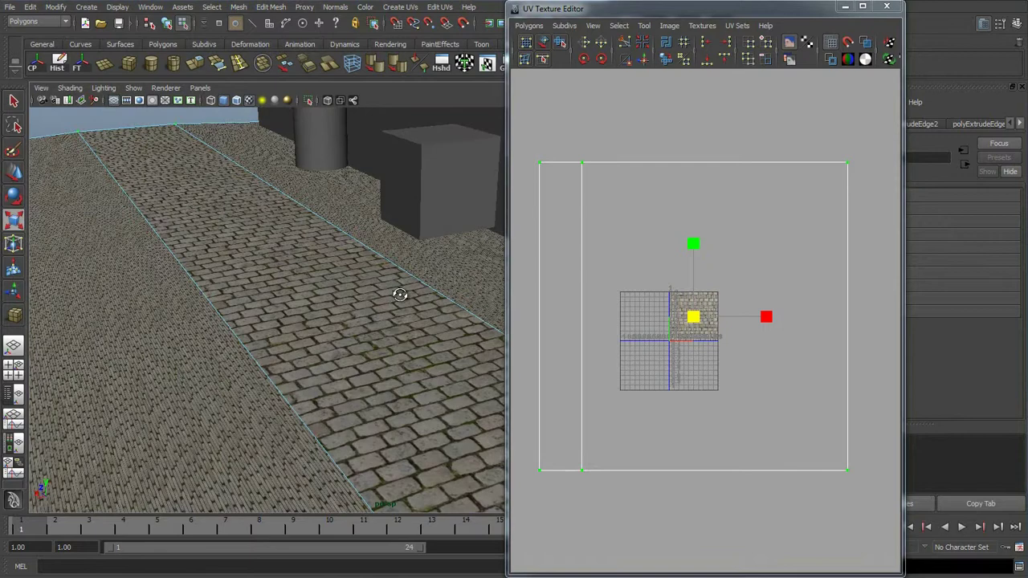
alt+drag(466, 279, 438, 279)
Undo all the UV scaling on the street plane and deselect its UVs
key(ctrl+z)
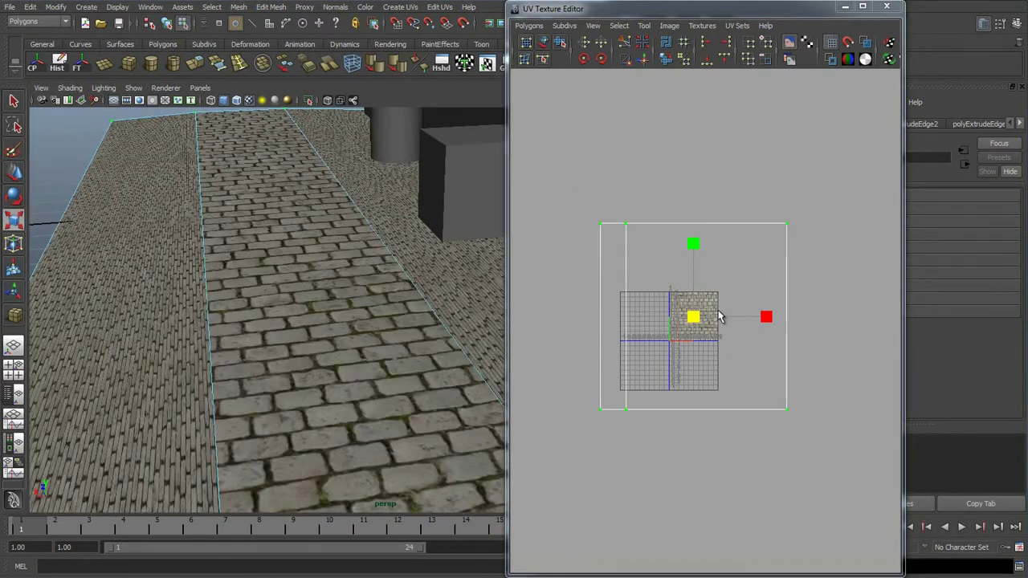
key(ctrl+z)
scroll(700, 328, up, 1)
key(ctrl+z)
scroll(690, 331, up, 2)
right_drag(688, 334, 705, 321)
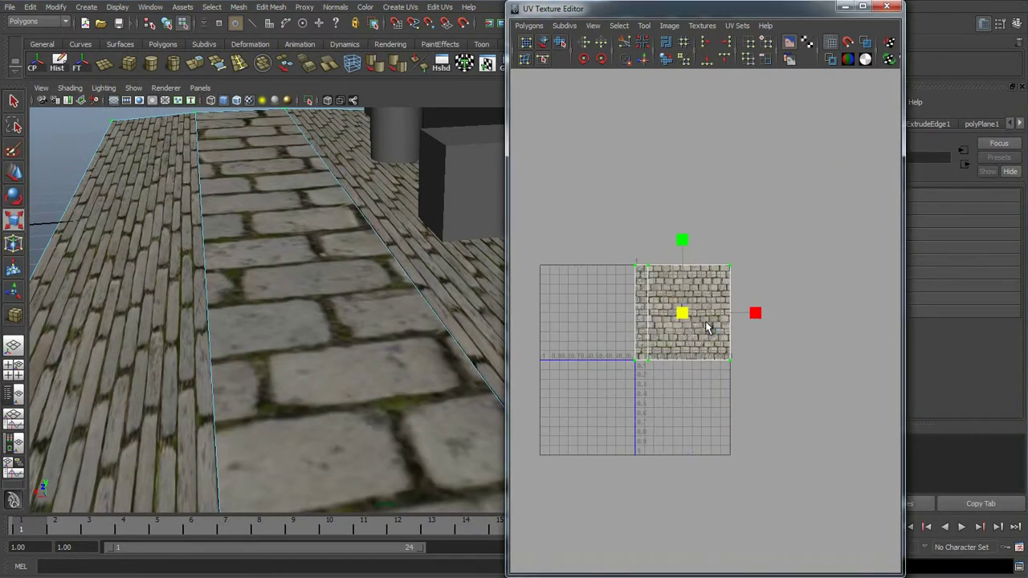
click(681, 336)
Return the street plane to object mode in the viewport and close the UV Texture Editor
drag(613, 12, 655, 10)
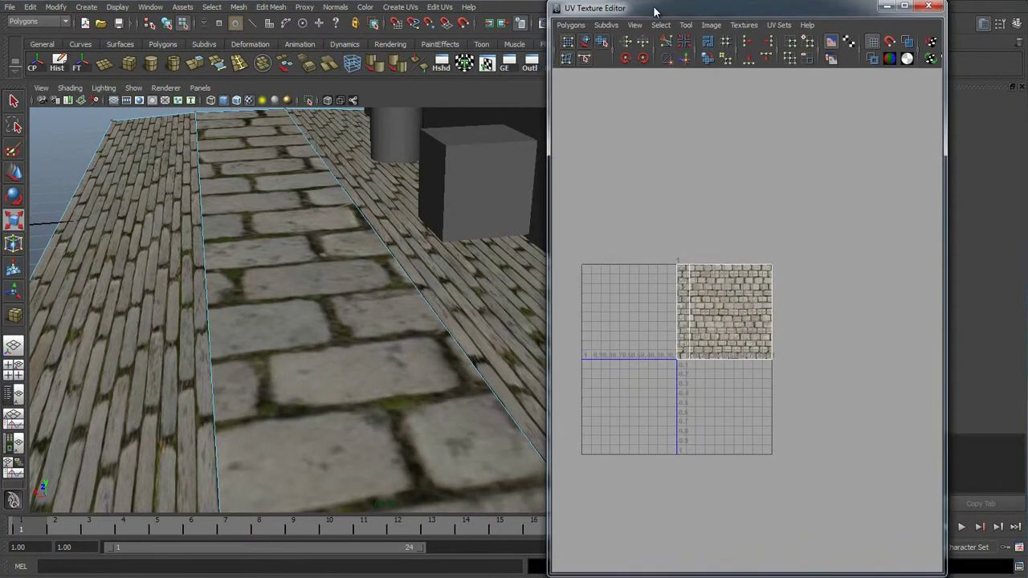
right_drag(389, 257, 408, 245)
alt+drag(408, 245, 374, 304)
scroll(373, 303, up, 1)
scroll(358, 308, down, 1)
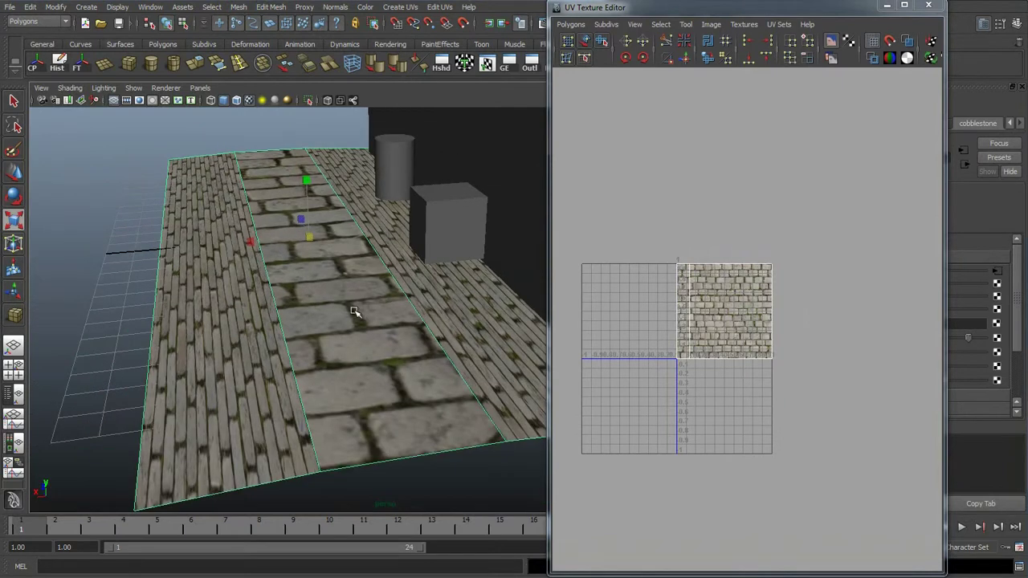
click(928, 7)
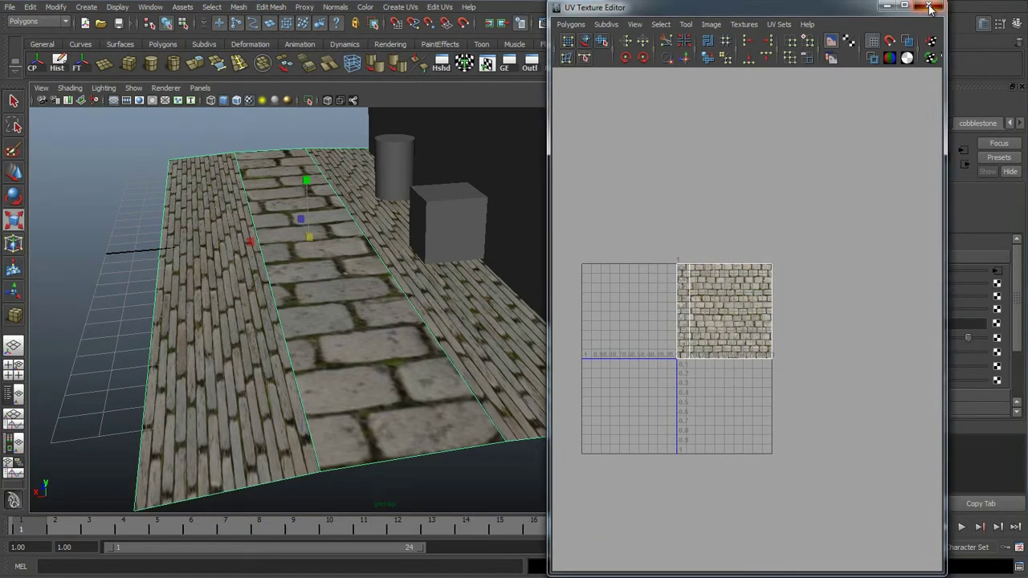
Display the top view with textured shading and maximize it, centred on the street plane
key(space)
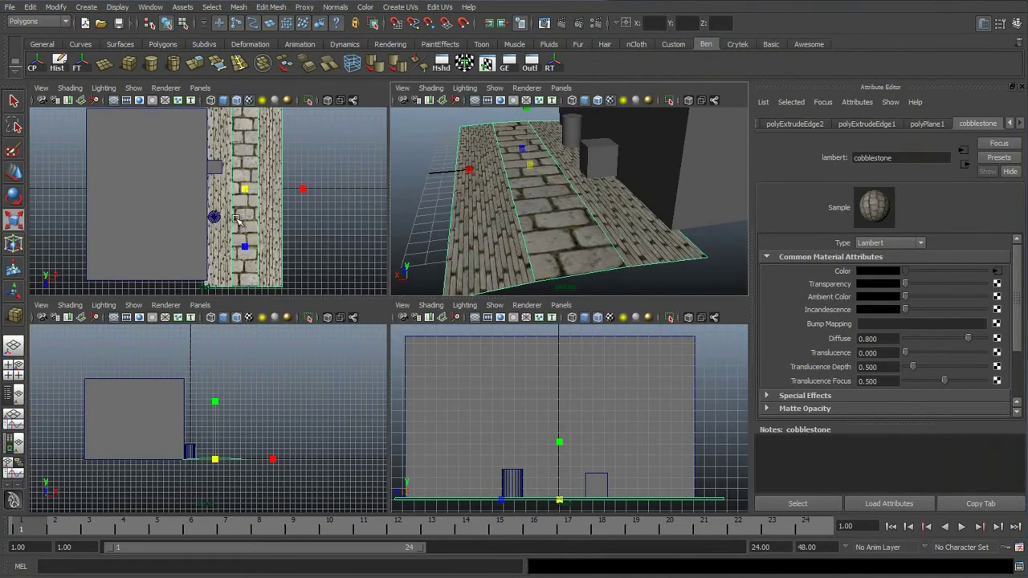
key(5)
key(6)
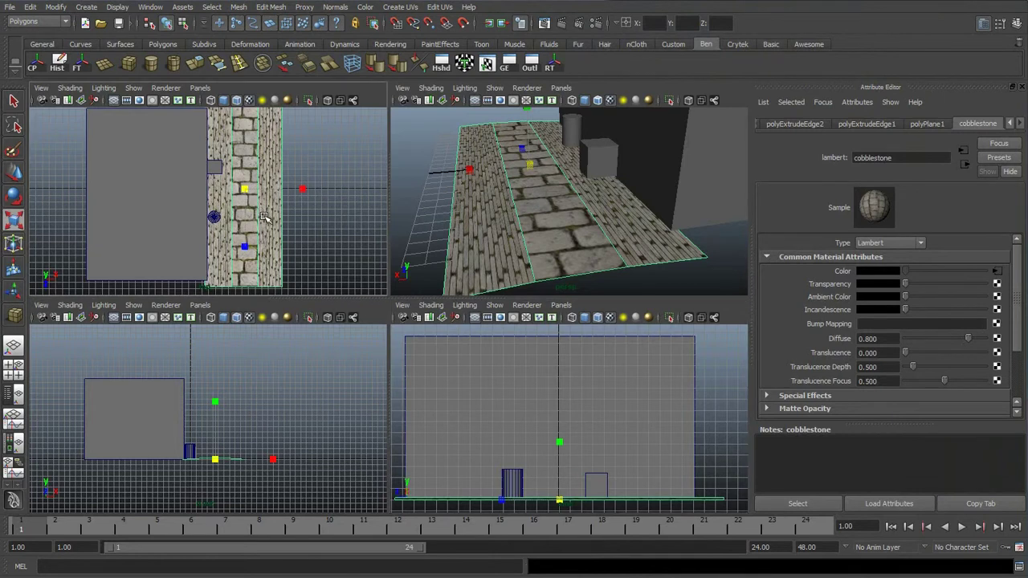
key(space)
alt+middle_drag(465, 175, 456, 201)
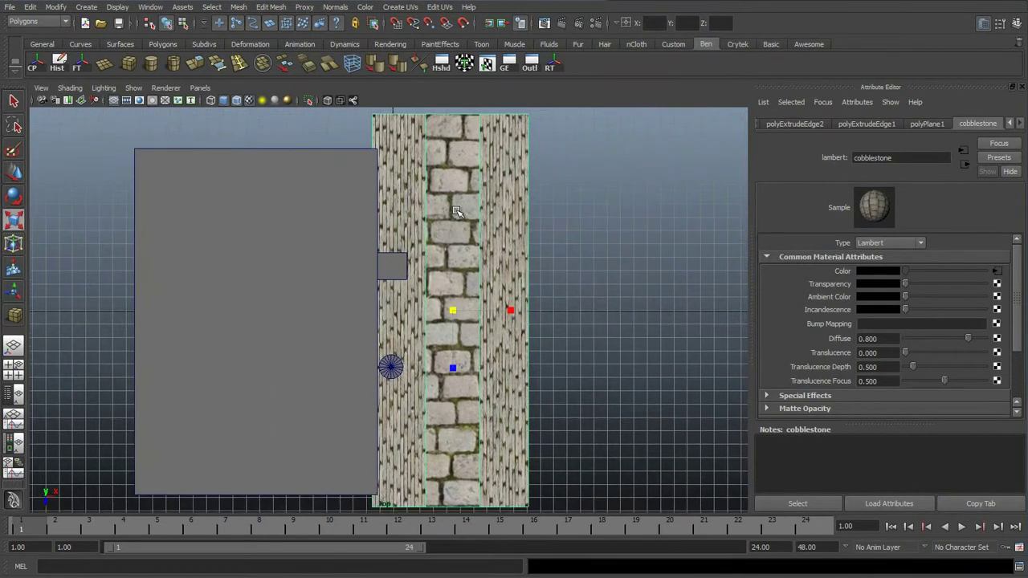
Apply a planar mapping to the street plane, fitted to the bounding box and projected from the camera
click(401, 7)
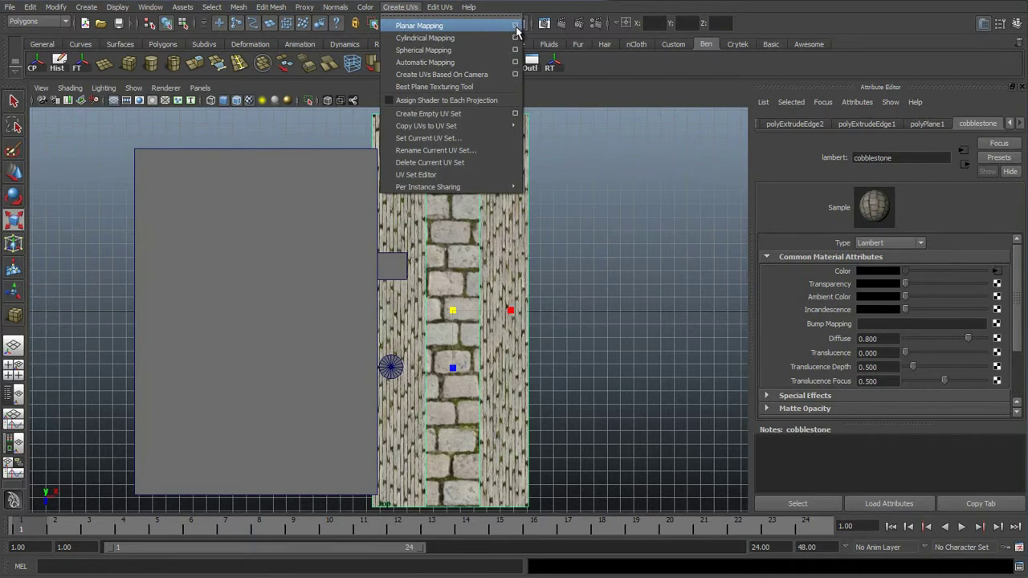
click(515, 26)
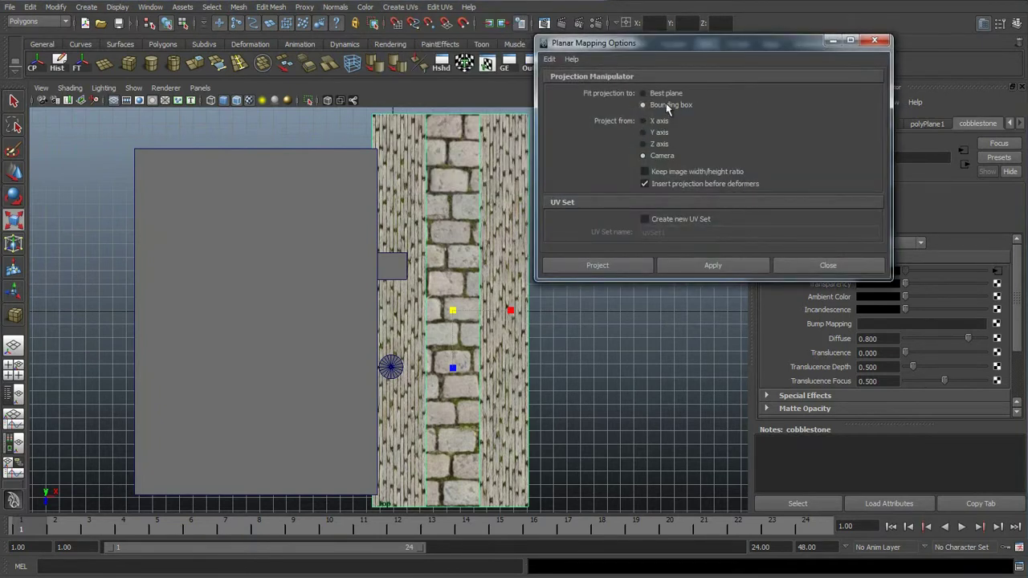
click(654, 122)
click(596, 265)
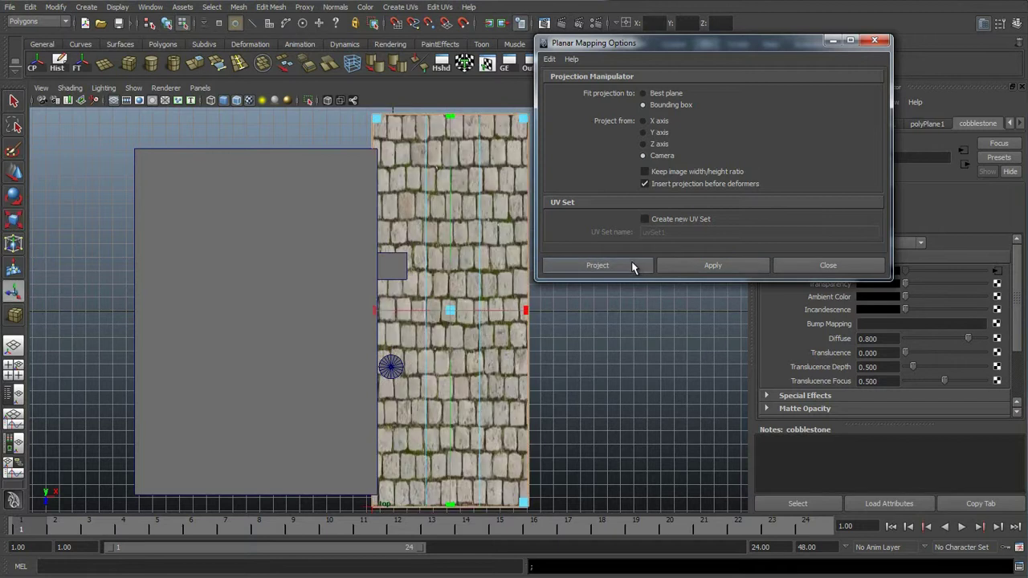
scroll(477, 247, up, 1)
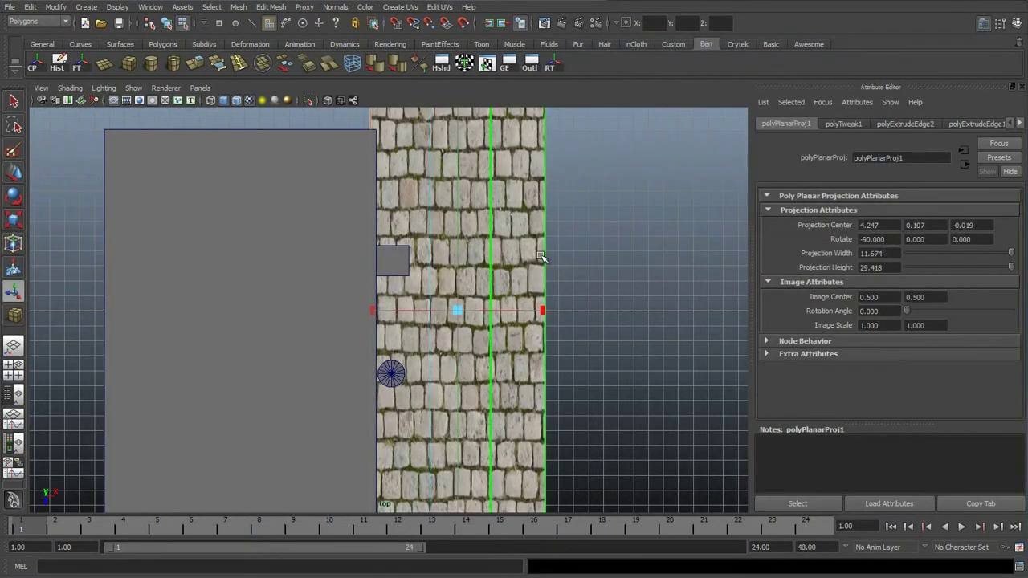
scroll(490, 250, down, 1)
alt+middle_drag(518, 222, 492, 245)
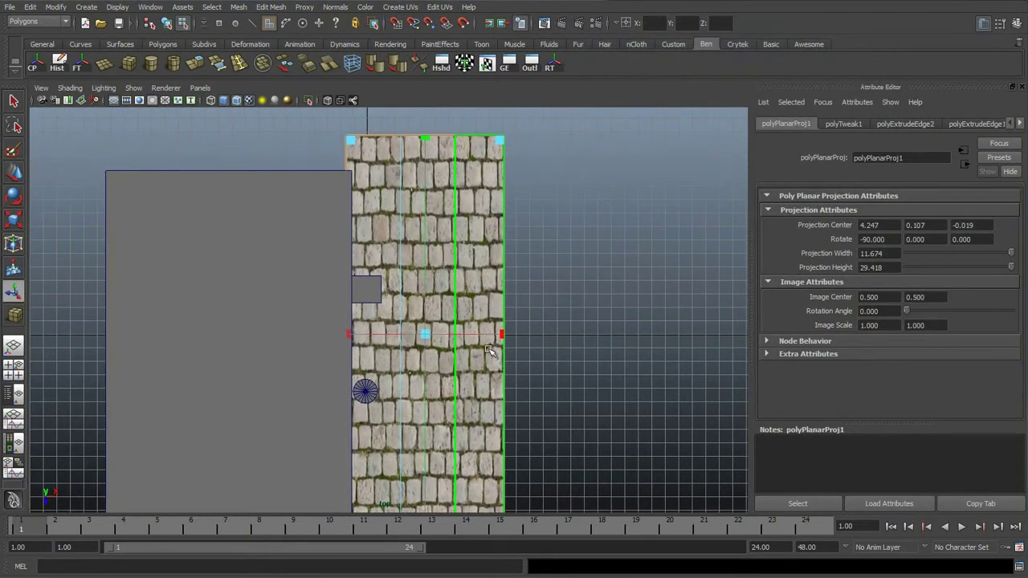
Try a planar mapping of the street plane projected from the side view camera
alt+middle_drag(499, 380, 507, 312)
alt+right_drag(357, 265, 453, 281)
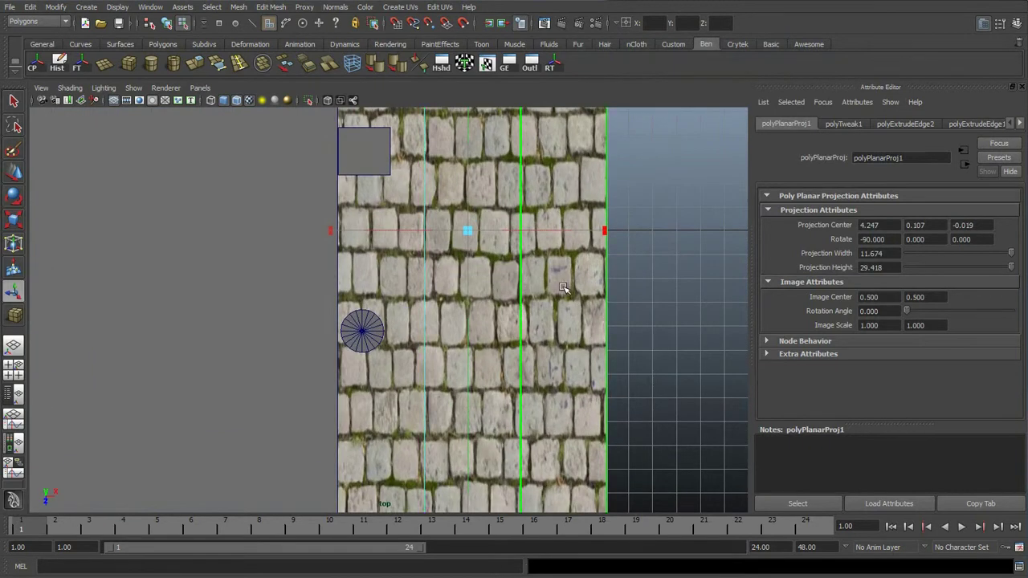
key(space)
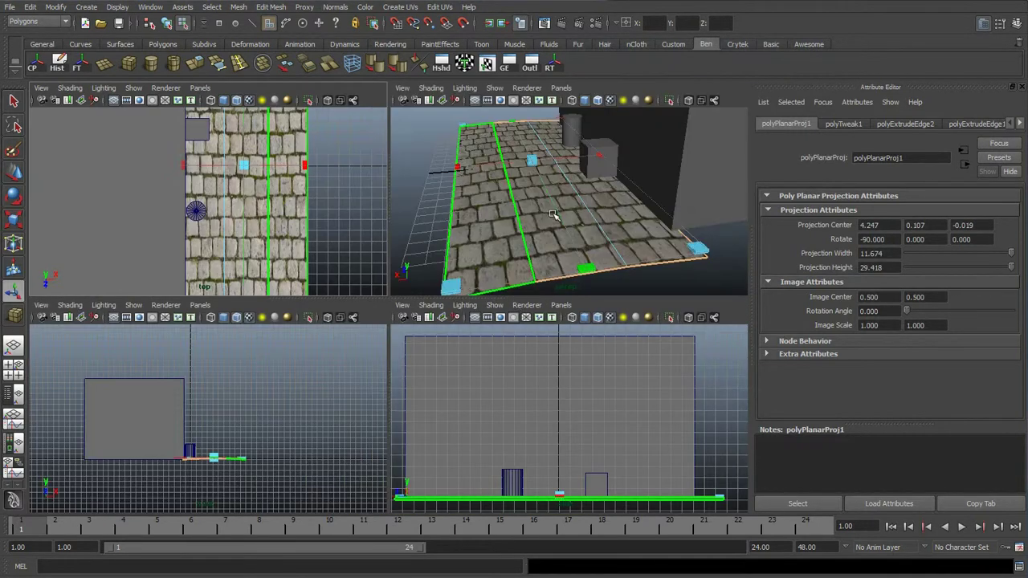
key(space)
alt+middle_drag(477, 411, 533, 290)
alt+right_drag(425, 347, 482, 364)
alt+middle_drag(471, 369, 479, 334)
mouse_move(479, 334)
alt+right_down()
mouse_move(462, 314)
mouse_move(468, 323)
alt+right_up()
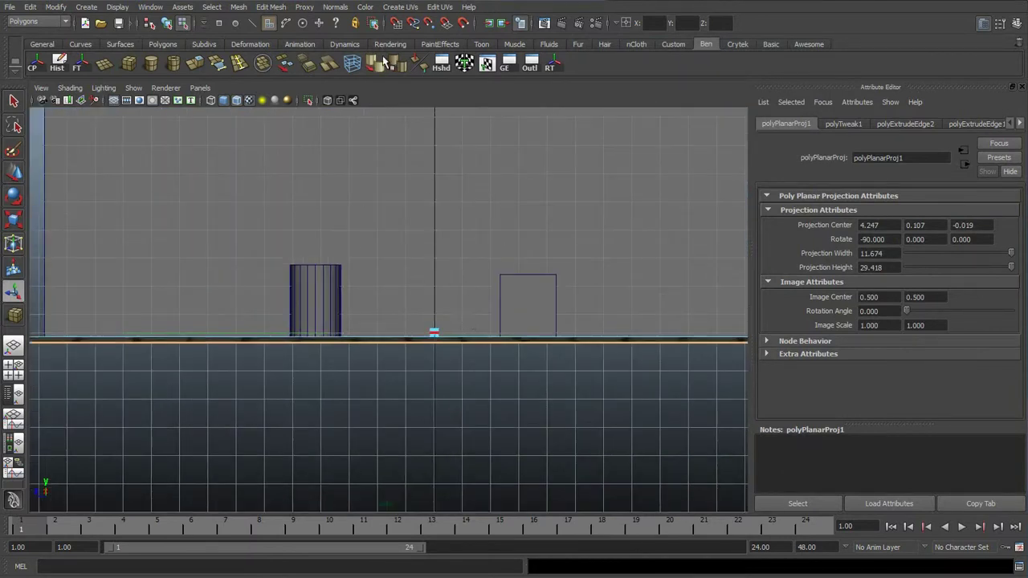
click(410, 8)
click(414, 29)
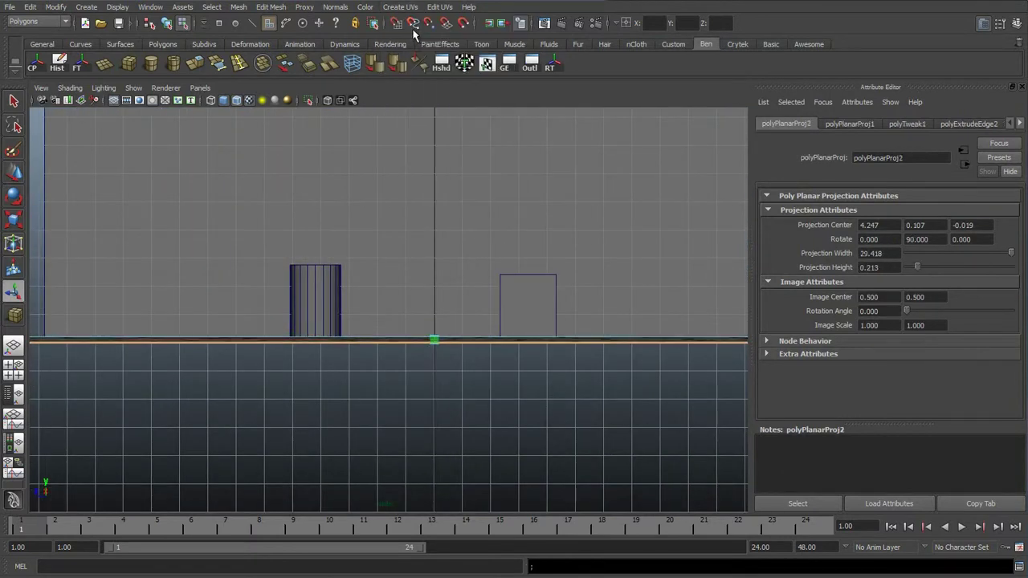
Examine how the side-projected cobblestone texture lies across the street plane in the perspective view
key(space)
key(space)
alt+drag(352, 301, 415, 250)
alt+drag(364, 308, 321, 338)
alt+drag(408, 274, 362, 255)
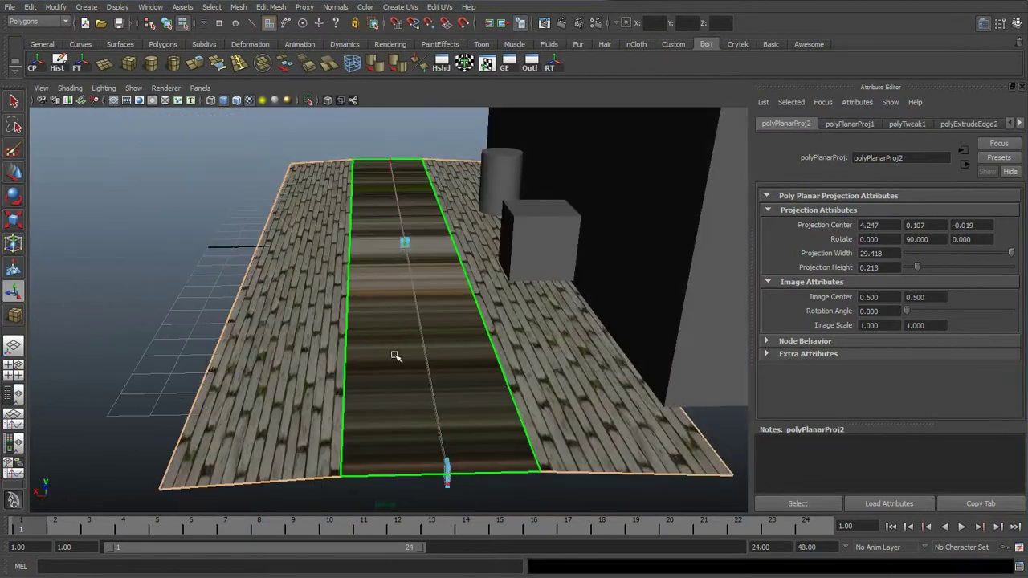
scroll(395, 356, up, 5)
scroll(395, 356, down, 8)
alt+drag(409, 310, 412, 332)
Reapply the planar mapping to the street plane, projected from the top view camera
key(space)
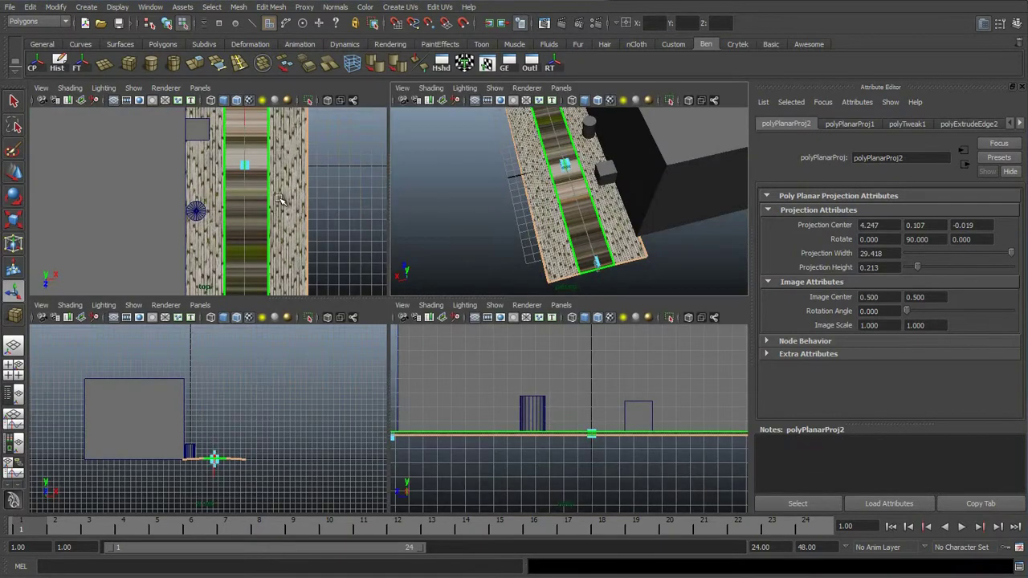
key(space)
alt+right_drag(475, 215, 448, 148)
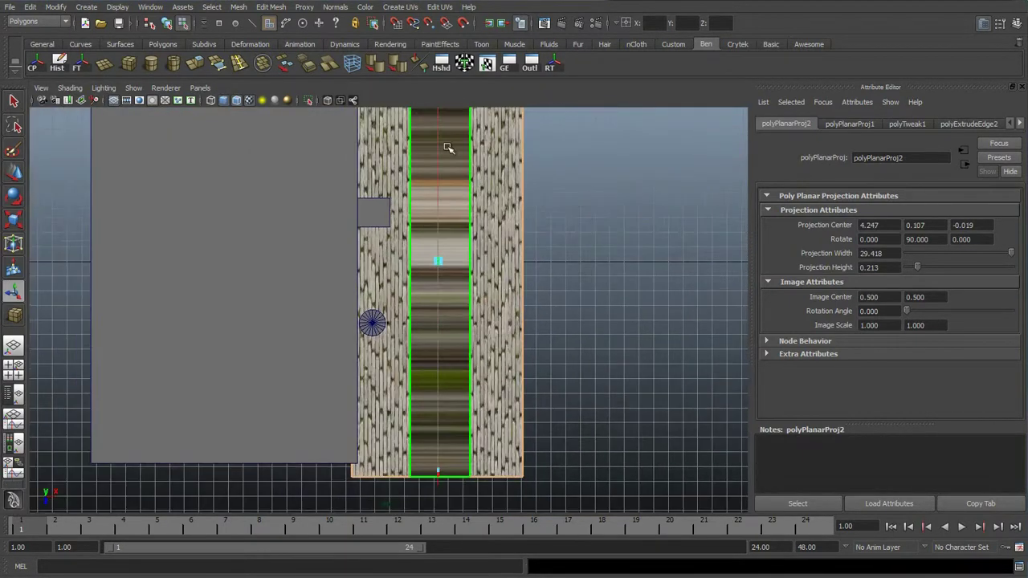
click(409, 7)
click(406, 22)
scroll(480, 252, down, 2)
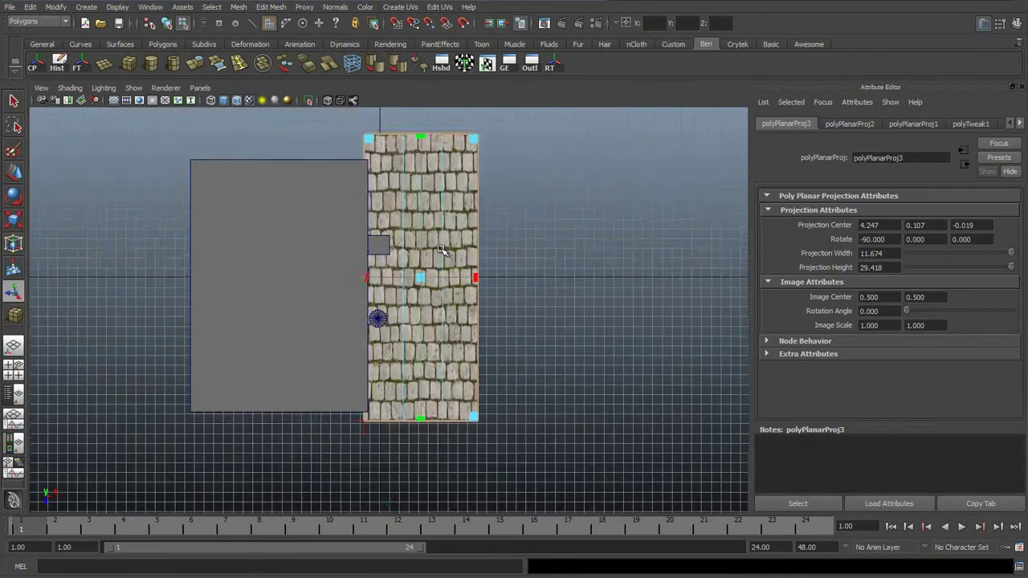
Show the street plane in the perspective view and open its UV layout in the UV Texture Editor
key(space)
key(space)
alt+drag(490, 250, 489, 170)
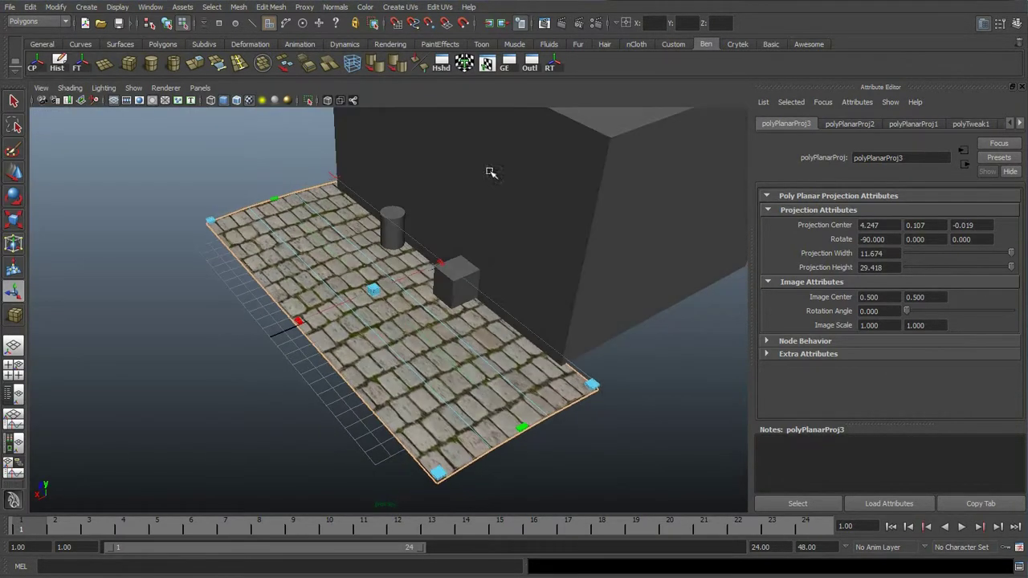
click(487, 65)
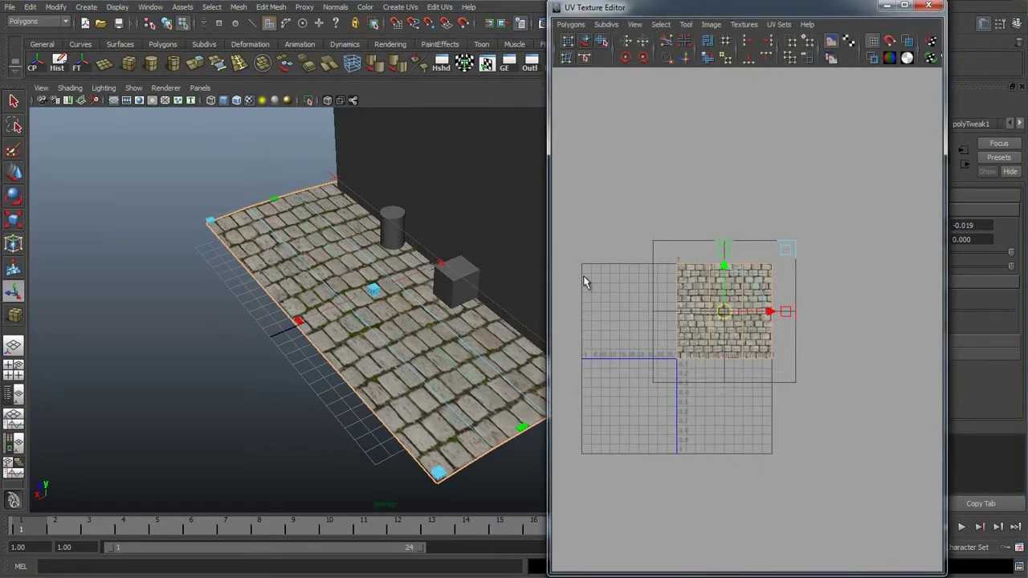
alt+right_drag(584, 281, 649, 298)
alt+middle_drag(682, 255, 697, 285)
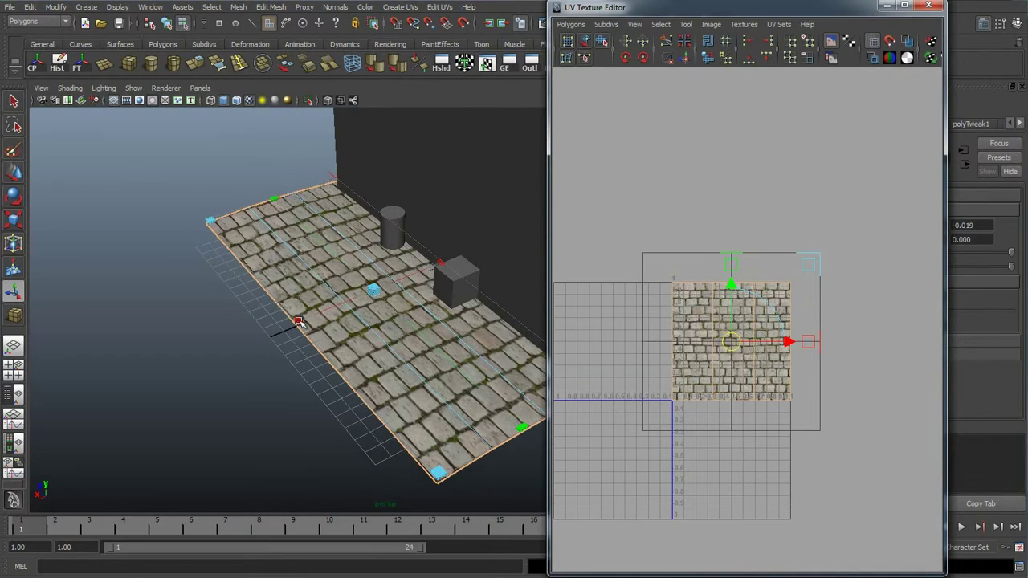
Try stretching the street plane's planar projection sideways with its manipulator, and undo the change
scroll(666, 280, up, 1)
drag(302, 321, 170, 356)
key(ctrl+z)
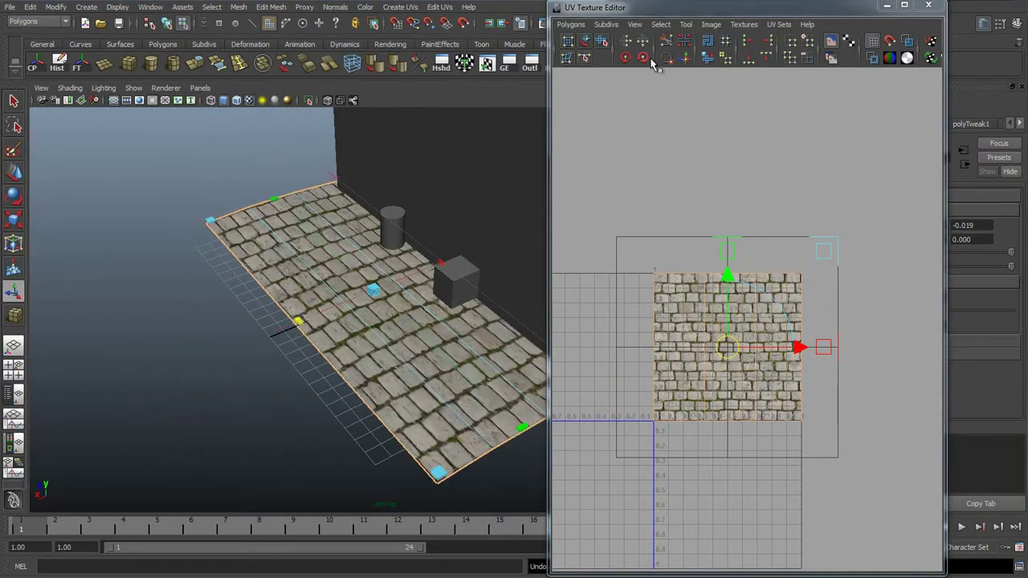
Switch to UV selection in the UV Texture Editor and select all of the street plane's UVs
right_drag(586, 287, 623, 300)
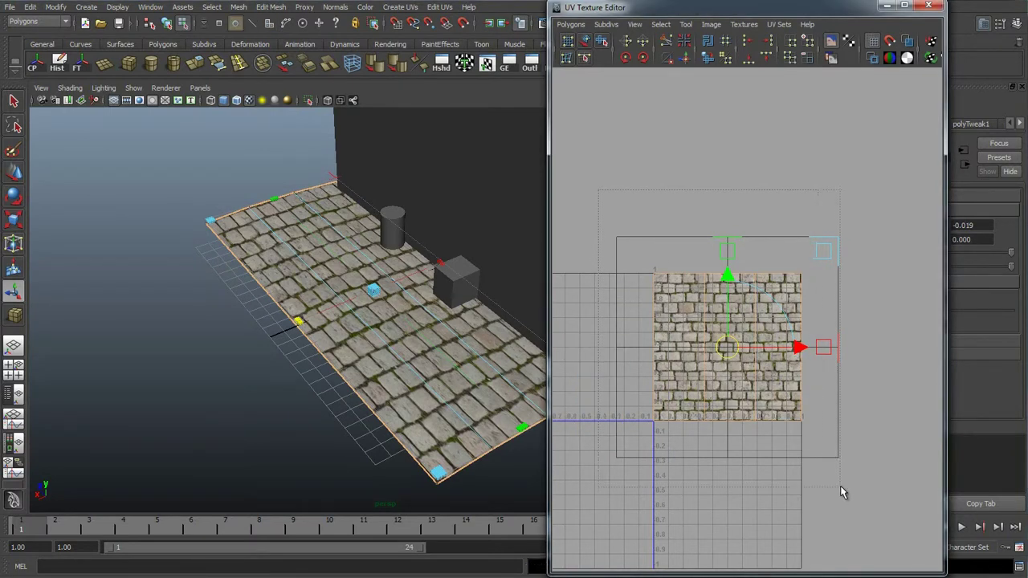
drag(841, 486, 862, 494)
scroll(743, 319, up, 3)
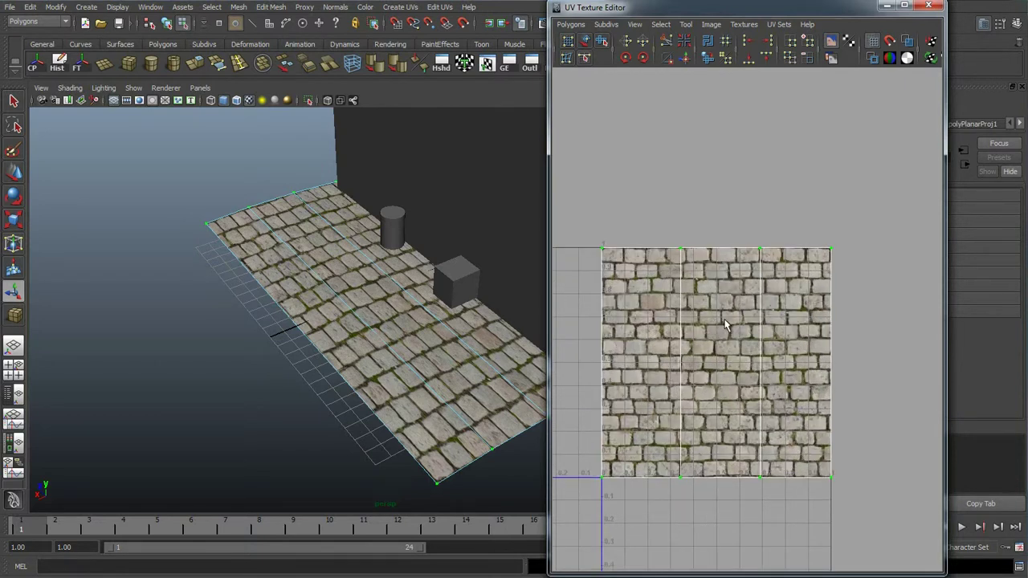
scroll(727, 323, down, 1)
Scale the street plane's UVs vertically until they span about 2.4 texture tiles in height
key(r)
scroll(722, 281, down, 4)
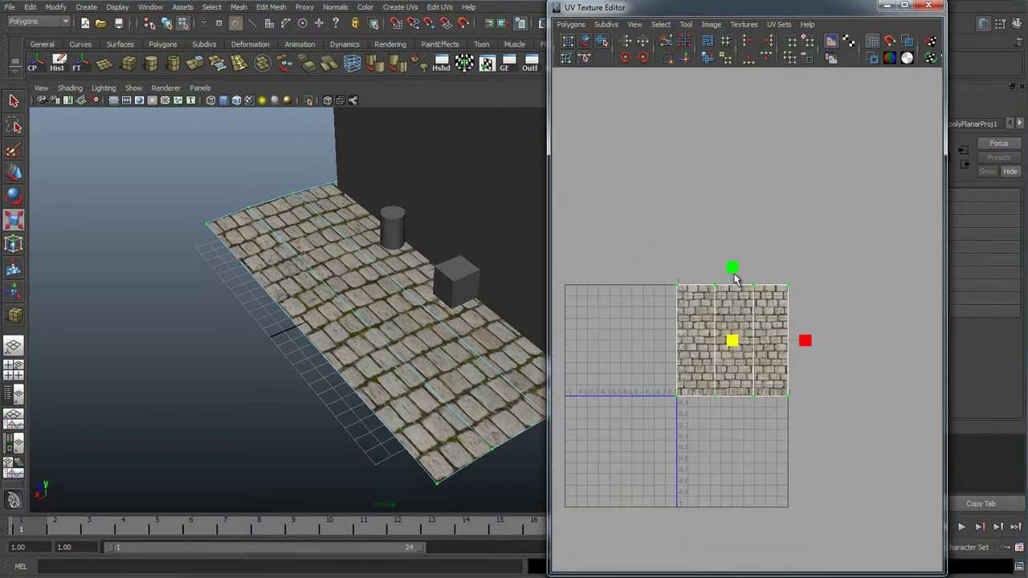
drag(734, 248, 712, 258)
alt+middle_drag(416, 230, 318, 254)
alt+drag(318, 255, 305, 305)
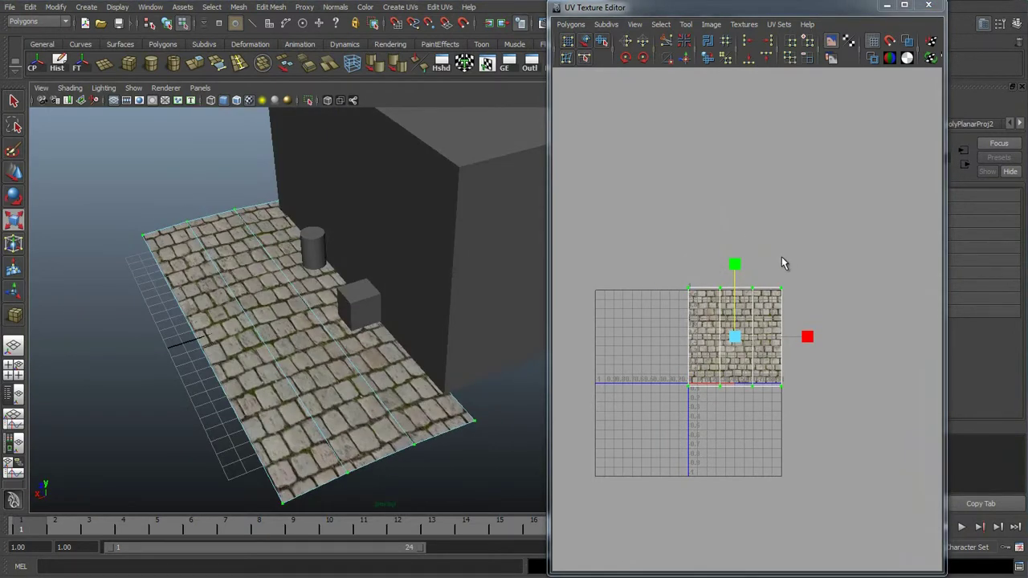
drag(739, 269, 743, 181)
alt+drag(336, 294, 385, 330)
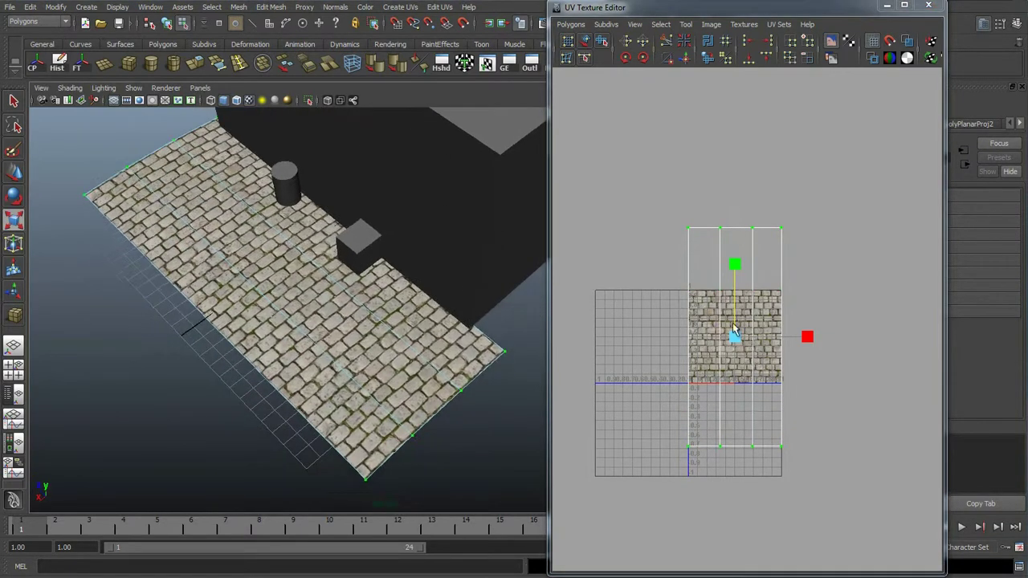
Scale the street plane's UVs up uniformly until they are about 1.9 texture tiles wide
drag(737, 341, 800, 294)
scroll(342, 333, up, 5)
alt+drag(342, 332, 406, 314)
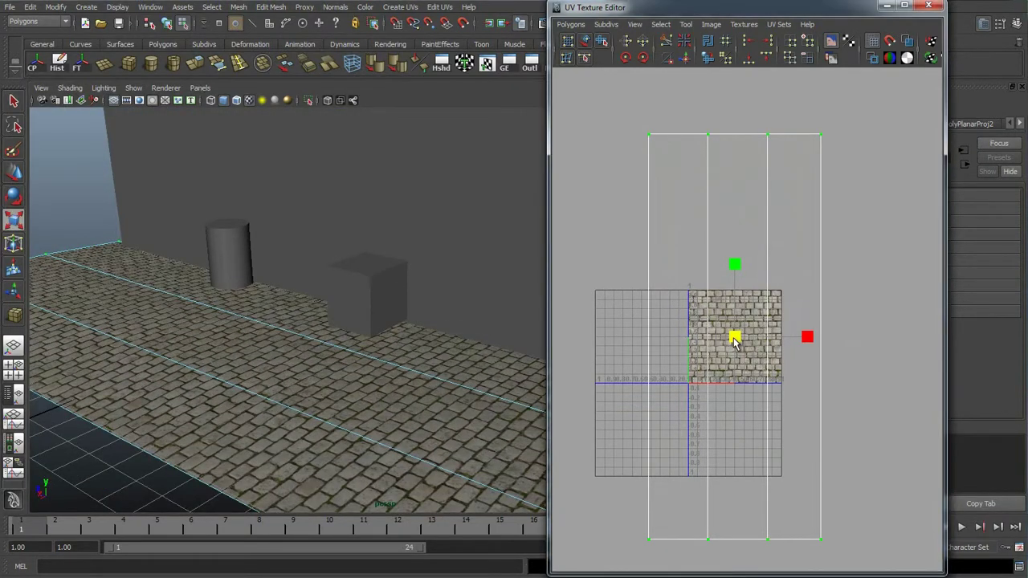
scroll(751, 319, up, 3)
Try rotating the street plane's UVs freehand to a diagonal angle, check the cobblestones, and undo the rotation
key(e)
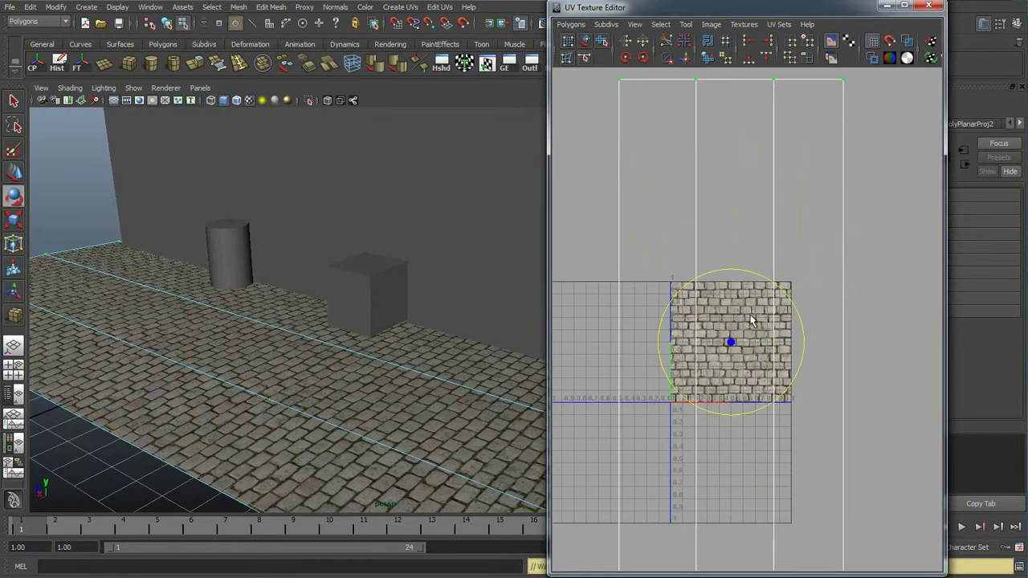
drag(772, 288, 713, 281)
alt+drag(409, 324, 249, 346)
alt+drag(359, 347, 276, 339)
alt+drag(207, 297, 328, 238)
alt+right_drag(376, 282, 345, 289)
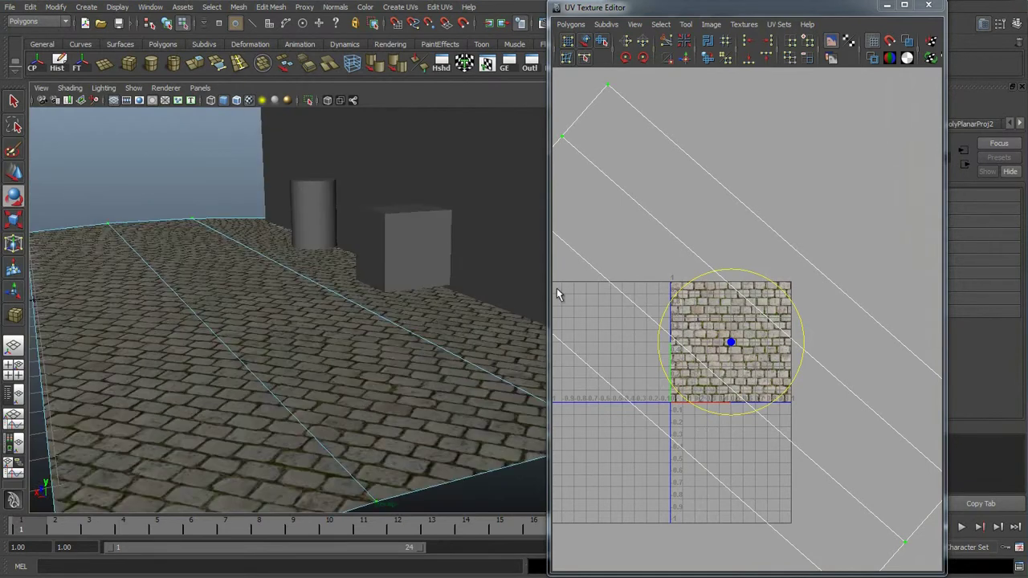
key(ctrl+z)
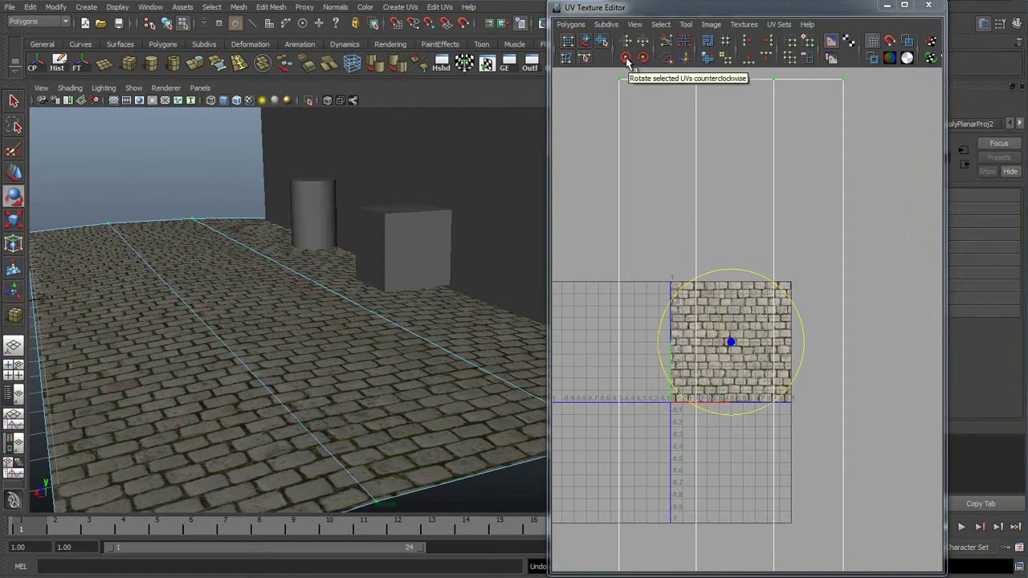
Rotate all of the street plane's UVs 90 degrees counterclockwise in two equal turns and check the cobblestone direction
scroll(701, 172, down, 2)
right_drag(720, 245, 764, 243)
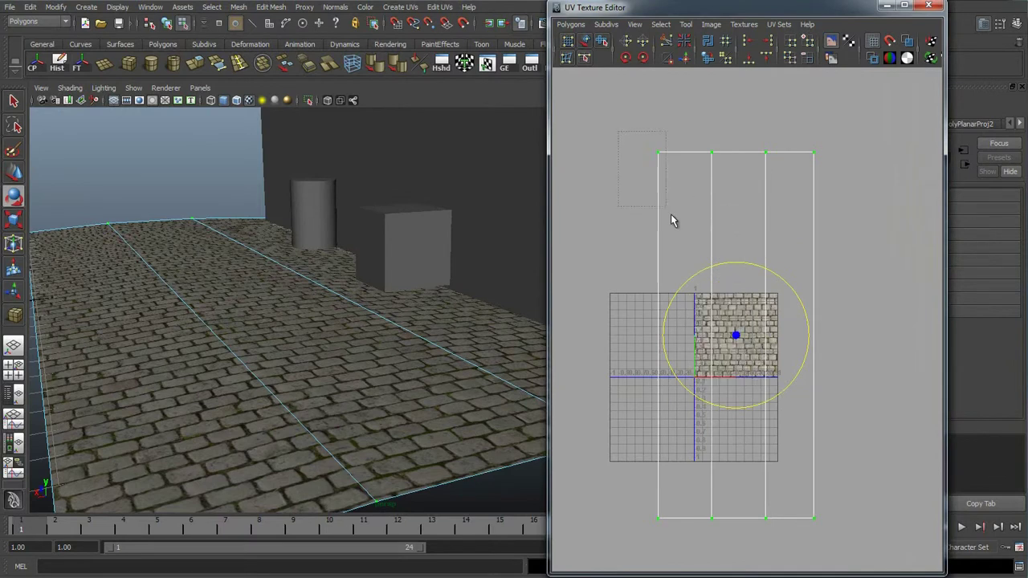
drag(850, 542, 852, 539)
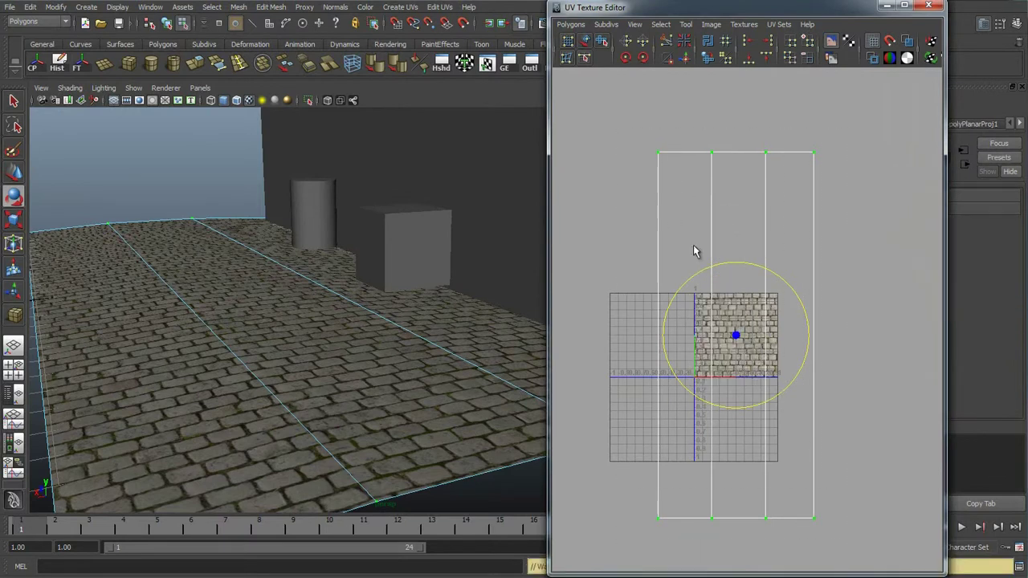
click(626, 58)
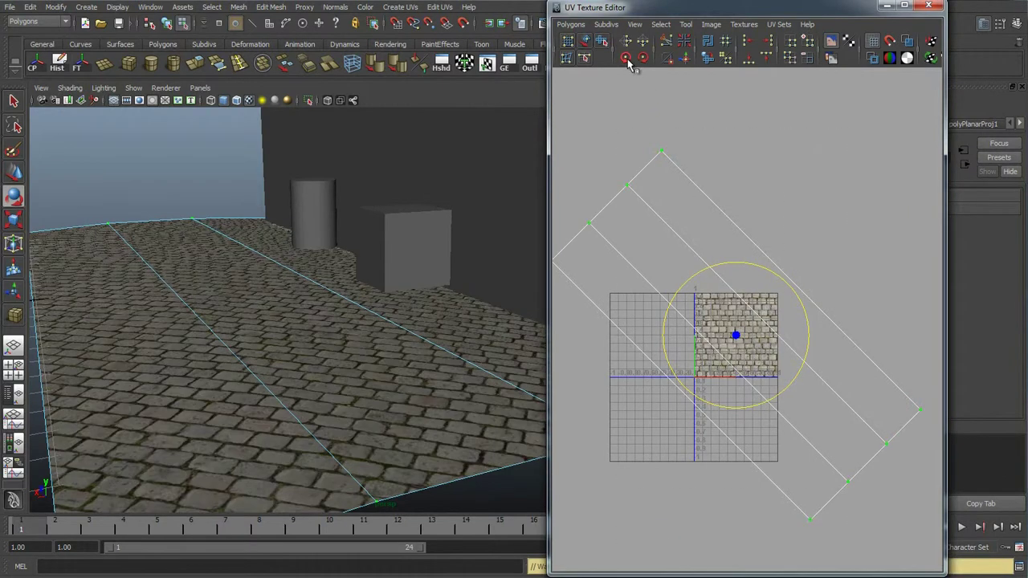
click(626, 58)
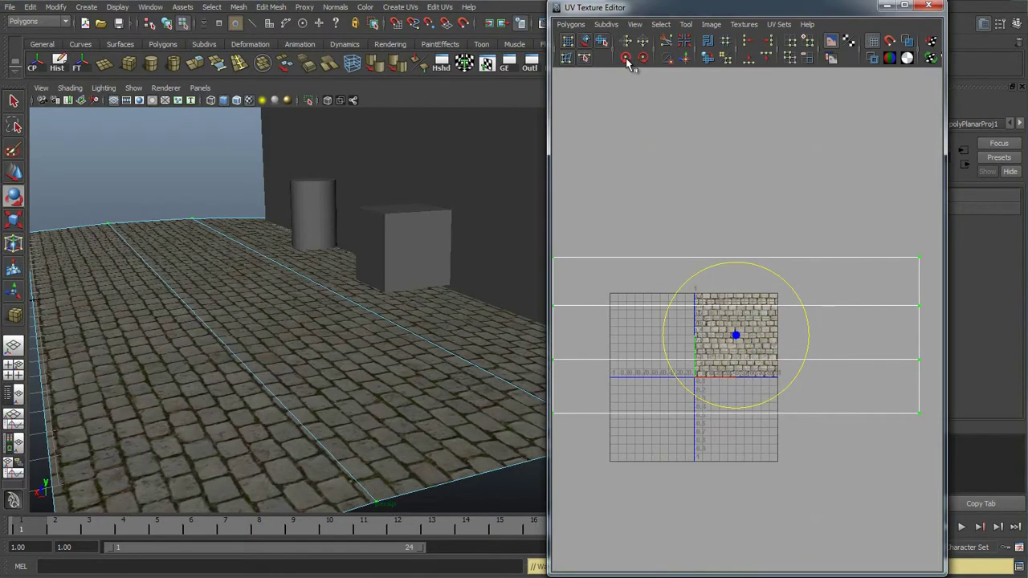
alt+drag(357, 245, 410, 263)
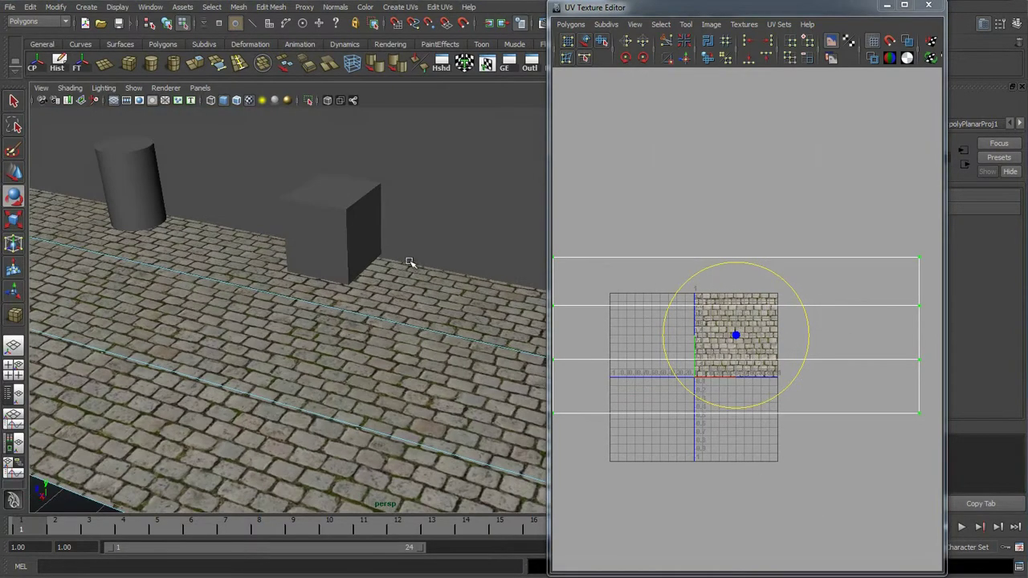
alt+drag(409, 196, 348, 298)
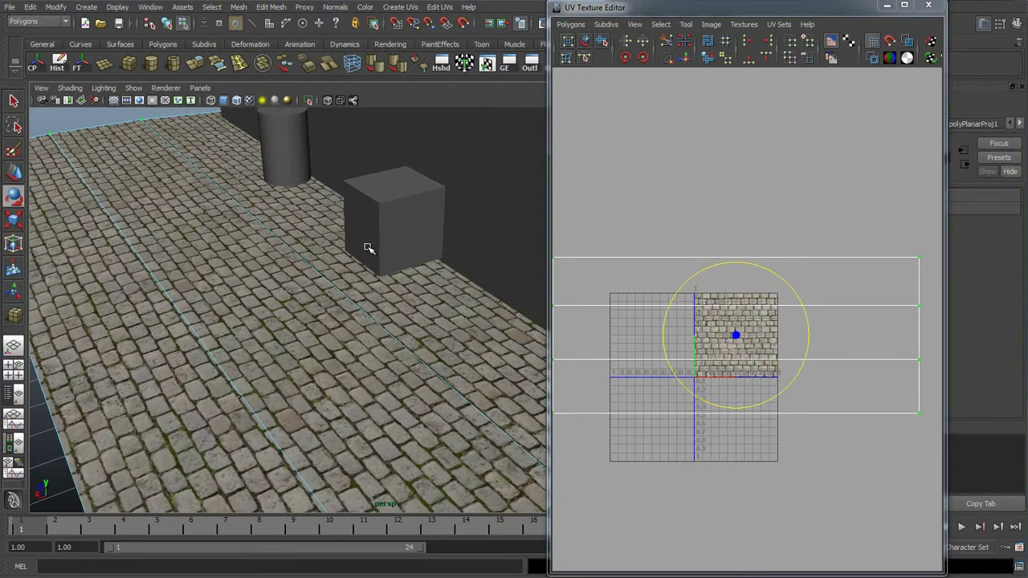
alt+drag(368, 248, 336, 320)
Return the street plane to object mode and select it as a whole
right_drag(292, 380, 327, 362)
click(328, 362)
scroll(349, 344, down, 5)
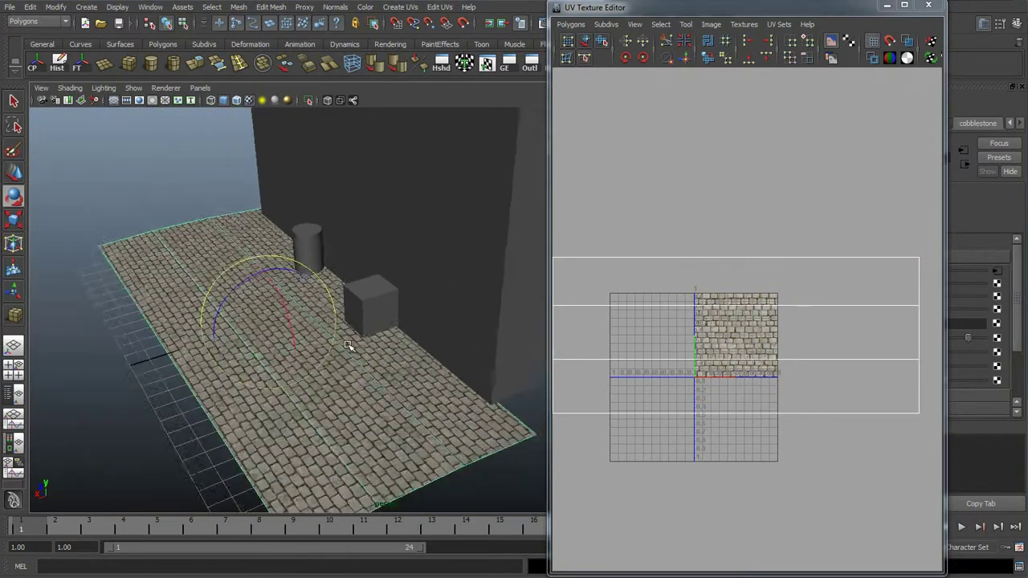
Select the large building box and insert two lengthwise edge loops close to its long outer edges
alt+middle_drag(397, 259, 375, 288)
alt+drag(375, 288, 248, 100)
click(410, 231)
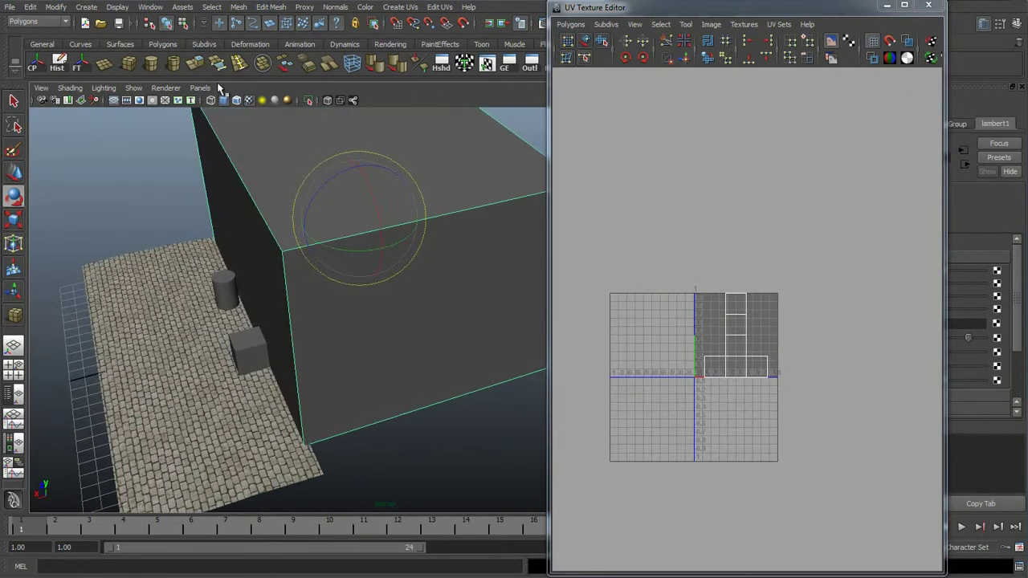
click(248, 64)
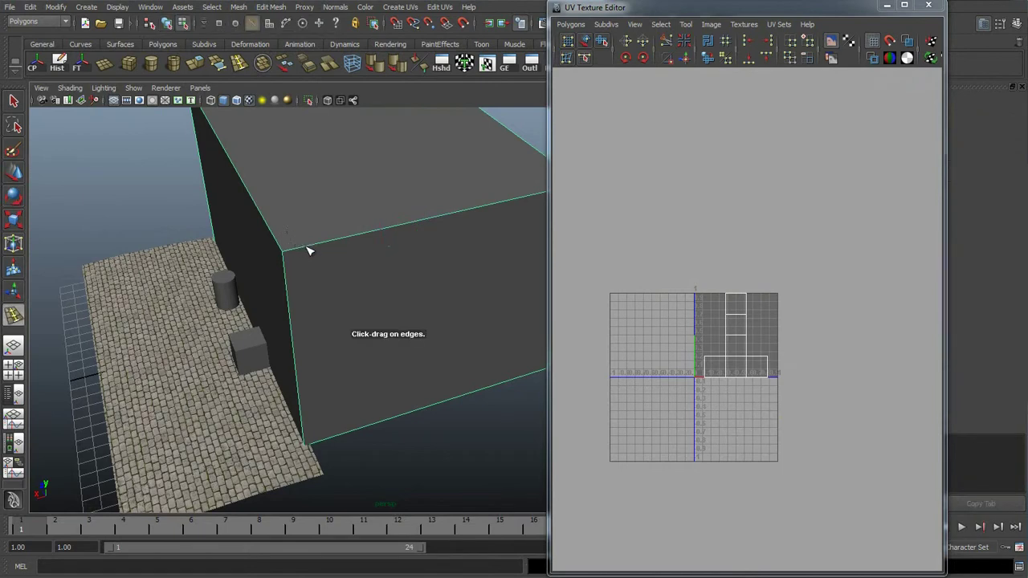
alt+drag(389, 204, 477, 200)
click(14, 98)
Select the two narrow corner faces on the building's end wall and extrude them outward as pillars
right_drag(229, 288, 224, 318)
click(212, 319)
click(337, 143)
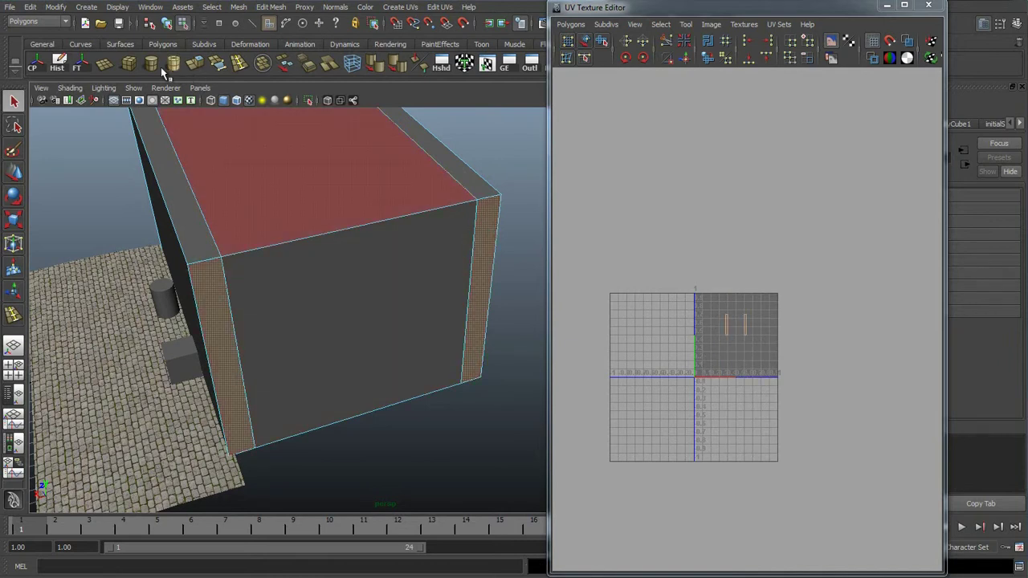
drag(500, 320, 514, 333)
Box-select the components at the building's pillared end, move them to adjust that end, and return to object mode
alt+drag(317, 319, 332, 269)
right_drag(331, 262, 315, 225)
scroll(359, 227, down, 5)
alt+drag(380, 229, 358, 207)
drag(363, 168, 473, 403)
key(w)
drag(390, 279, 377, 320)
right_drag(383, 324, 404, 308)
scroll(361, 361, up, 6)
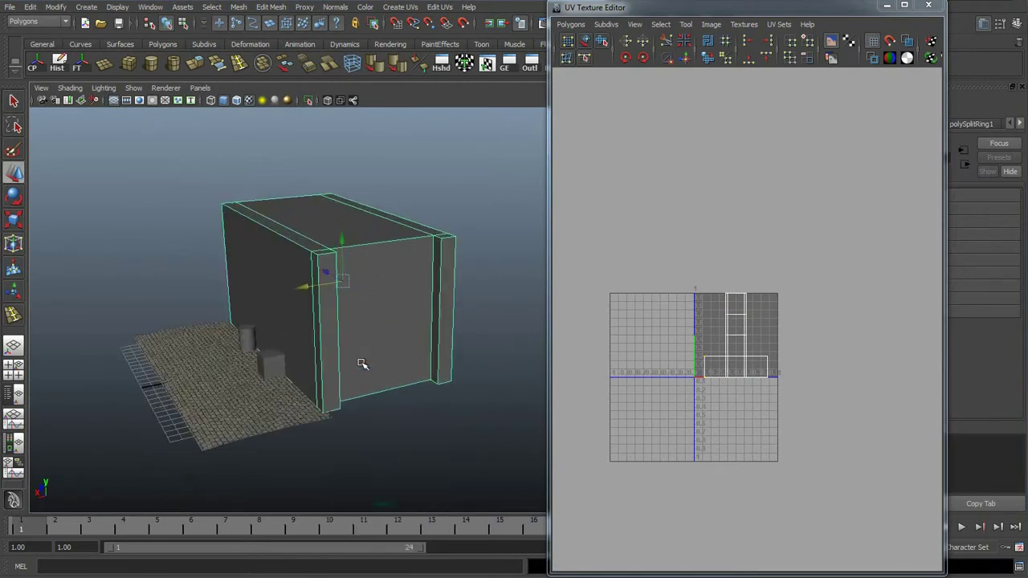
Assign a new Lambert material to the building and close the UV Texture Editor
alt+drag(305, 363, 322, 348)
scroll(321, 350, up, 5)
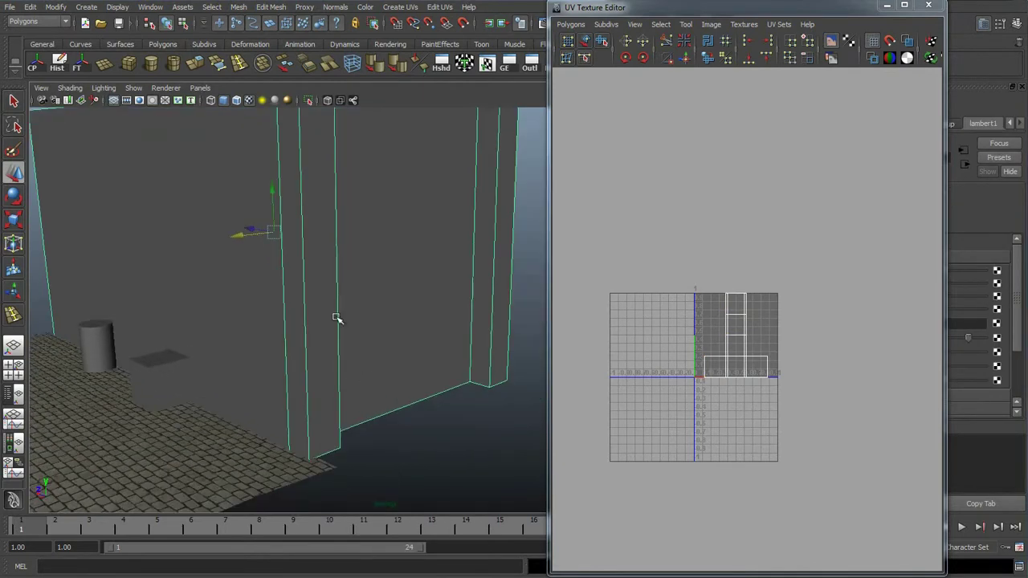
right_drag(278, 319, 294, 507)
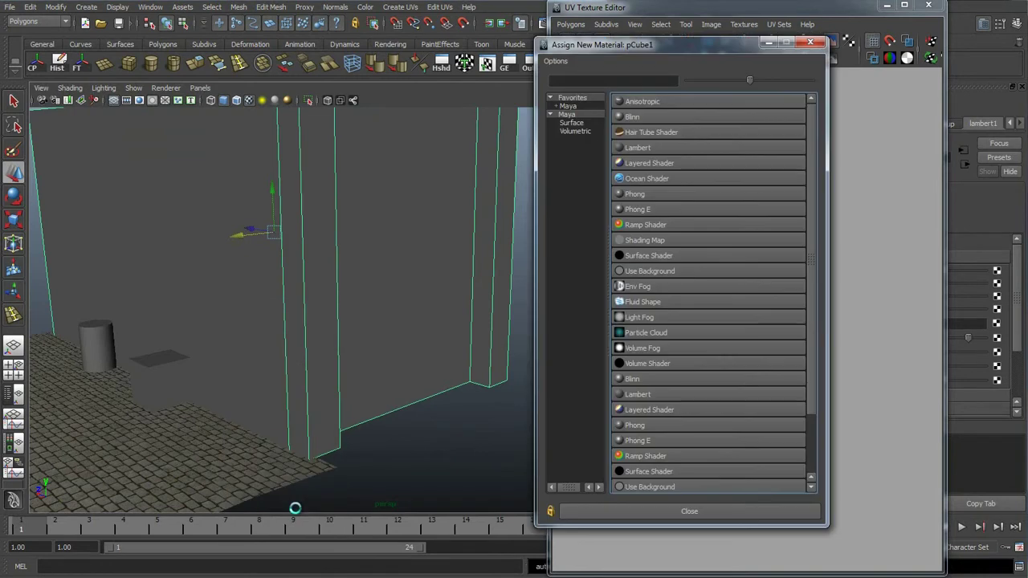
click(641, 149)
click(935, 5)
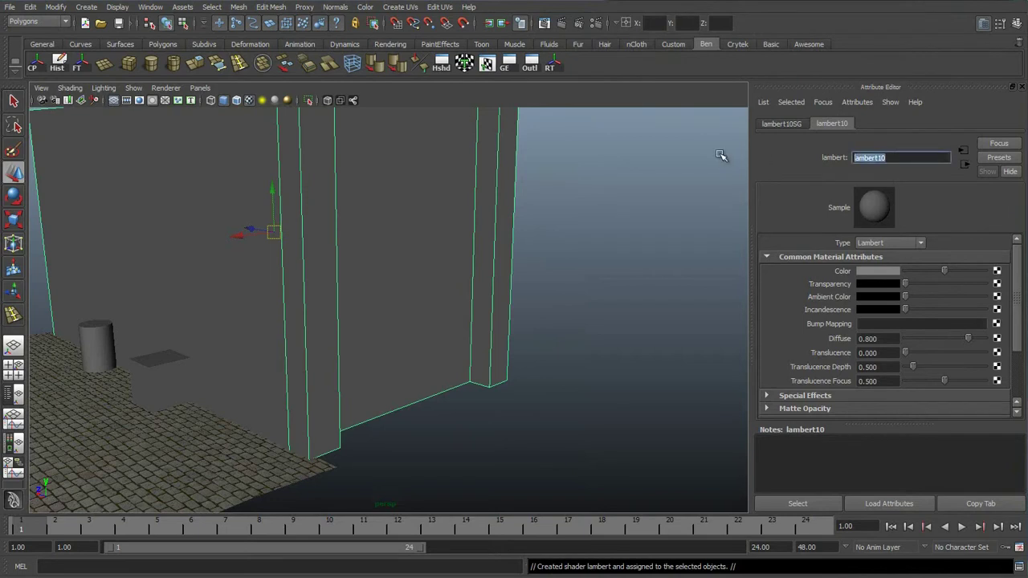
Name the building's material bricks1 and load BricksSmallOld0080_3_S.jpg as its color file texture
text(bricks)
key(Return)
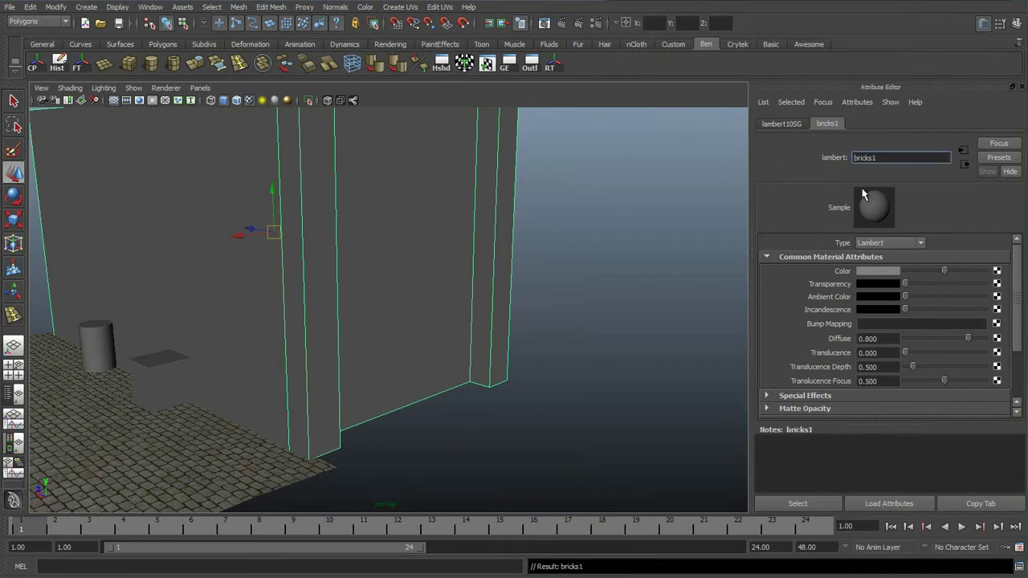
click(996, 271)
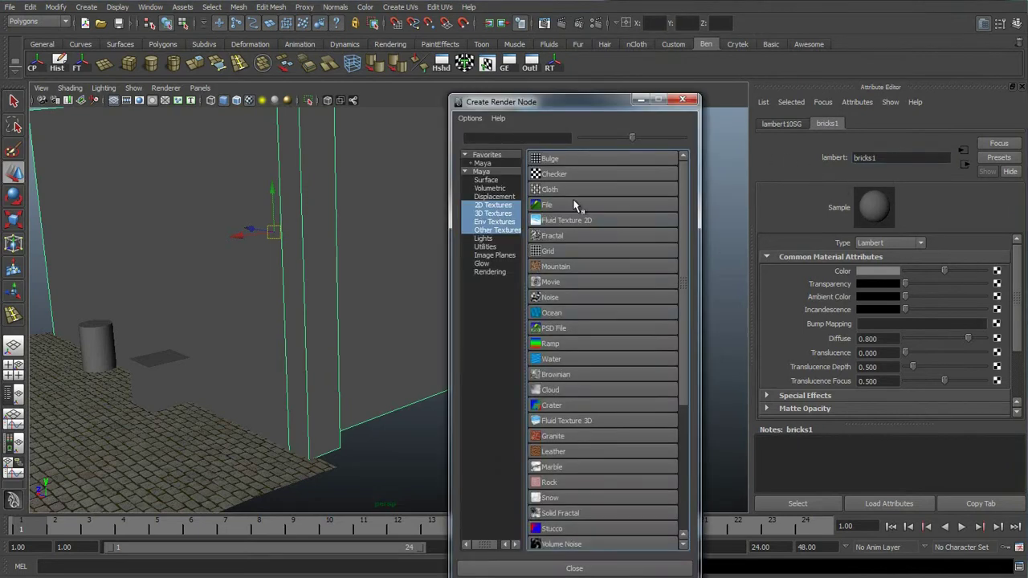
click(543, 205)
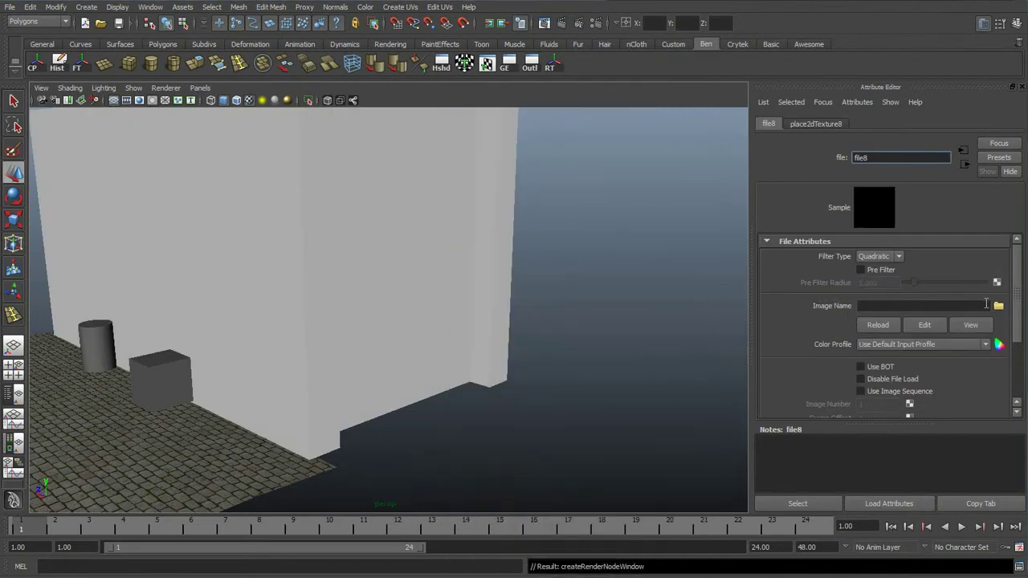
click(998, 308)
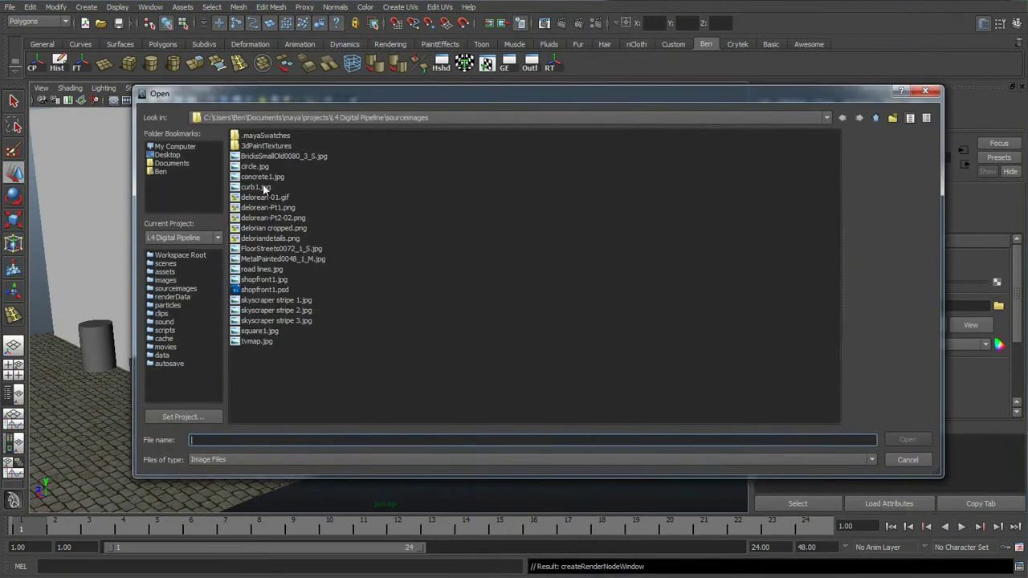
click(257, 156)
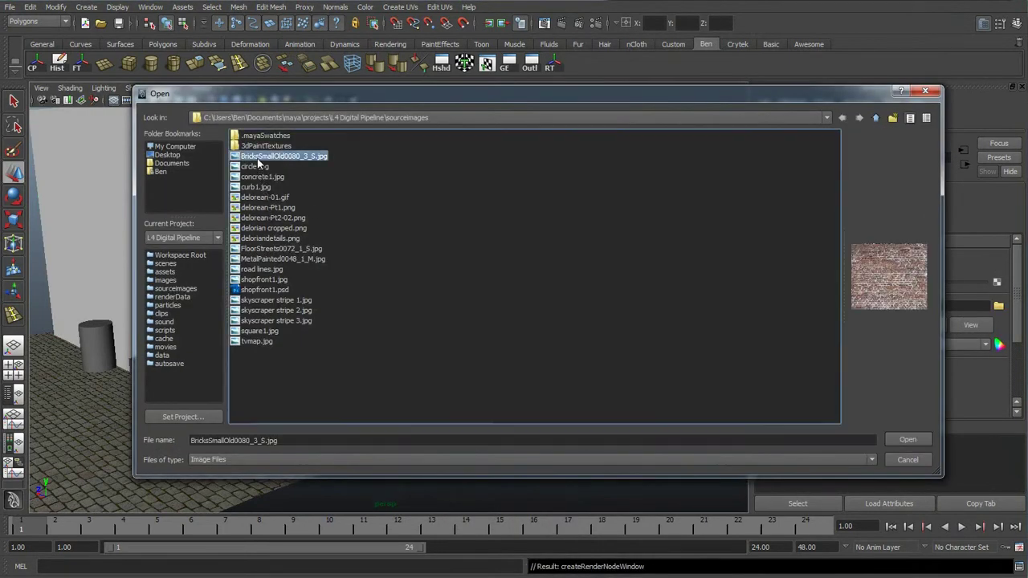
click(903, 440)
Select the brick-textured building and display its UV layout in the UV Texture Editor
alt+drag(312, 194, 358, 263)
click(358, 263)
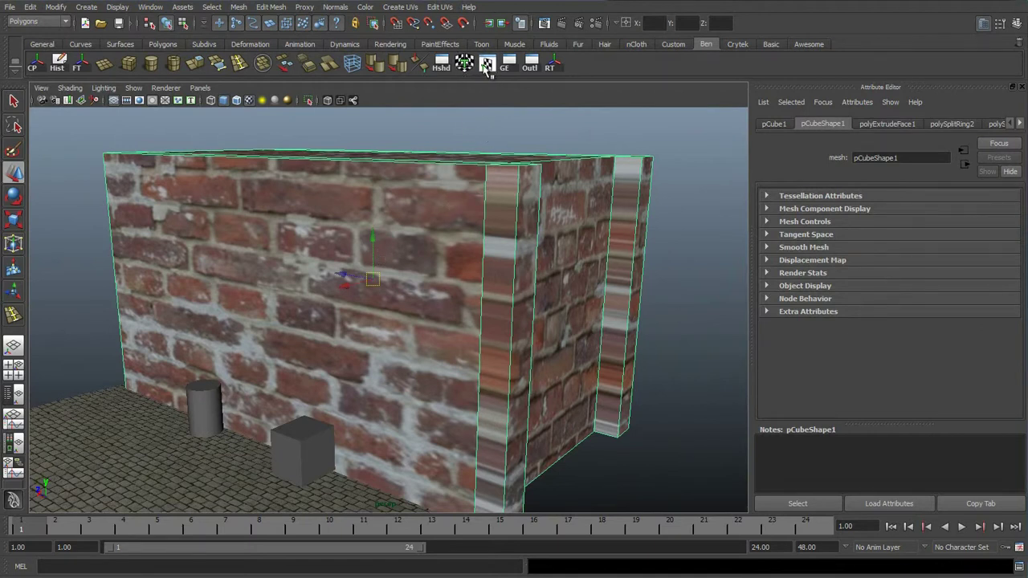
click(486, 66)
mouse_move(709, 12)
mouse_down()
mouse_move(669, 11)
mouse_move(729, 10)
mouse_up()
scroll(754, 345, up, 5)
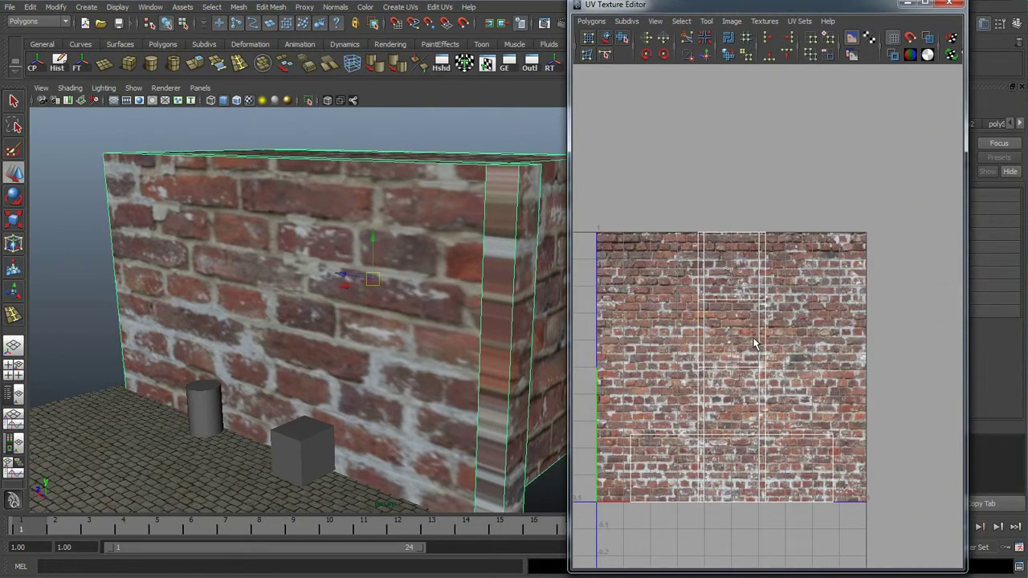
Examine the scale and stretching of the brick texture on the building's walls, roof and pillars from several angles
alt+drag(400, 277, 281, 259)
scroll(740, 362, up, 2)
scroll(739, 360, down, 1)
alt+drag(381, 317, 380, 287)
alt+right_drag(381, 288, 436, 254)
click(320, 238)
alt+drag(319, 239, 185, 202)
alt+drag(433, 265, 388, 302)
right_drag(264, 238, 350, 268)
alt+drag(321, 272, 369, 251)
alt+right_drag(309, 282, 335, 281)
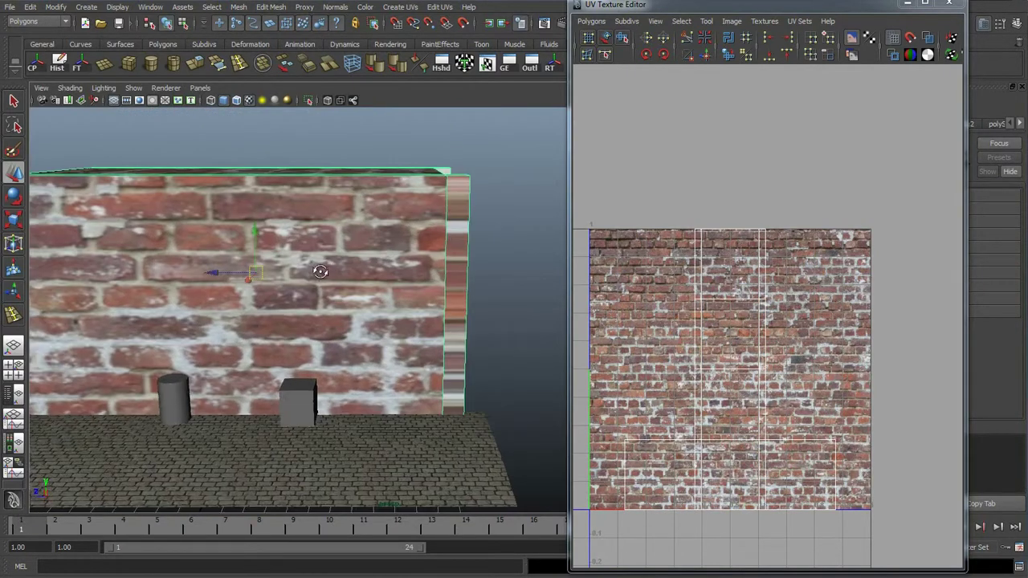
alt+drag(319, 268, 347, 272)
alt+middle_drag(281, 264, 349, 289)
alt+drag(349, 289, 280, 294)
alt+drag(417, 294, 246, 286)
alt+drag(514, 290, 355, 298)
alt+middle_drag(355, 298, 321, 337)
alt+drag(321, 337, 342, 327)
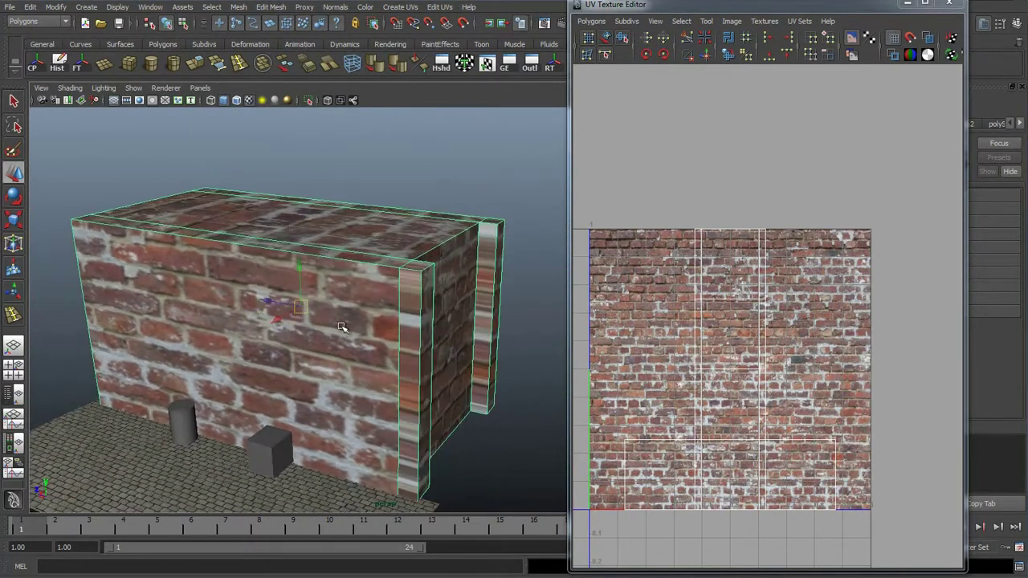
click(404, 7)
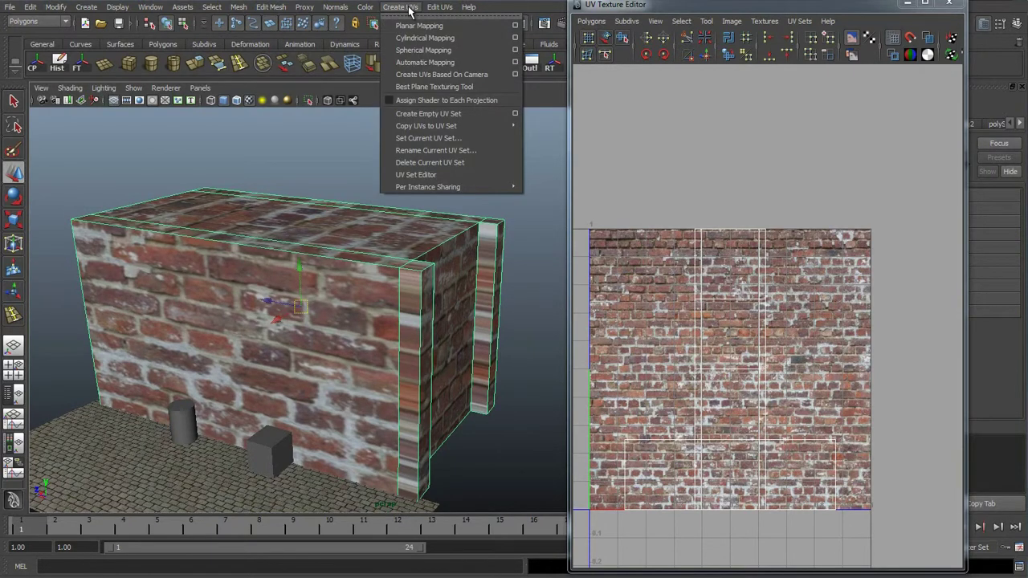
click(471, 8)
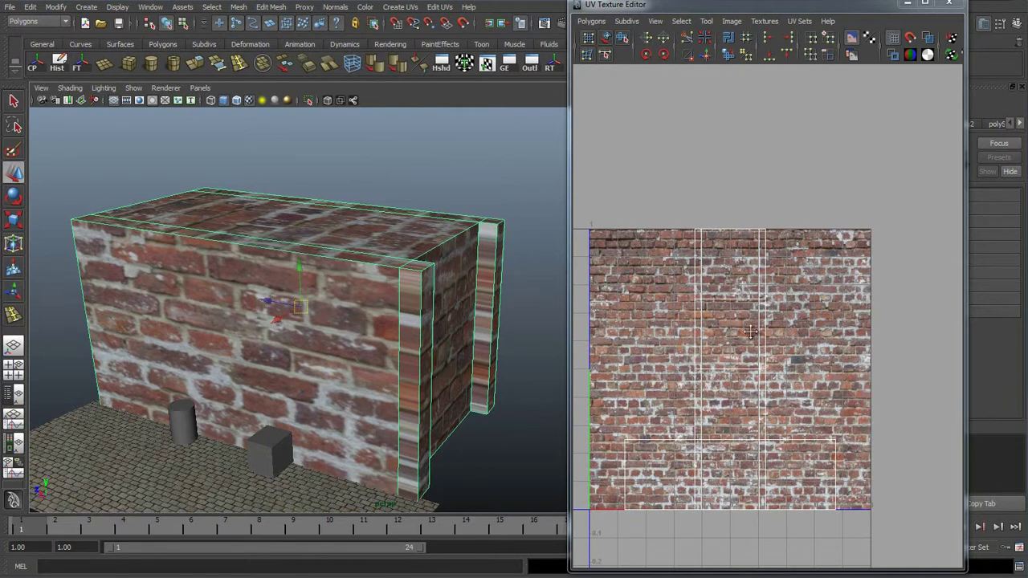
alt+middle_drag(751, 332, 765, 302)
Check the UVs of the pillars' stretched side faces and the top block of the building's UV layout
right_drag(414, 283, 406, 315)
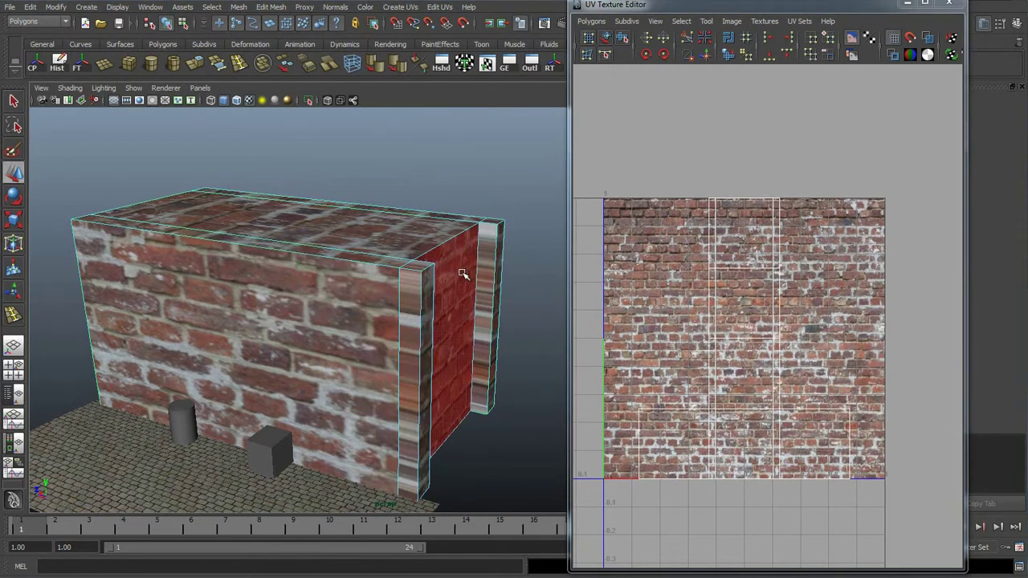
click(493, 255)
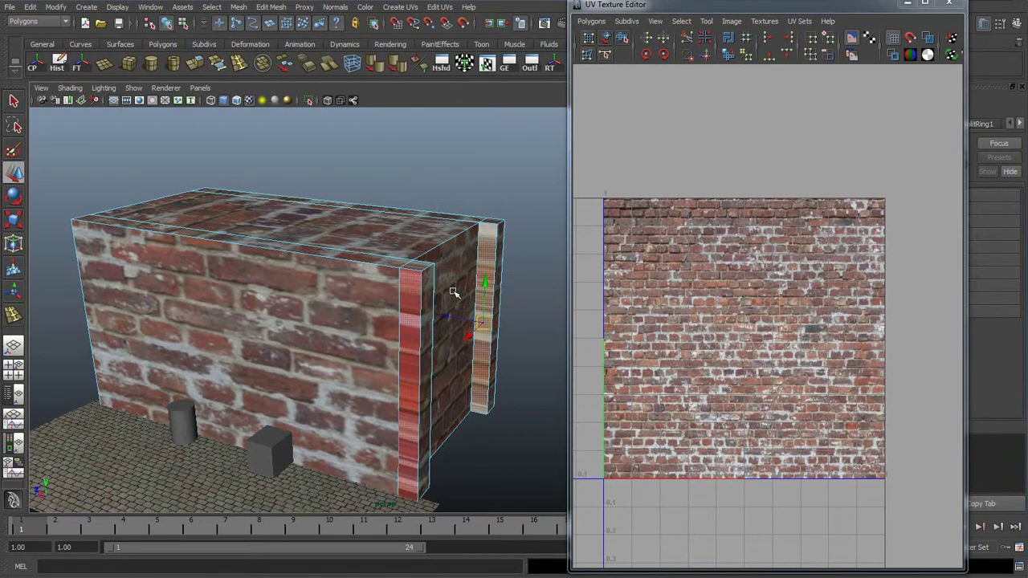
right_drag(440, 290, 448, 241)
right_drag(697, 316, 727, 313)
scroll(735, 269, up, 1)
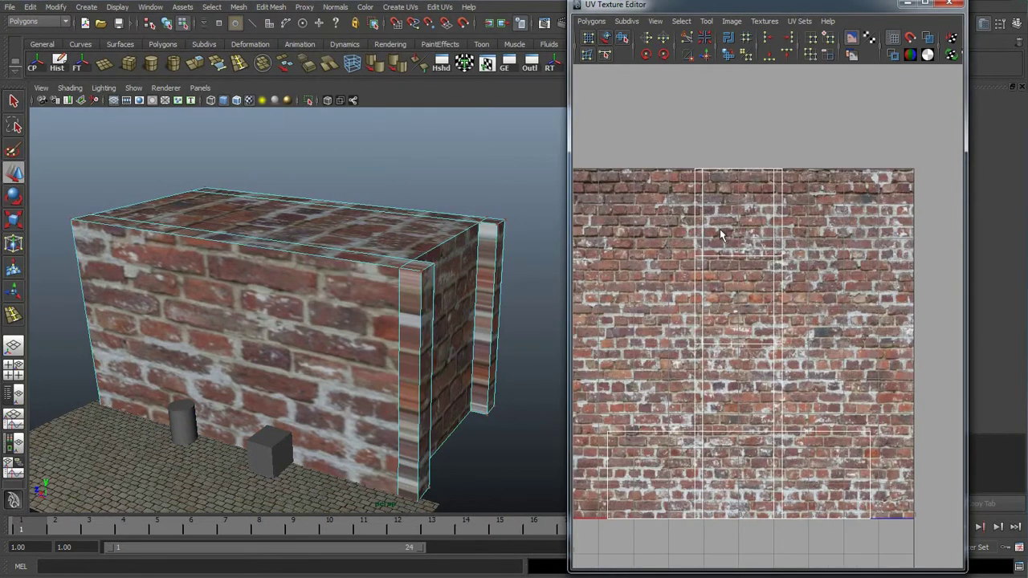
drag(811, 271, 819, 277)
scroll(757, 269, down, 2)
scroll(755, 273, up, 1)
alt+middle_drag(675, 177, 700, 149)
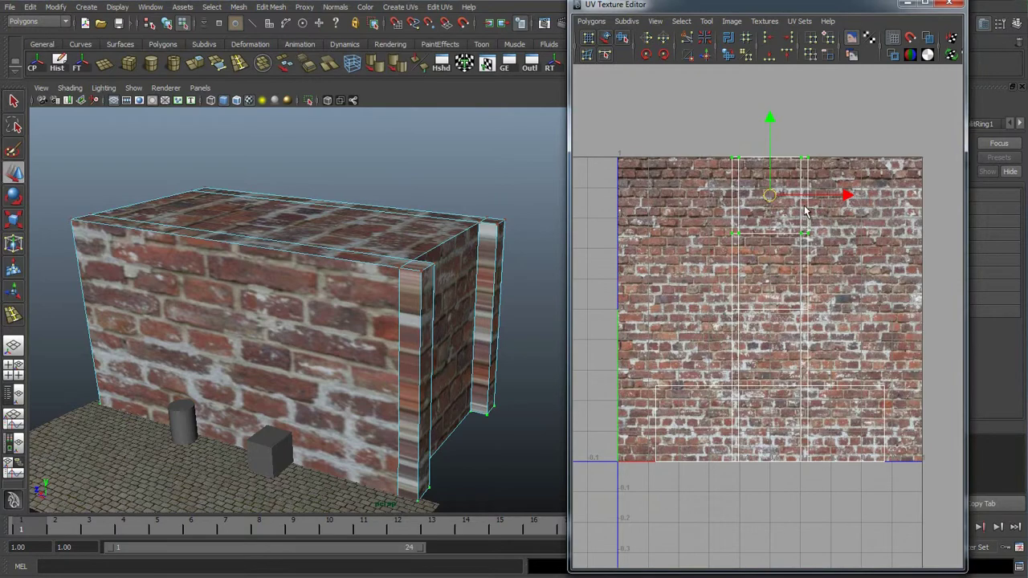
Select the building's roof face, convert the selection to its UVs and rotate them a quarter turn
mouse_move(444, 289)
alt+mouse_down()
mouse_move(339, 281)
mouse_move(484, 269)
mouse_move(574, 282)
mouse_move(421, 292)
mouse_move(427, 278)
mouse_move(438, 293)
alt+mouse_up()
right_drag(336, 265, 336, 295)
click(360, 286)
right_drag(785, 381, 833, 380)
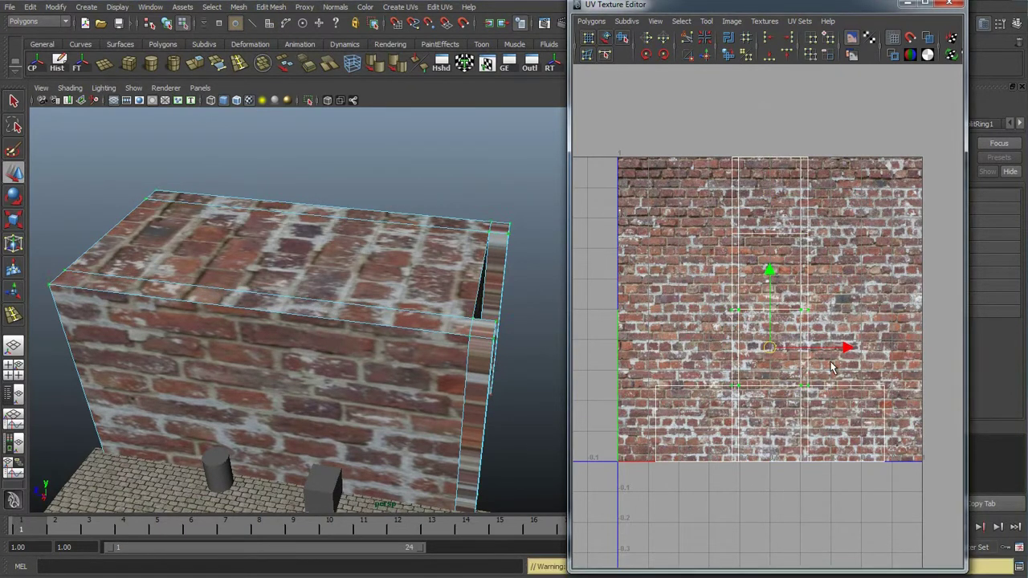
click(647, 55)
click(647, 54)
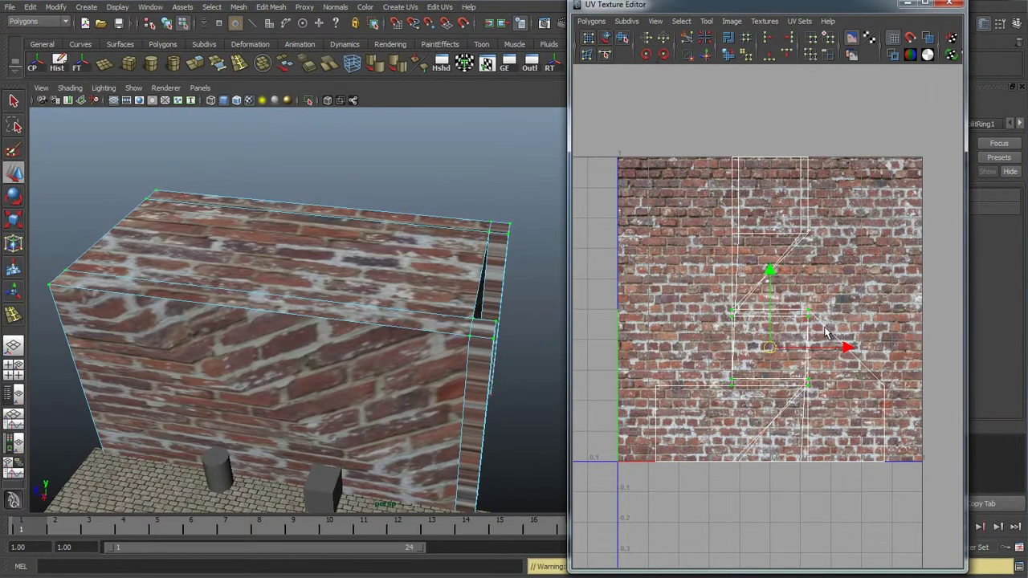
scroll(755, 207, up, 3)
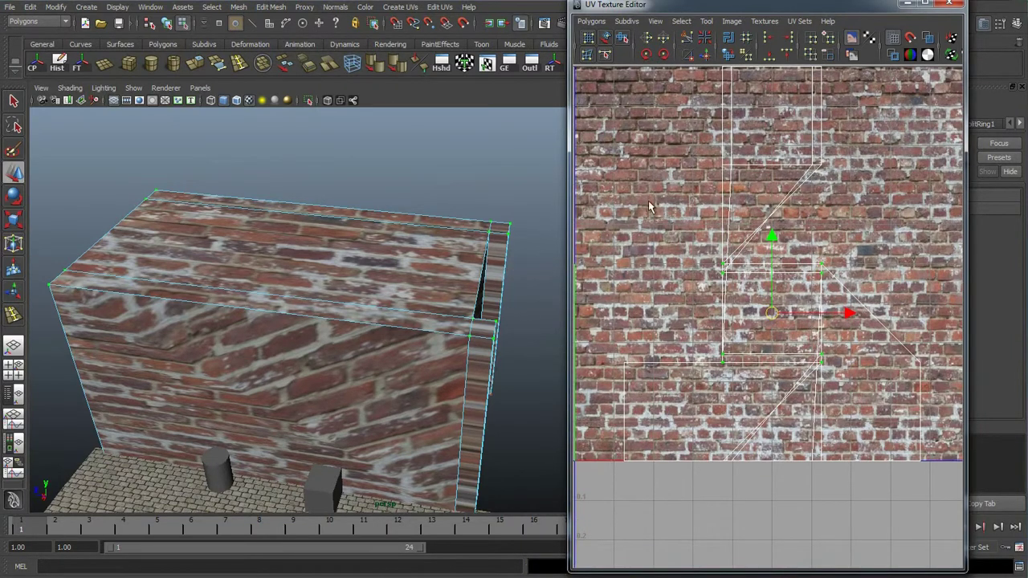
Rotate the roof UVs back to their original orientation, trying a further rotation and reversing it
click(653, 54)
click(663, 55)
click(663, 54)
click(663, 55)
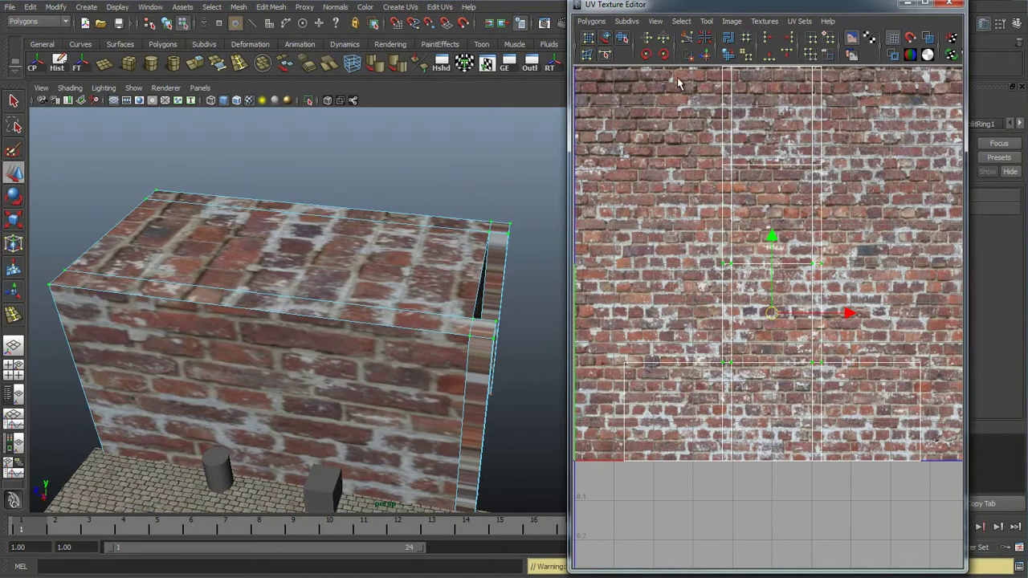
click(647, 56)
alt+drag(402, 321, 354, 241)
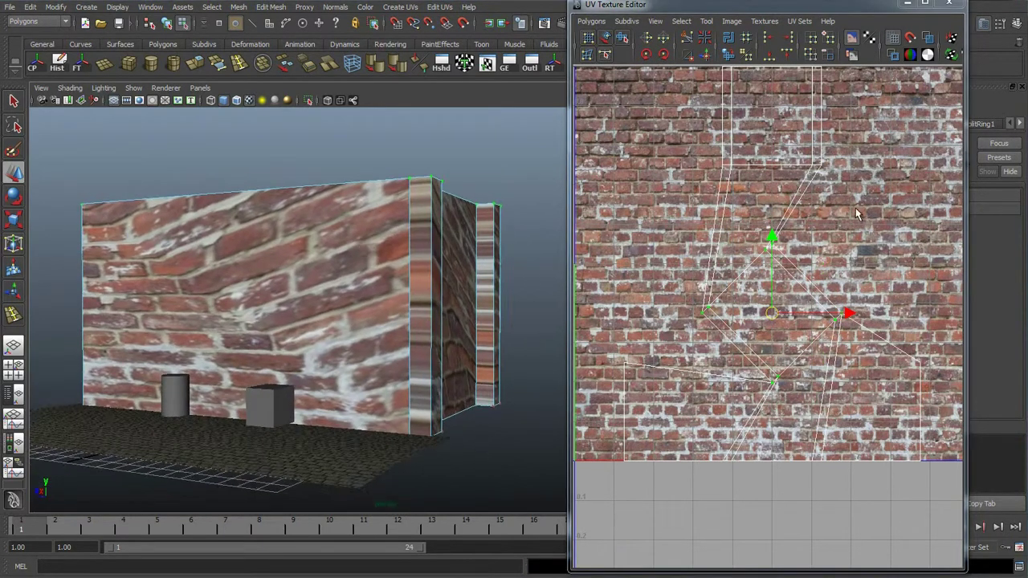
click(664, 56)
alt+drag(403, 262, 375, 274)
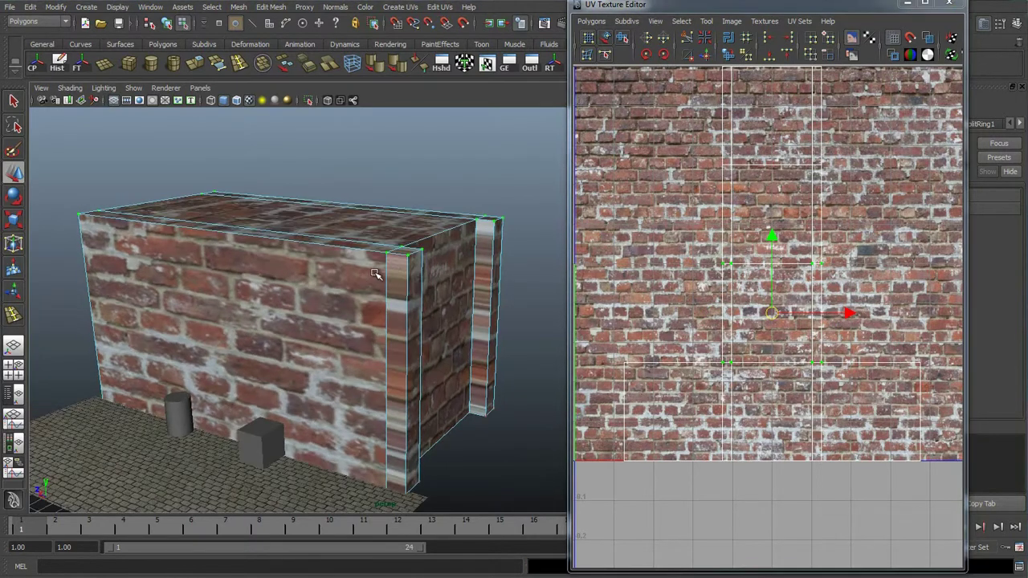
Return the building to object mode and apply Automatic Mapping to it
right_drag(400, 273, 448, 249)
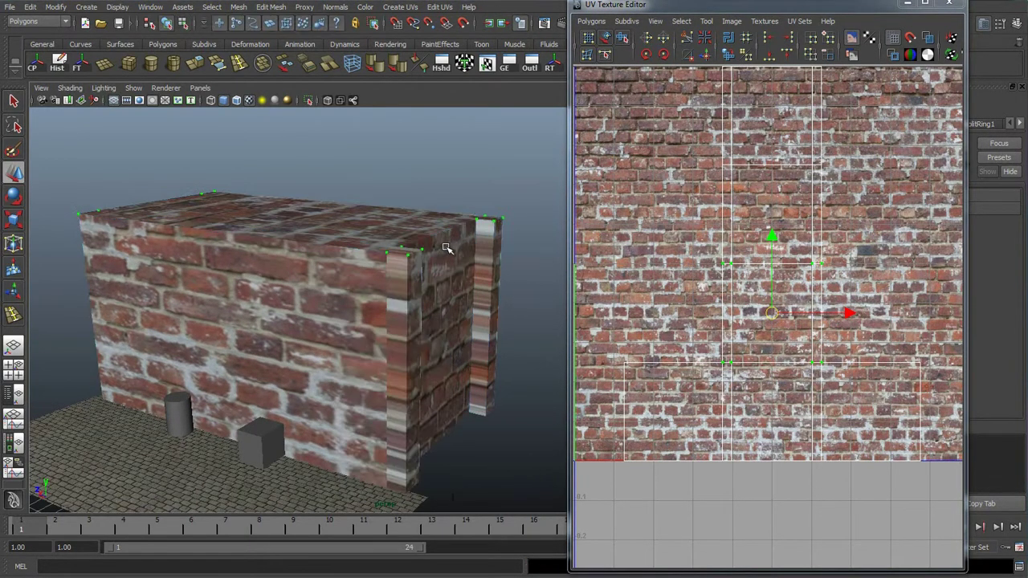
click(406, 7)
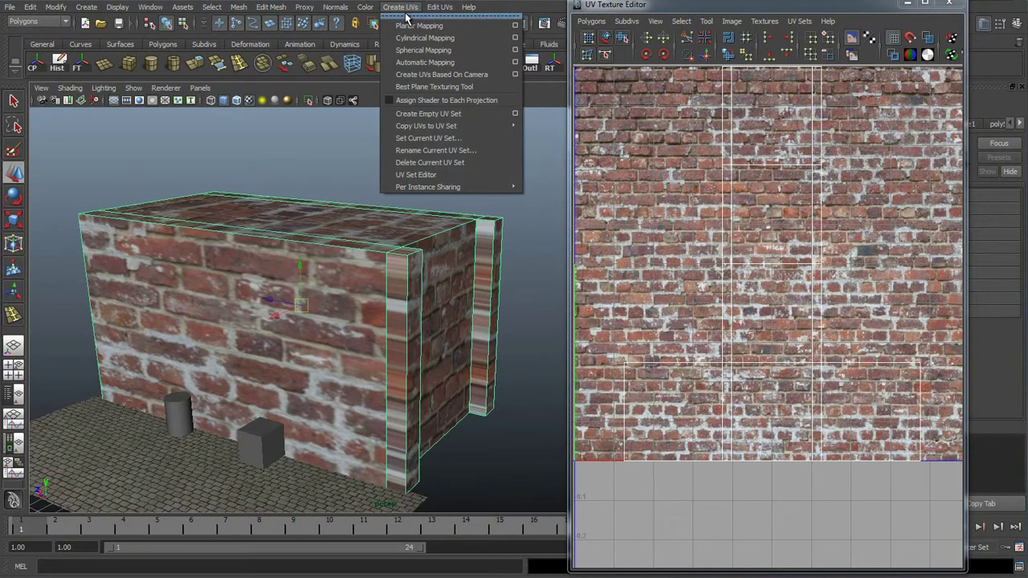
click(423, 62)
right_drag(328, 271, 376, 251)
scroll(425, 243, down, 4)
scroll(425, 253, up, 6)
scroll(423, 252, down, 5)
alt+drag(402, 254, 500, 257)
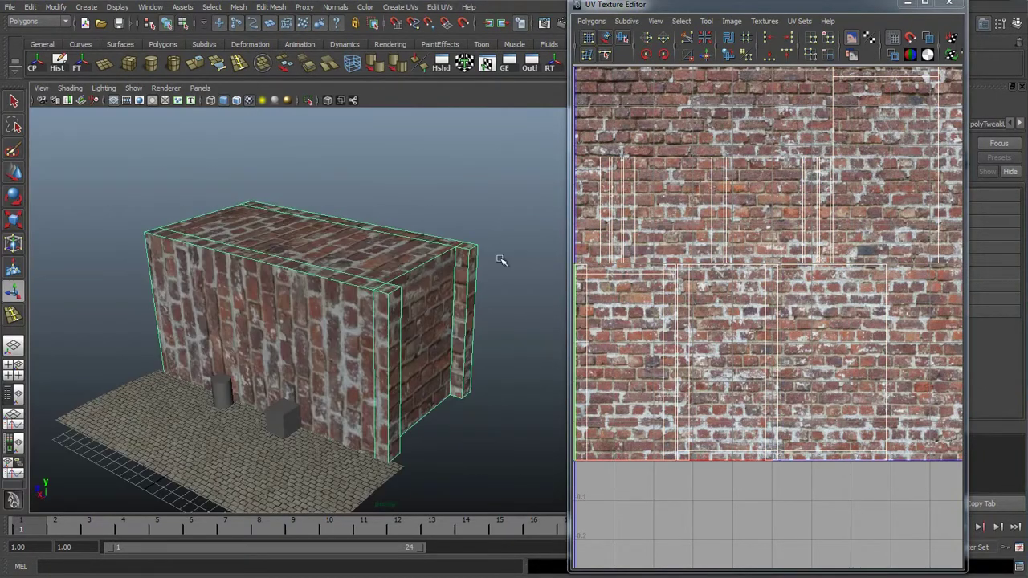
Inspect the automatically generated UV layout and the brick texture on the building up close
scroll(722, 265, down, 5)
right_drag(754, 277, 794, 269)
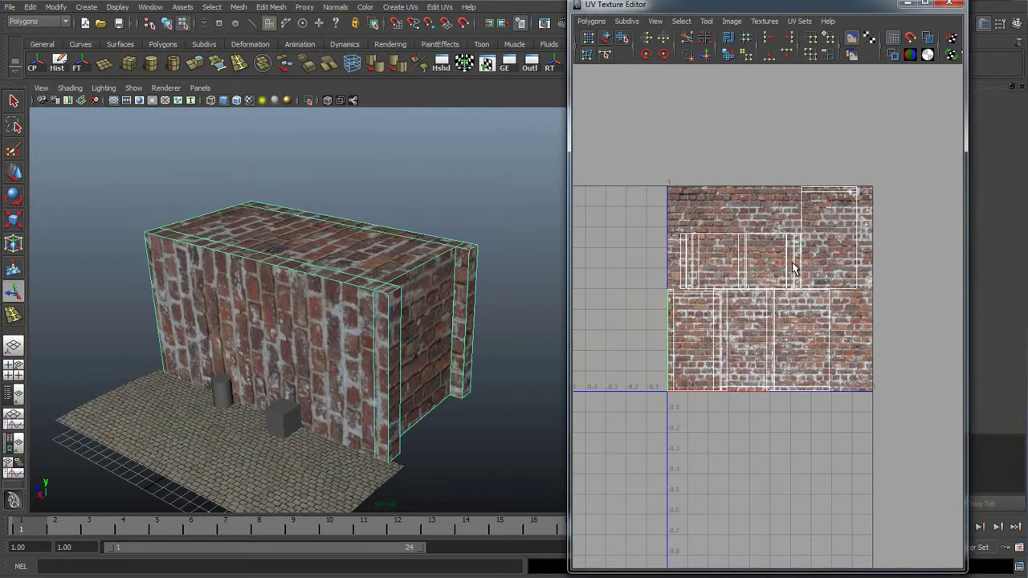
scroll(737, 275, up, 2)
scroll(414, 299, up, 2)
scroll(701, 255, down, 1)
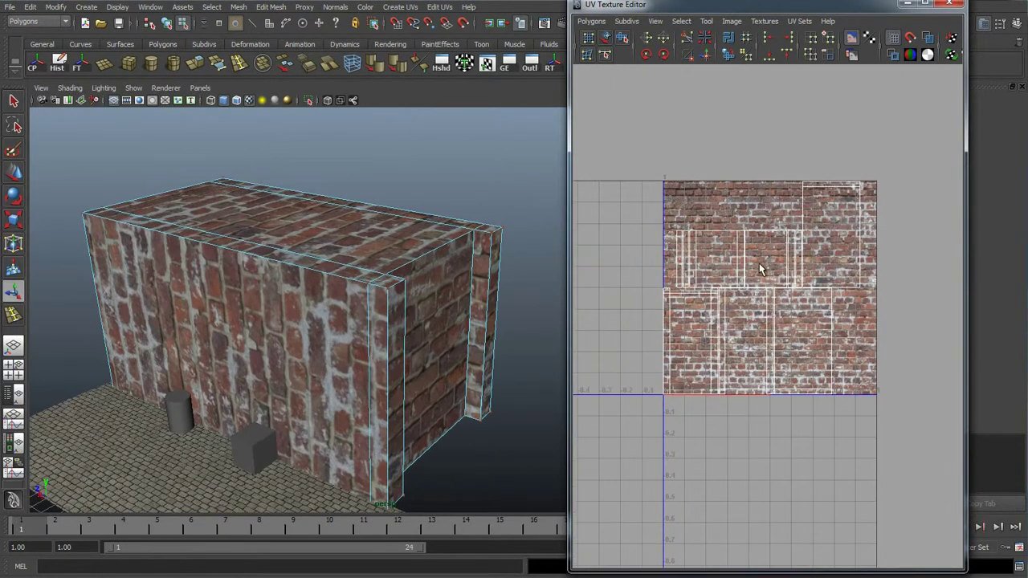
scroll(759, 269, up, 2)
alt+drag(470, 299, 452, 271)
scroll(393, 286, up, 3)
Select individual pillar faces to check their brick mapping and UV placement, and return to object mode
right_drag(460, 210, 461, 244)
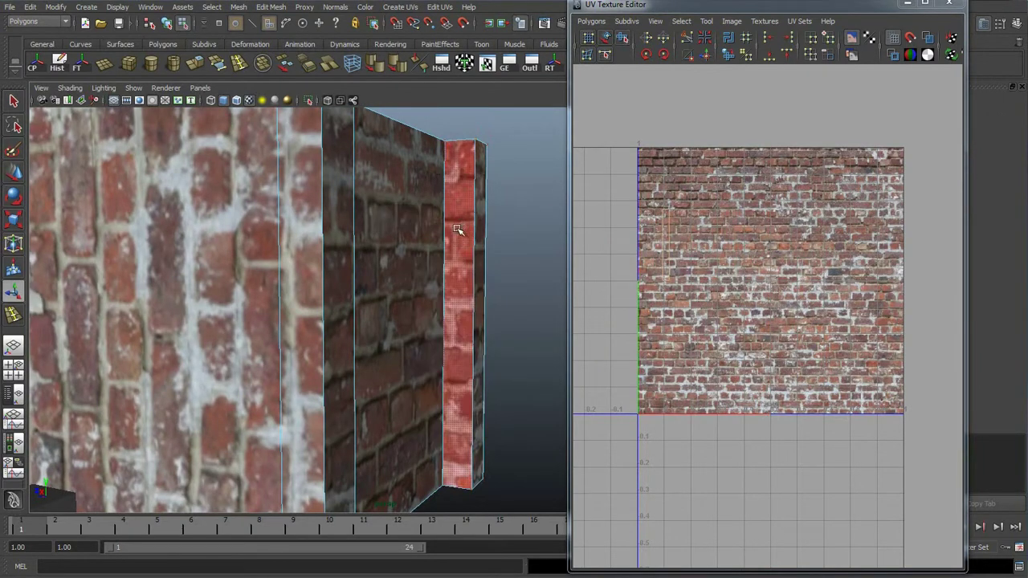
click(460, 229)
alt+drag(433, 255, 208, 281)
scroll(367, 301, down, 3)
alt+drag(367, 300, 382, 238)
shift+click(314, 243)
alt+drag(236, 241, 359, 245)
right_drag(359, 246, 391, 231)
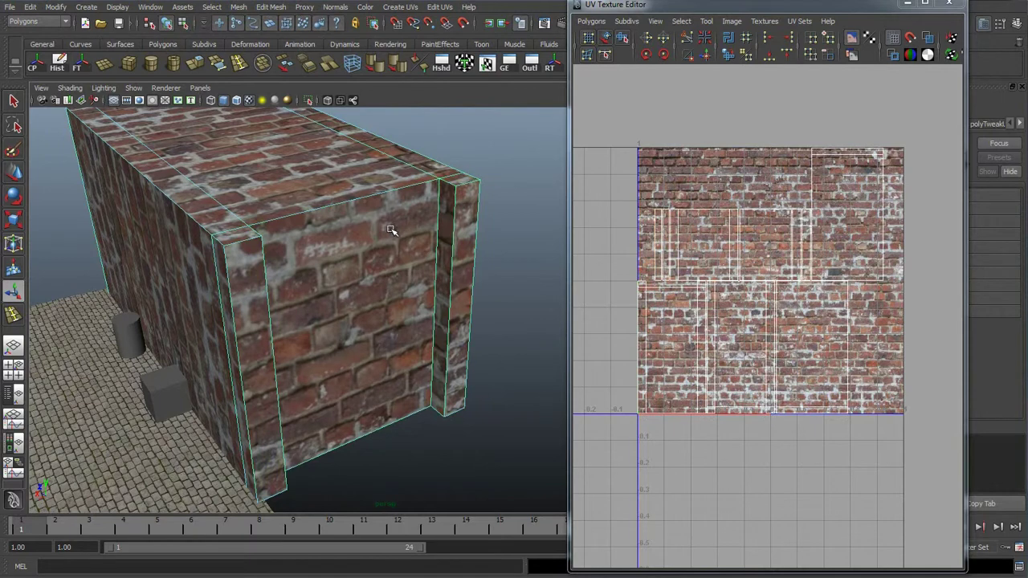
Select all of the building's UVs and move them horizontally off the brick image into the empty area on its left
alt+drag(371, 312, 354, 277)
right_drag(748, 276, 779, 276)
alt+right_drag(779, 276, 663, 238)
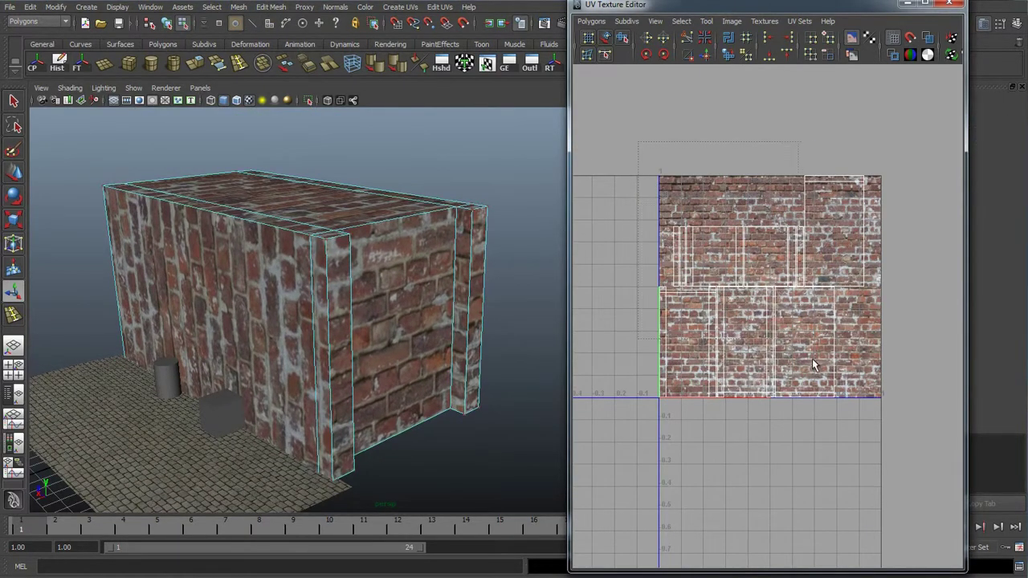
drag(907, 436, 651, 169)
alt+middle_drag(800, 266, 814, 263)
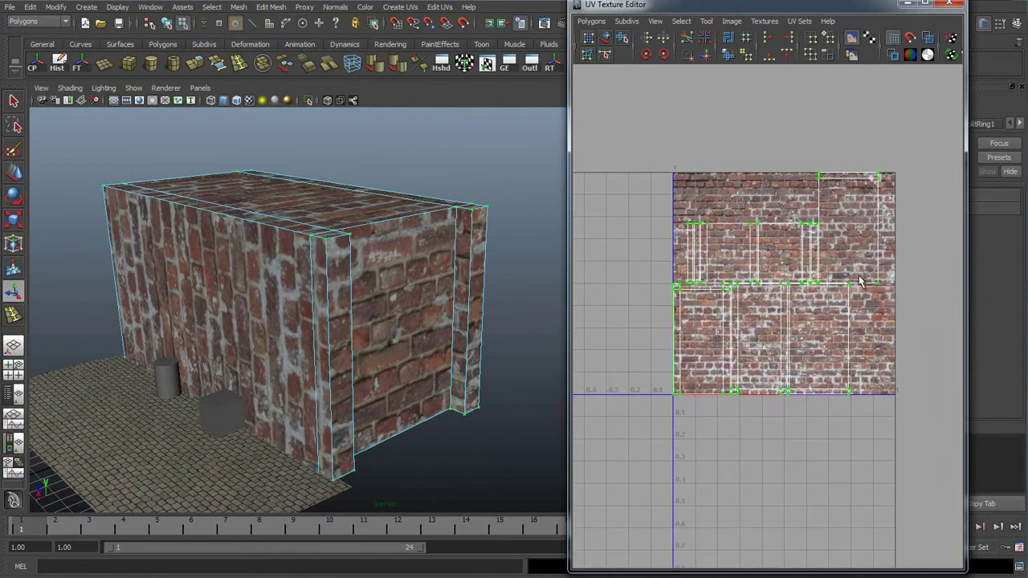
scroll(687, 309, down, 1)
key(w)
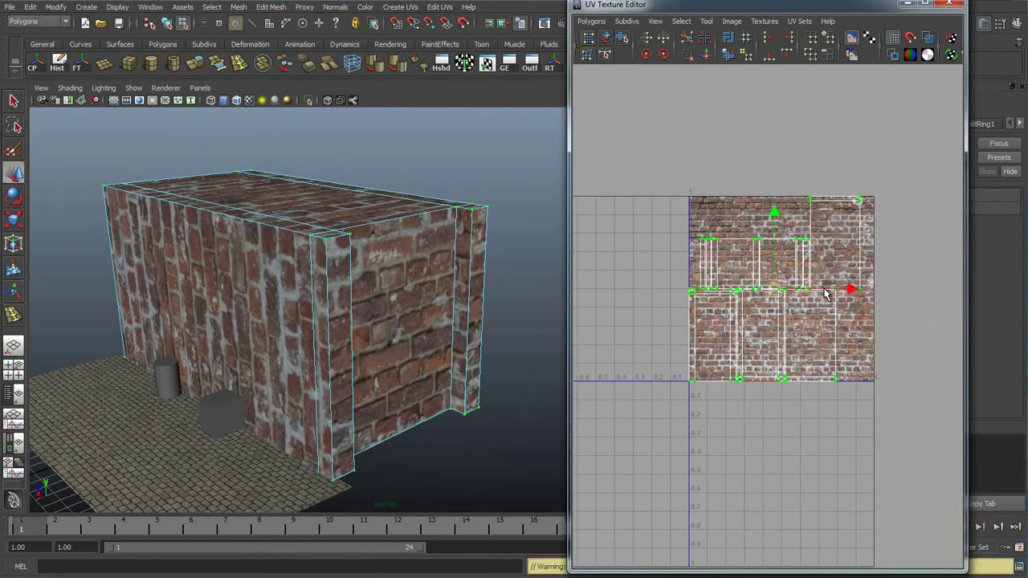
alt+middle_drag(814, 288, 854, 281)
right_drag(776, 248, 826, 248)
drag(955, 395, 954, 434)
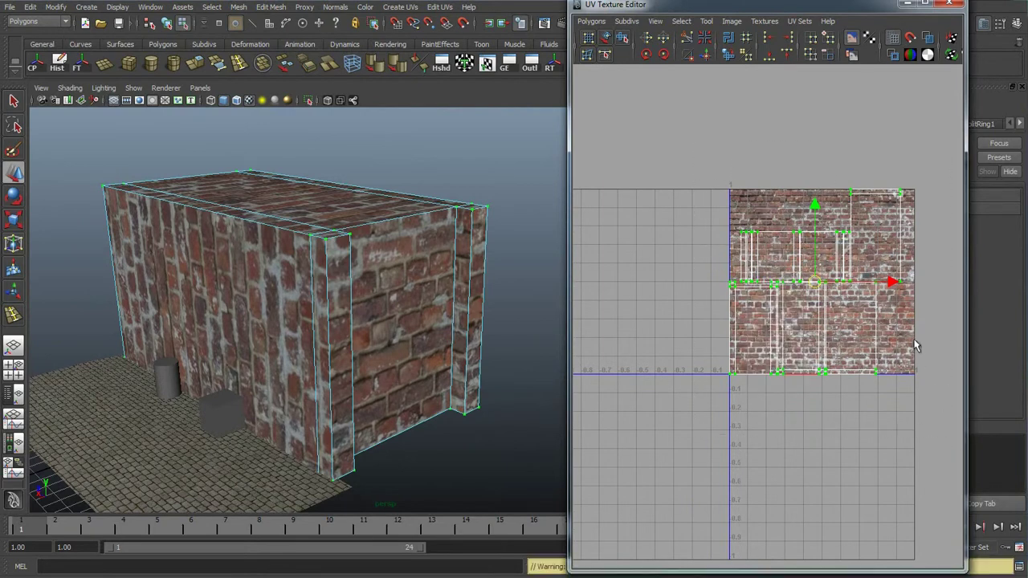
drag(890, 281, 717, 299)
alt+middle_drag(717, 299, 796, 280)
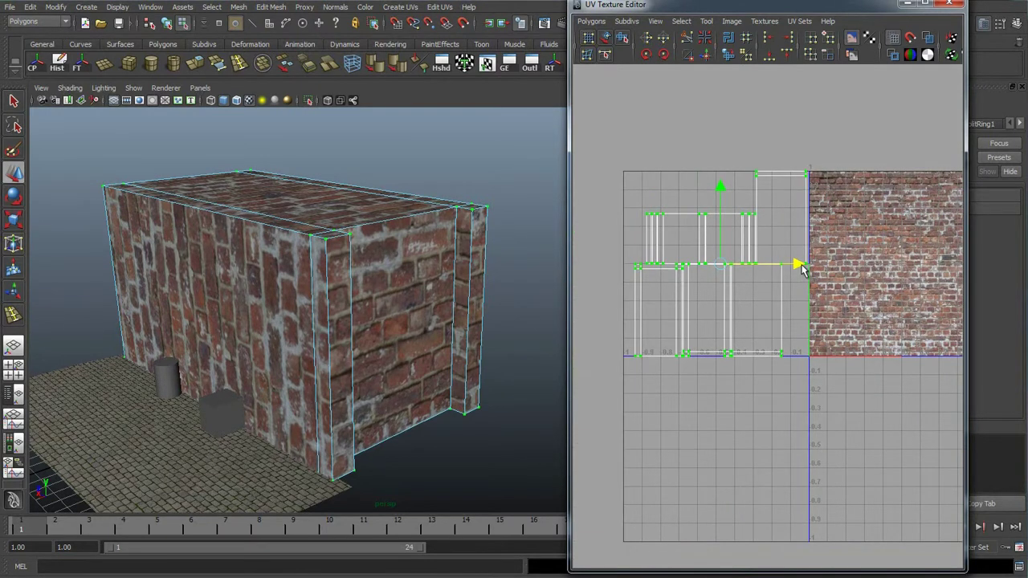
alt+middle_drag(706, 326, 691, 347)
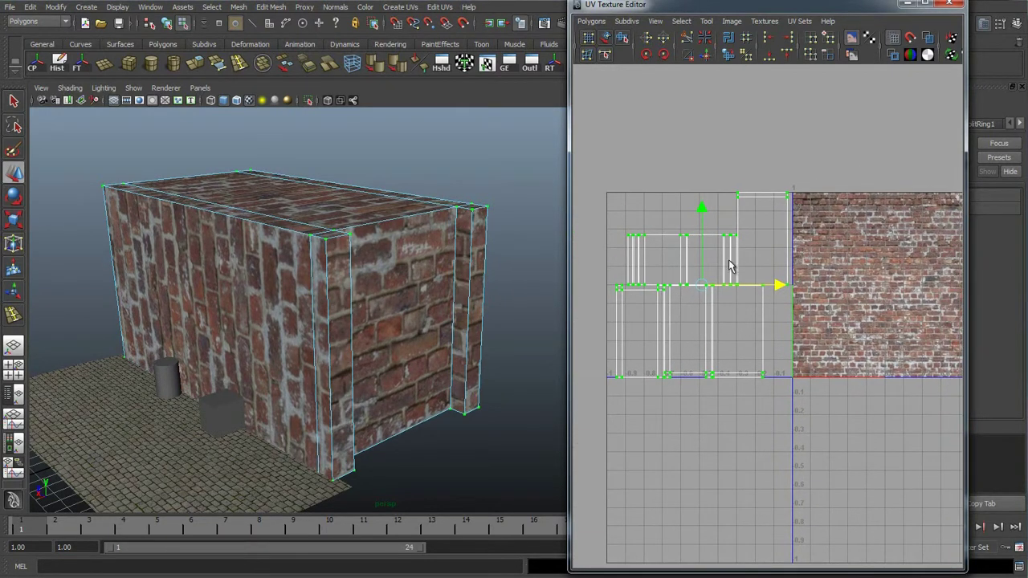
right_drag(410, 294, 424, 282)
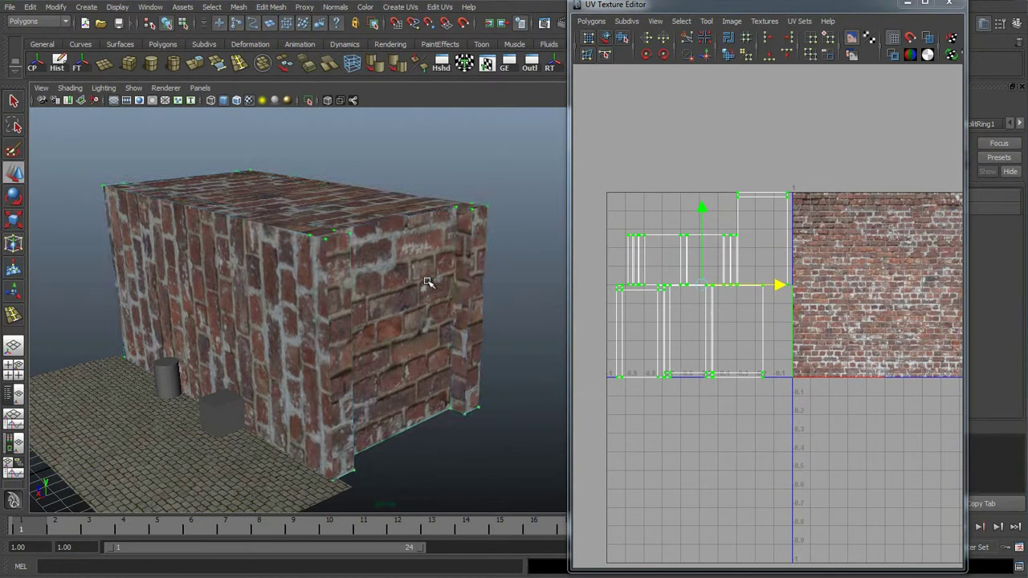
Select the faces on the building's underside to see where they lie in the UV layout
click(424, 282)
scroll(394, 307, up, 2)
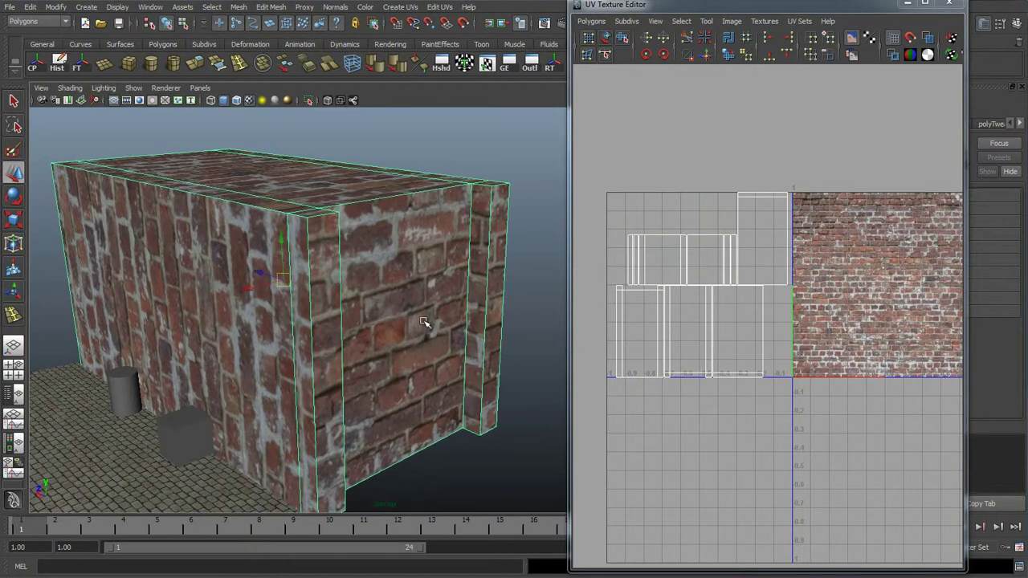
alt+drag(344, 293, 330, 353)
right_drag(330, 353, 330, 385)
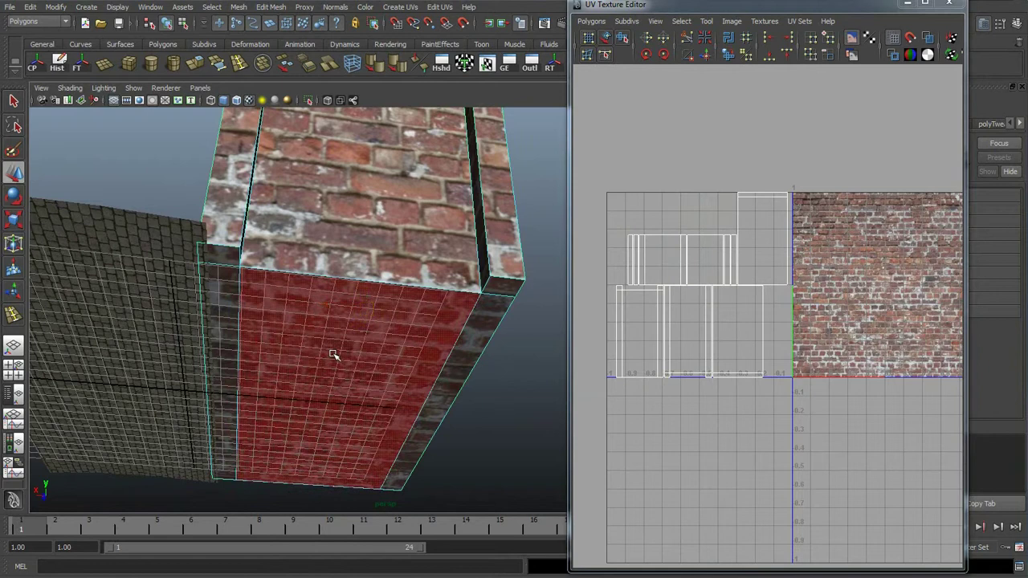
click(375, 321)
right_drag(677, 302, 708, 303)
right_drag(361, 339, 366, 363)
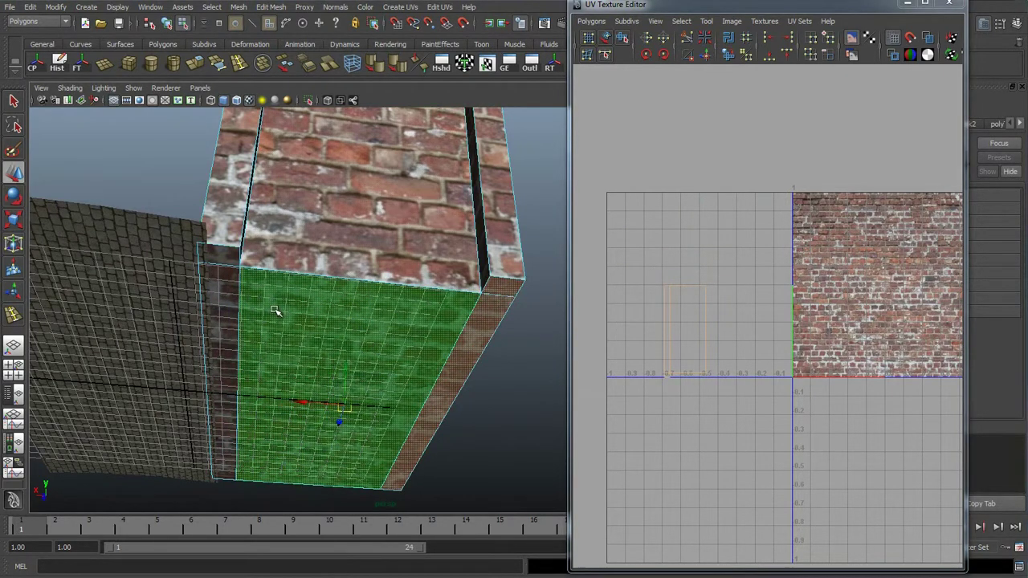
scroll(682, 338, up, 6)
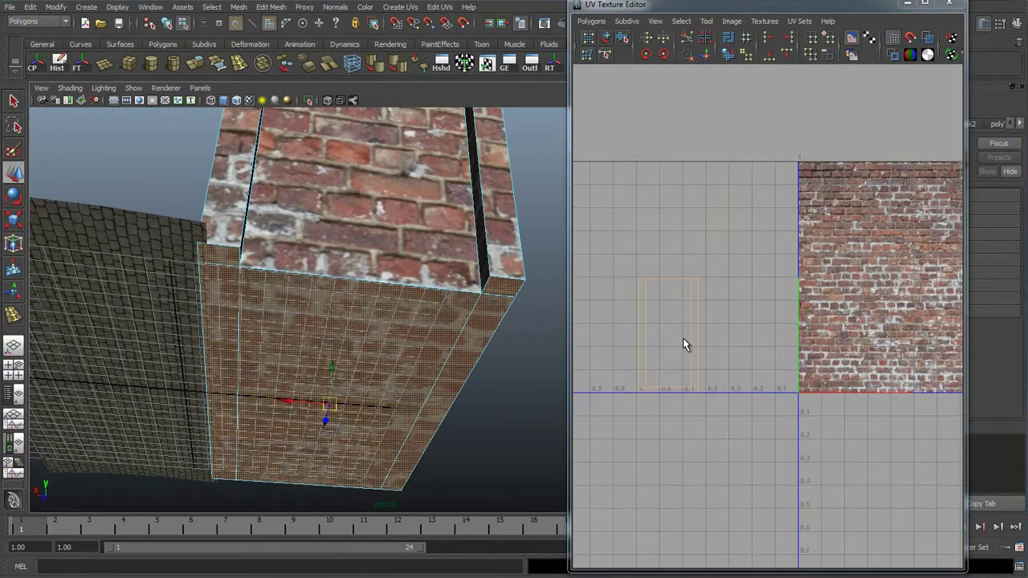
scroll(693, 336, down, 5)
scroll(713, 333, up, 8)
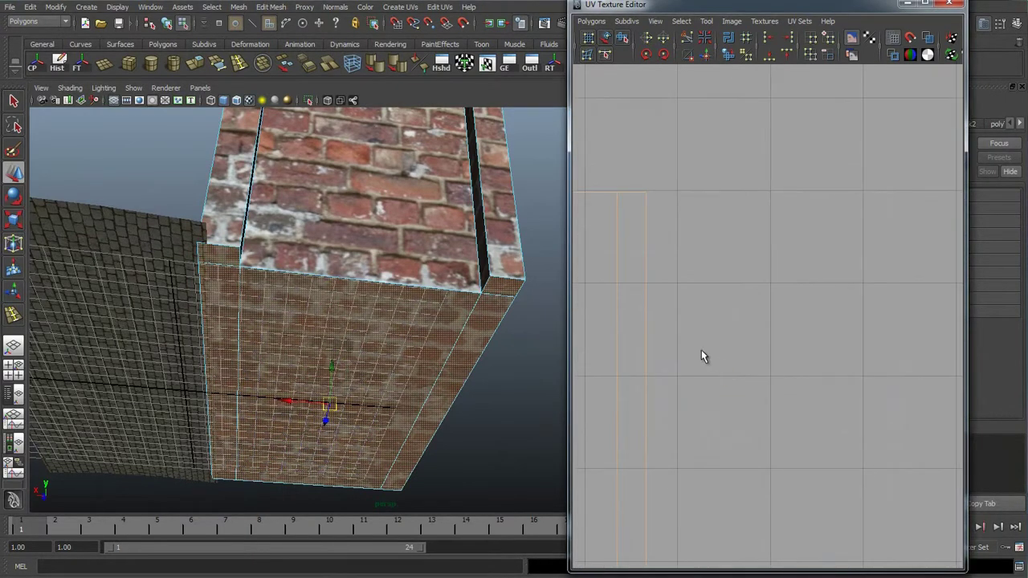
right_drag(716, 278, 748, 279)
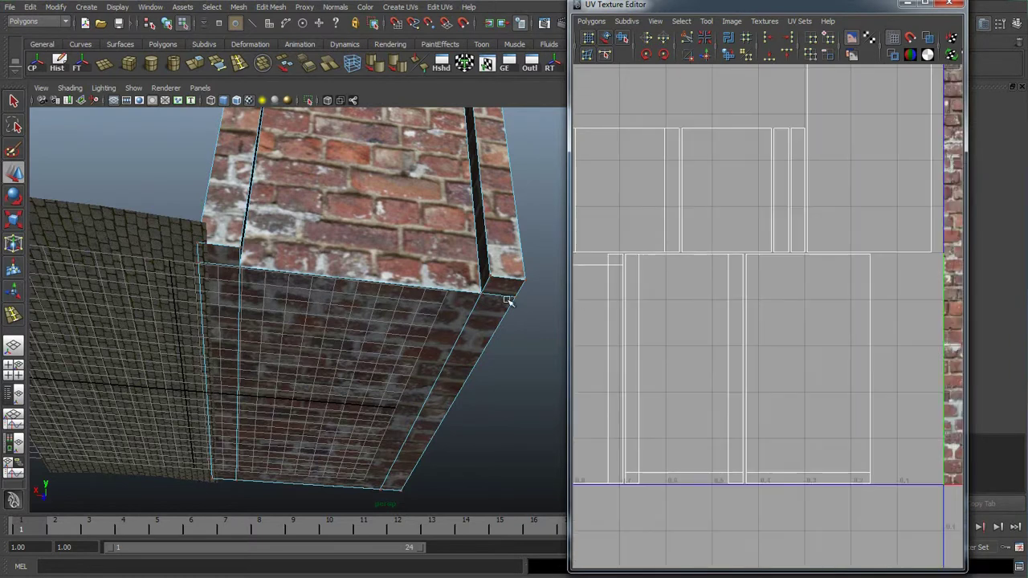
Delete all faces on the building's underside, including those beneath the pillars, and return to object mode
right_drag(347, 323, 347, 353)
click(340, 346)
shift+click(226, 278)
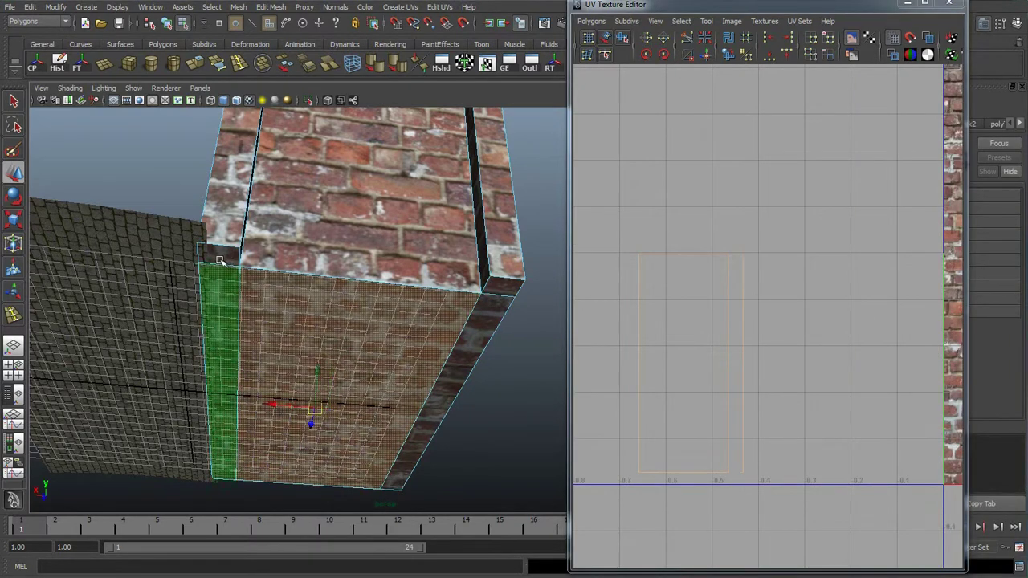
shift+click(221, 257)
scroll(735, 341, down, 3)
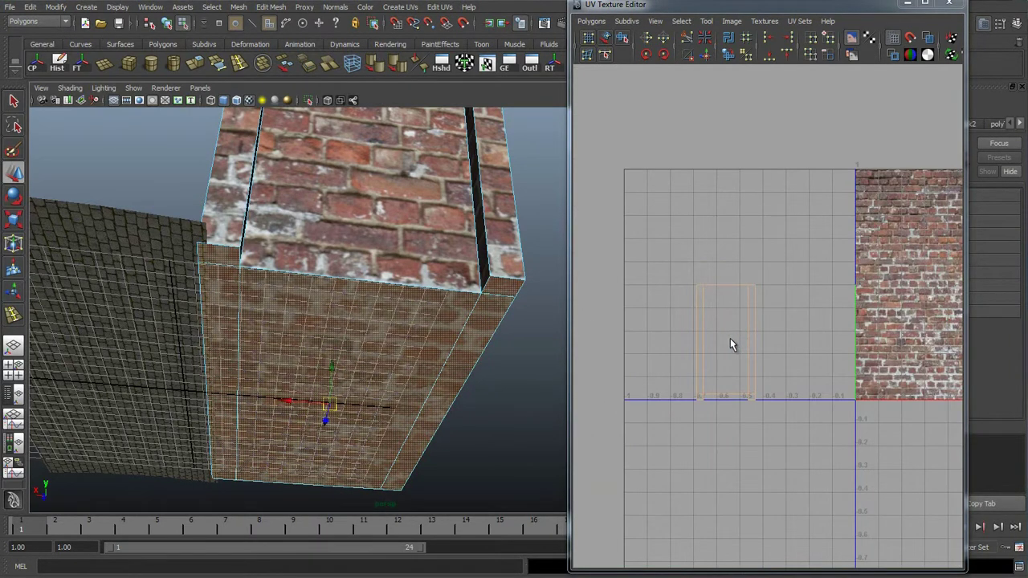
key(Delete)
right_drag(421, 218, 461, 201)
Examine the brick mapping around the building and the UV layout without the underside faces
alt+drag(410, 205, 464, 281)
alt+middle_drag(659, 238, 698, 292)
alt+right_drag(767, 293, 676, 295)
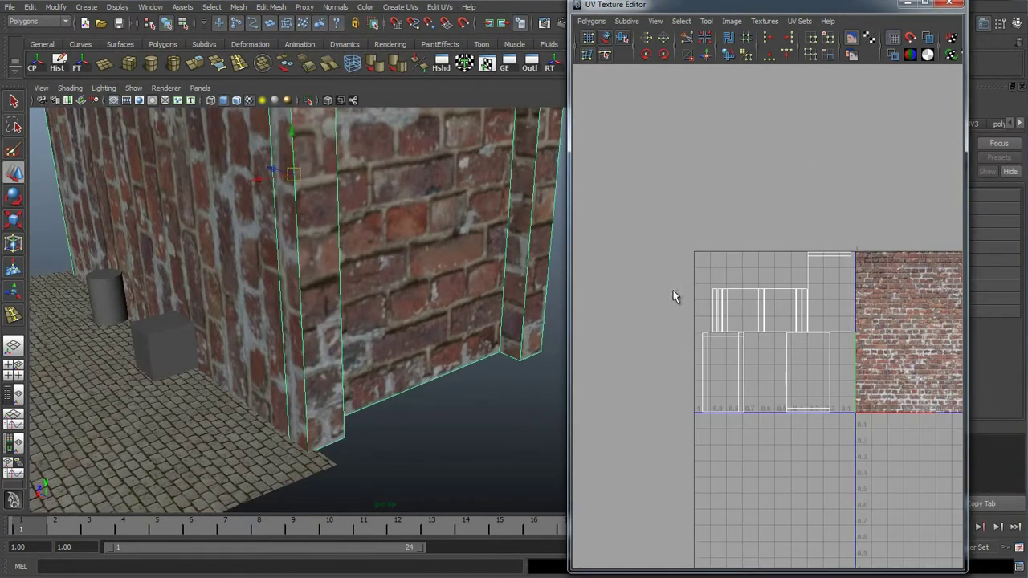
alt+drag(360, 243, 367, 311)
alt+right_drag(367, 311, 342, 292)
alt+drag(342, 291, 312, 280)
alt+drag(473, 311, 373, 291)
right_drag(370, 290, 408, 275)
alt+drag(293, 294, 356, 299)
Select the faces of the long street-side wall and its end pillar to locate their shell in the UV layout
right_drag(356, 299, 355, 329)
scroll(392, 321, up, 3)
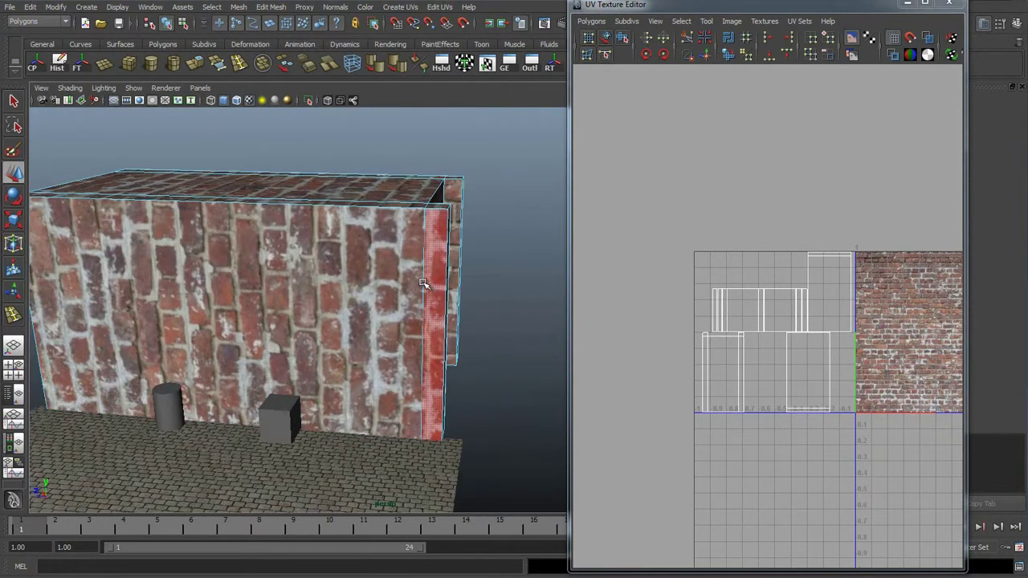
click(428, 284)
click(359, 281)
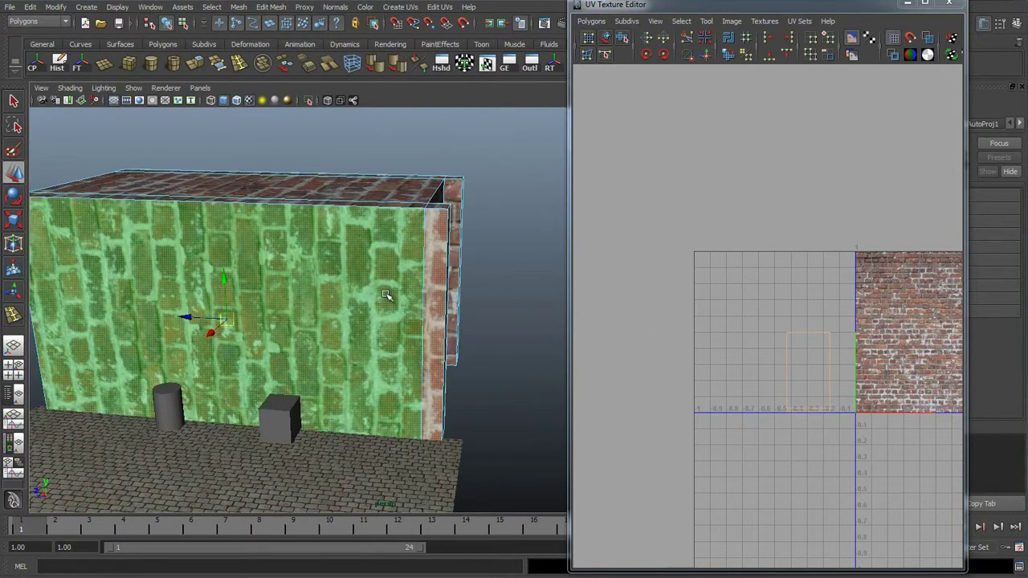
scroll(798, 327, up, 1)
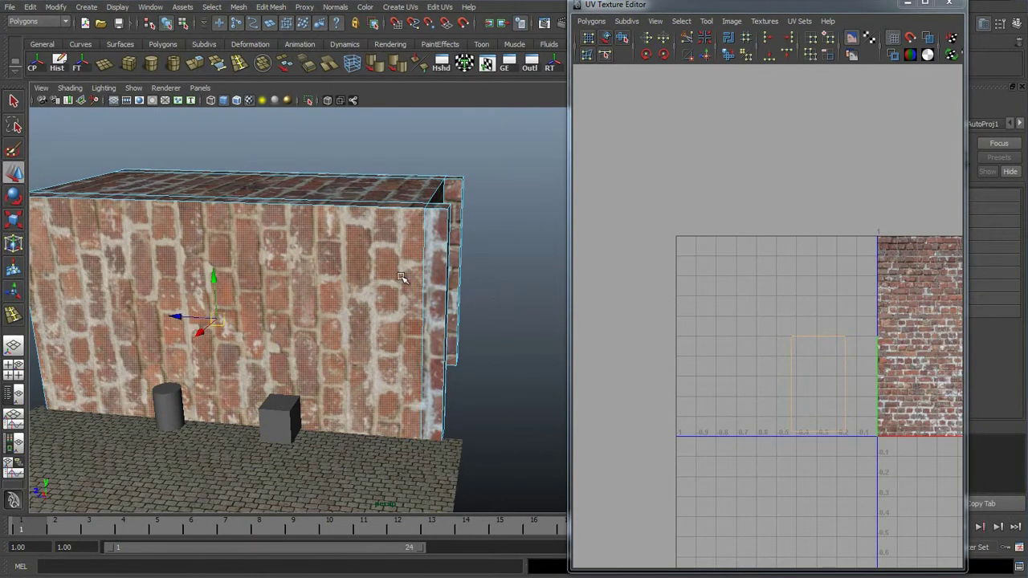
scroll(586, 296, up, 1)
scroll(739, 298, up, 2)
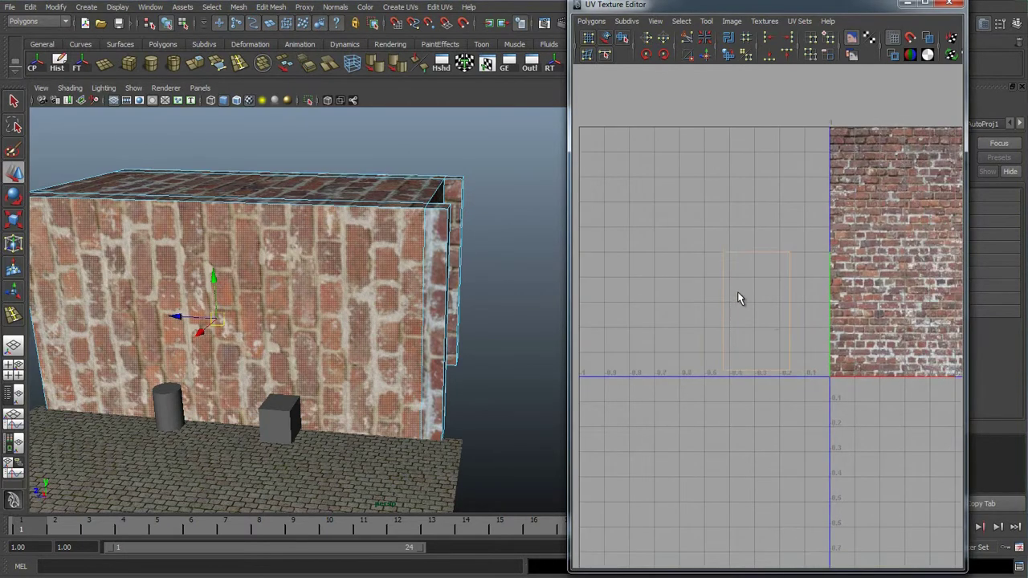
right_click(758, 339)
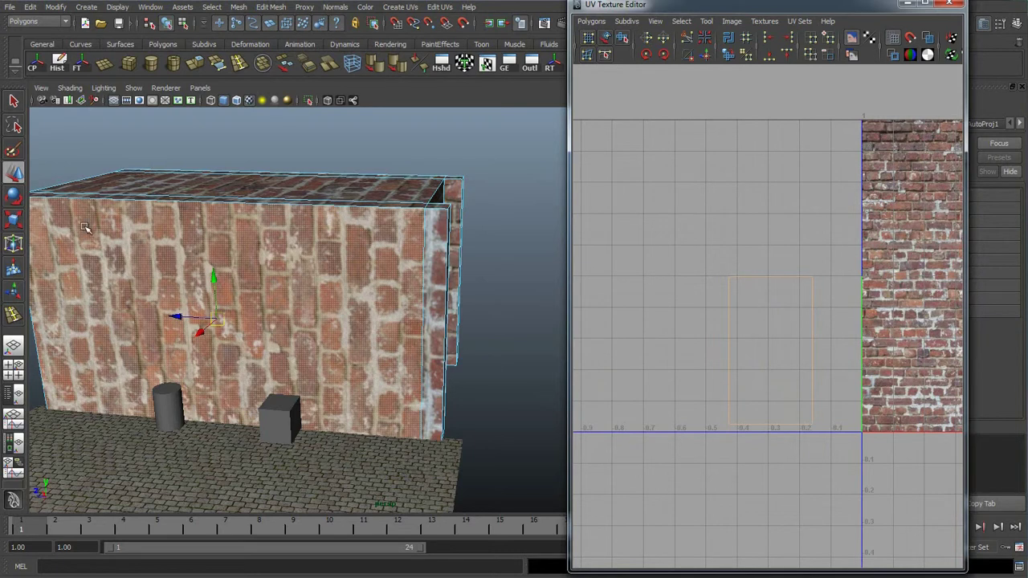
click(257, 260)
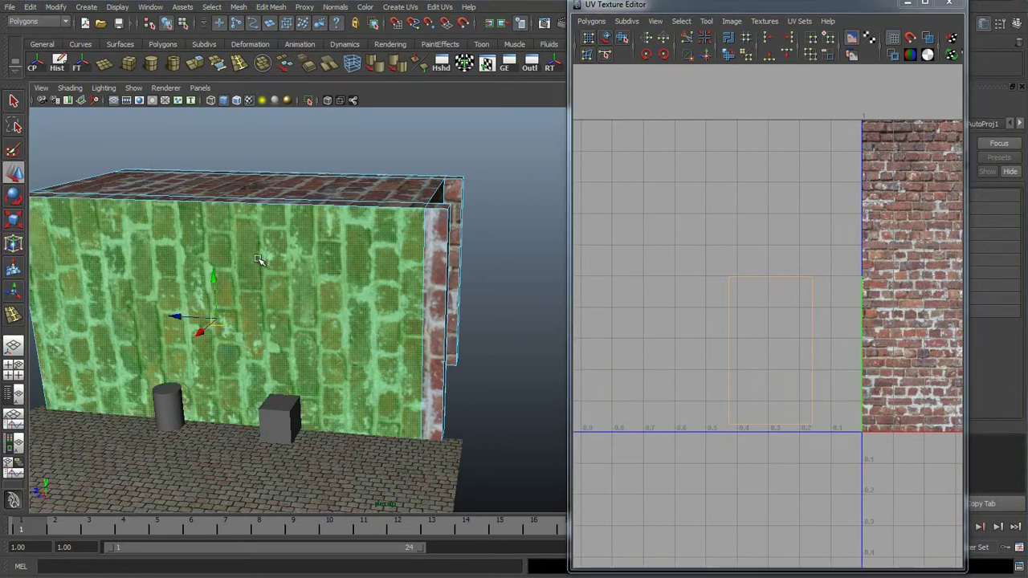
Switch to UV selection and select the UVs of the long street-side wall
right_click(665, 239)
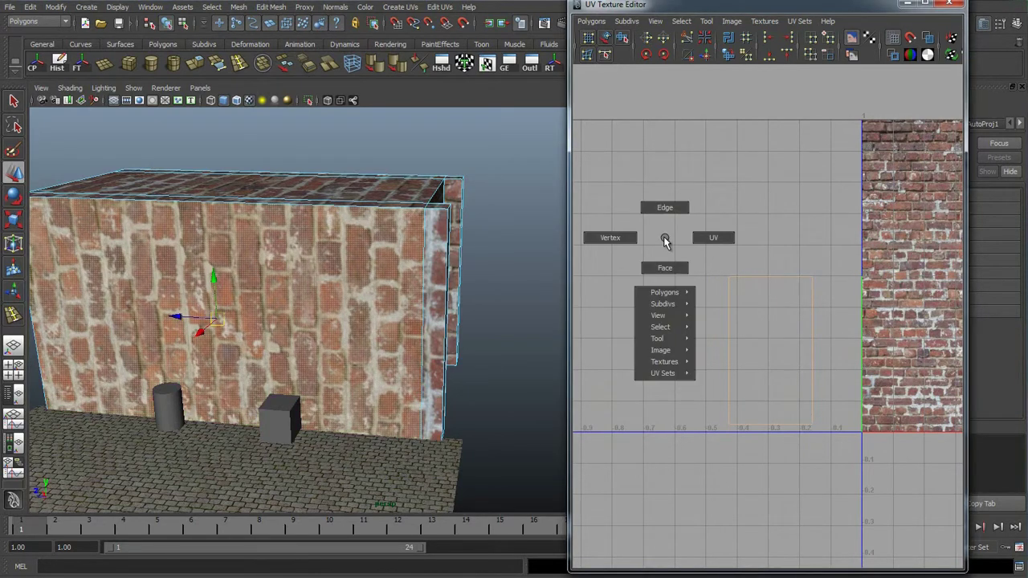
right_drag(665, 239, 718, 239)
mouse_move(771, 312)
alt+right_down()
mouse_move(760, 298)
mouse_move(768, 305)
alt+right_up()
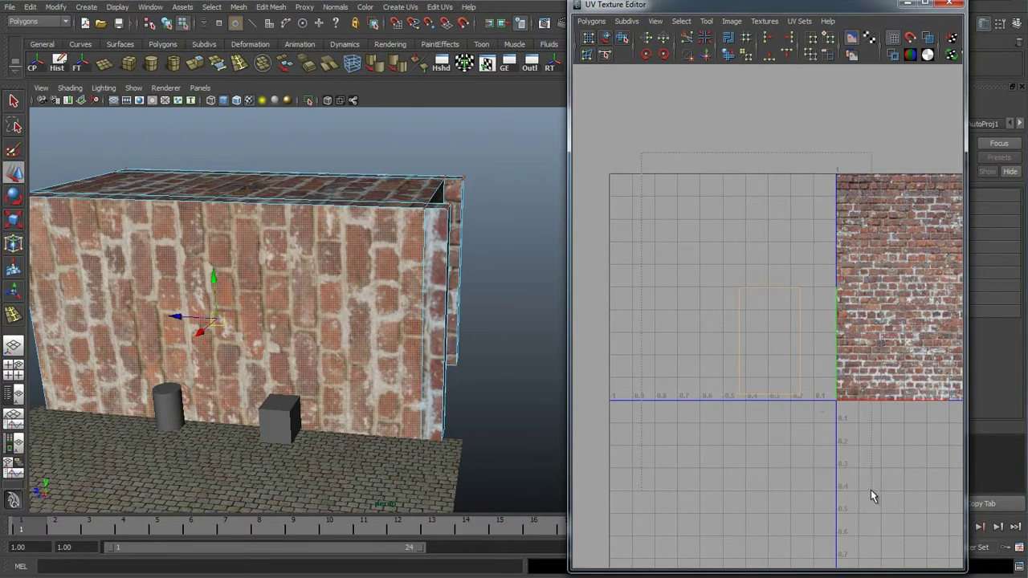
drag(872, 491, 871, 491)
scroll(799, 372, up, 2)
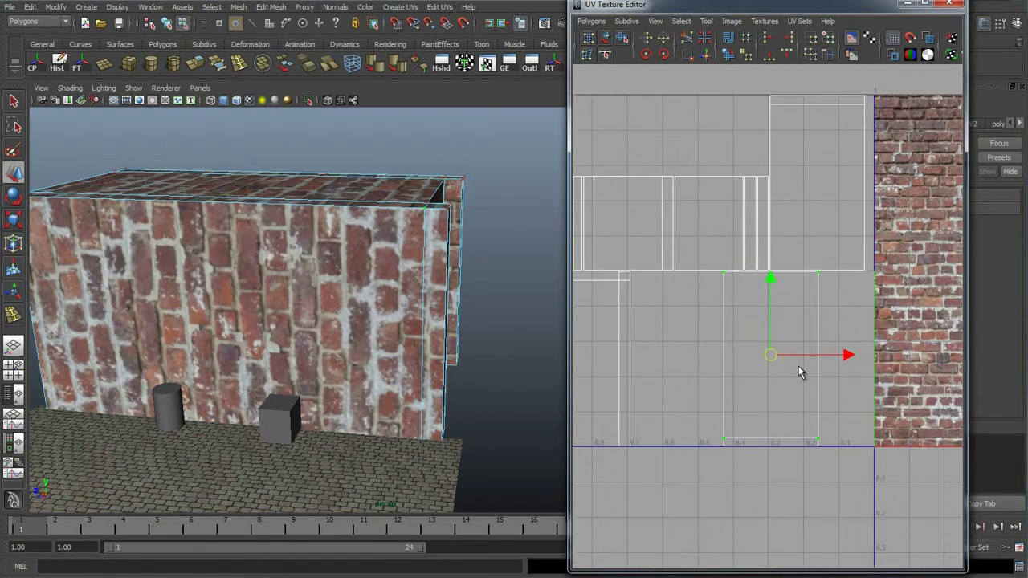
Try moving only the selected wall UVs in the UV layout, and undo each move
drag(773, 357, 825, 358)
key(ctrl+z)
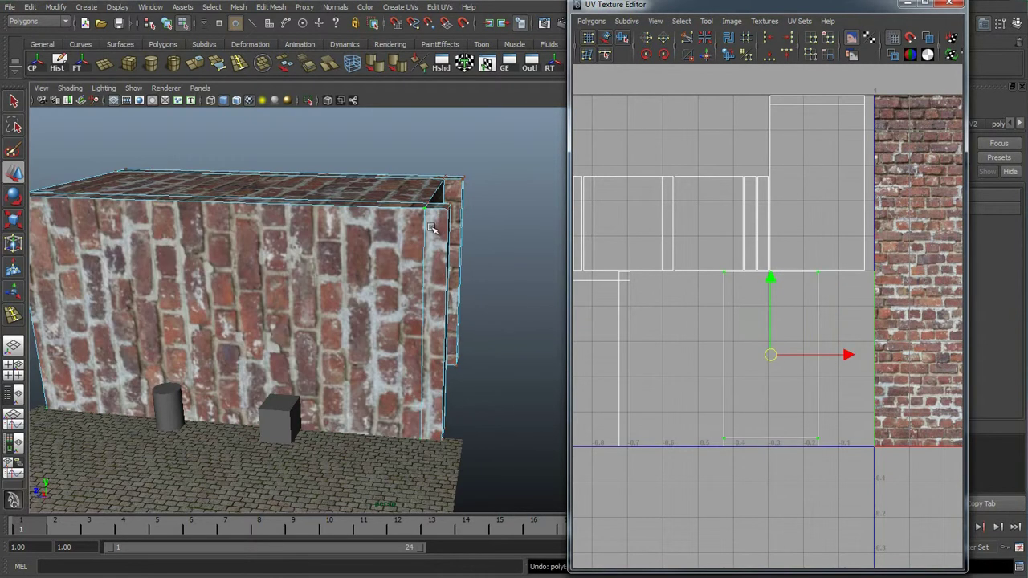
alt+middle_drag(761, 447, 759, 415)
scroll(758, 415, up, 4)
alt+drag(363, 245, 490, 363)
alt+drag(316, 367, 489, 250)
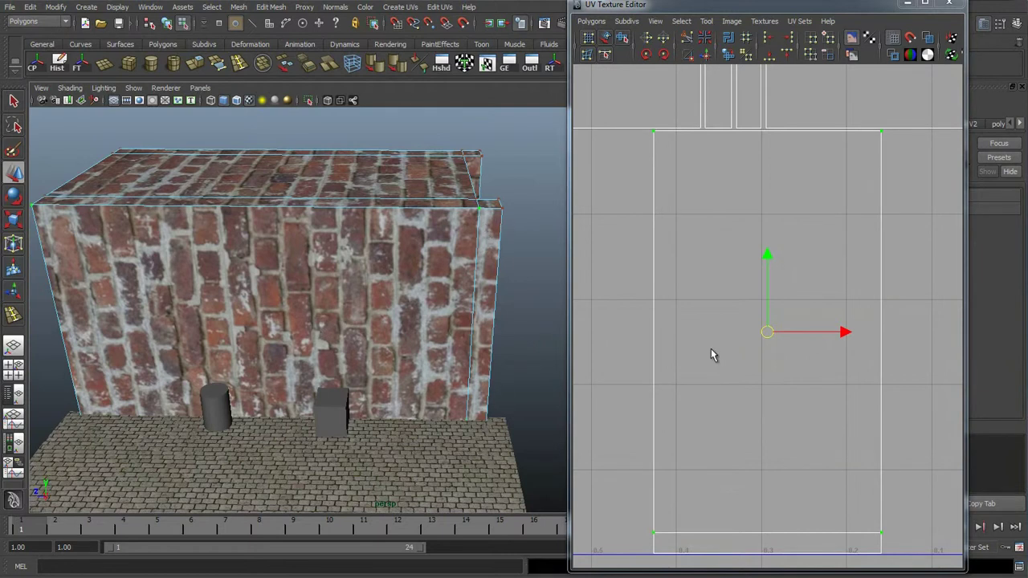
alt+right_drag(710, 348, 743, 396)
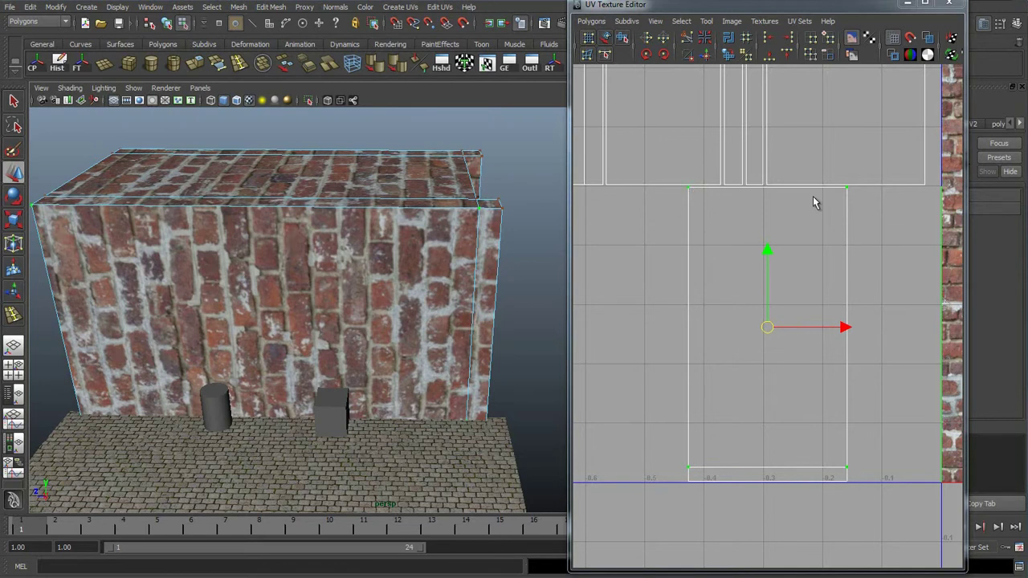
mouse_move(774, 324)
mouse_down()
mouse_move(672, 335)
mouse_move(769, 325)
mouse_up()
key(ctrl+z)
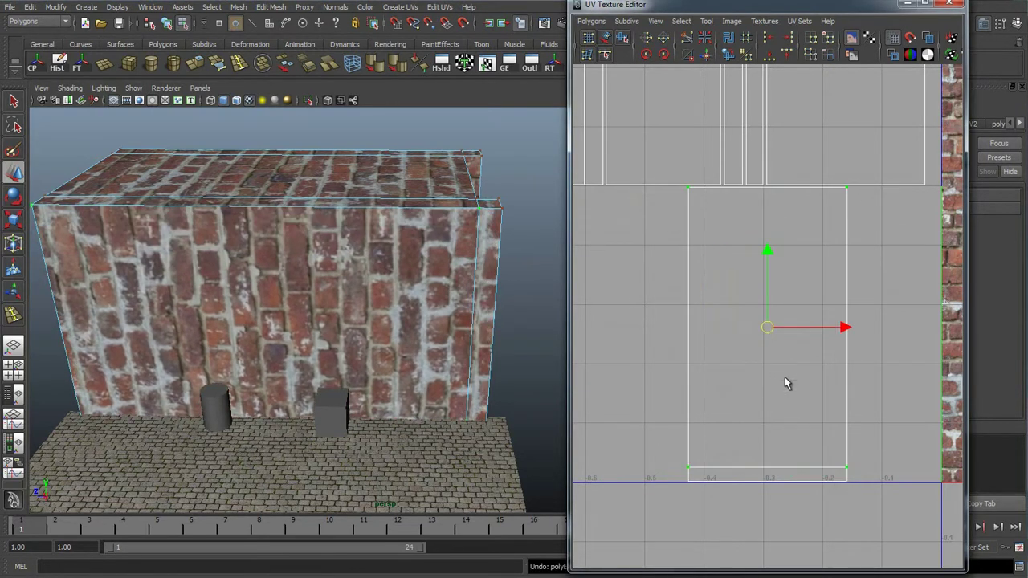
Select a single corner UV of the street-side wall's shell and convert the selection to the whole shell
ctrl+right_click(643, 331)
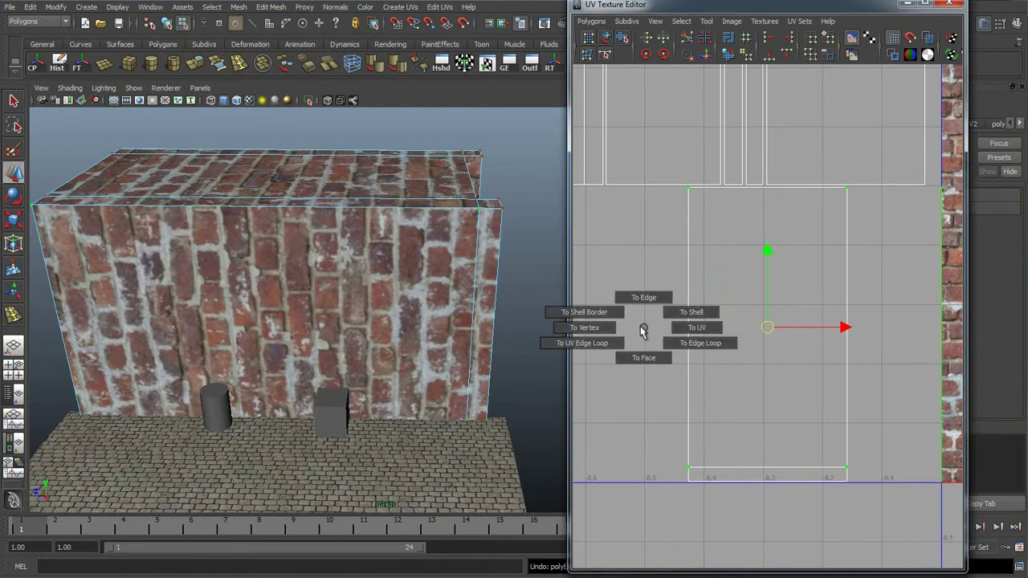
click(697, 315)
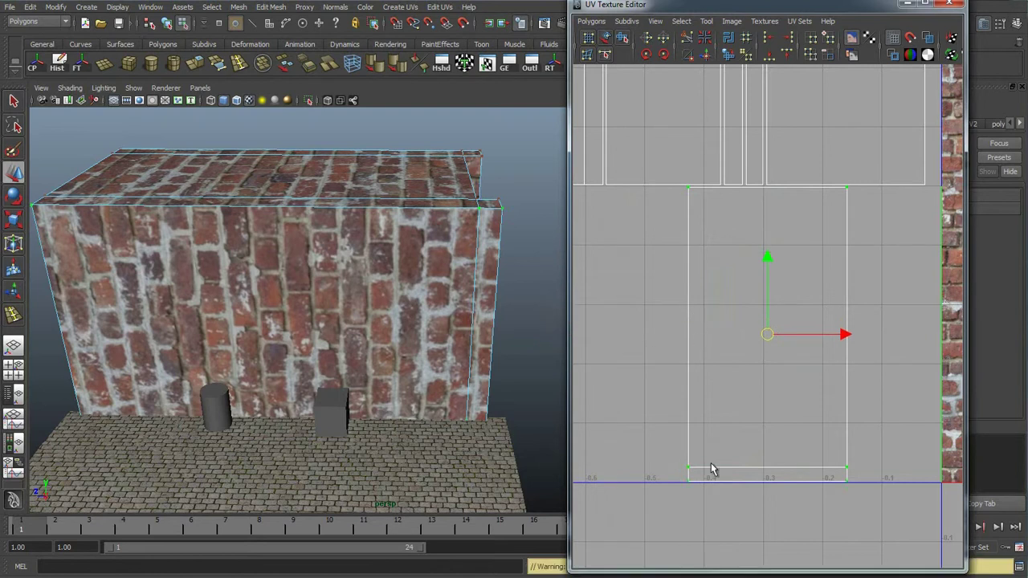
drag(717, 506, 712, 505)
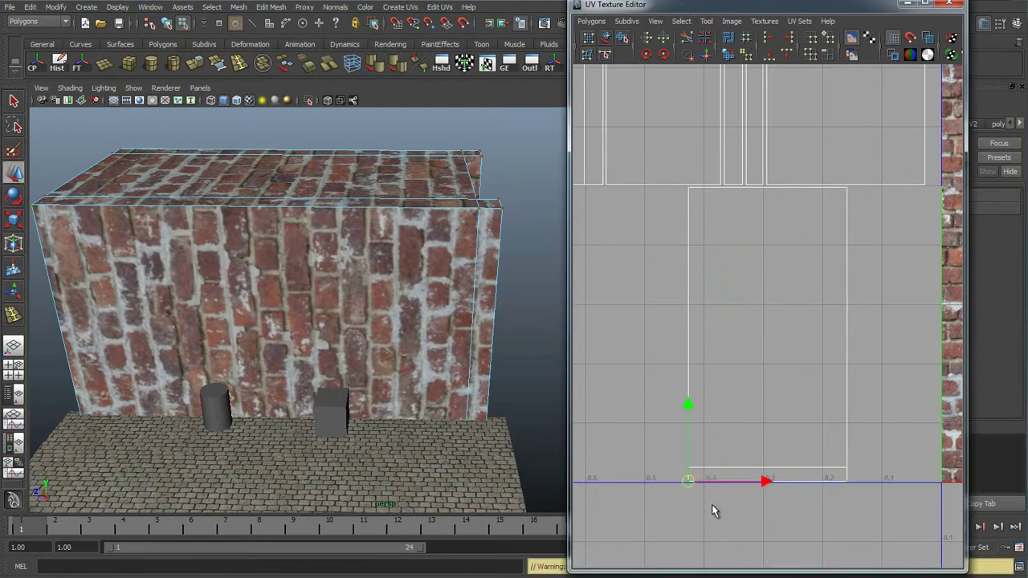
alt+middle_drag(728, 411, 762, 390)
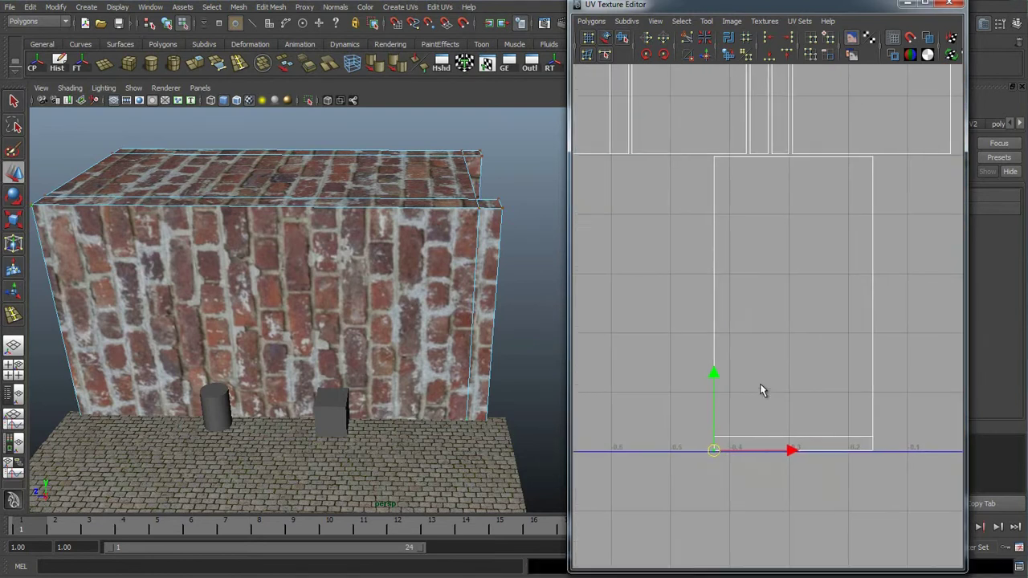
ctrl+right_click(655, 400)
ctrl+right_drag(656, 395, 710, 380)
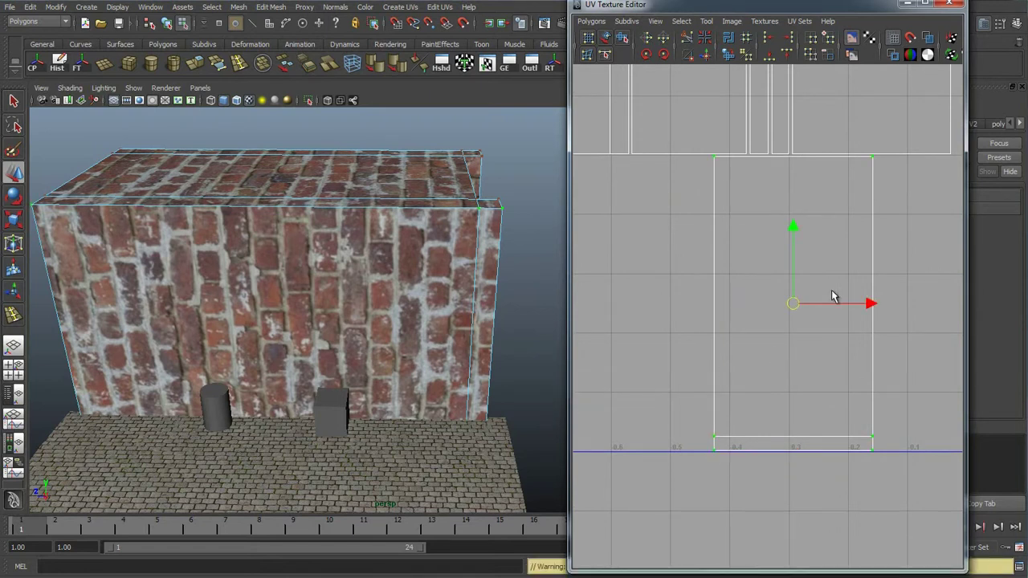
Move the street-side wall's UV shell onto the brick image and rotate it 90 degrees counterclockwise so the brick courses run horizontally
scroll(731, 351, down, 3)
drag(747, 338, 953, 343)
alt+middle_drag(771, 328, 665, 359)
drag(866, 365, 931, 366)
alt+middle_drag(819, 340, 754, 363)
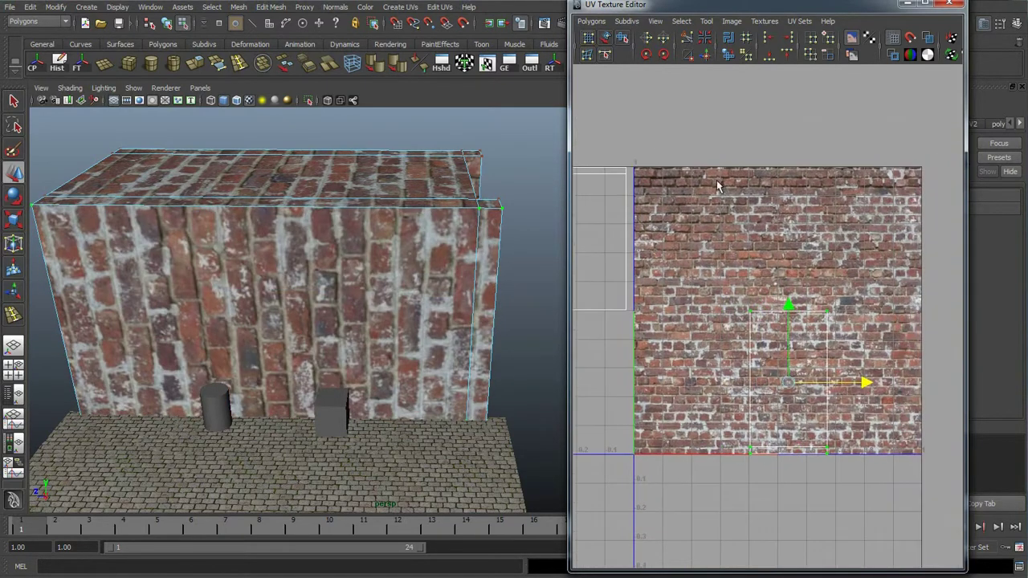
click(647, 55)
click(646, 54)
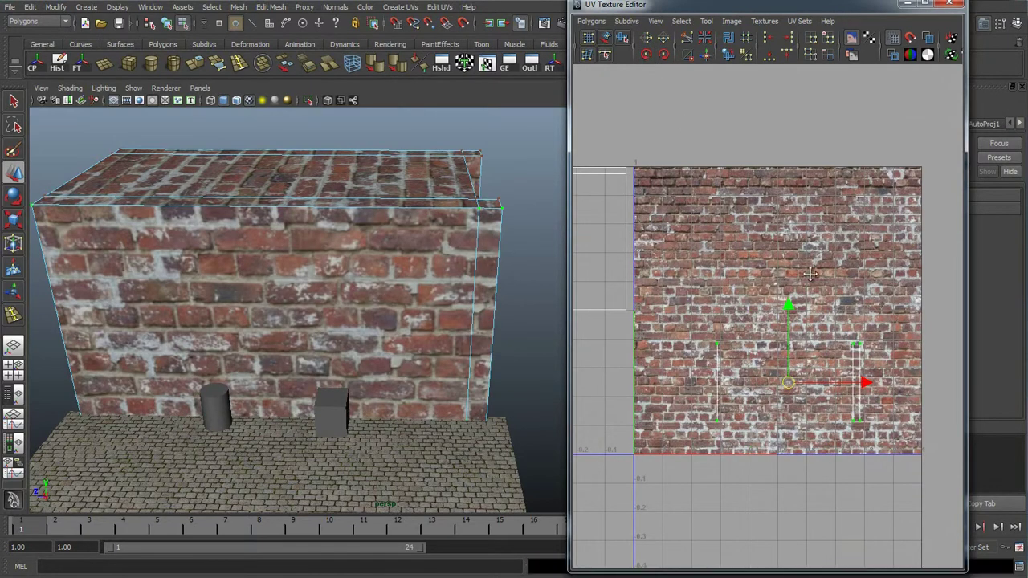
Scale the street-side wall's UV shell up beyond the brick image so the wall shows much smaller bricks
scroll(807, 255, down, 2)
scroll(787, 322, up, 1)
key(r)
drag(825, 357, 962, 295)
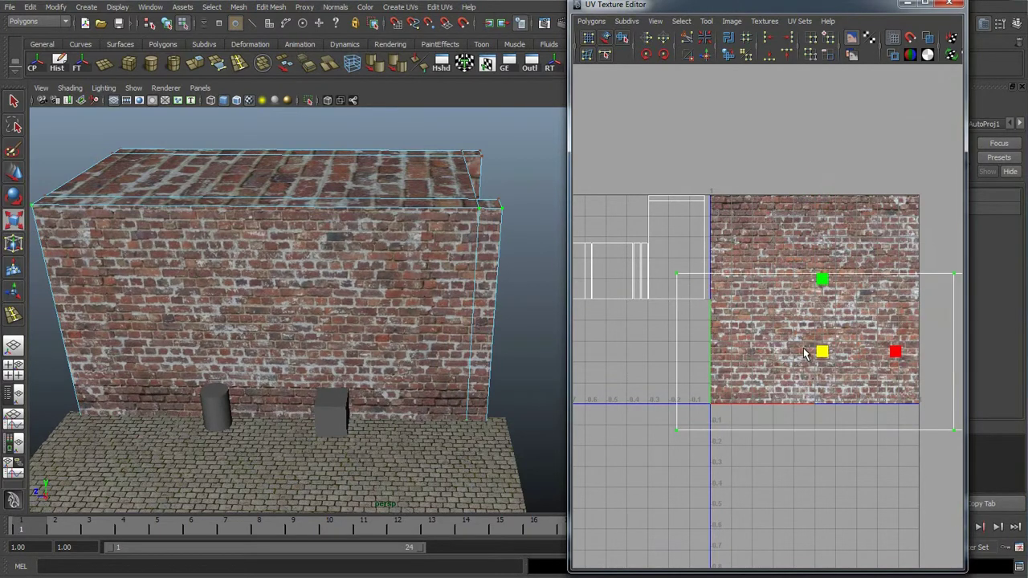
drag(822, 354, 1024, 352)
key(w)
alt+middle_drag(793, 272, 768, 267)
alt+middle_drag(682, 200, 502, 161)
alt+middle_drag(720, 238, 865, 260)
Select the wall shell's left border edge in edge mode to identify the matching edge on the building
right_drag(663, 270, 664, 252)
click(666, 269)
alt+middle_drag(667, 271, 743, 290)
alt+drag(443, 249, 309, 239)
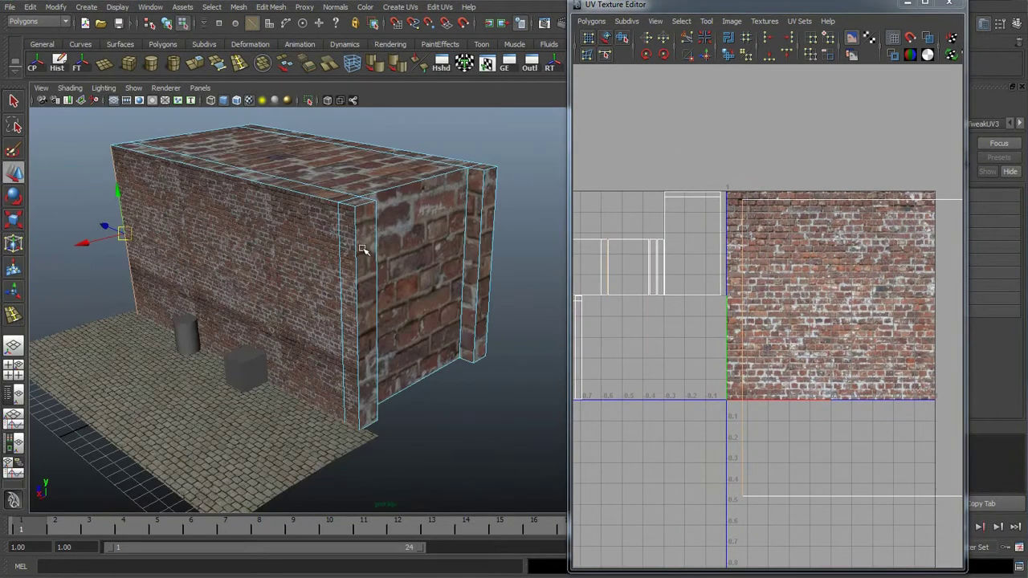
Select the end pillar's outer vertical corner edge and move and sew the adjoining pillar face's UVs to the wall shell along it
scroll(364, 250, up, 4)
click(330, 268)
alt+middle_drag(381, 258, 407, 337)
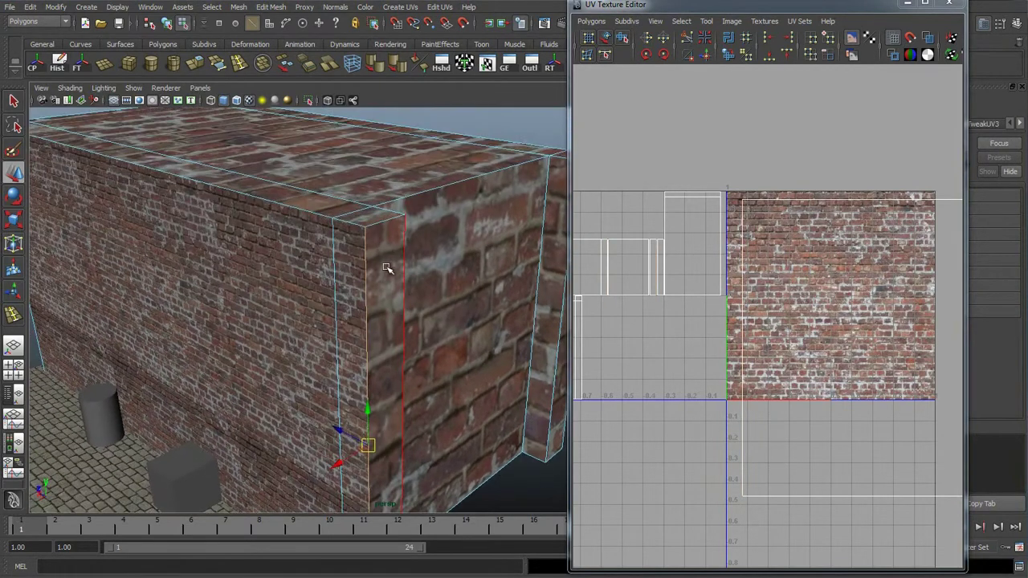
scroll(746, 262, up, 2)
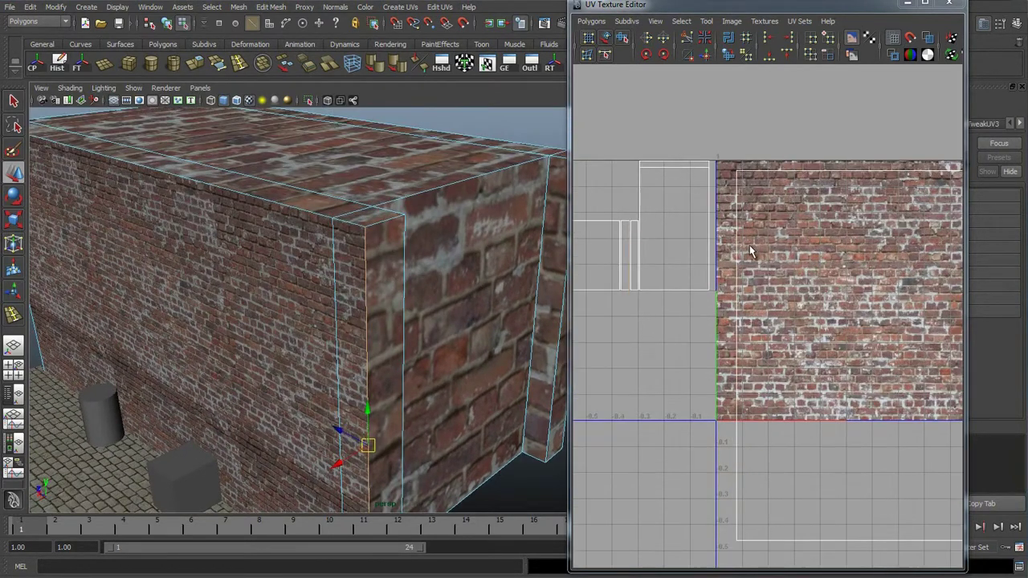
scroll(835, 331, down, 3)
alt+middle_drag(956, 321, 701, 316)
scroll(824, 284, up, 2)
alt+middle_drag(749, 255, 653, 265)
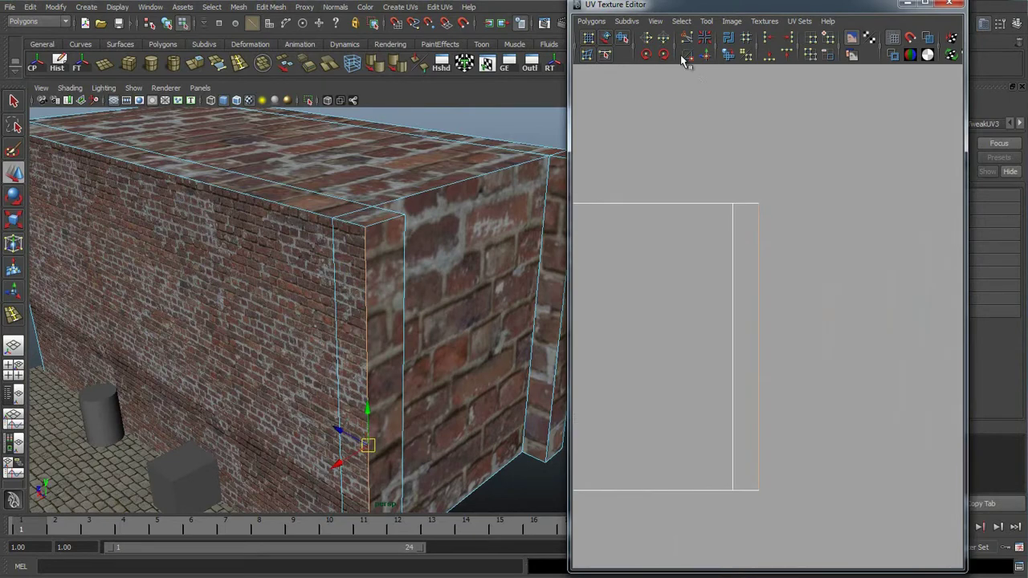
click(709, 55)
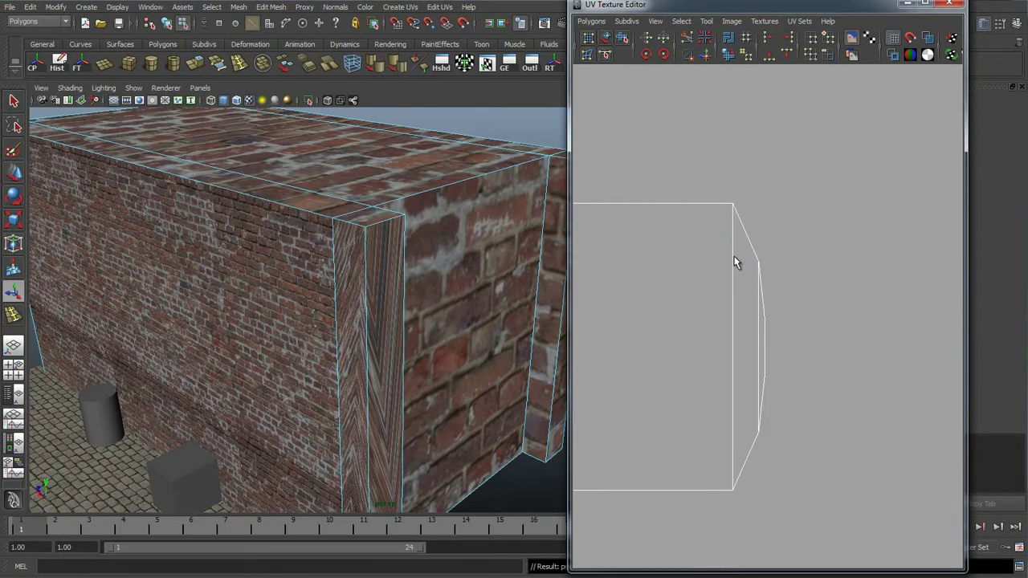
Undo the pillar face's sewing and the street-side wall UV shell's scaling and rotation
scroll(385, 297, down, 3)
scroll(383, 271, up, 3)
alt+middle_drag(366, 322, 397, 260)
alt+drag(397, 260, 298, 245)
scroll(299, 245, down, 3)
alt+middle_drag(801, 295, 956, 301)
scroll(723, 299, down, 5)
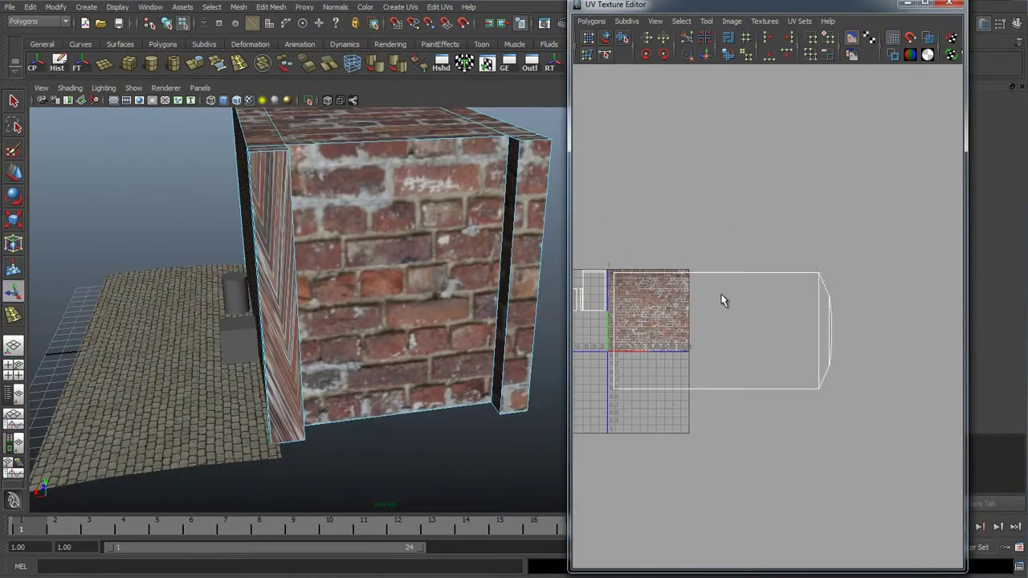
key(ctrl+z)
key(ctrl+z)
key(ctrl+z)
key(ctrl+z)
key(ctrl+z)
key(ctrl+z)
alt+middle_drag(647, 301, 740, 304)
key(ctrl+z)
Move the street-side wall's UV shell off the brick image, back beside the other shells
alt+drag(329, 198, 372, 212)
right_drag(372, 212, 418, 196)
alt+middle_drag(714, 329, 751, 332)
right_drag(752, 336, 789, 327)
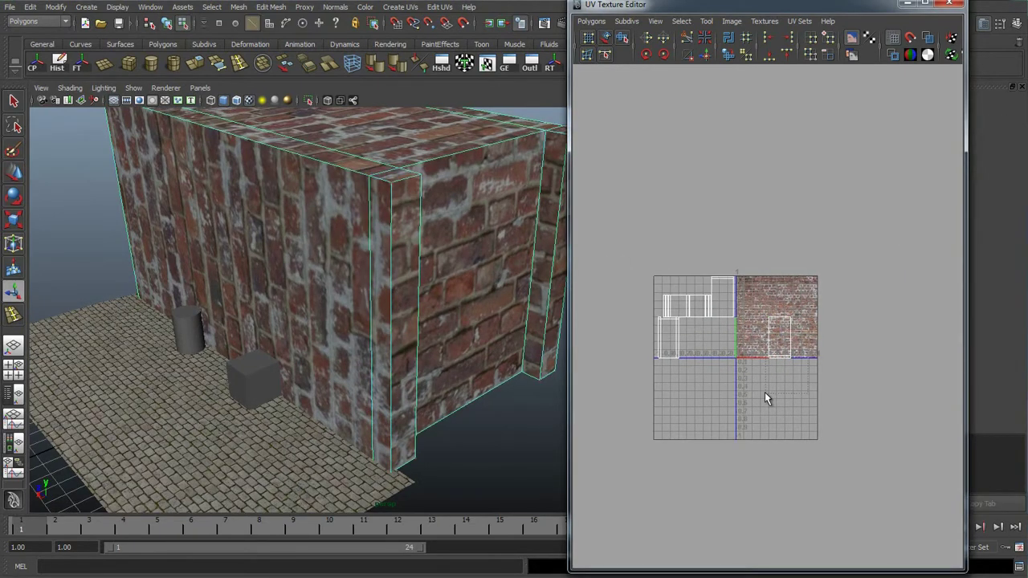
key(w)
drag(832, 341, 787, 363)
alt+middle_drag(702, 298, 747, 321)
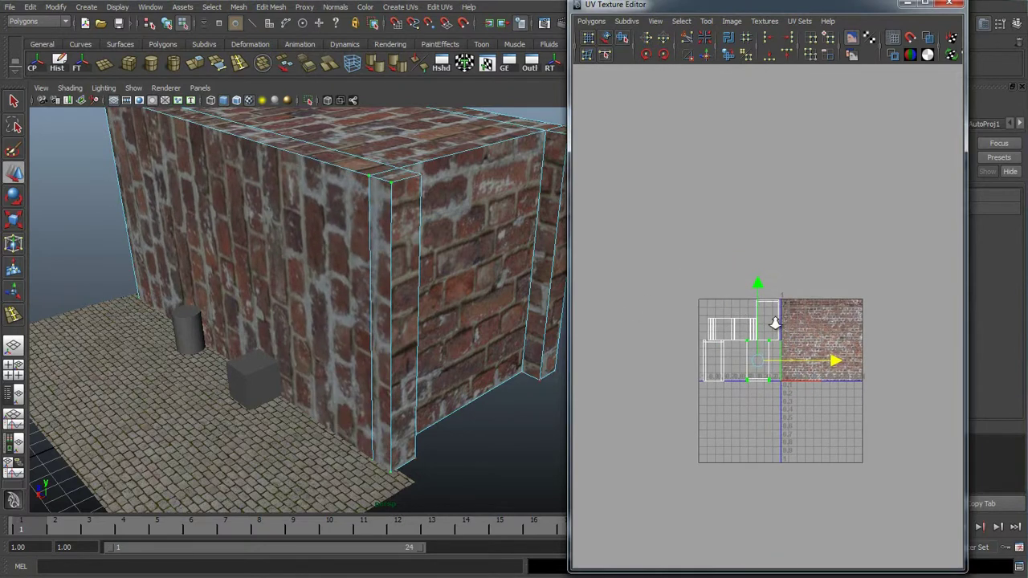
Select all of the building's UVs and scale them up uniformly so every wall shows much smaller bricks
scroll(775, 323, up, 3)
drag(634, 238, 811, 479)
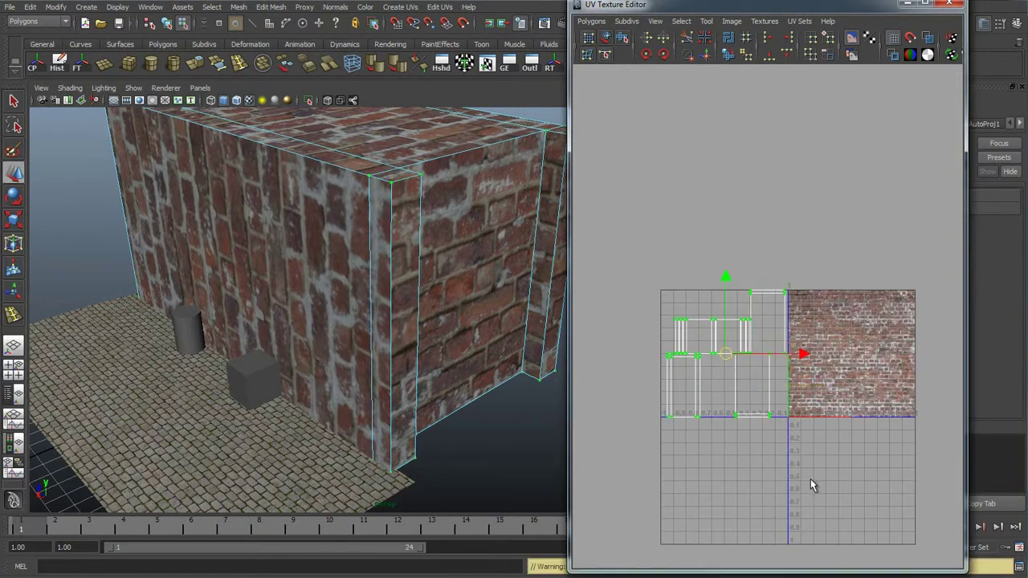
alt+drag(410, 300, 447, 294)
alt+right_drag(447, 295, 403, 261)
alt+middle_drag(403, 261, 380, 329)
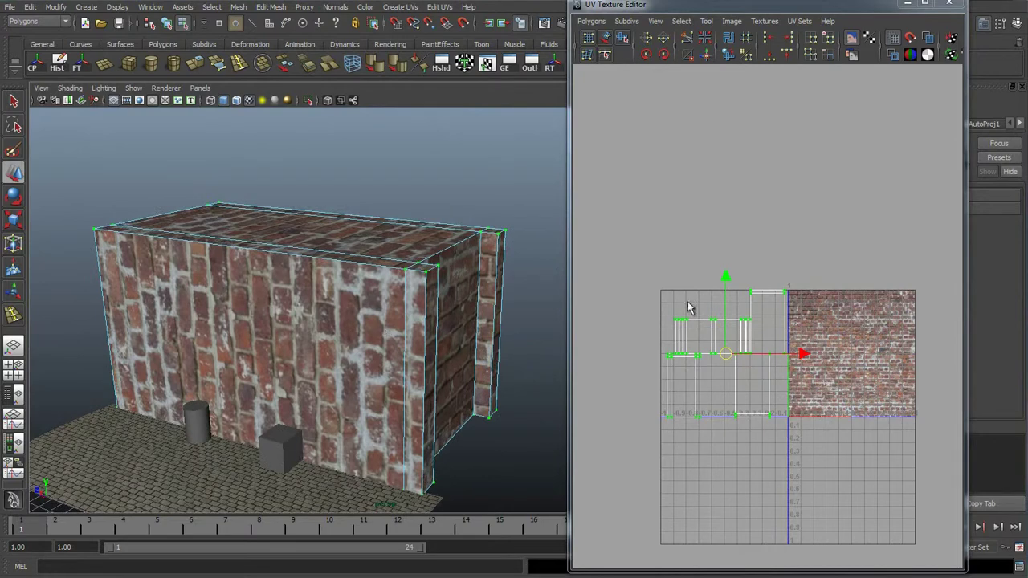
key(r)
drag(725, 354, 971, 168)
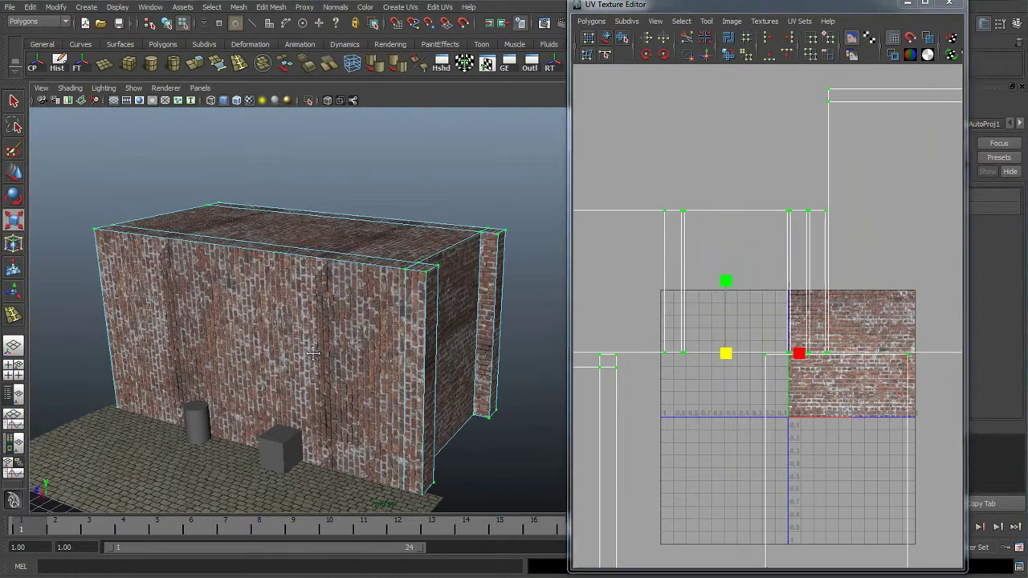
alt+middle_drag(317, 345, 302, 265)
alt+right_drag(303, 265, 344, 305)
alt+right_drag(471, 311, 513, 317)
mouse_move(726, 358)
mouse_down()
mouse_move(769, 340)
mouse_move(757, 354)
mouse_move(739, 346)
mouse_up()
key(ctrl+z)
Move all the enlarged UV shells horizontally to the left, clear of the brick image
scroll(729, 353, down, 1)
scroll(743, 346, down, 1)
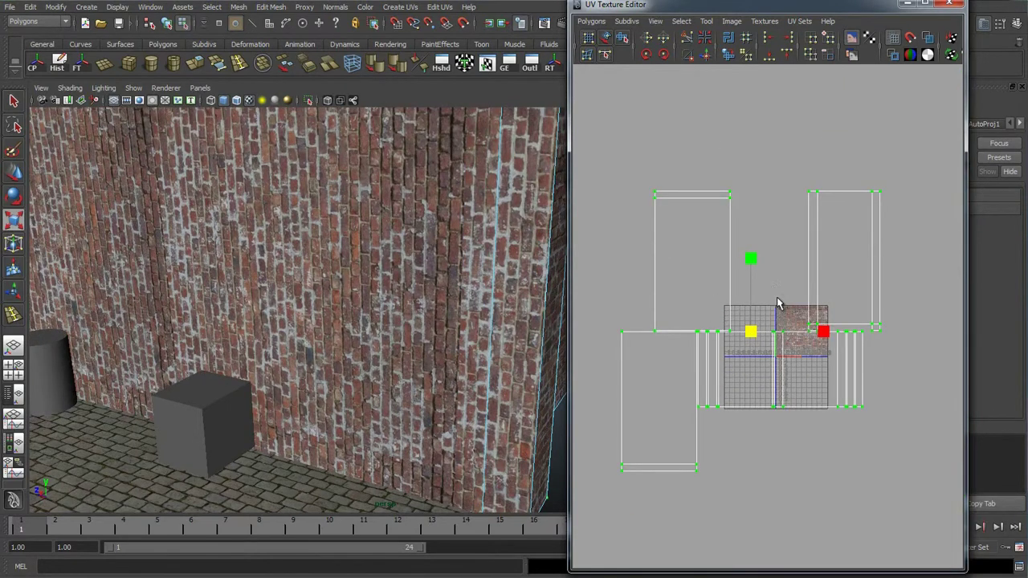
key(w)
drag(827, 335, 703, 341)
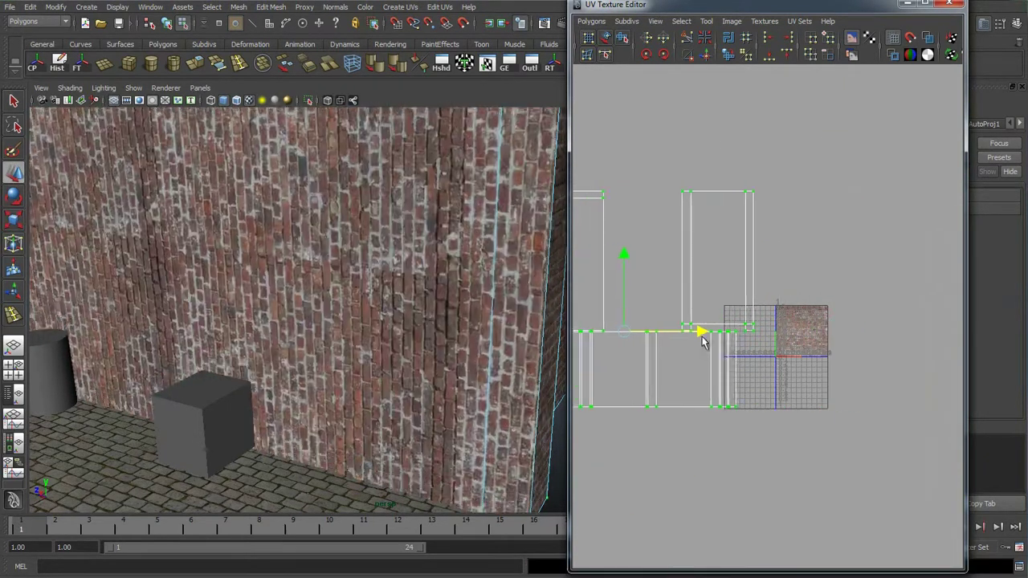
Identify the street-side wall's face, select its whole UV shell and move it onto the brick image
right_drag(313, 253, 314, 282)
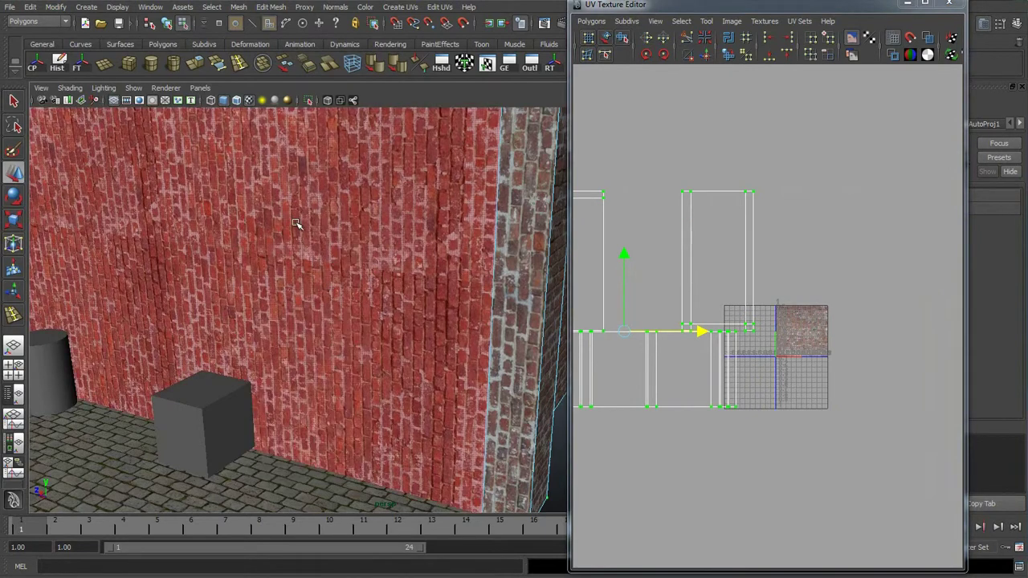
click(298, 226)
click(518, 329)
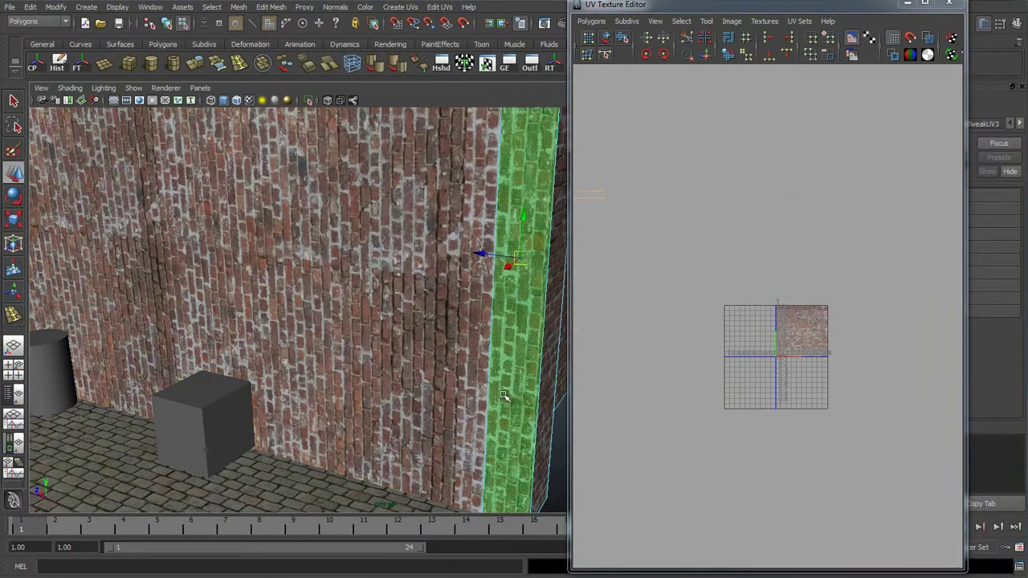
click(361, 328)
alt+middle_drag(682, 283, 831, 285)
right_drag(711, 280, 746, 280)
ctrl+right_drag(630, 279, 667, 259)
scroll(728, 281, down, 2)
drag(697, 298, 815, 345)
Rotate the street-side wall's UV shell 90 degrees counterclockwise so the brick courses run horizontally
alt+drag(434, 260, 431, 283)
scroll(377, 280, up, 5)
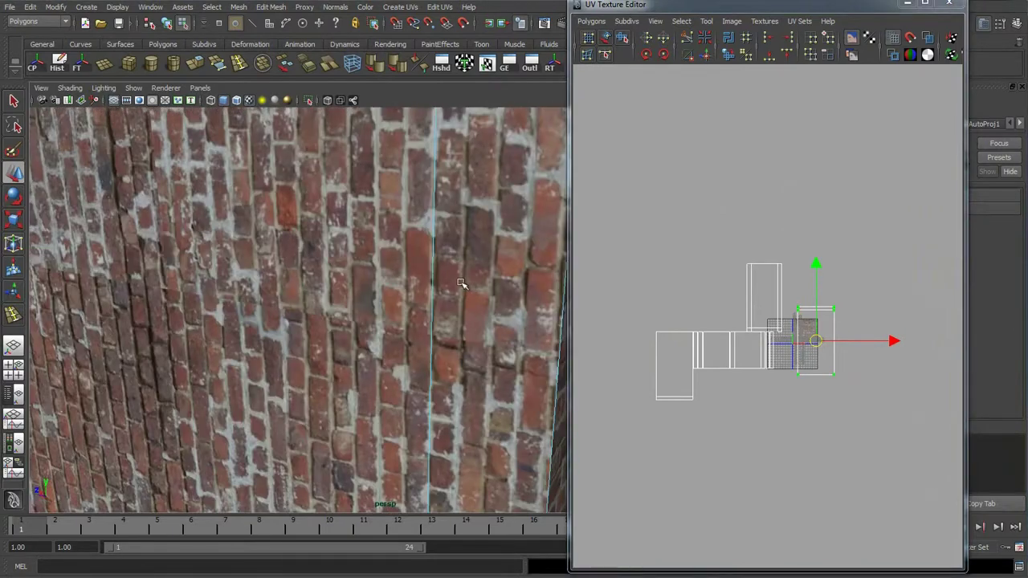
scroll(461, 283, down, 5)
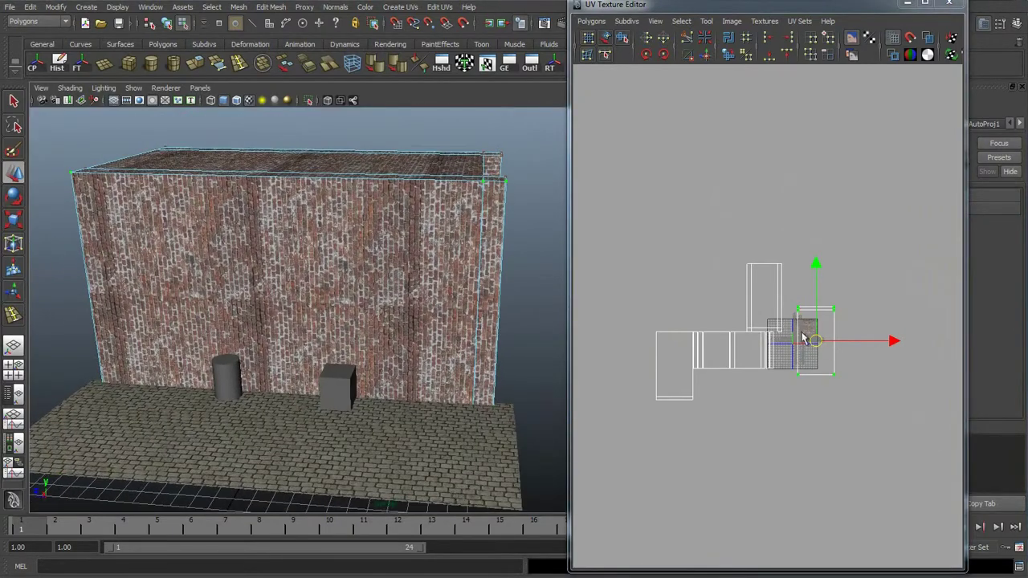
scroll(831, 322, up, 2)
click(647, 55)
click(648, 54)
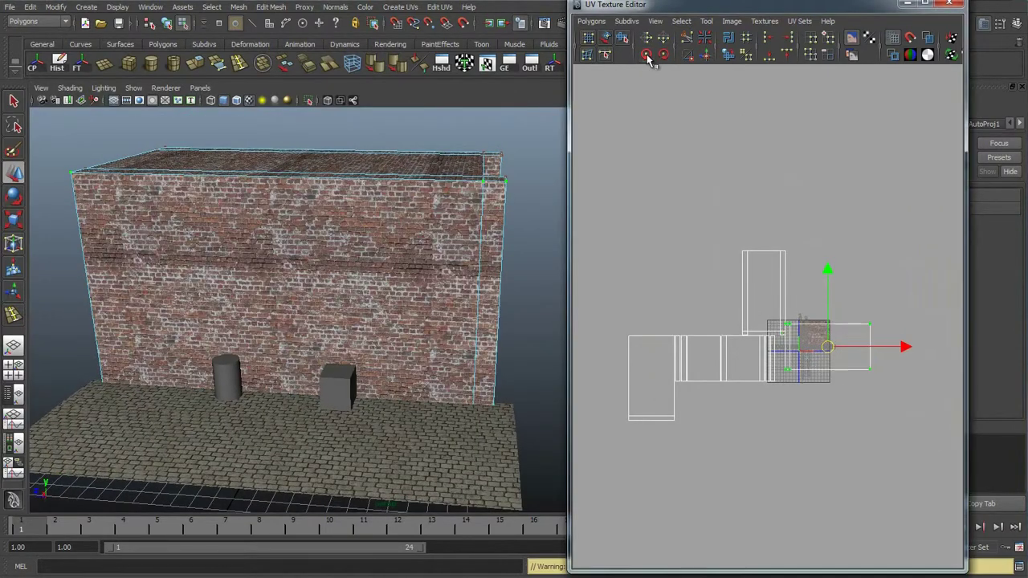
scroll(437, 301, up, 5)
alt+drag(438, 301, 549, 131)
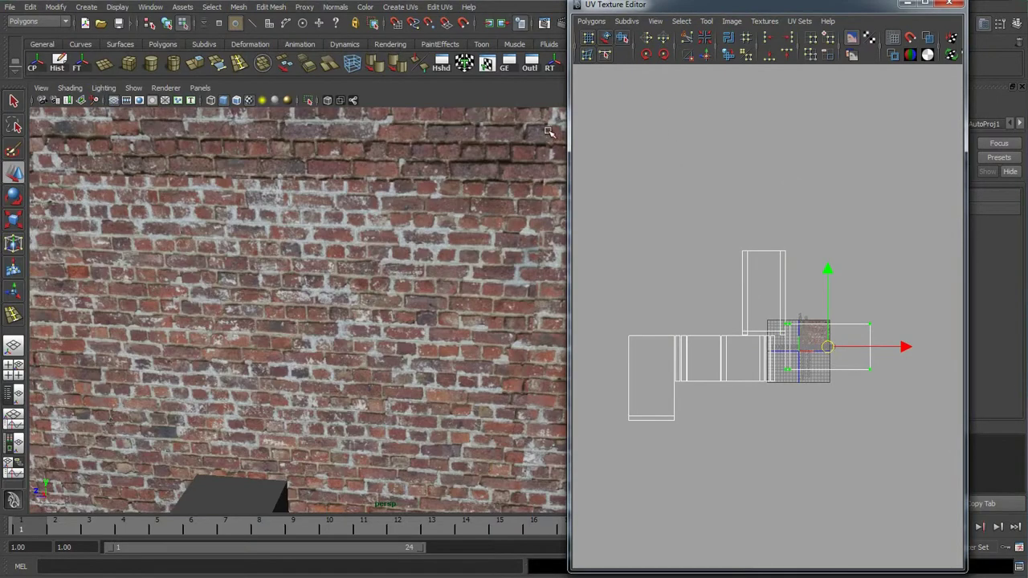
Rotate the wall's UV shell another 180 degrees and align its left edge with the brick image's left edge
click(647, 53)
click(647, 53)
click(647, 53)
click(647, 53)
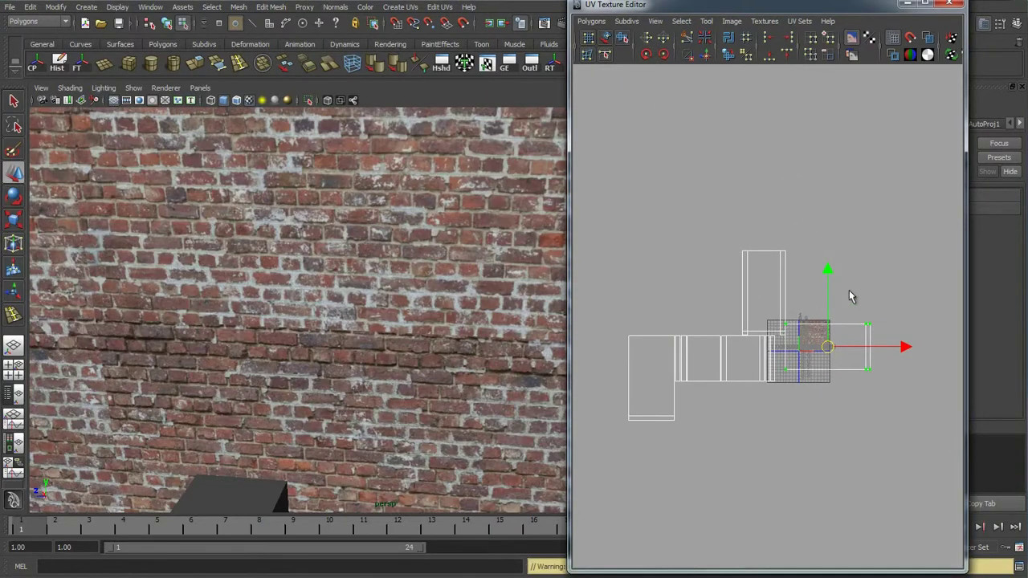
drag(909, 348, 922, 349)
Return to object mode, deselect the building and examine how the brick courses meet at the end pillar's corner
alt+middle_drag(474, 241, 392, 197)
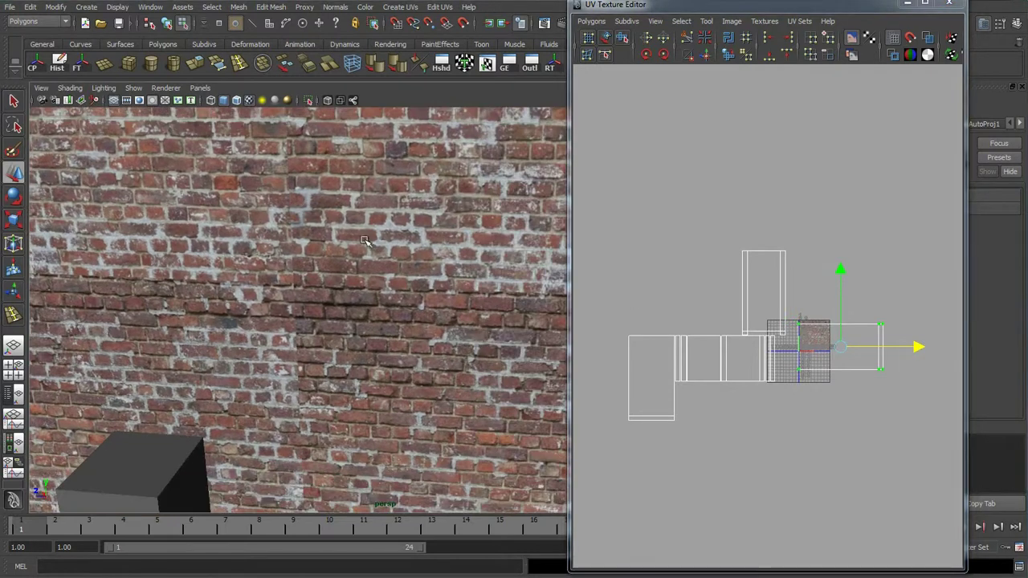
scroll(795, 310, up, 4)
alt+middle_drag(792, 310, 726, 282)
alt+drag(361, 286, 337, 281)
scroll(299, 286, up, 3)
right_drag(278, 294, 317, 275)
click(317, 276)
alt+drag(321, 276, 418, 289)
click(509, 475)
alt+right_drag(381, 264, 450, 346)
alt+drag(450, 345, 413, 325)
alt+middle_drag(395, 281, 393, 316)
alt+drag(388, 271, 383, 280)
alt+right_drag(364, 260, 360, 297)
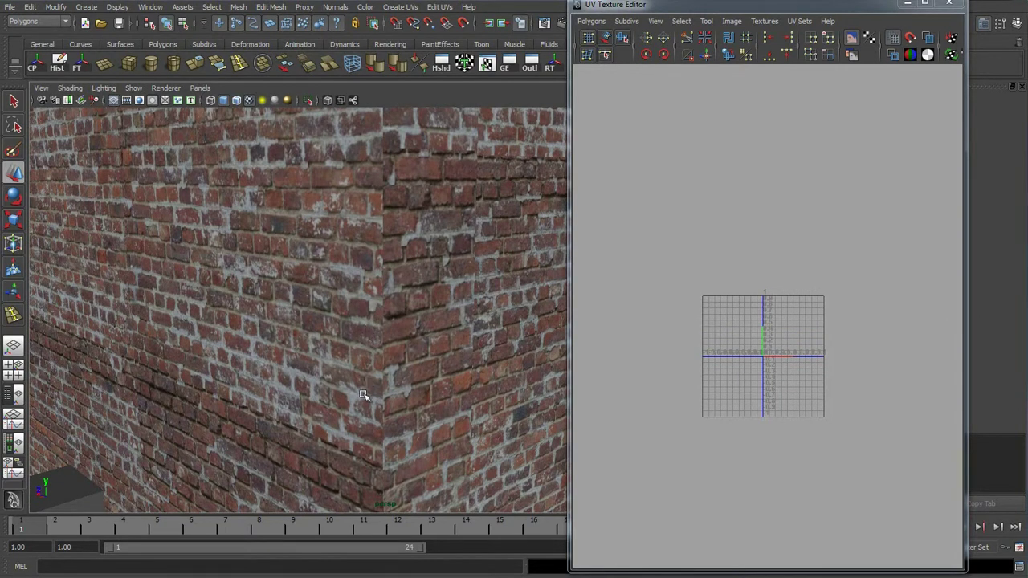
alt+middle_drag(386, 406, 386, 347)
alt+right_drag(387, 346, 395, 343)
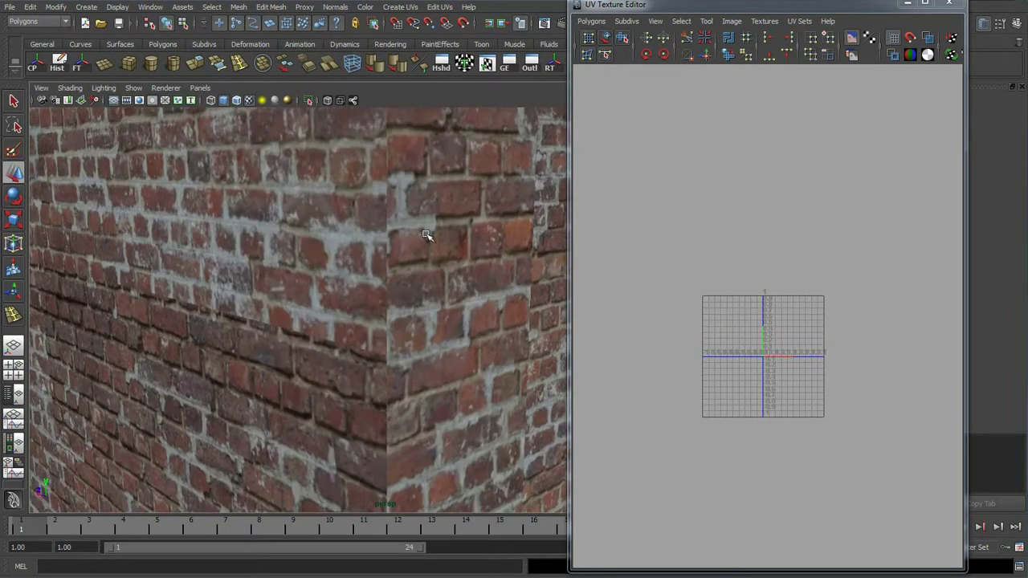
alt+drag(409, 409, 344, 333)
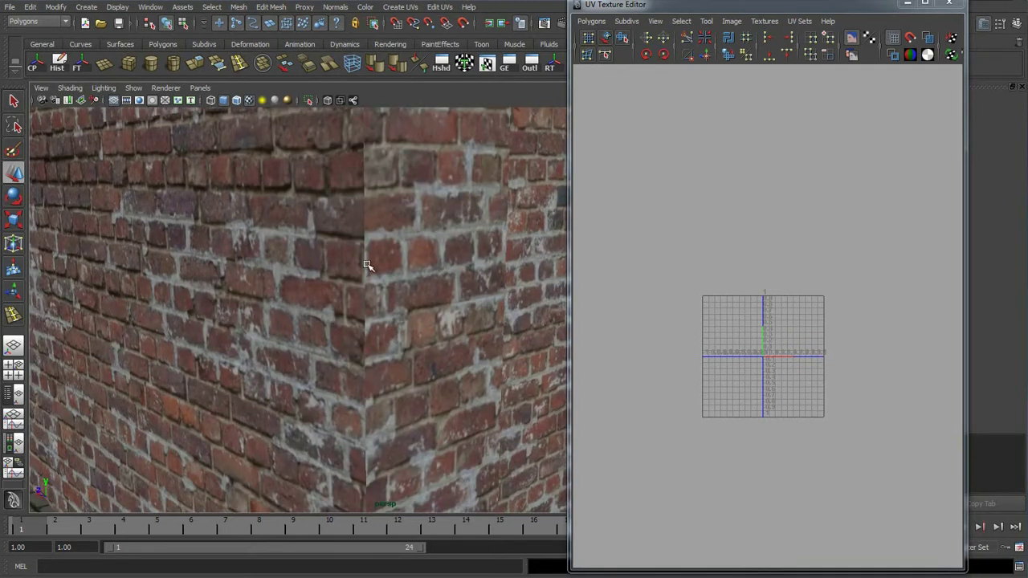
Select the wall's UV shell and raise it until its top edge lines up with the brick image's top edge
right_drag(796, 366, 842, 358)
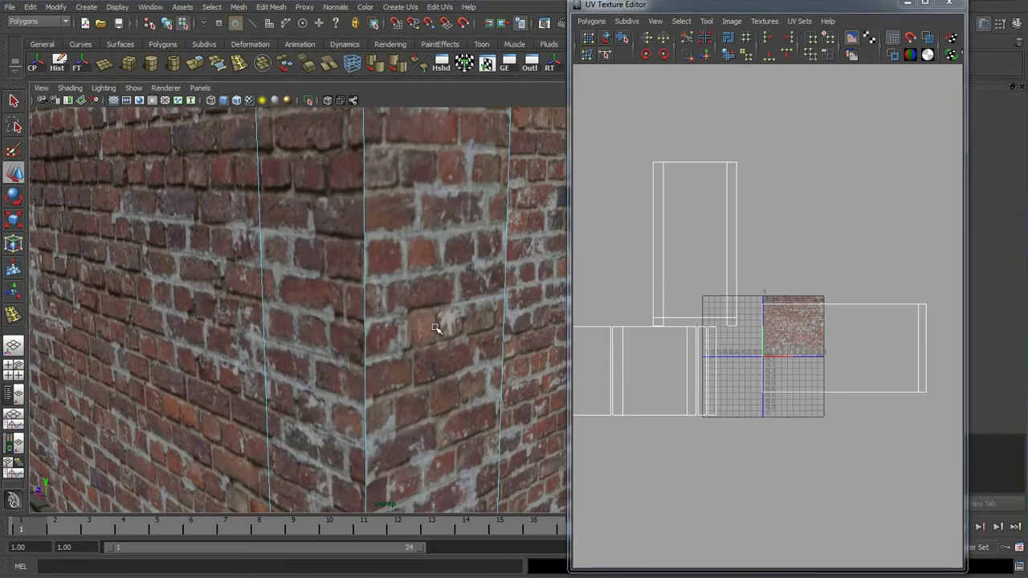
drag(921, 419, 921, 419)
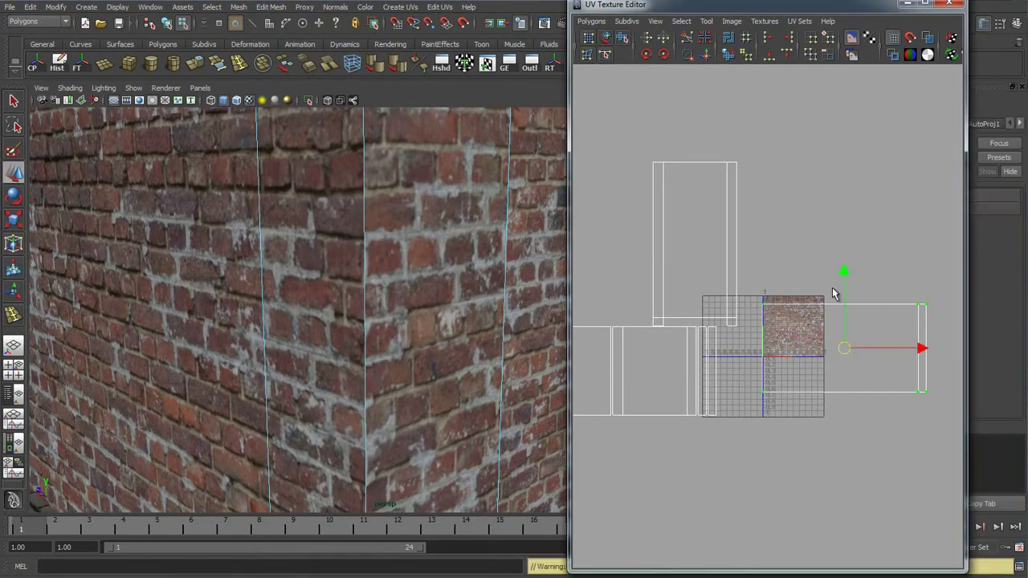
mouse_move(844, 269)
mouse_down()
mouse_move(846, 248)
mouse_move(848, 266)
mouse_up()
alt+right_drag(429, 236, 545, 285)
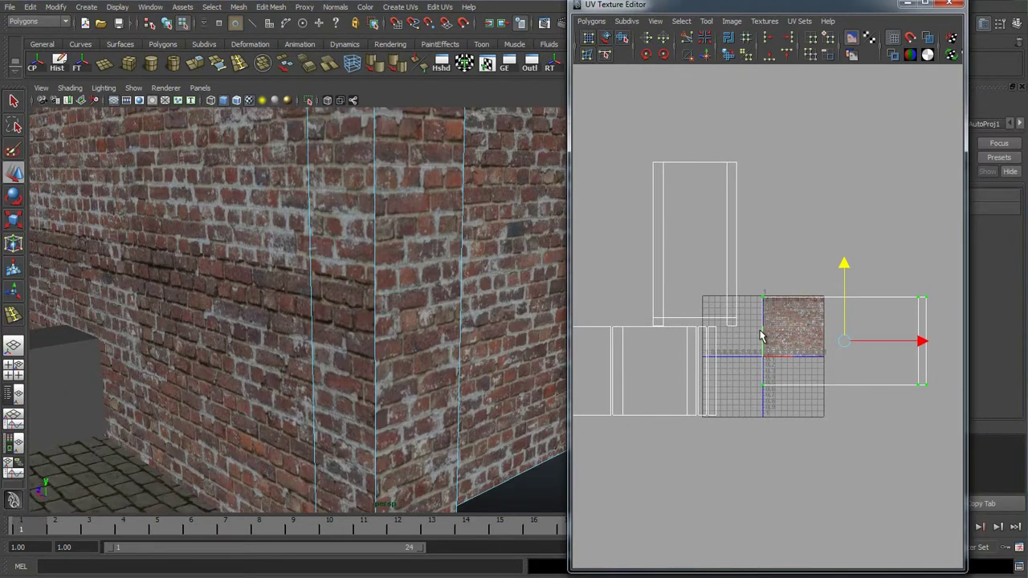
Select the end pillar's outer vertical corner edge and move and sew the adjoining pillar face's UVs to the wall shell
right_drag(352, 279, 369, 249)
click(374, 259)
alt+right_drag(420, 346, 442, 373)
alt+middle_drag(393, 206, 378, 358)
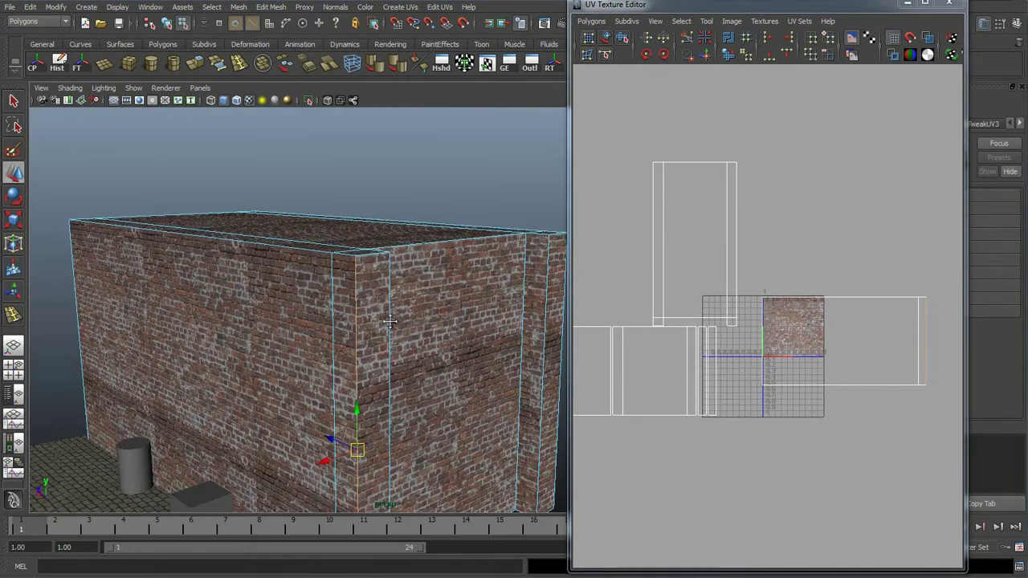
alt+right_drag(390, 322, 368, 259)
scroll(342, 286, up, 3)
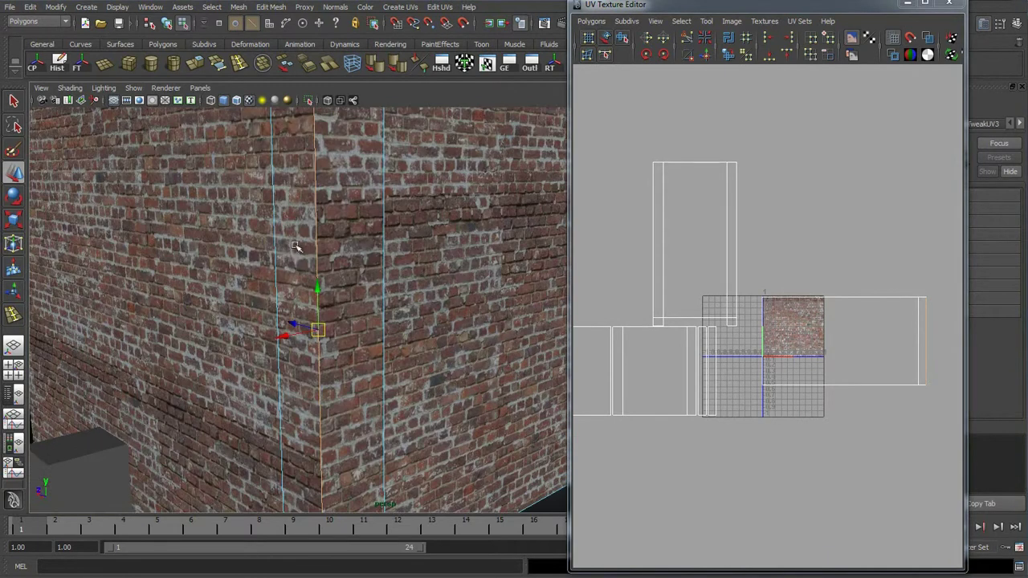
click(706, 59)
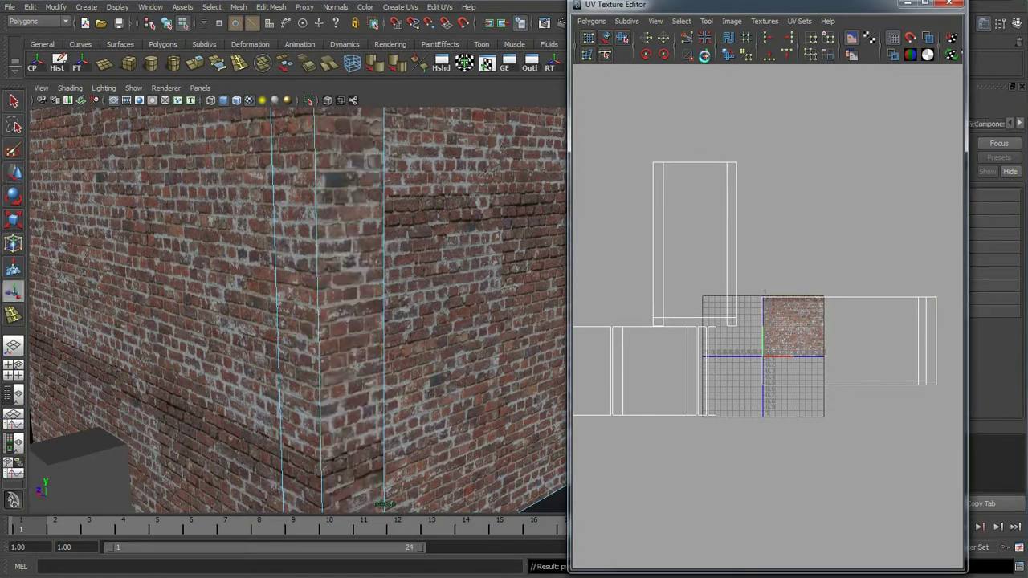
Select the whole sewn wall shell's UVs and examine the brick pattern around the end pillar's corner
alt+drag(332, 246, 317, 228)
right_drag(311, 258, 317, 277)
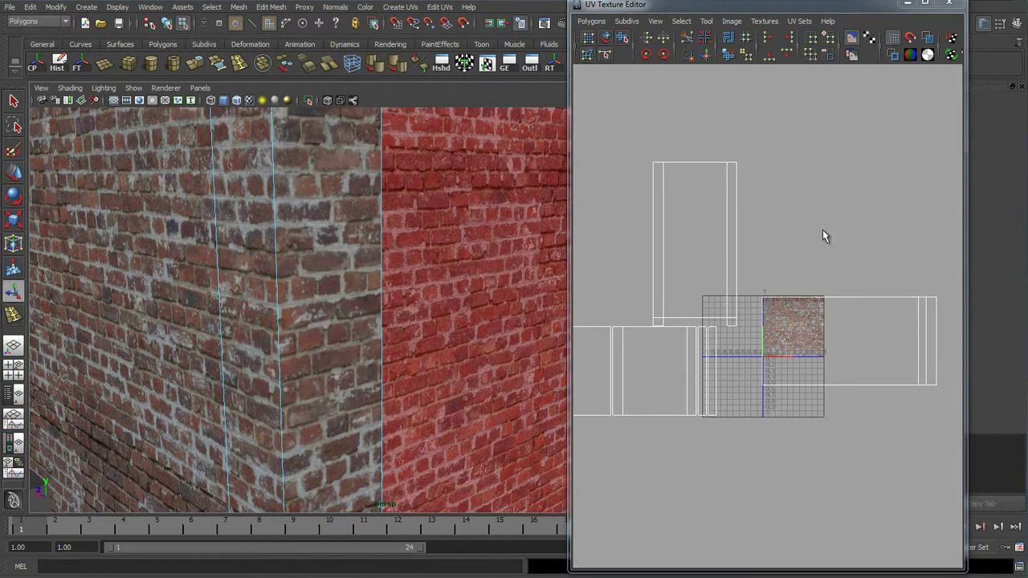
alt+middle_drag(908, 311, 798, 302)
right_drag(819, 319, 857, 311)
scroll(710, 346, up, 2)
right_drag(845, 390, 874, 392)
drag(868, 374, 832, 409)
ctrl+right_drag(784, 438, 828, 429)
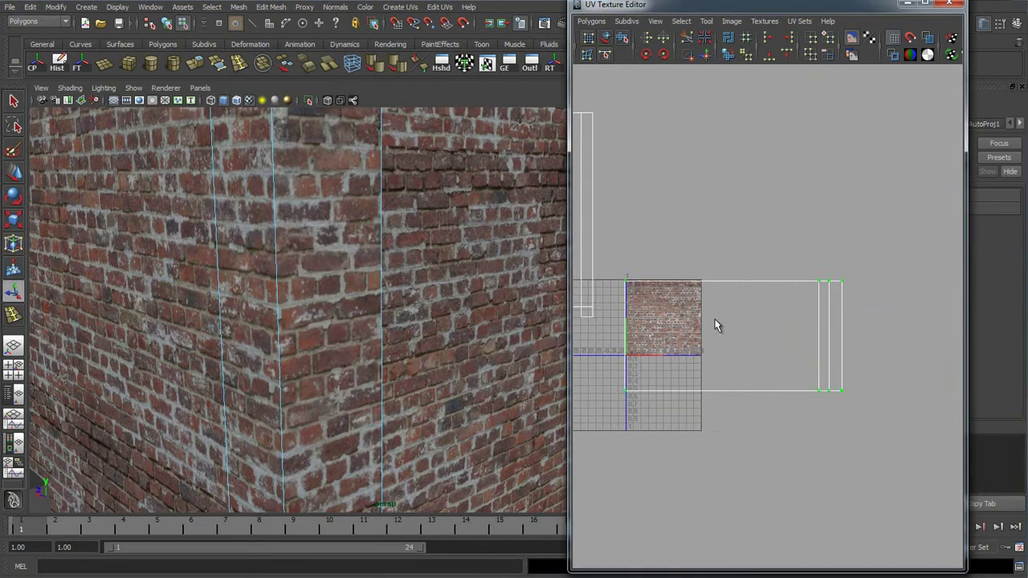
scroll(613, 291, up, 1)
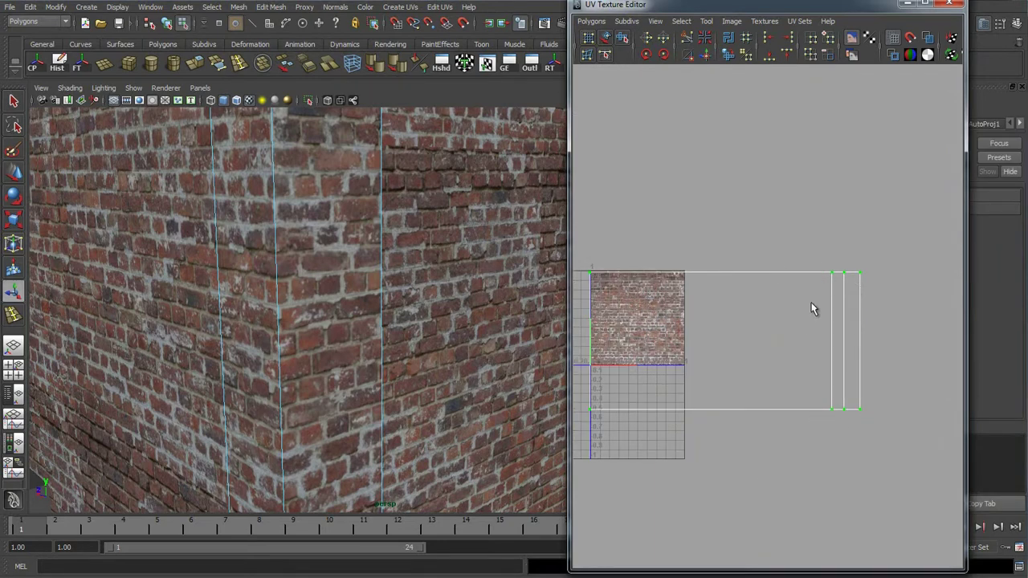
Select the wall shell's right border edge and move and sew the end pillar's inner side face onto it
alt+drag(396, 285, 199, 269)
right_drag(198, 269, 230, 251)
alt+drag(230, 251, 281, 273)
alt+middle_drag(281, 274, 370, 294)
scroll(369, 294, up, 4)
right_drag(851, 305, 862, 295)
drag(873, 342, 873, 342)
scroll(850, 312, down, 4)
alt+middle_drag(745, 299, 860, 268)
alt+drag(438, 282, 260, 241)
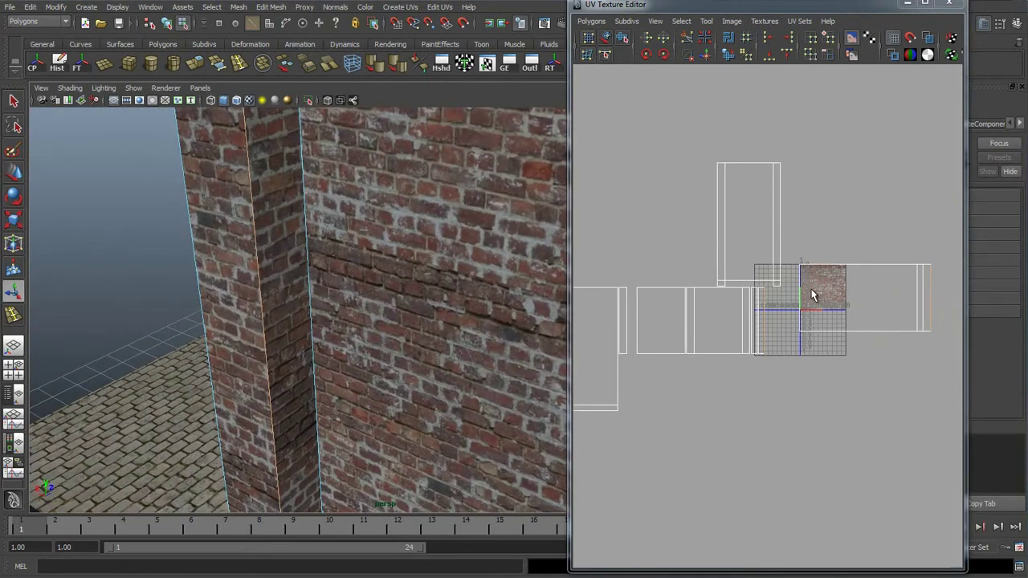
alt+middle_drag(814, 250, 726, 273)
scroll(726, 273, up, 2)
scroll(873, 312, up, 1)
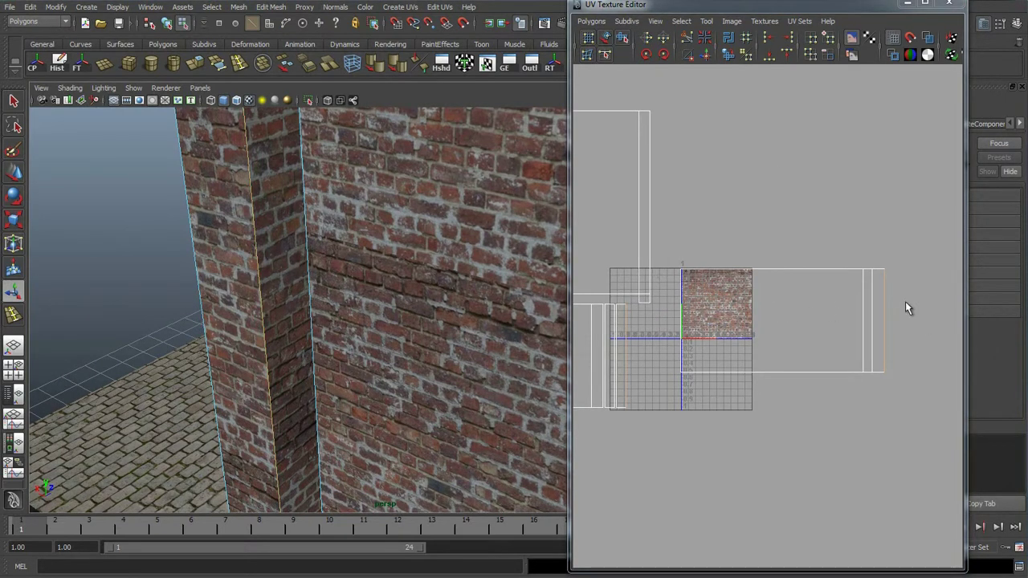
click(707, 55)
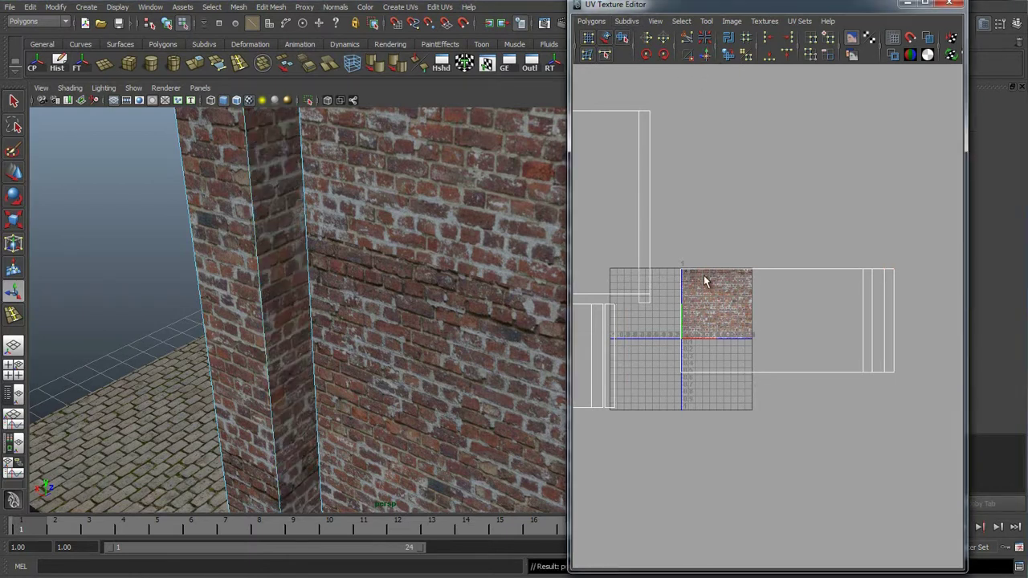
Move and sew the end wall and the far pillar's adjoining faces onto the wall shell, one border edge at a time
click(896, 312)
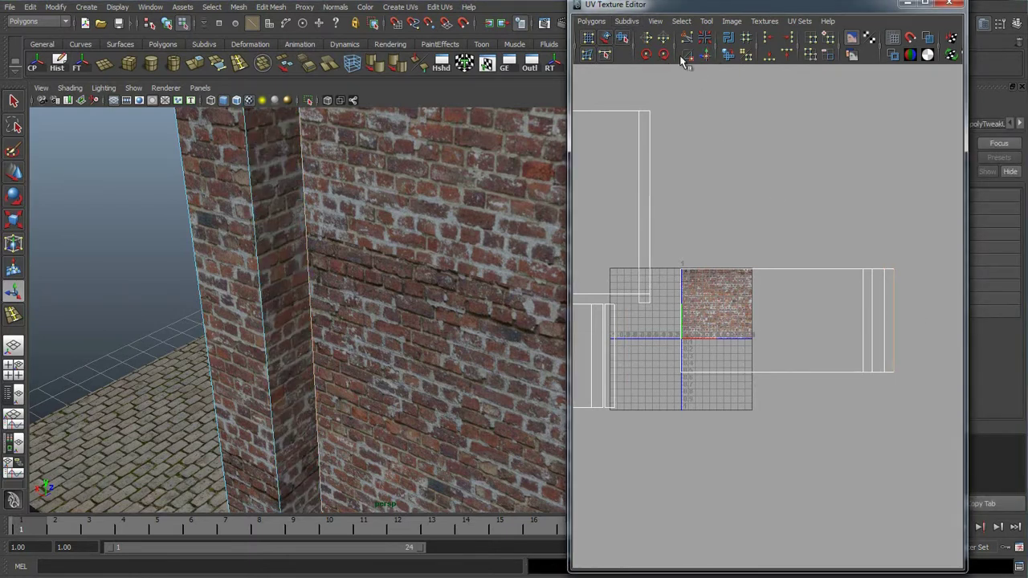
click(705, 56)
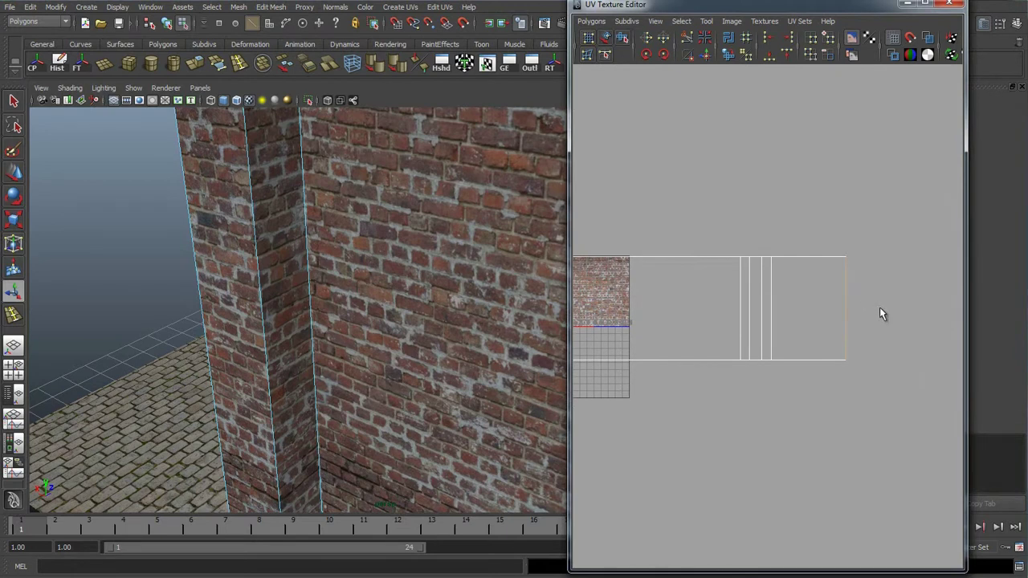
click(711, 55)
scroll(821, 330, down, 4)
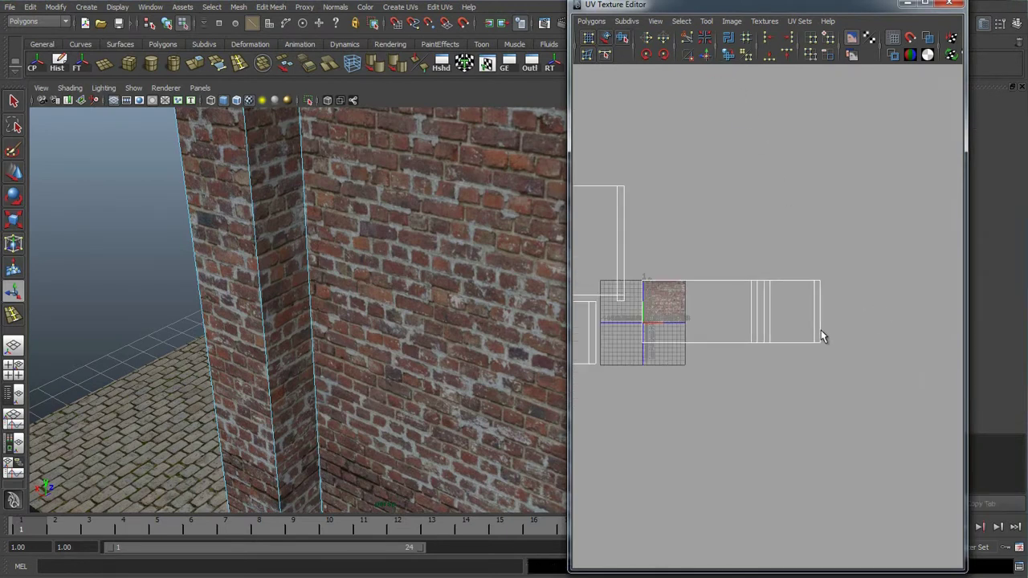
scroll(828, 301, up, 2)
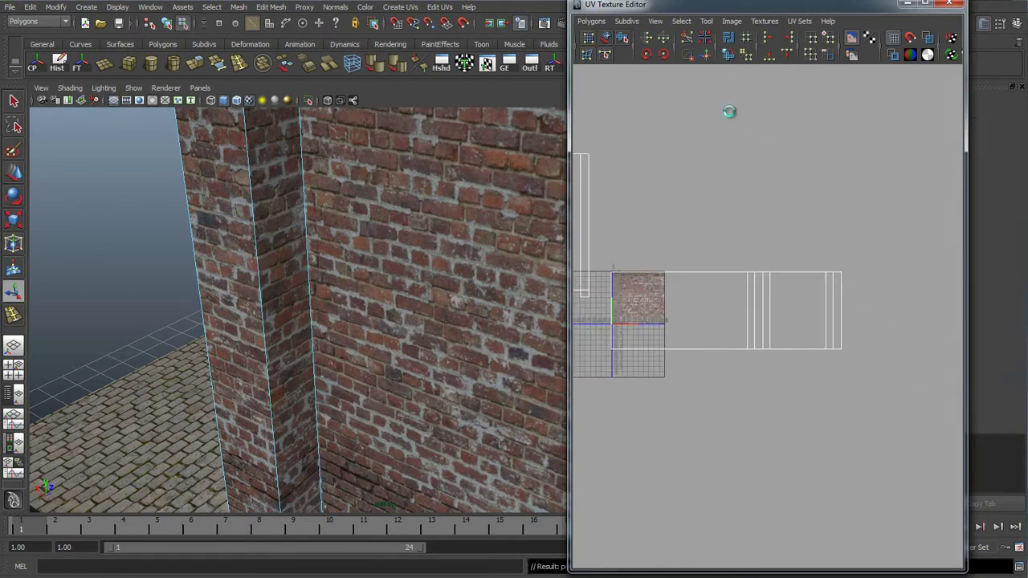
Move and sew the next wall faces onto the wall shell's right border edge, one edge at a time
scroll(819, 300, down, 1)
click(828, 305)
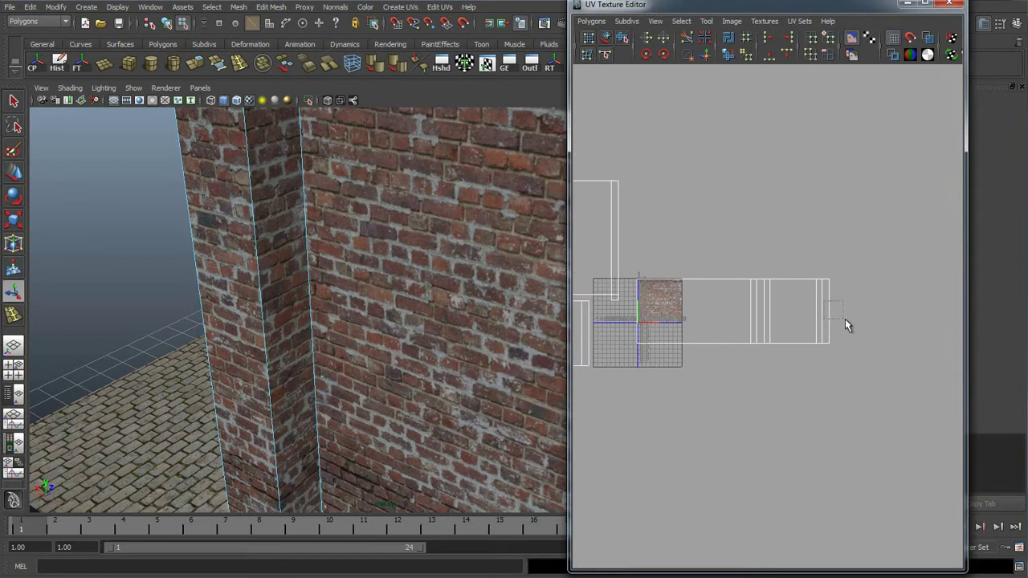
click(710, 57)
scroll(841, 262, down, 2)
scroll(884, 297, up, 1)
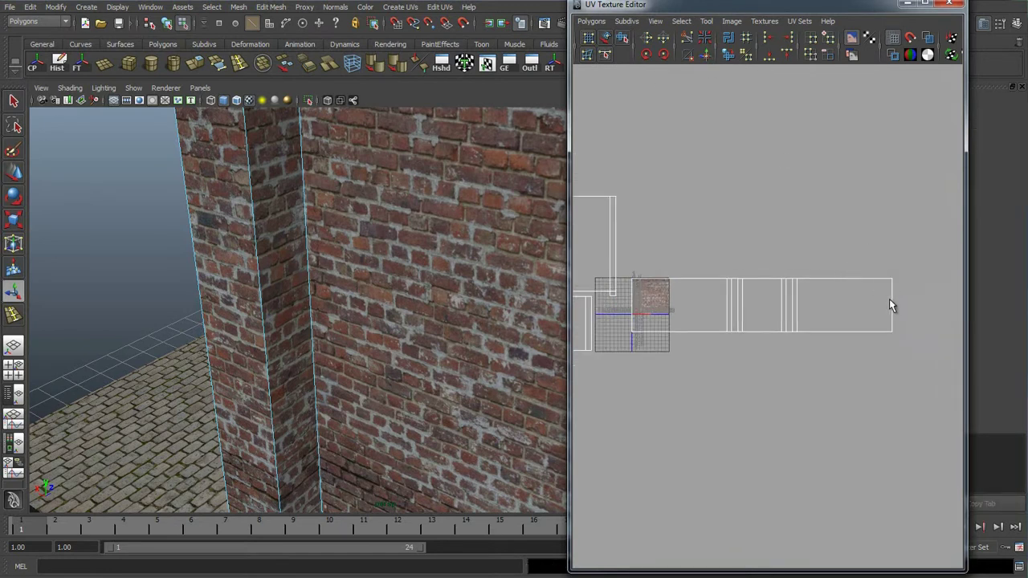
scroll(854, 278, down, 3)
click(706, 58)
scroll(457, 270, down, 5)
Select all UVs of the separate roof shell and move the shell sideways, clear of the wall shell
alt+drag(457, 270, 345, 289)
scroll(418, 290, up, 2)
scroll(418, 289, up, 5)
scroll(767, 313, up, 2)
scroll(848, 295, up, 2)
alt+middle_drag(735, 299, 819, 315)
alt+drag(374, 276, 326, 317)
scroll(351, 233, down, 5)
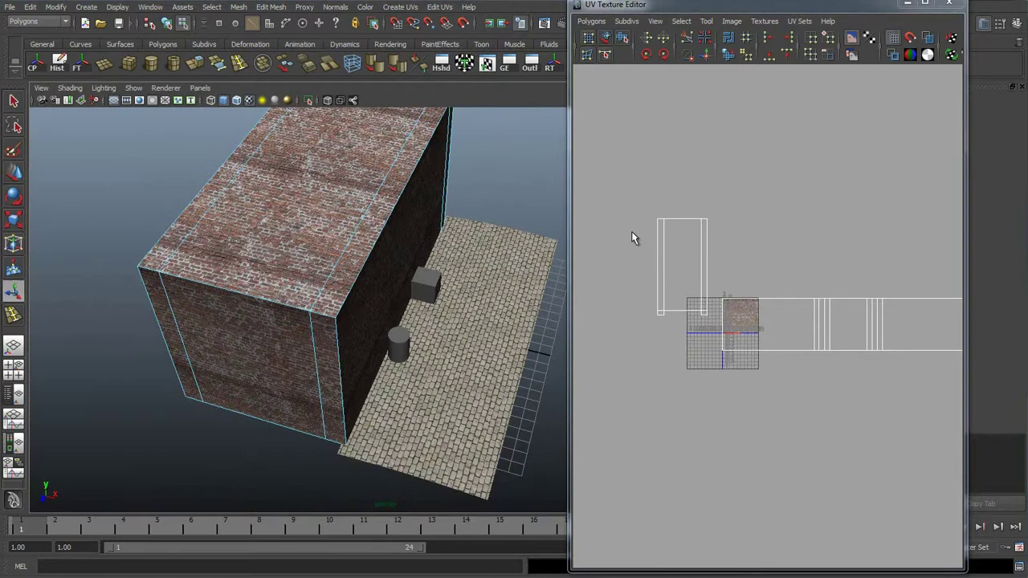
drag(637, 185, 701, 324)
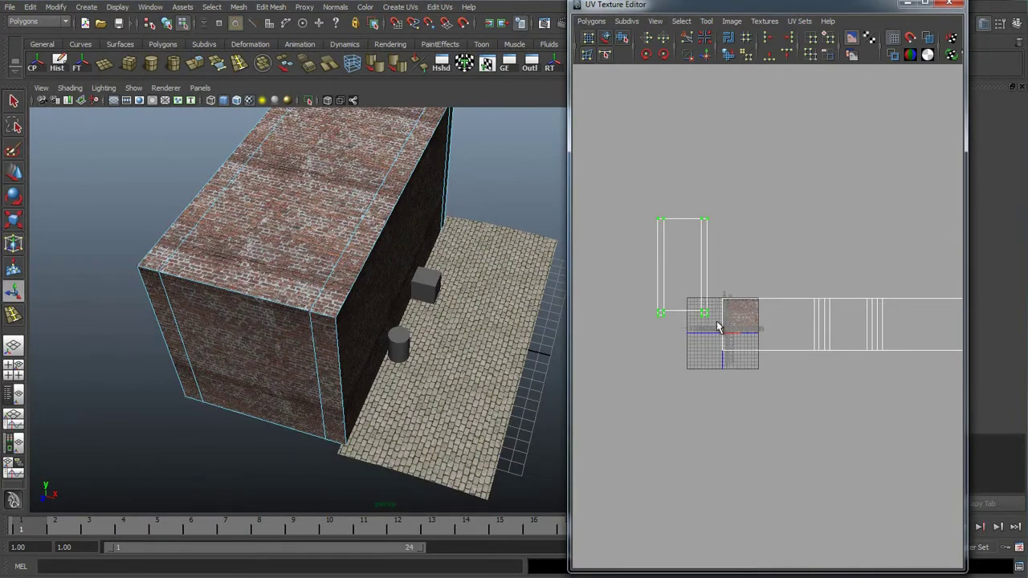
key(w)
drag(757, 271, 724, 278)
Return the building to object mode and move the UV Texture Editor aside to uncover more of the scene
alt+drag(450, 270, 363, 239)
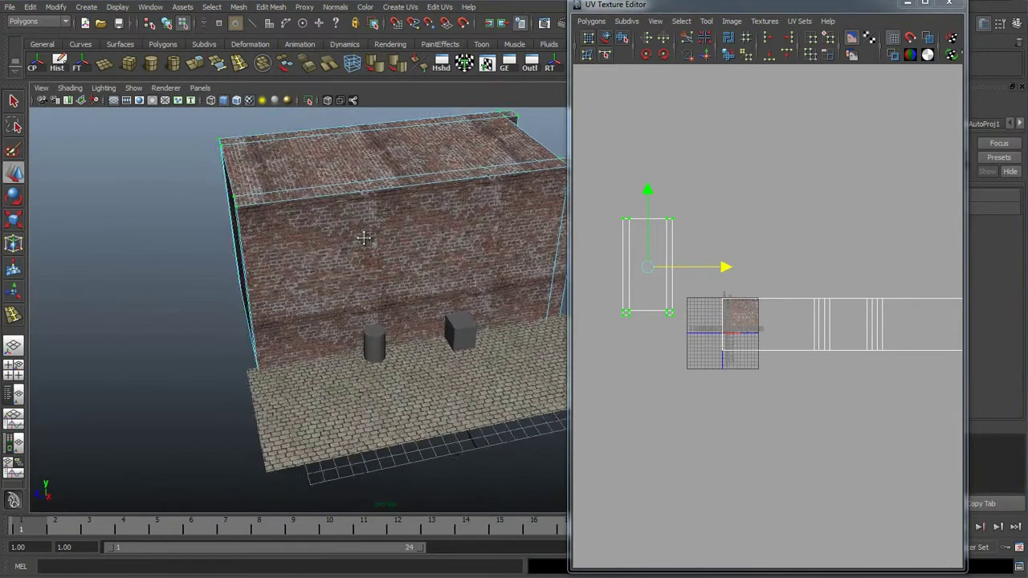
alt+middle_drag(364, 238, 324, 247)
scroll(325, 241, up, 5)
alt+drag(324, 240, 477, 244)
alt+middle_drag(807, 330, 708, 333)
right_drag(827, 332, 883, 335)
right_drag(508, 305, 536, 295)
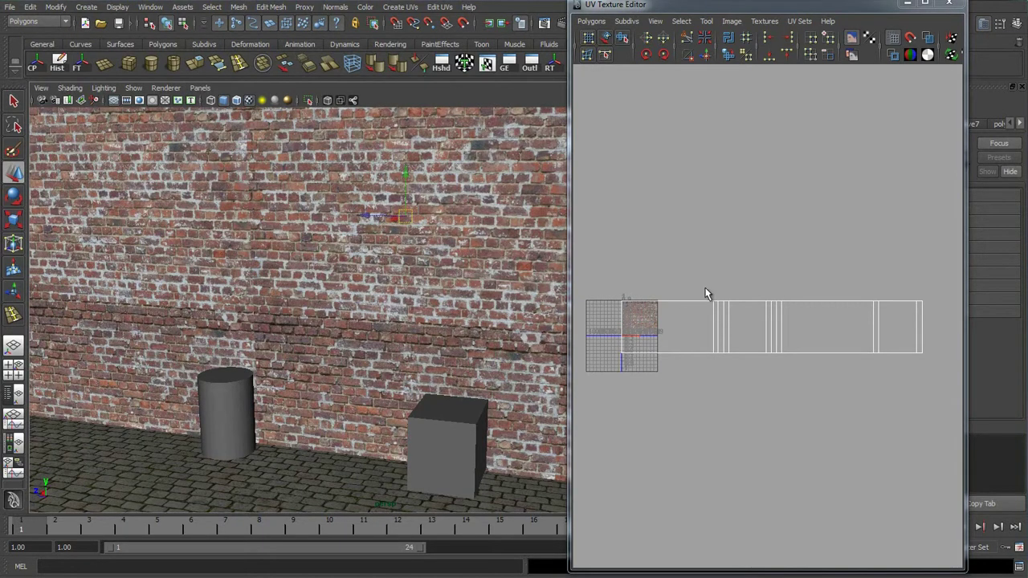
scroll(395, 283, down, 2)
scroll(465, 289, up, 1)
right_click(480, 286)
alt+middle_drag(503, 288, 406, 318)
drag(842, 7, 906, 2)
scroll(523, 249, up, 2)
alt+middle_drag(604, 298, 494, 266)
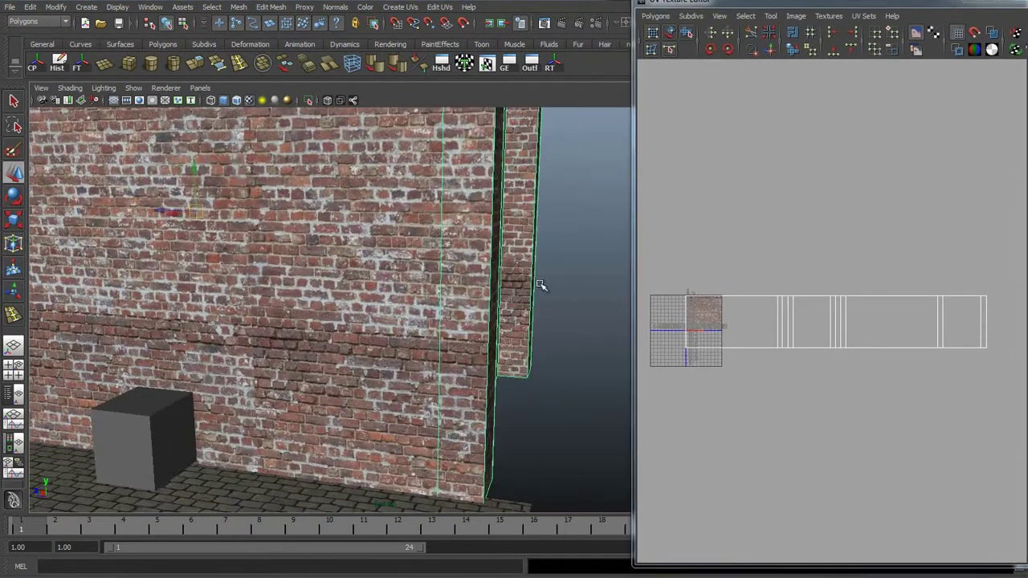
Examine the brick texture along the front wall, from the corner pillar across to the cylinder
click(541, 286)
alt+middle_drag(302, 267, 413, 264)
click(413, 264)
alt+middle_drag(353, 275, 397, 272)
alt+right_drag(383, 289, 445, 378)
alt+drag(445, 378, 472, 282)
alt+right_drag(473, 281, 474, 251)
alt+middle_drag(474, 250, 490, 321)
alt+middle_drag(424, 314, 543, 250)
alt+drag(543, 250, 424, 273)
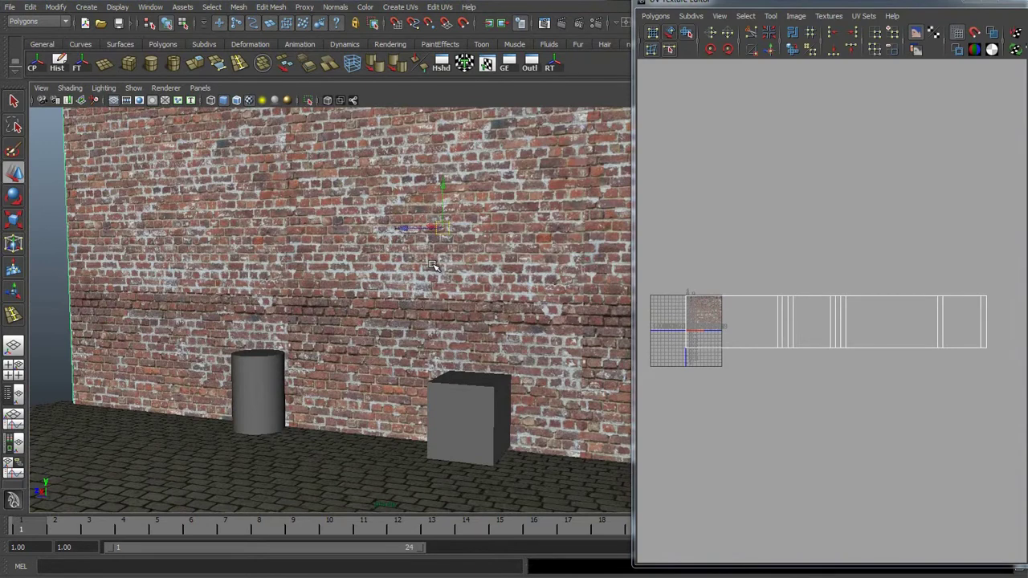
alt+drag(607, 245, 373, 251)
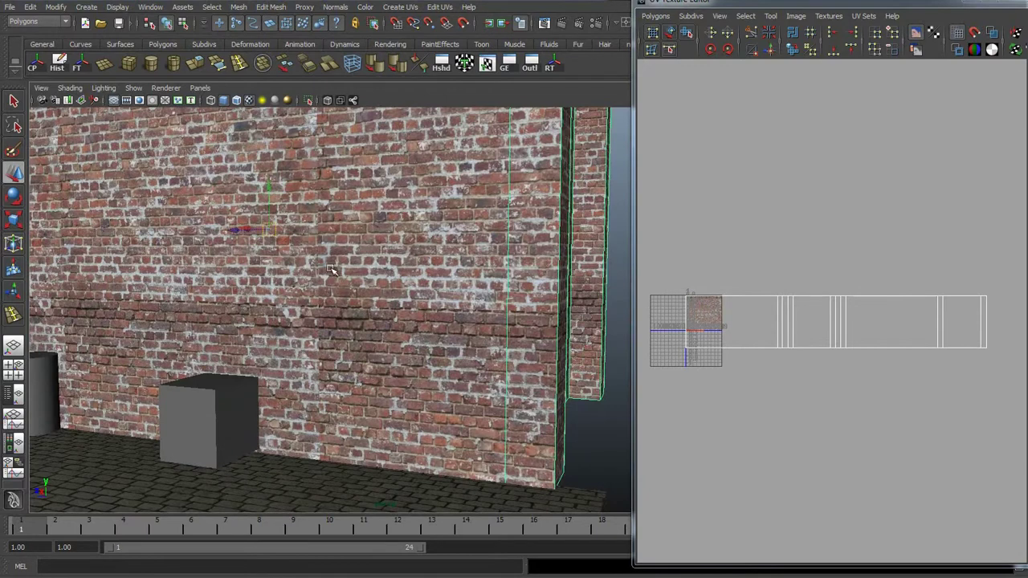
Deselect the building and examine the front wall near the cube for a vertical seam in the repeating brick texture
click(600, 408)
alt+right_drag(249, 291, 269, 325)
alt+drag(251, 308, 351, 305)
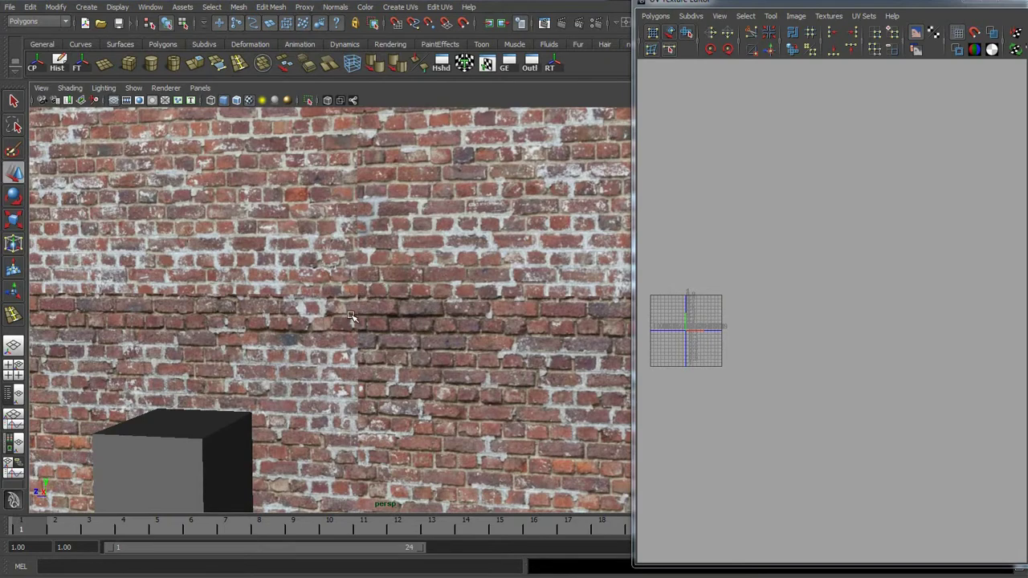
alt+right_drag(370, 328, 393, 371)
alt+drag(357, 331, 407, 202)
alt+right_drag(406, 202, 387, 314)
alt+right_drag(383, 257, 369, 221)
alt+drag(354, 271, 364, 318)
alt+right_drag(394, 321, 381, 269)
alt+drag(323, 308, 409, 294)
alt+right_drag(417, 297, 554, 343)
alt+middle_drag(522, 355, 475, 288)
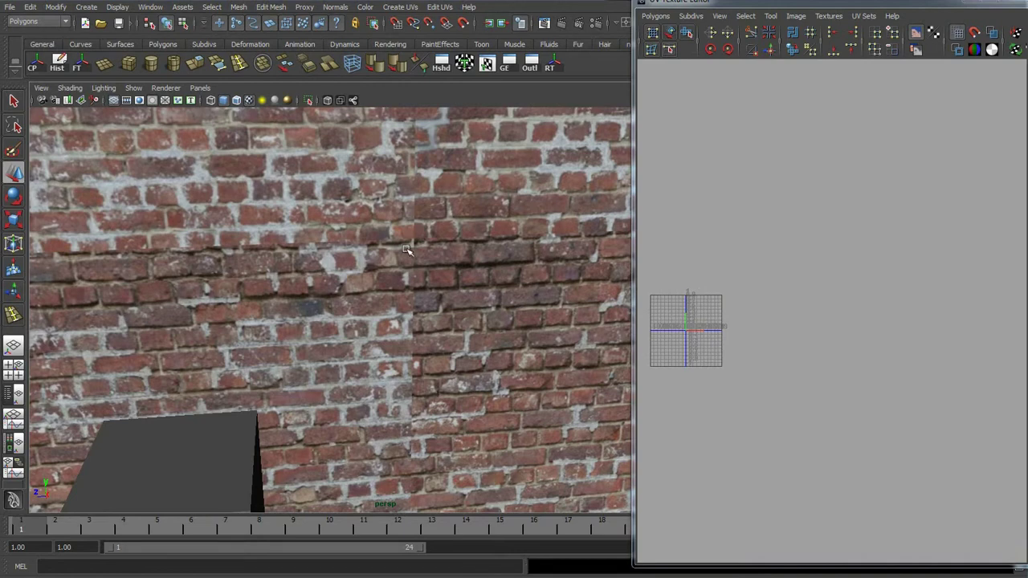
scroll(446, 253, down, 5)
scroll(395, 281, up, 3)
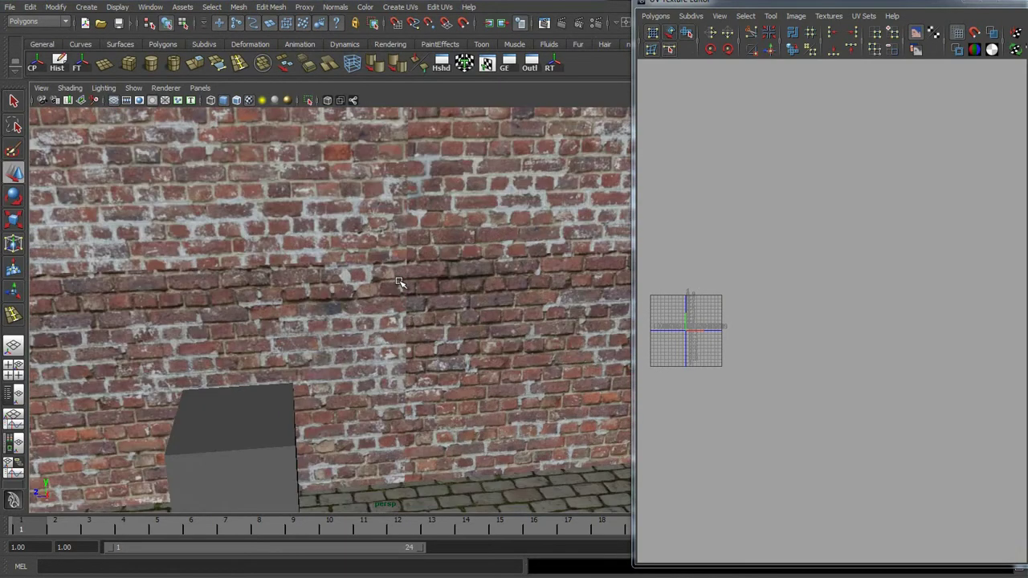
scroll(427, 267, up, 3)
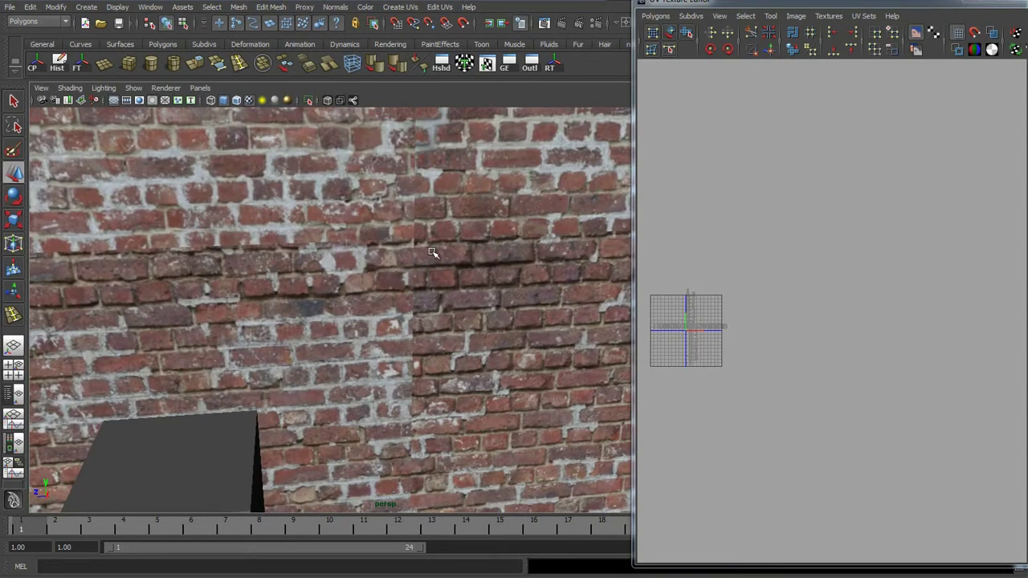
scroll(431, 253, down, 2)
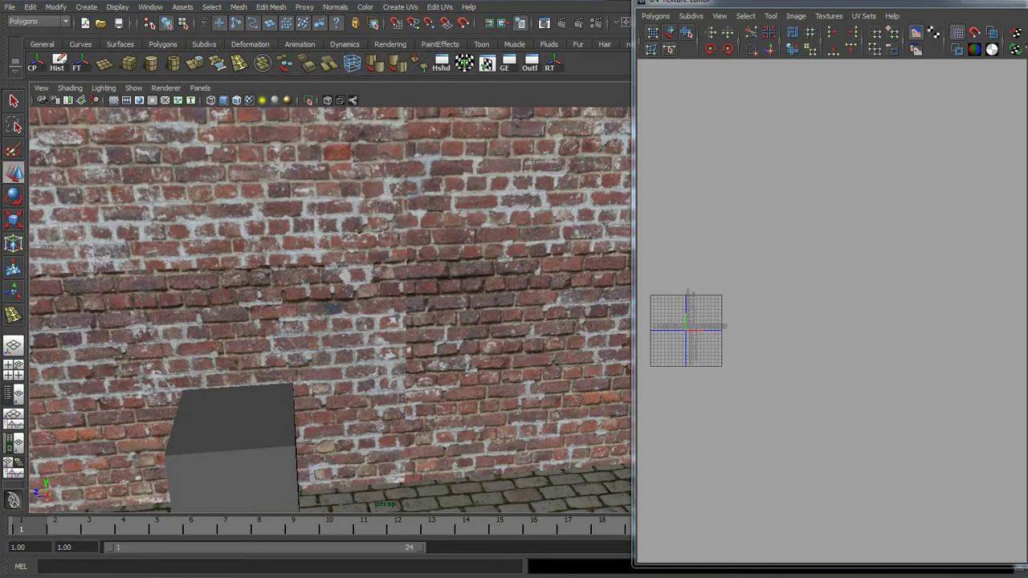
Switch to Photoshop, open the brick texture BricksSmallOld0080_3_S.jpg and activate the Move tool
click(252, 554)
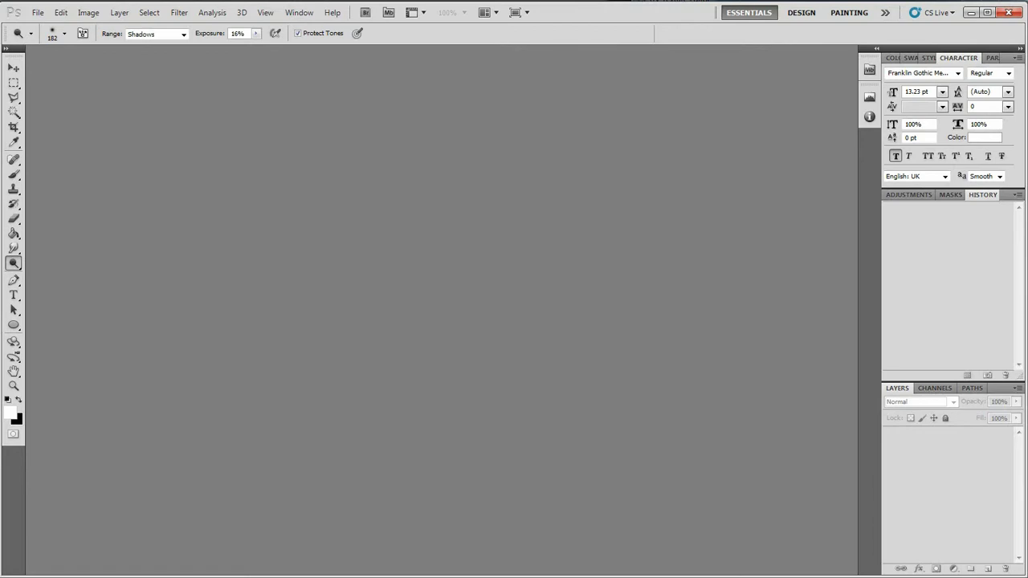
drag(1027, 296, 454, 286)
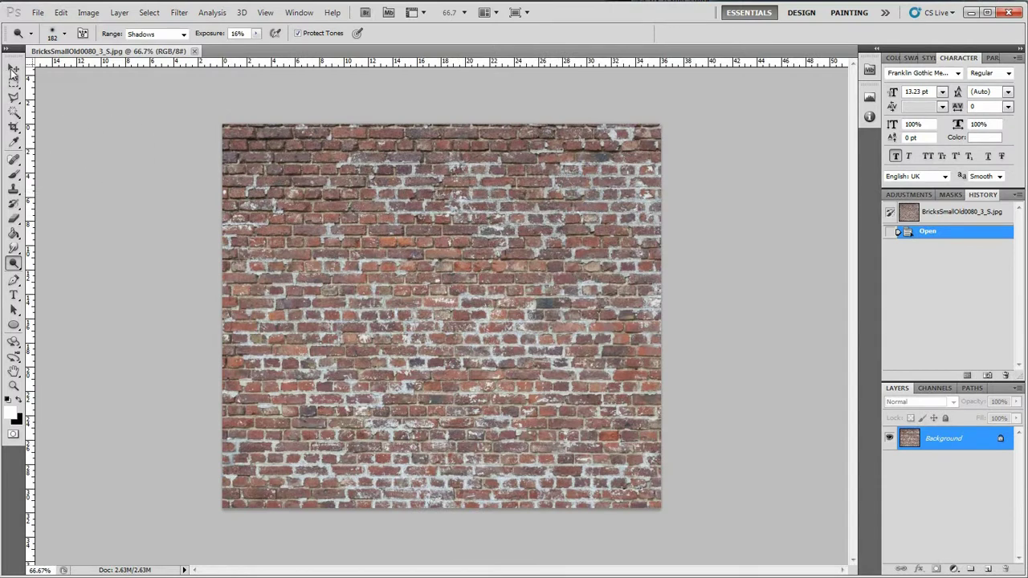
click(15, 69)
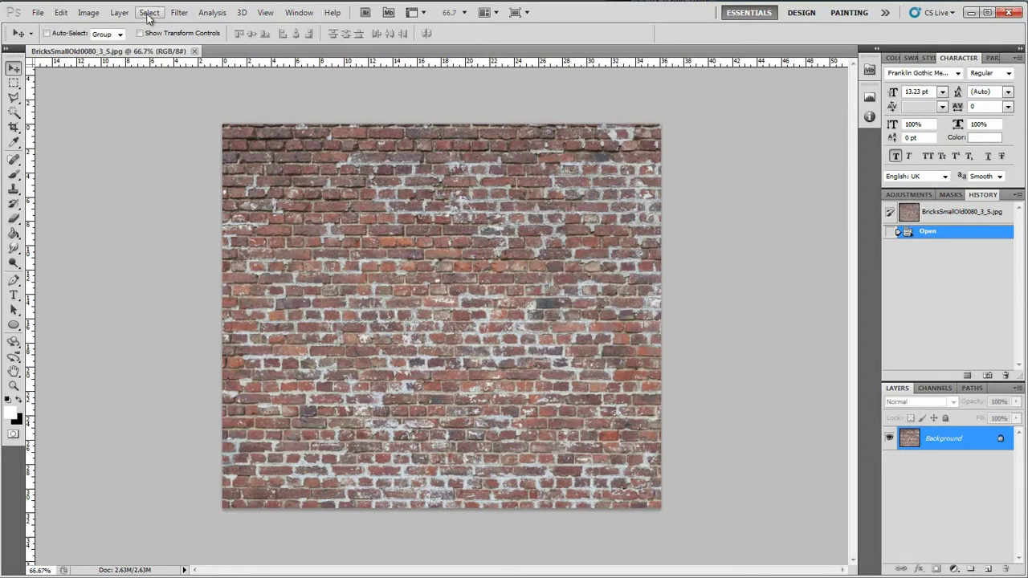
Apply the Offset filter to shift the bricks horizontally by about half the image width, with vertical 0 and Wrap Around
click(178, 13)
mouse_move(215, 265)
click(342, 313)
text(0)
drag(851, 209, 864, 215)
drag(865, 211, 868, 215)
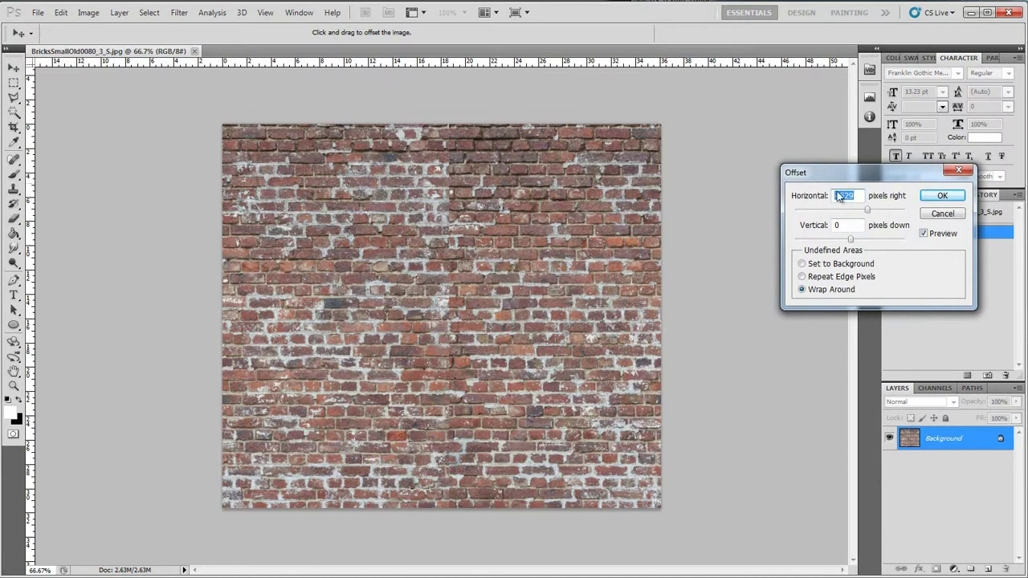
click(944, 195)
Examine the vertical seam running down the middle of the offset brick image
alt+scroll(434, 259, up, 3)
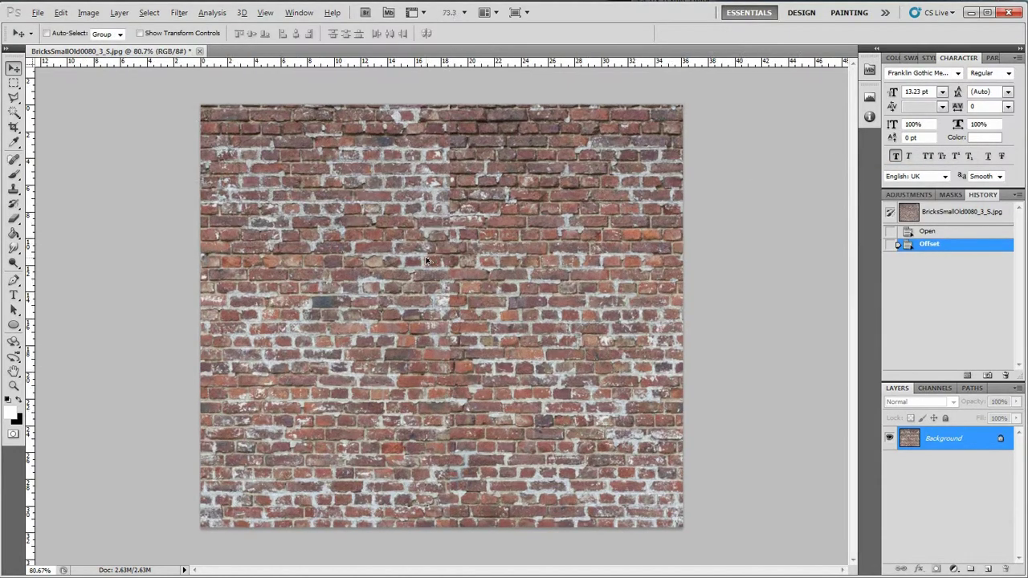
alt+scroll(427, 260, up, 1)
scroll(462, 251, up, 6)
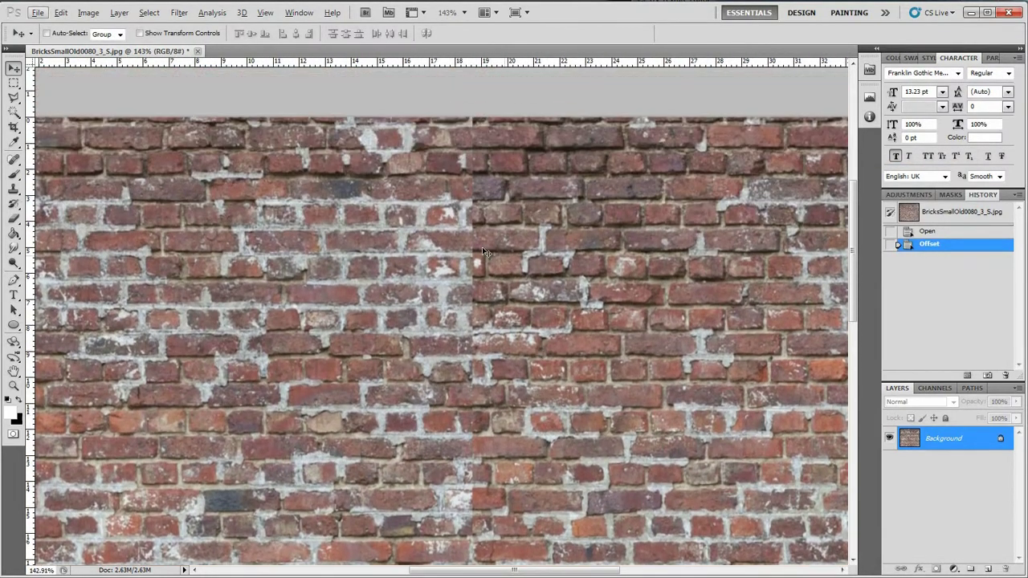
alt+scroll(498, 233, up, 2)
scroll(506, 221, up, 1)
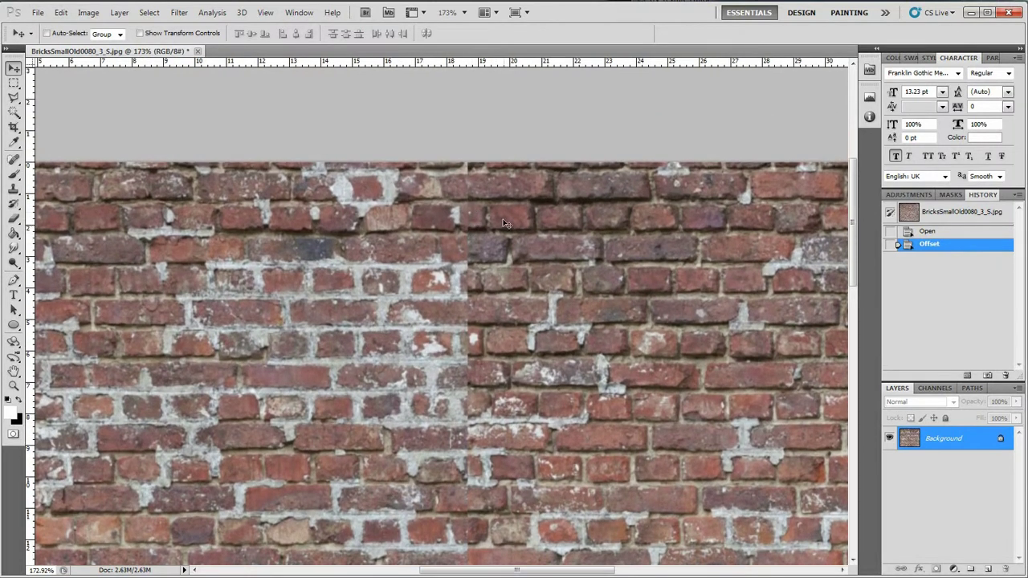
scroll(413, 293, down, 2)
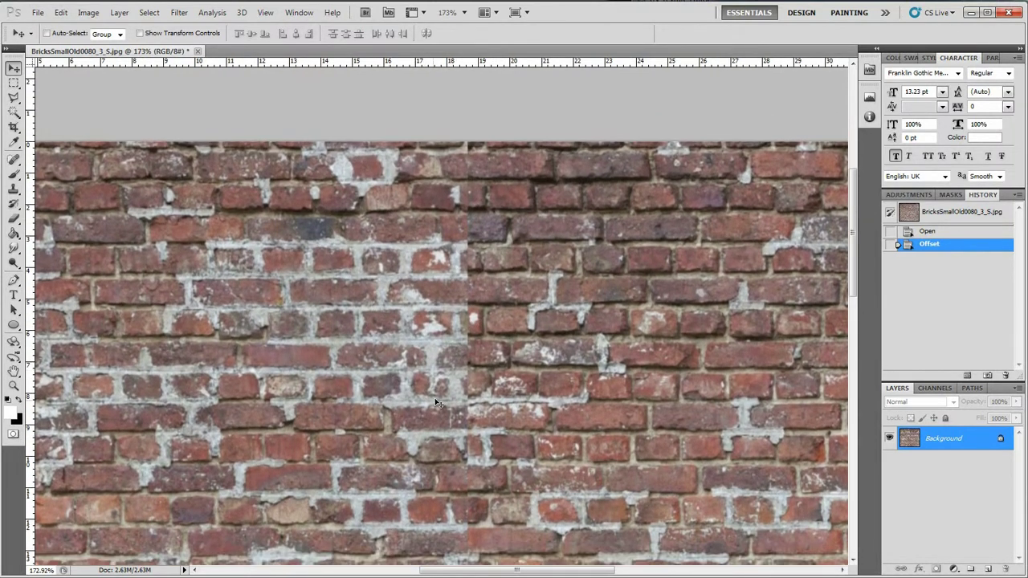
scroll(434, 314, down, 3)
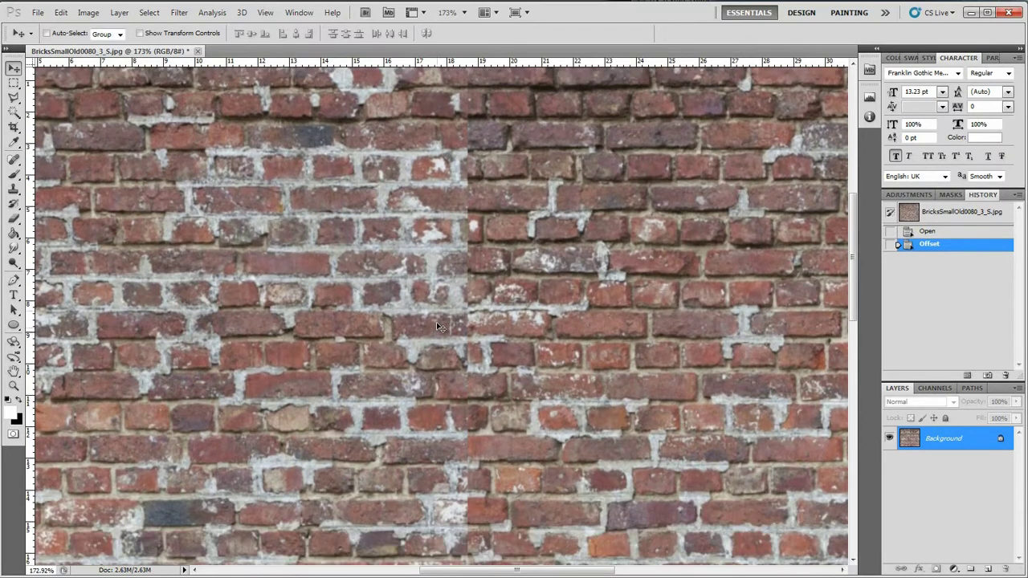
alt+scroll(442, 342, down, 10)
alt+scroll(443, 347, up, 1)
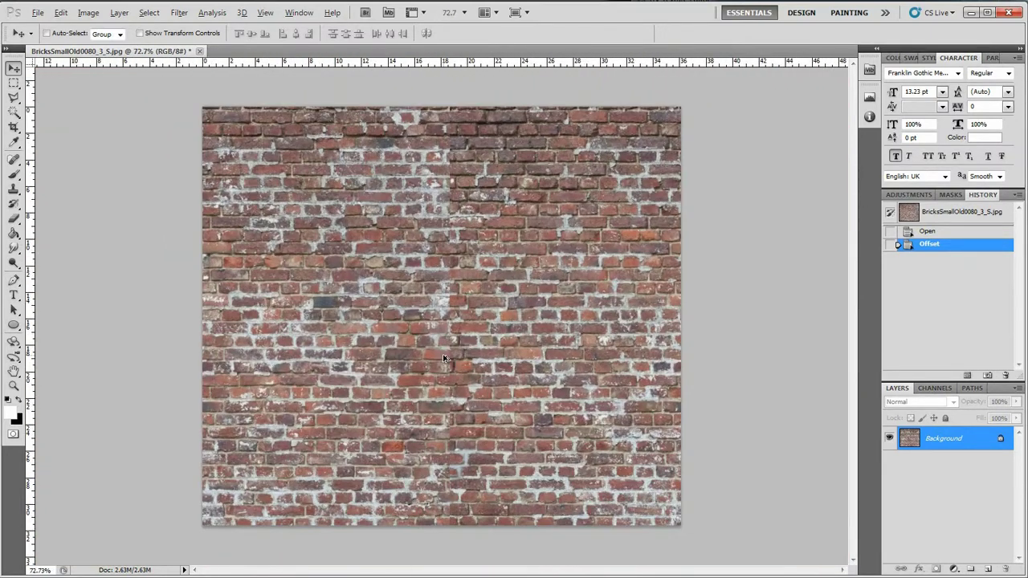
Activate the Clone Stamp tool with a 67 px brush and try to stamp without a source point
click(15, 190)
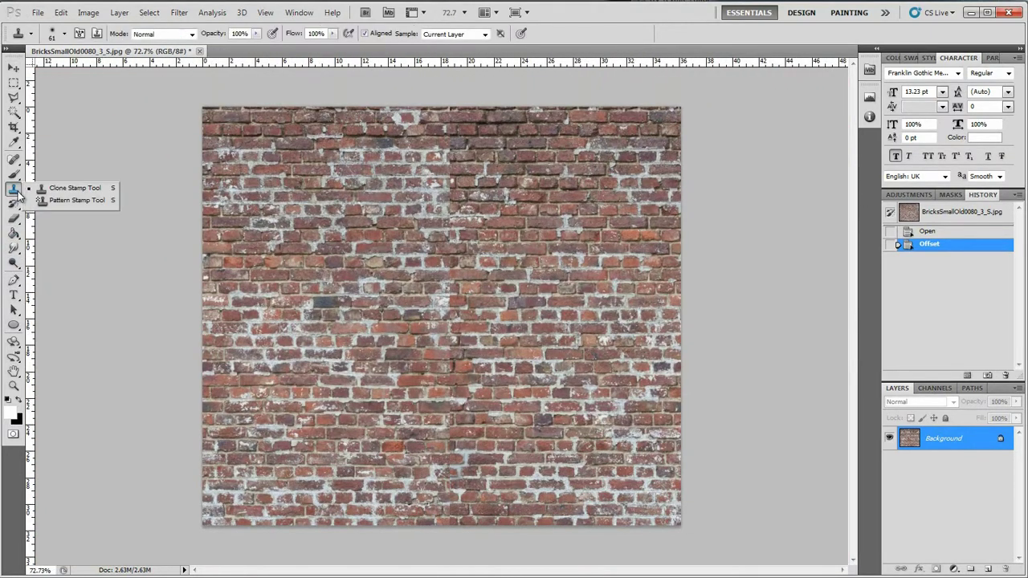
click(71, 189)
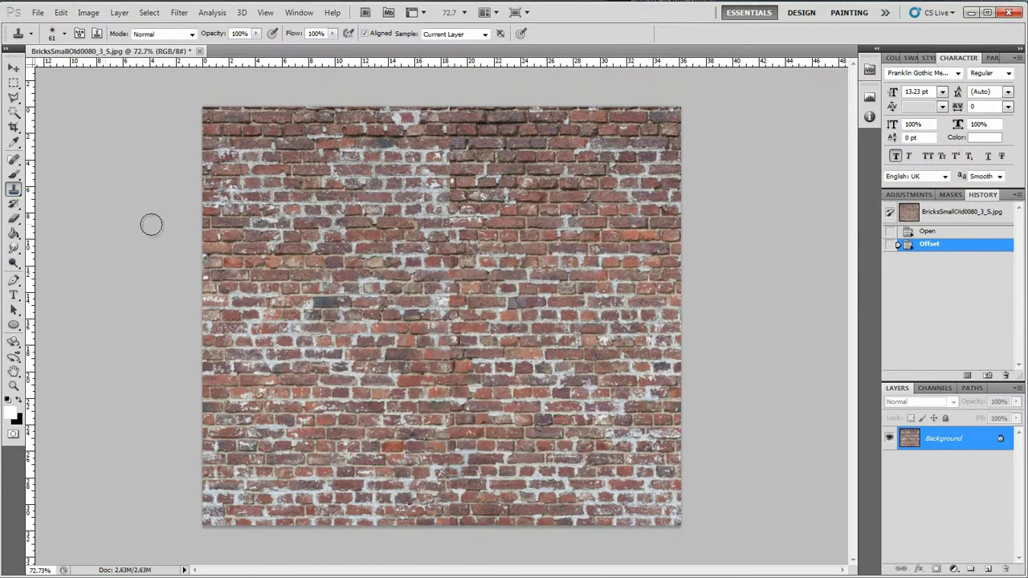
right_click(468, 239)
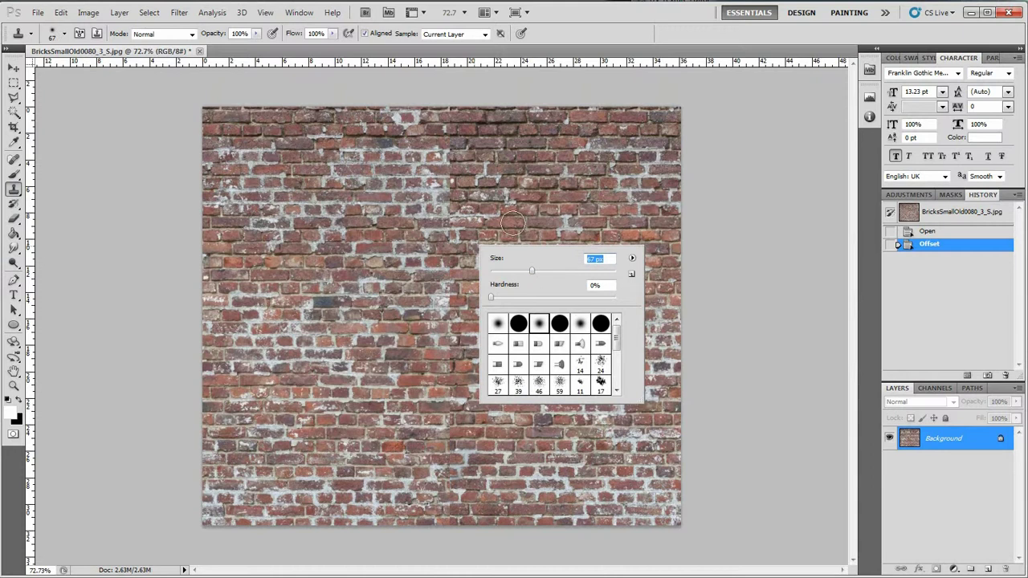
click(573, 118)
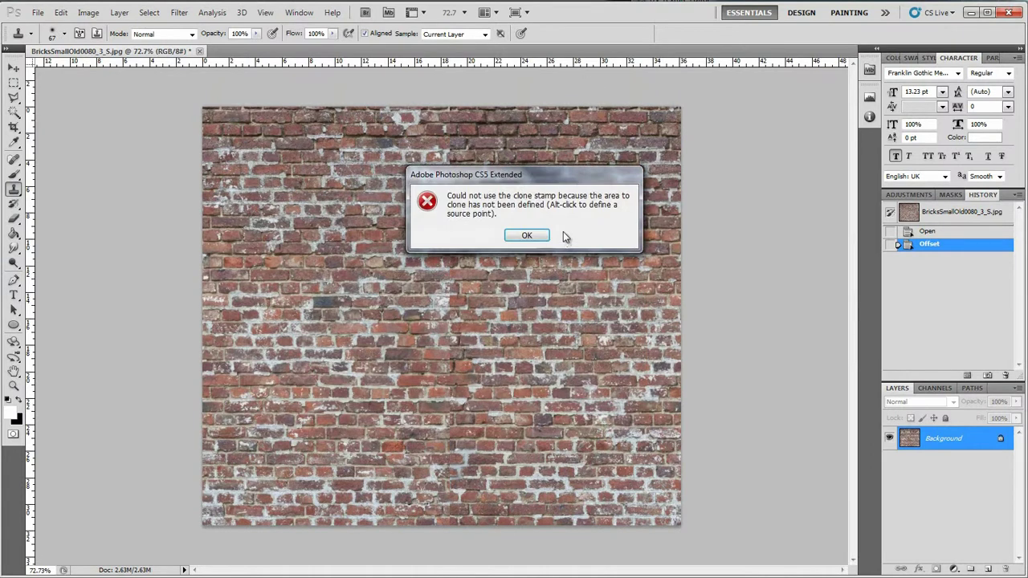
click(525, 232)
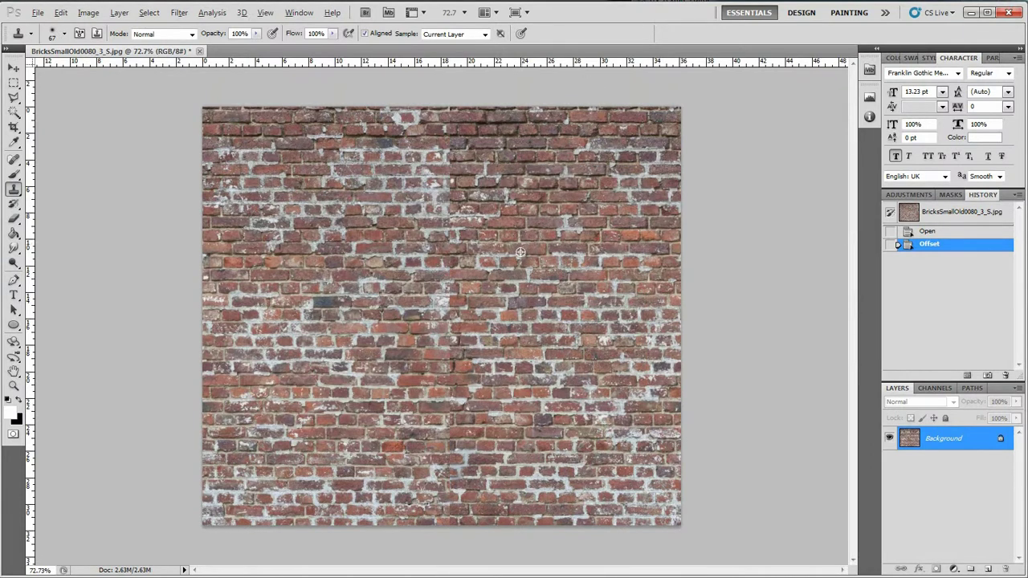
Paint over the vertical seam in the middle of the brick image with bricks cloned from nearby areas
alt+scroll(467, 243, up, 8)
scroll(555, 215, up, 2)
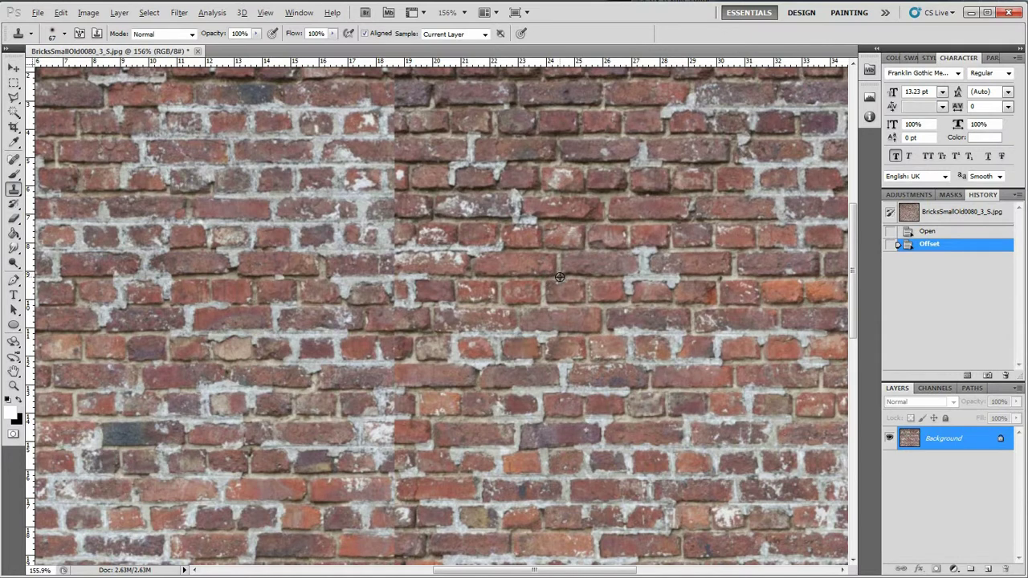
alt+scroll(560, 277, up, 2)
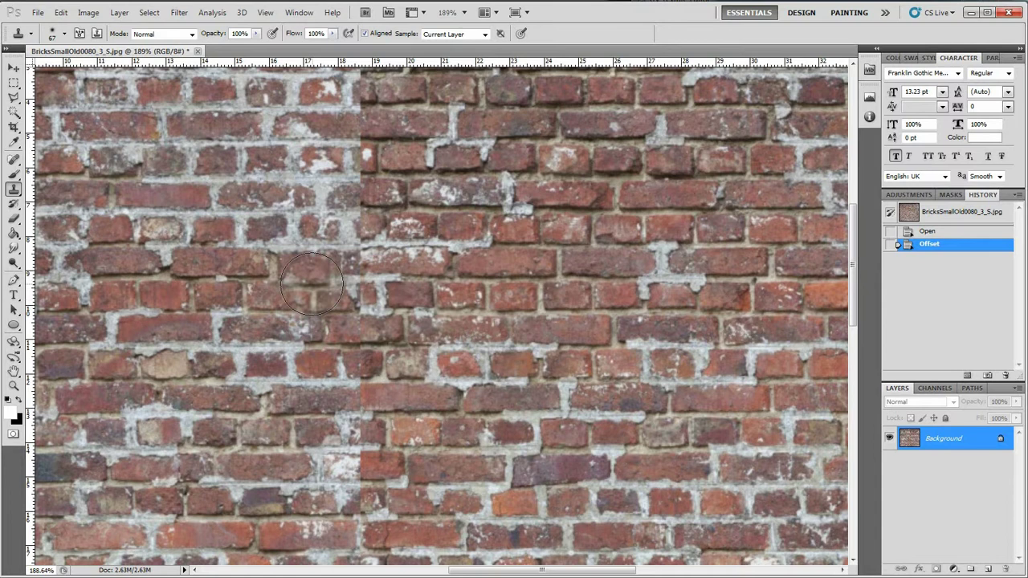
mouse_move(325, 281)
mouse_down()
mouse_move(292, 284)
mouse_move(291, 328)
mouse_move(317, 255)
mouse_move(295, 283)
mouse_move(360, 273)
mouse_move(348, 273)
mouse_move(354, 152)
mouse_move(354, 175)
mouse_move(369, 170)
mouse_move(362, 126)
mouse_move(370, 287)
mouse_up()
alt+scroll(355, 175, down, 3)
scroll(362, 193, up, 1)
scroll(371, 273, down, 3)
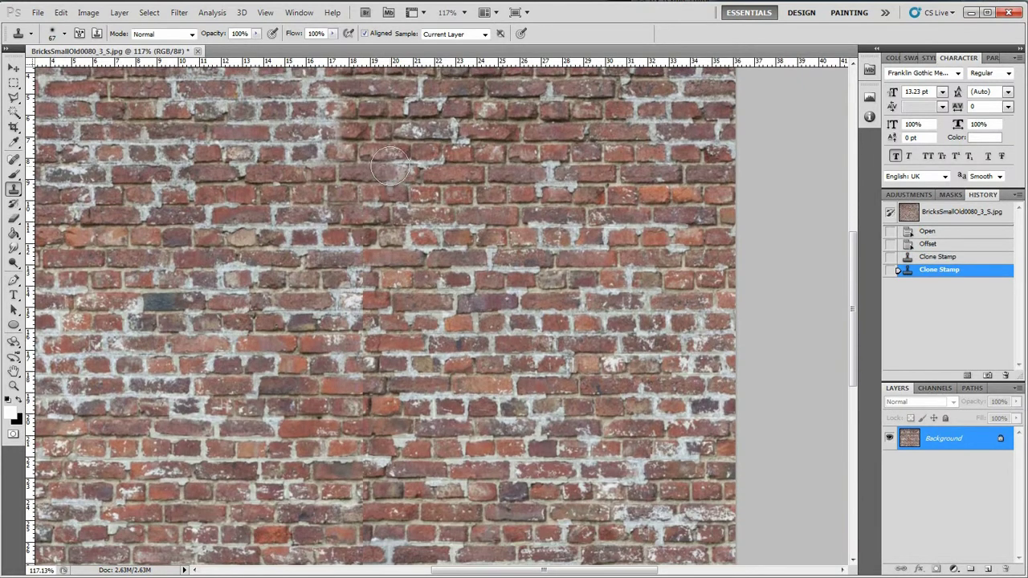
mouse_move(369, 215)
mouse_down()
mouse_move(376, 522)
mouse_move(403, 388)
mouse_up()
alt+scroll(374, 289, up, 2)
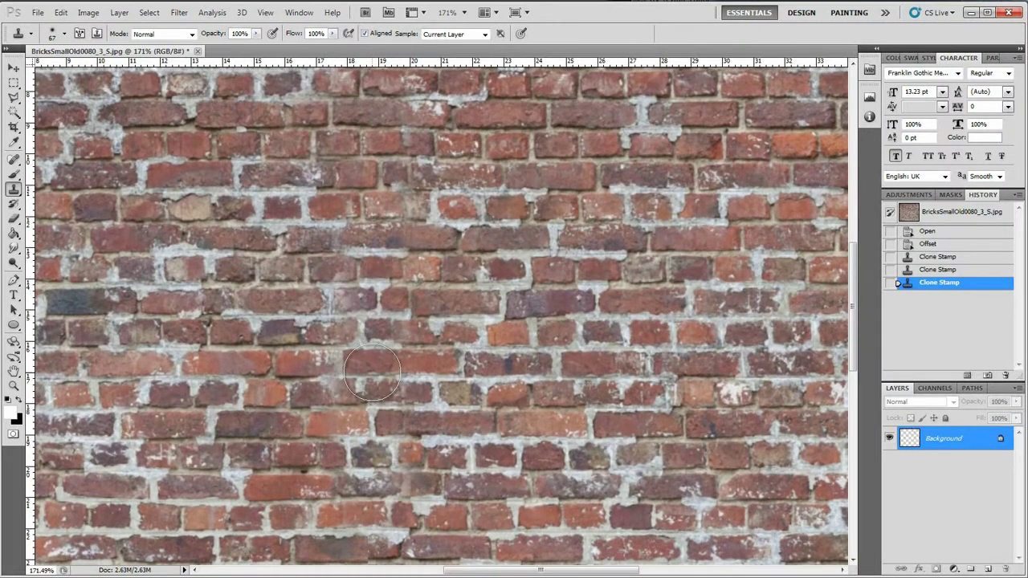
Clone brick texture over the vertical seam in the lower middle part of the brick image
scroll(367, 374, down, 2)
scroll(368, 374, down, 5)
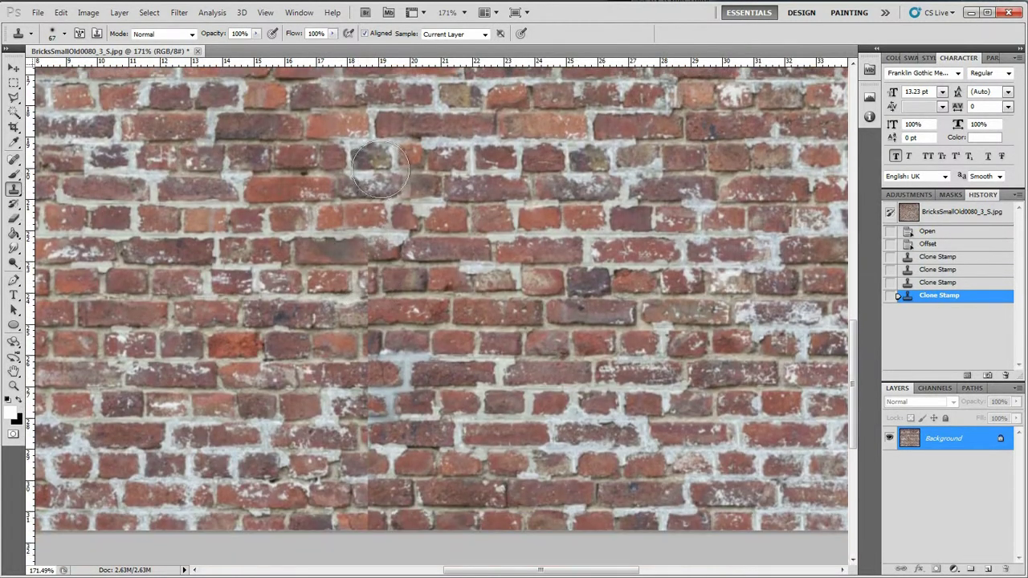
mouse_move(379, 169)
mouse_down()
mouse_move(372, 481)
mouse_move(383, 488)
mouse_move(370, 506)
mouse_move(401, 295)
mouse_up()
Clone whitish mortar and brick detail over the vertical seam near the top middle of the image
alt+scroll(402, 295, down, 3)
alt+scroll(404, 295, up, 1)
scroll(418, 293, up, 7)
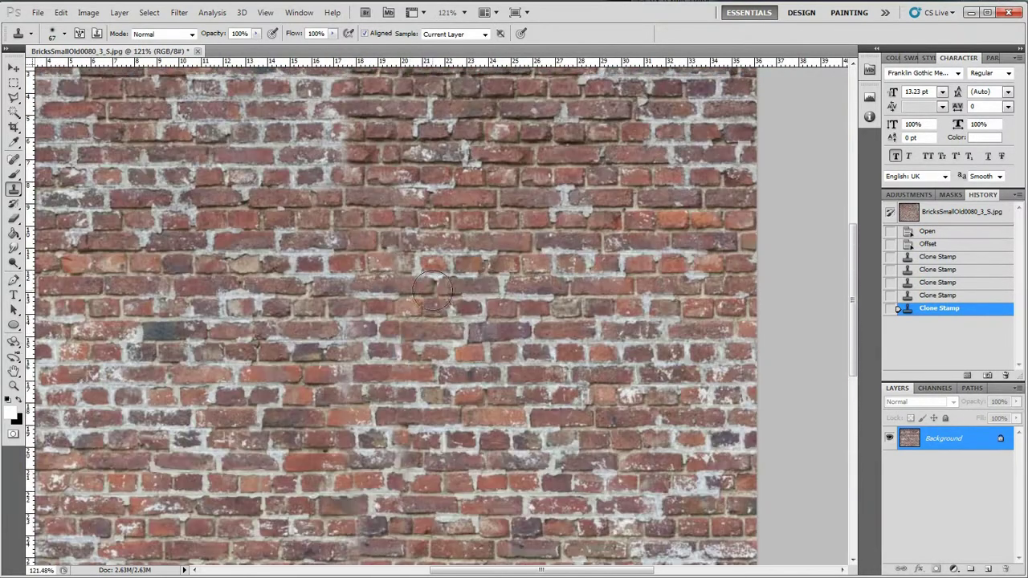
alt+scroll(432, 291, down, 4)
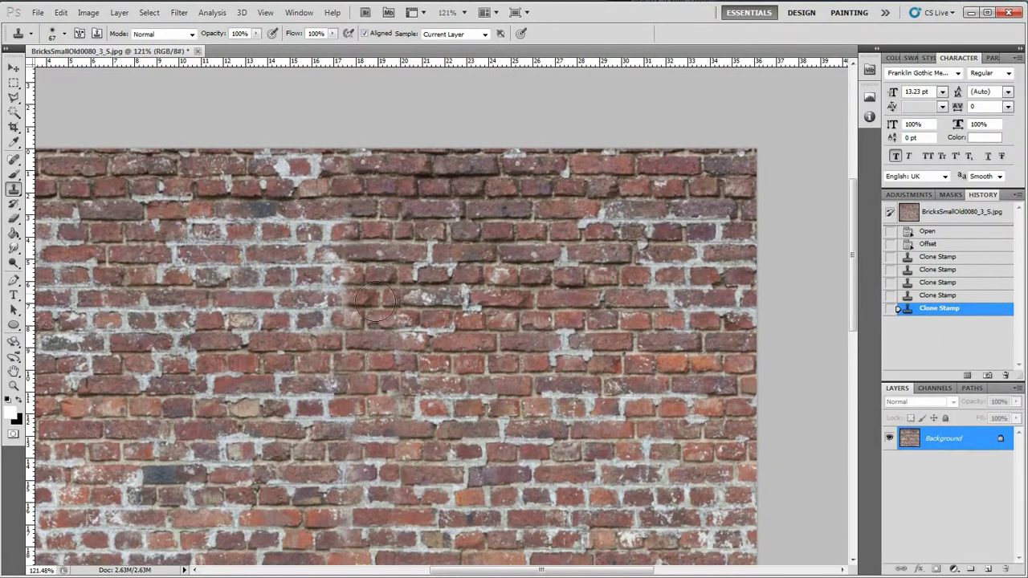
alt+scroll(396, 349, down, 4)
alt+scroll(436, 142, up, 5)
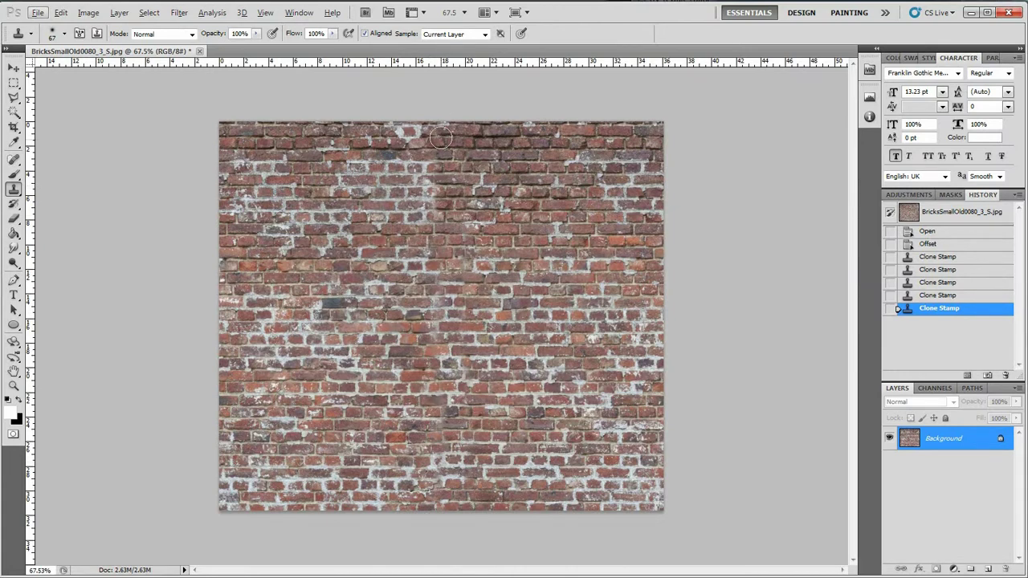
alt+scroll(462, 225, up, 3)
alt+scroll(553, 134, up, 2)
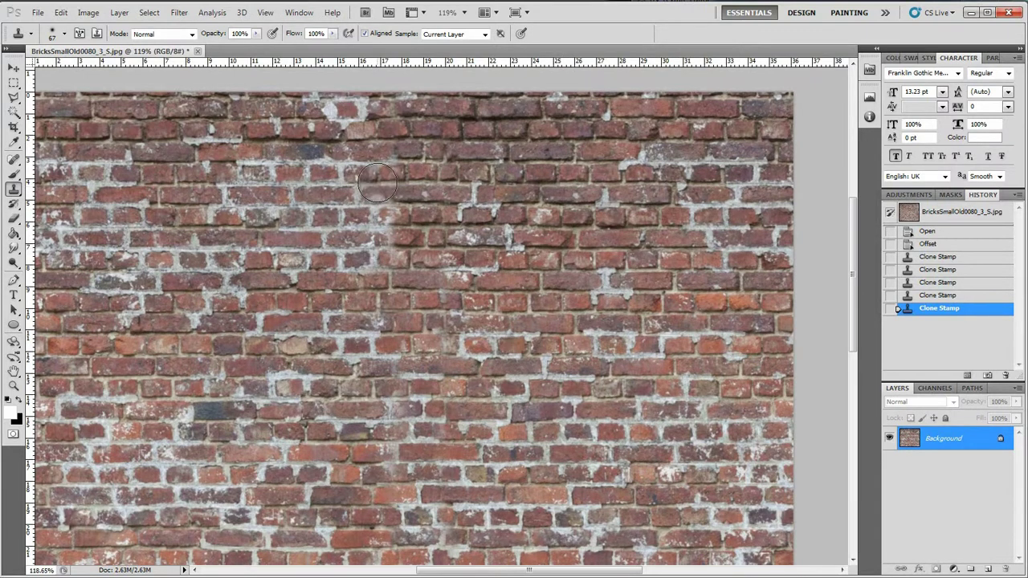
mouse_move(377, 184)
mouse_down()
mouse_move(262, 178)
mouse_move(365, 237)
mouse_move(325, 257)
mouse_move(285, 211)
mouse_move(213, 210)
mouse_move(236, 165)
mouse_move(191, 211)
mouse_move(139, 227)
mouse_move(182, 227)
mouse_up()
Offset the brick image by 0 pixels horizontally and 500 pixels vertically with wrap-around edges
alt+scroll(472, 285, down, 4)
alt+scroll(472, 285, down, 1)
alt+scroll(450, 338, up, 1)
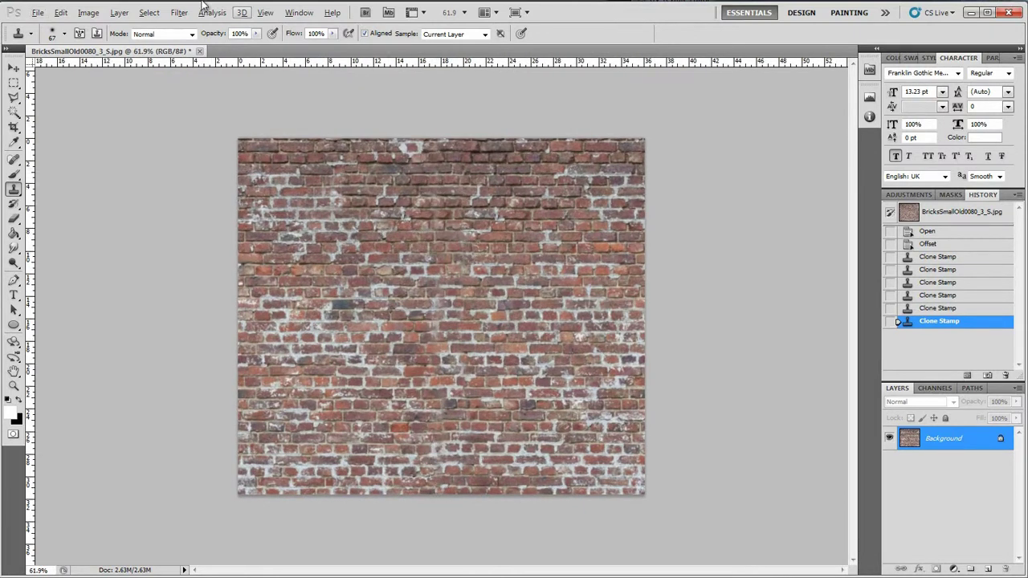
click(178, 12)
mouse_move(232, 267)
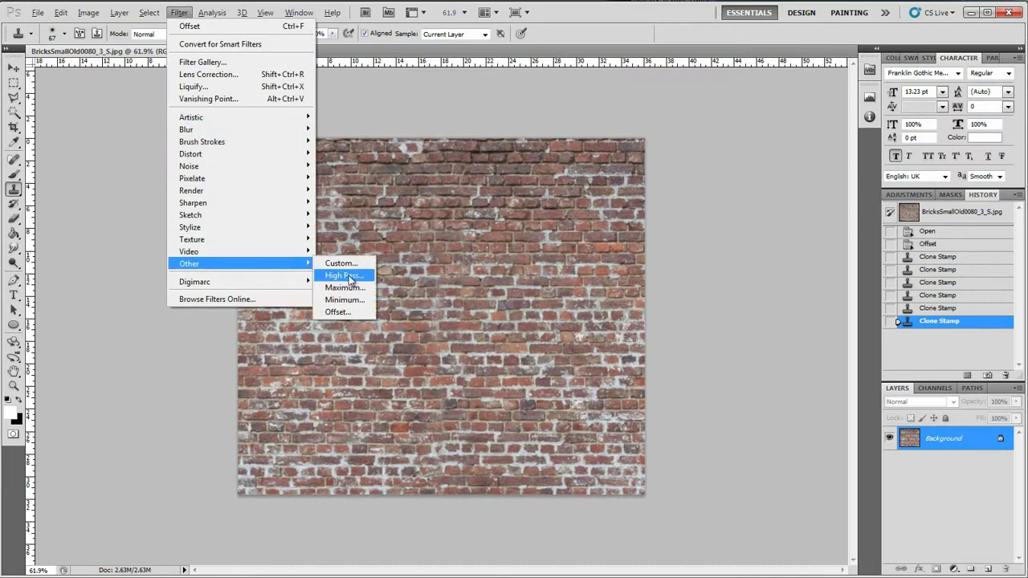
click(344, 316)
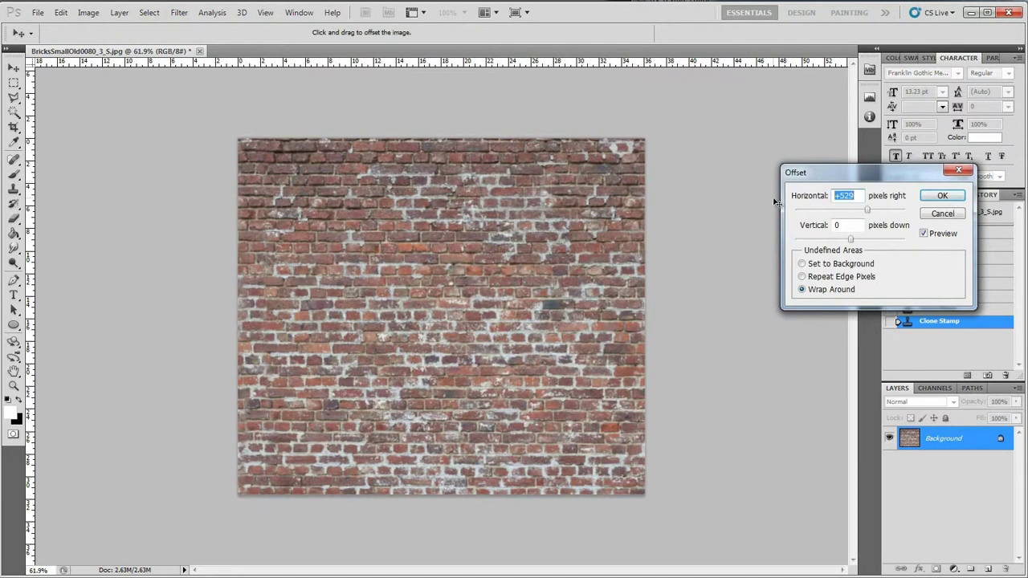
key(Tab)
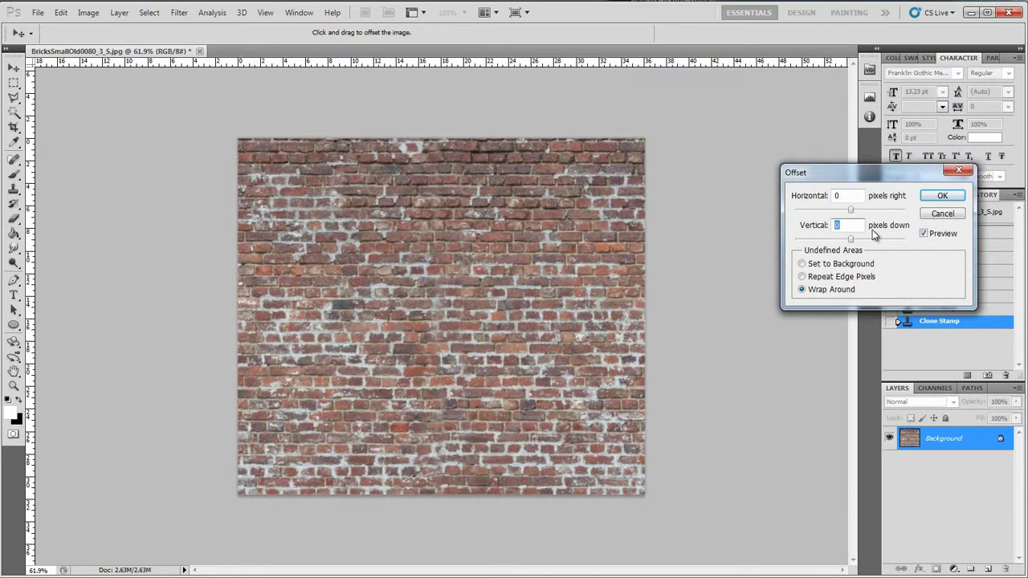
text(500)
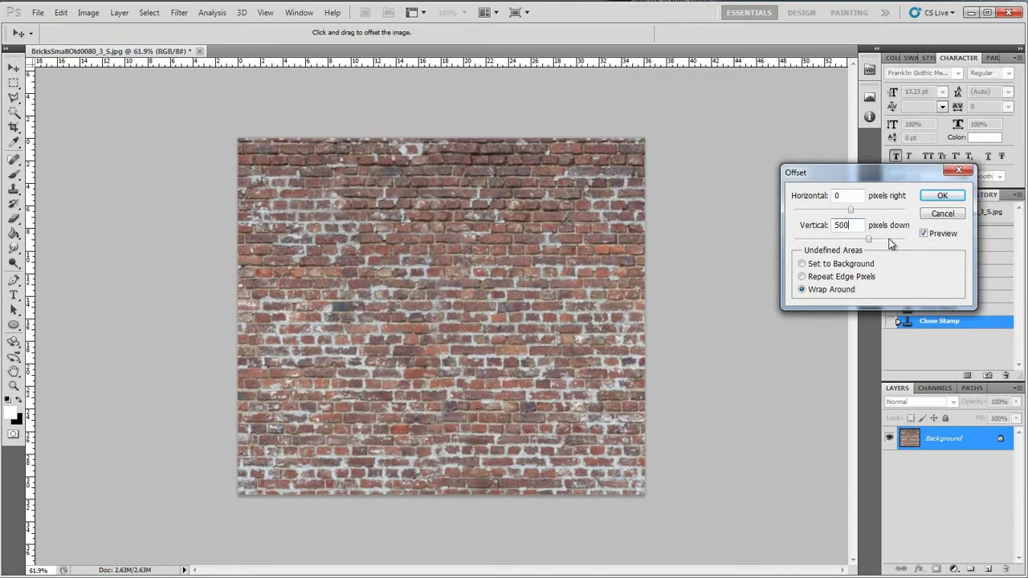
click(935, 198)
Clone a row of bricks along the horizontal seam across the full width of the image
alt+scroll(441, 368, up, 4)
alt+scroll(441, 369, up, 1)
alt+scroll(441, 369, down, 2)
alt+scroll(582, 347, up, 3)
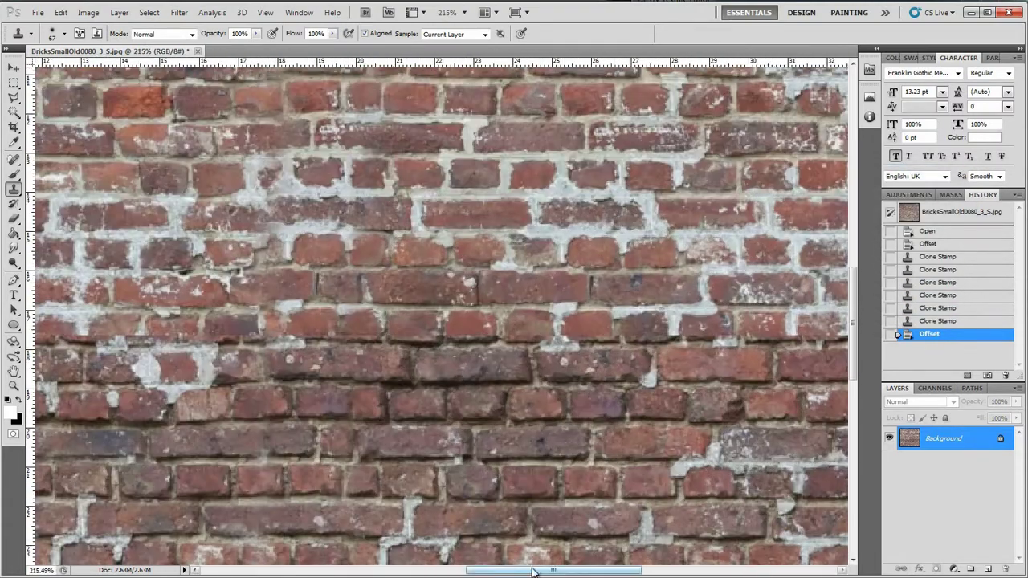
drag(542, 571, 596, 572)
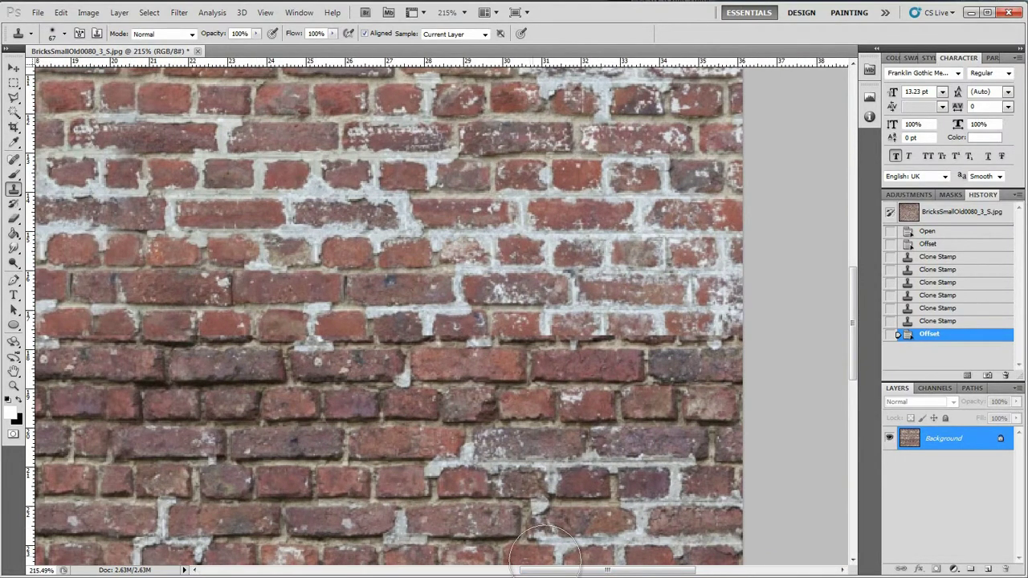
drag(535, 573, 376, 573)
alt+scroll(250, 242, down, 3)
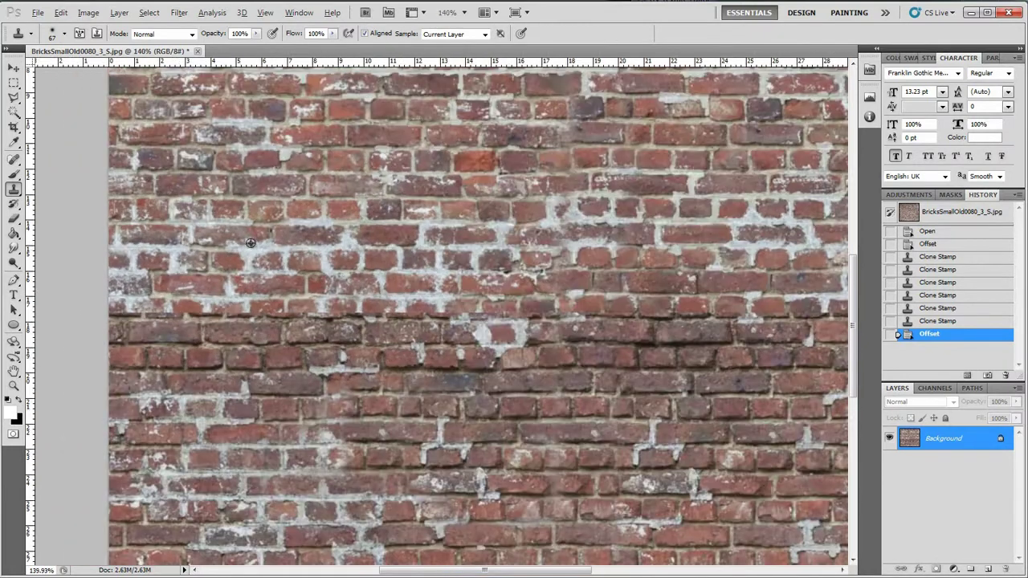
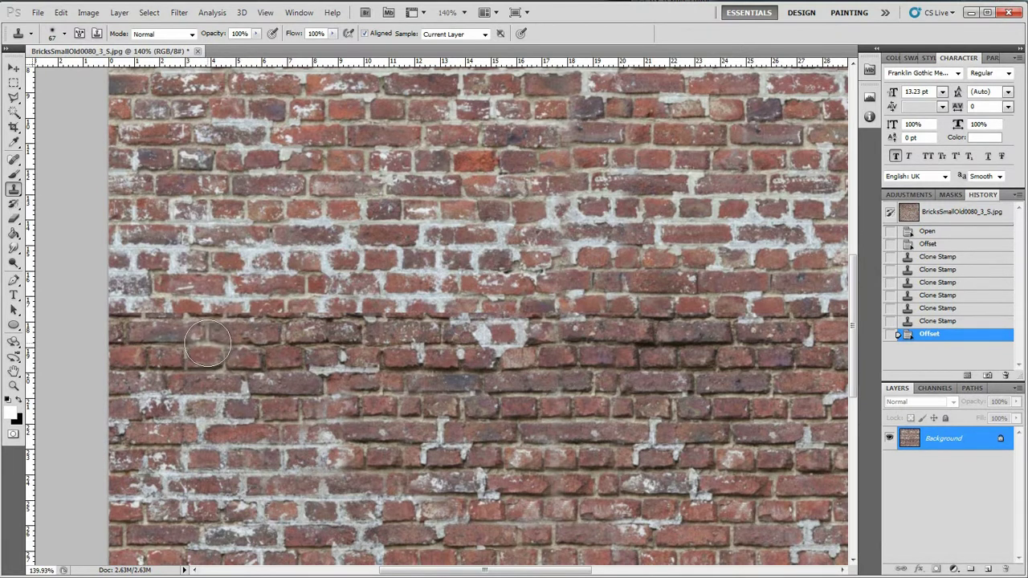
mouse_move(215, 312)
mouse_down()
mouse_move(612, 324)
mouse_move(641, 318)
mouse_move(590, 309)
mouse_move(827, 313)
mouse_up()
drag(534, 573, 623, 572)
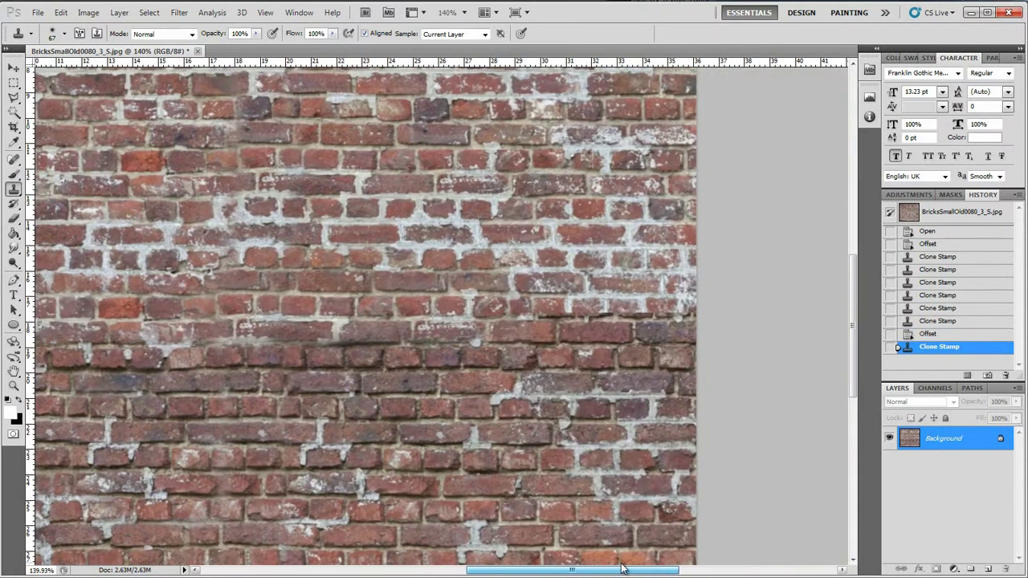
drag(681, 309, 411, 309)
Retouch the end of the horizontal seam at the image's right edge with the Clone Stamp
alt+scroll(337, 327, down, 4)
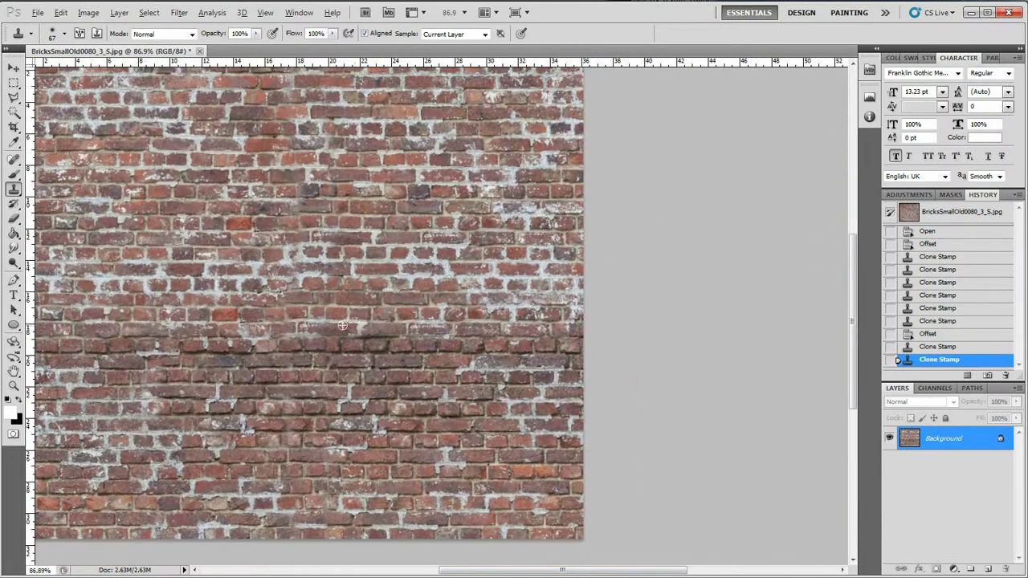
alt+scroll(480, 309, up, 4)
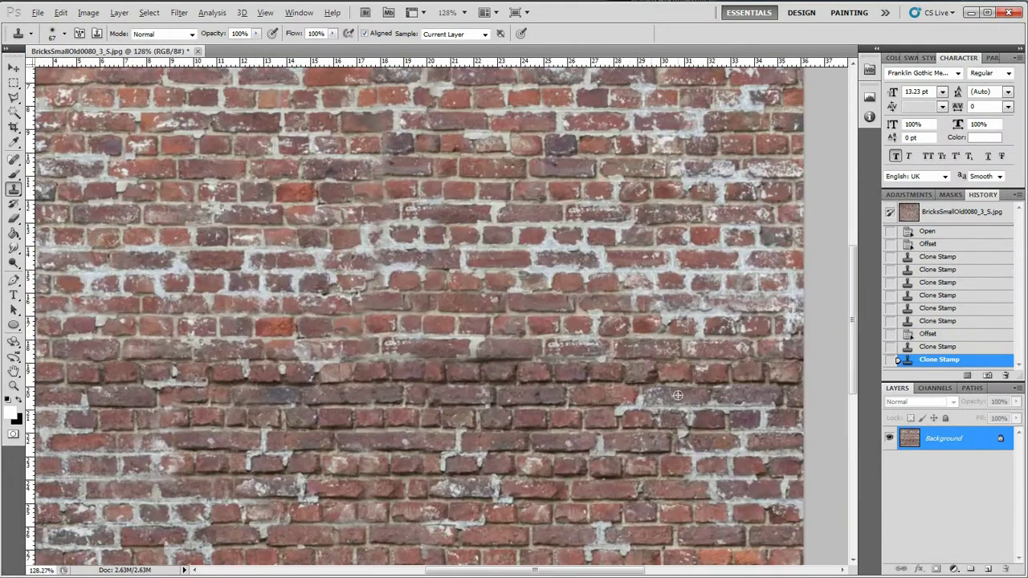
drag(554, 570, 595, 570)
alt+scroll(651, 199, up, 2)
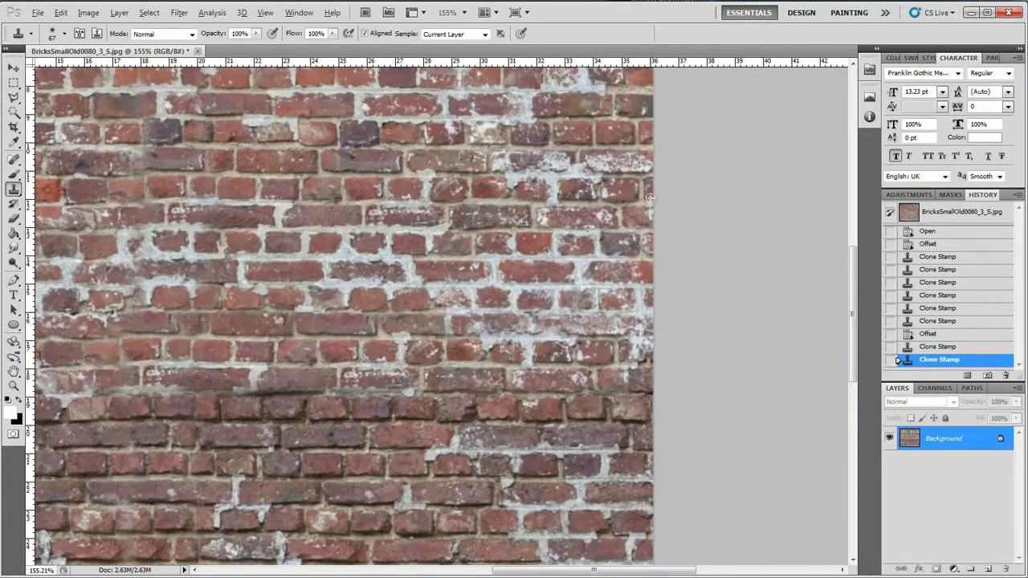
alt+scroll(625, 247, up, 1)
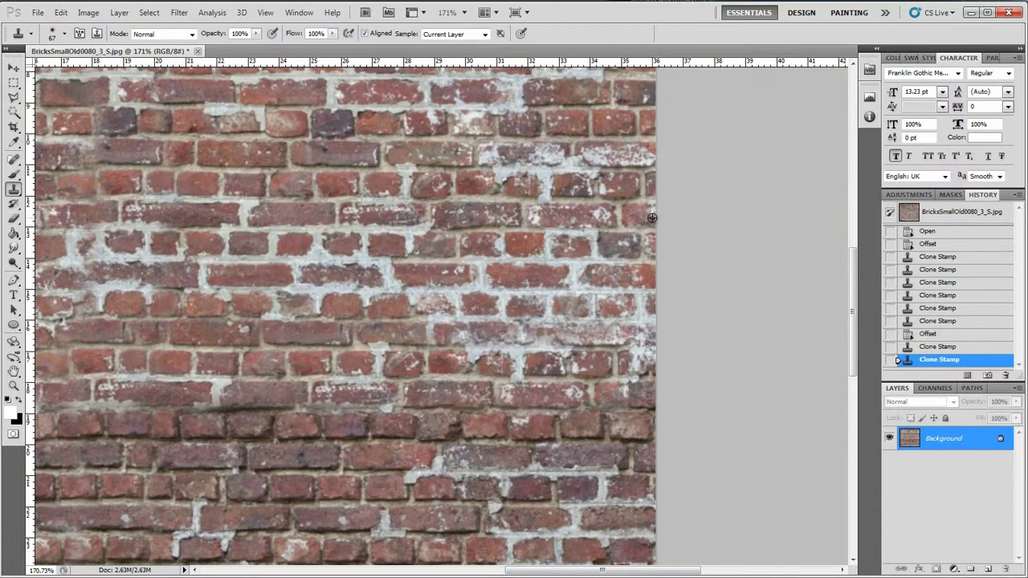
alt+scroll(660, 216, down, 3)
alt+scroll(746, 324, up, 3)
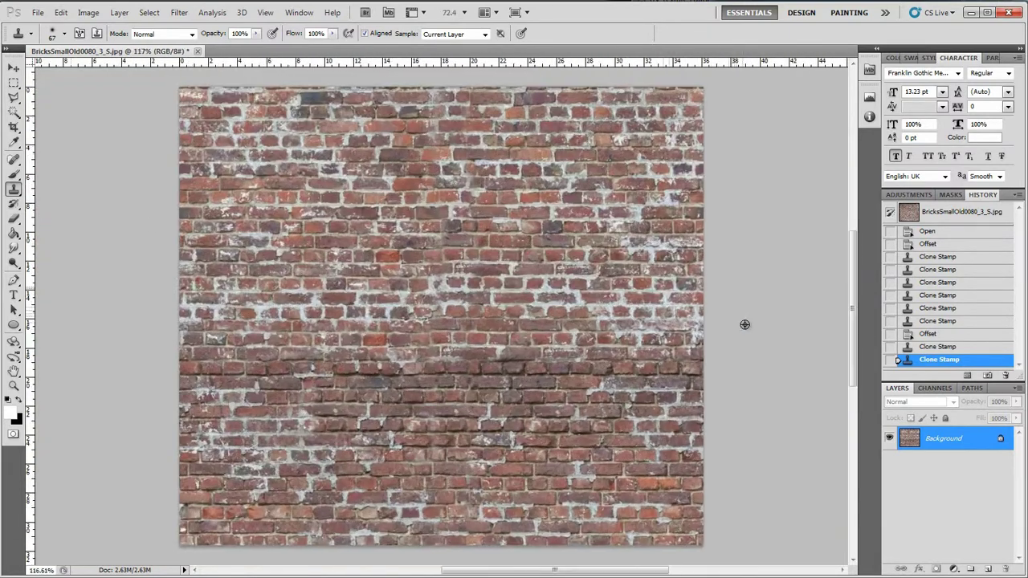
alt+scroll(684, 243, up, 2)
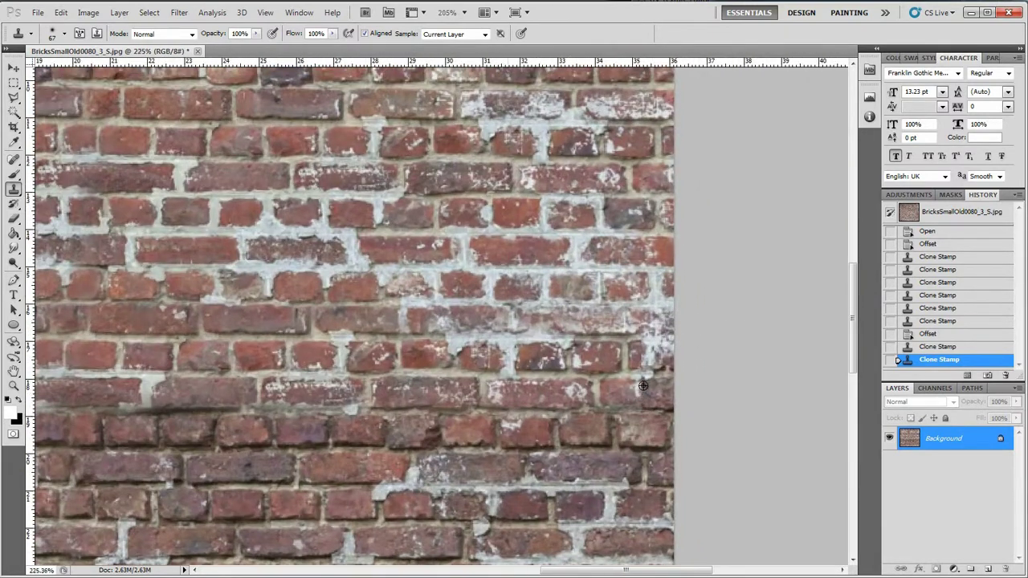
alt+scroll(642, 386, down, 3)
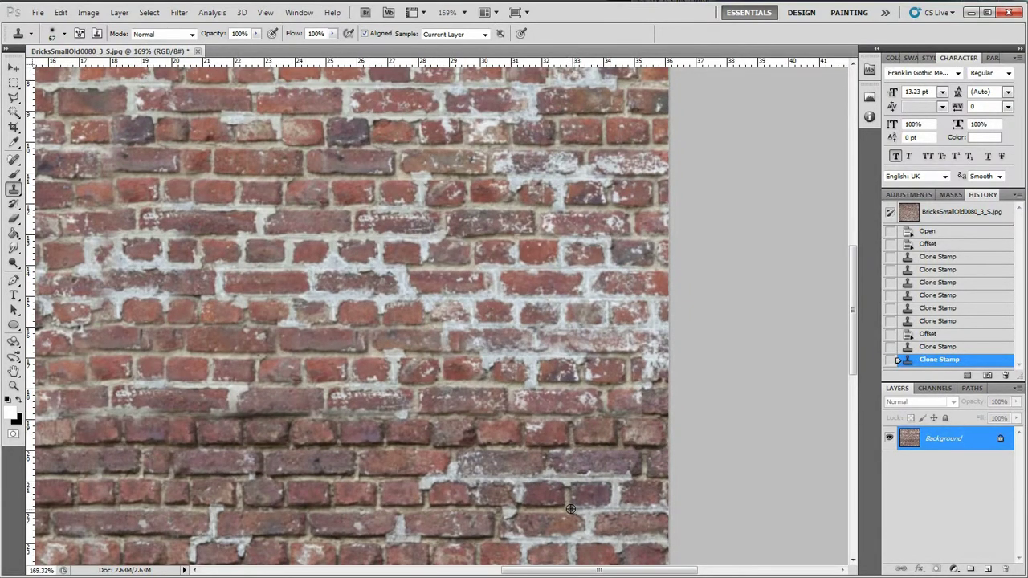
click(654, 378)
Save the texture as JPEG BricksSmallOld0080_3_S in sourceimages, replacing the existing file, at Maximum quality 10 with the Baseline ("Standard") format
alt+scroll(475, 373, down, 5)
alt+scroll(475, 373, up, 4)
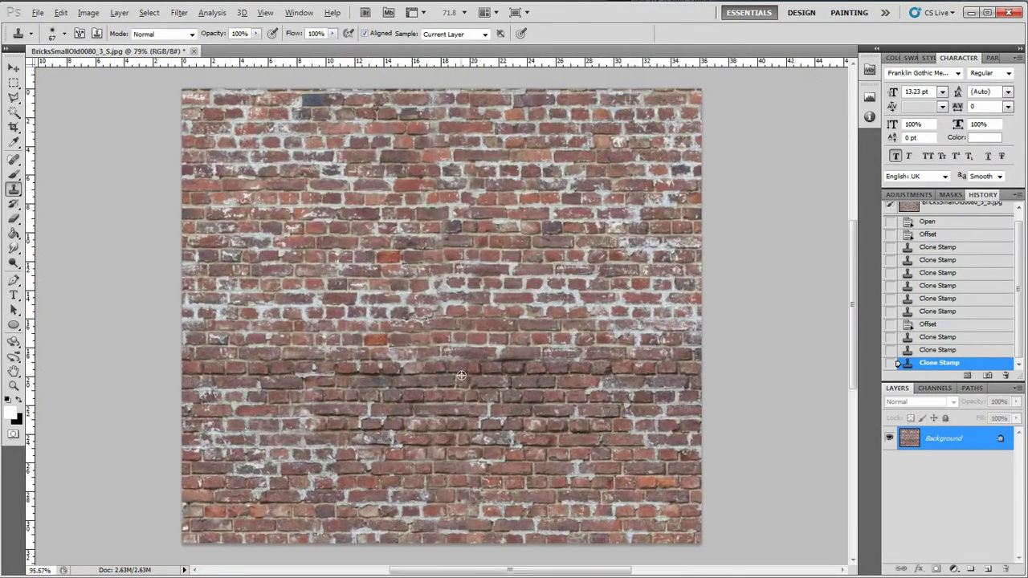
alt+scroll(475, 373, up, 2)
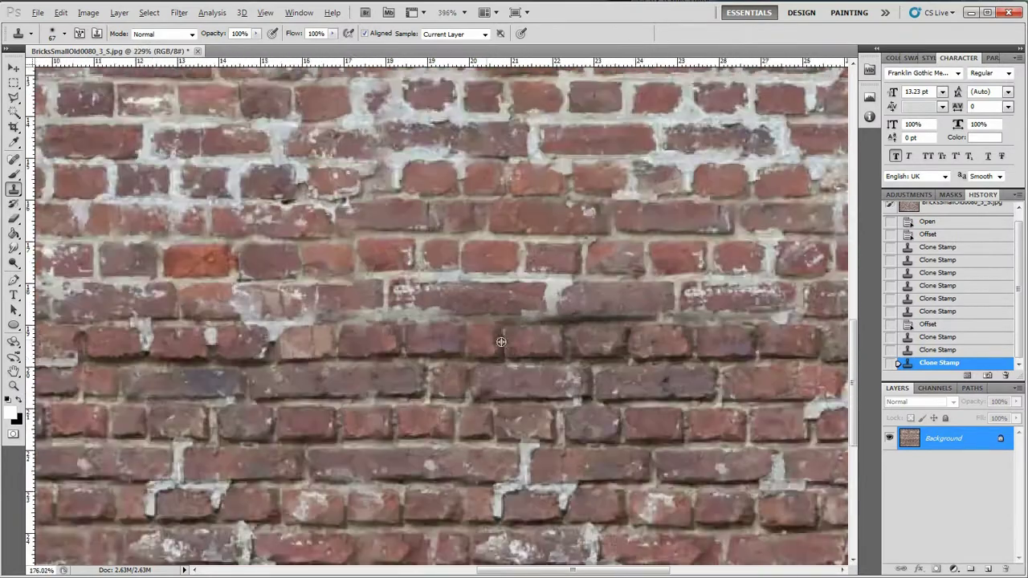
alt+scroll(511, 339, down, 10)
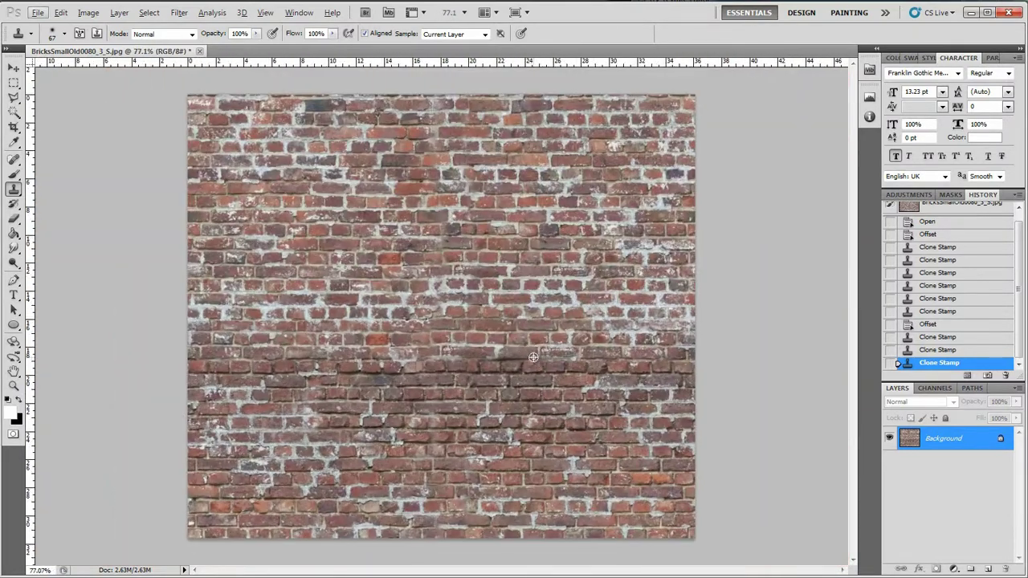
key(h)
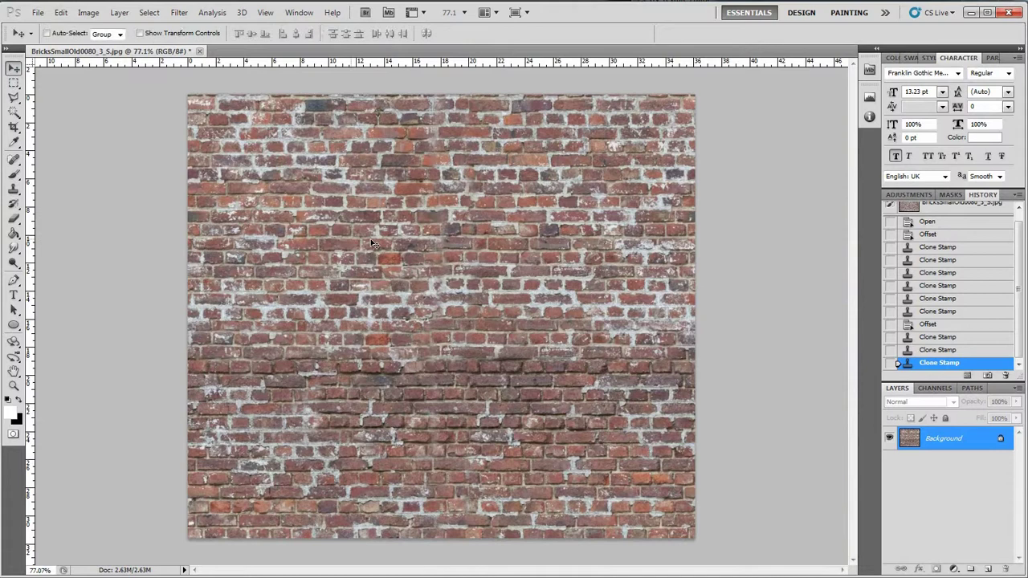
key(ctrl+s)
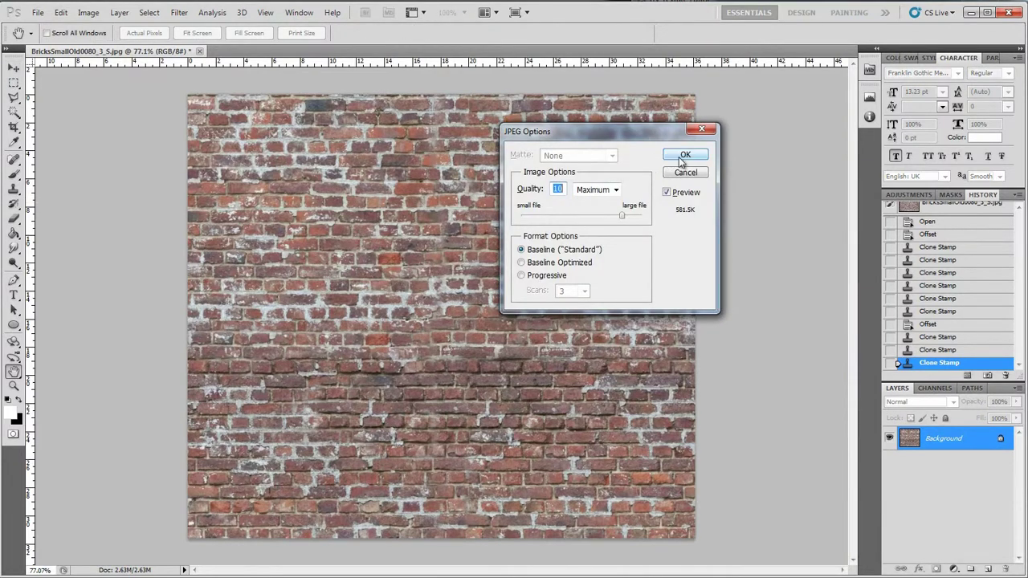
click(685, 155)
key(ctrl+shift+s)
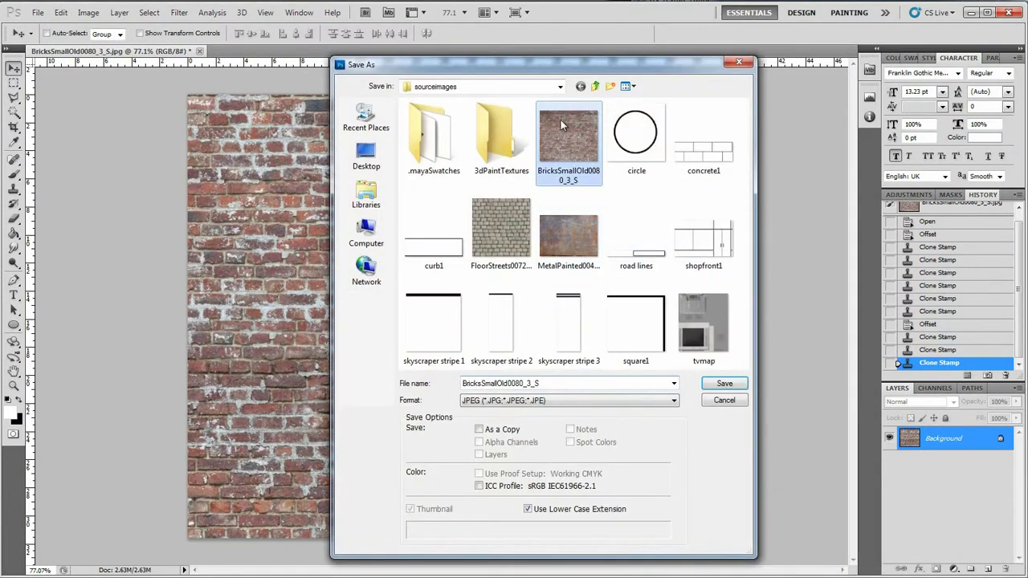
click(725, 384)
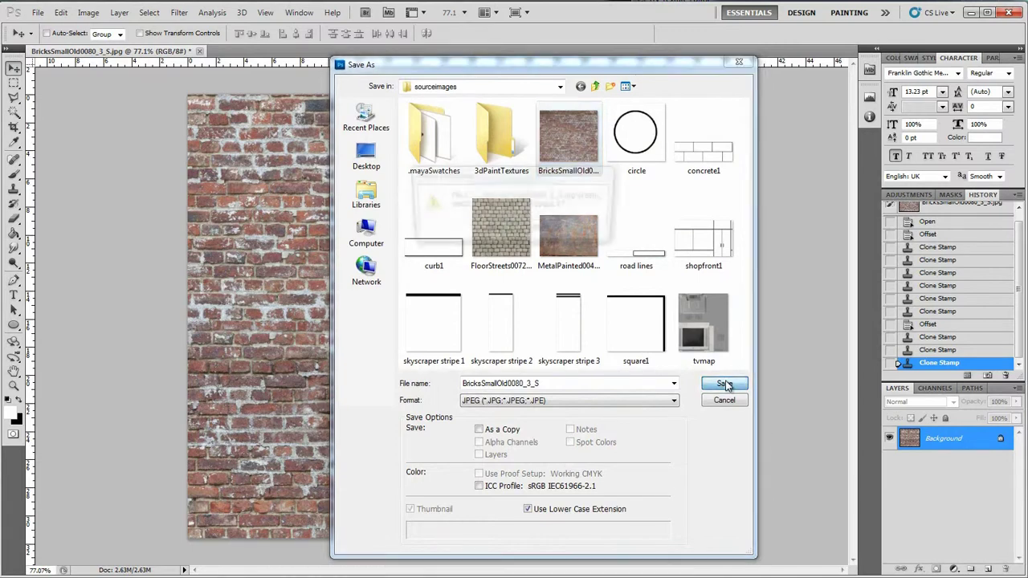
click(520, 252)
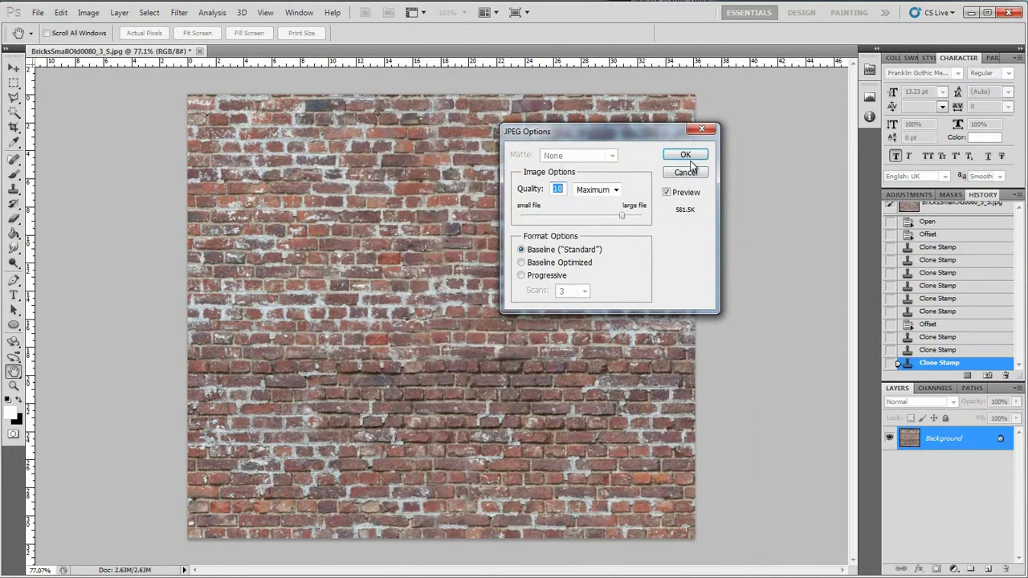
click(689, 157)
Switch to Maya, dismiss the UV Texture Editor, and delete the brick wall's construction history
click(970, 13)
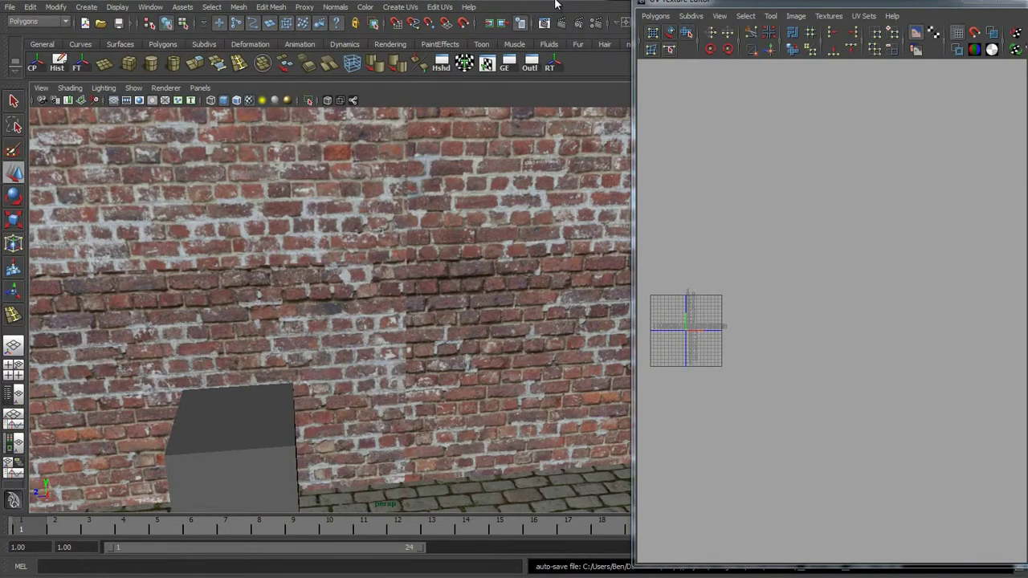
click(974, 3)
alt+drag(482, 281, 436, 273)
alt+middle_drag(436, 273, 509, 340)
alt+right_drag(509, 339, 463, 313)
alt+drag(397, 221, 437, 237)
alt+middle_drag(438, 237, 502, 265)
alt+right_drag(502, 265, 480, 246)
click(482, 246)
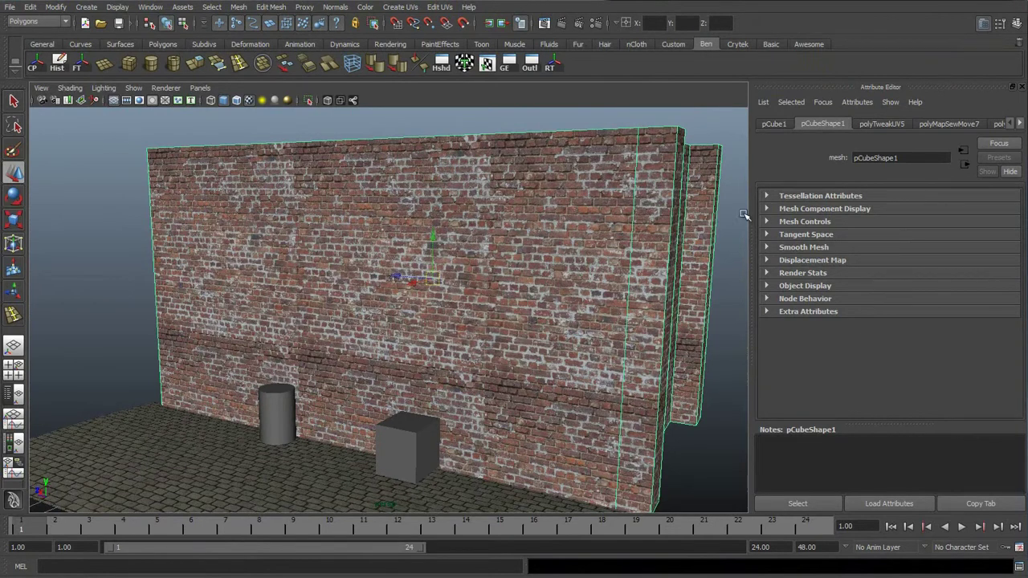
click(61, 67)
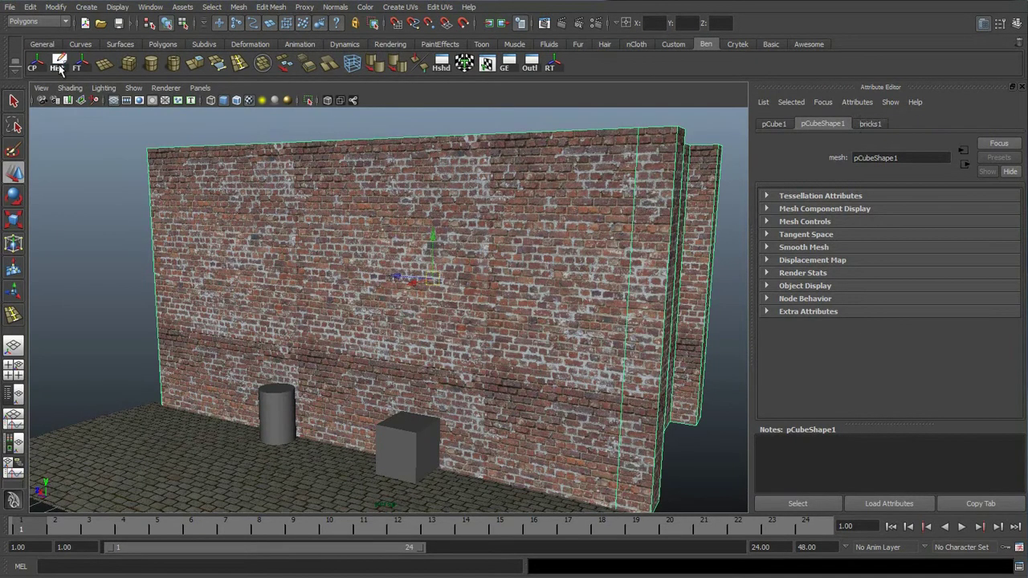
Reload the image BricksSmallOld0080_3_S.jpg in the file texture behind the wall's bricks1 material colour
click(867, 125)
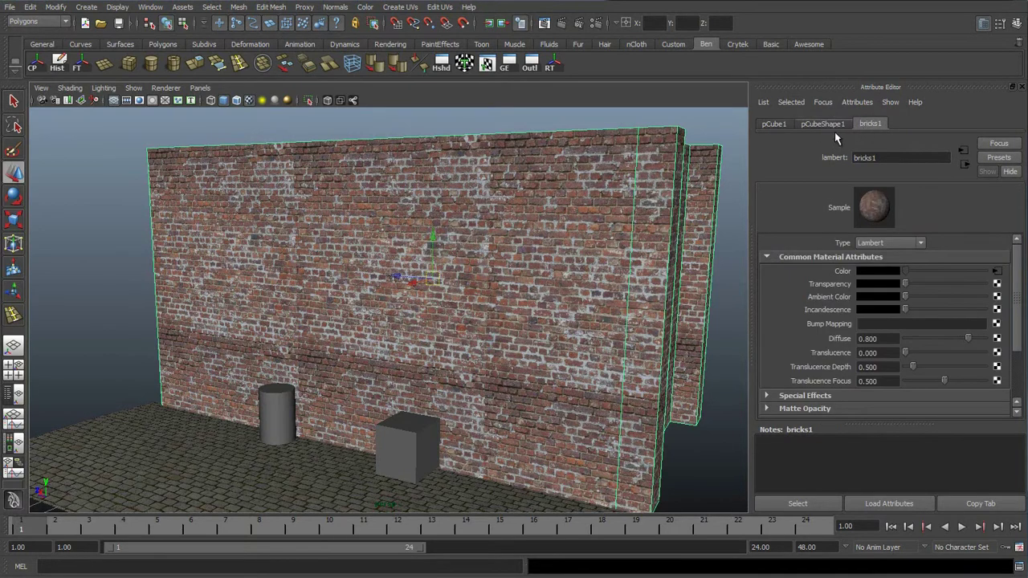
click(997, 272)
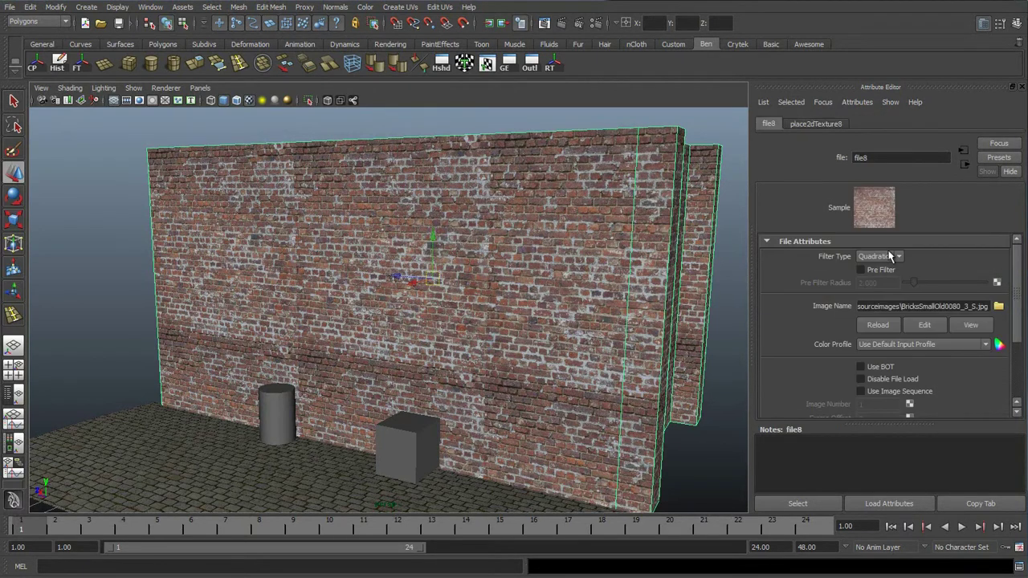
click(604, 215)
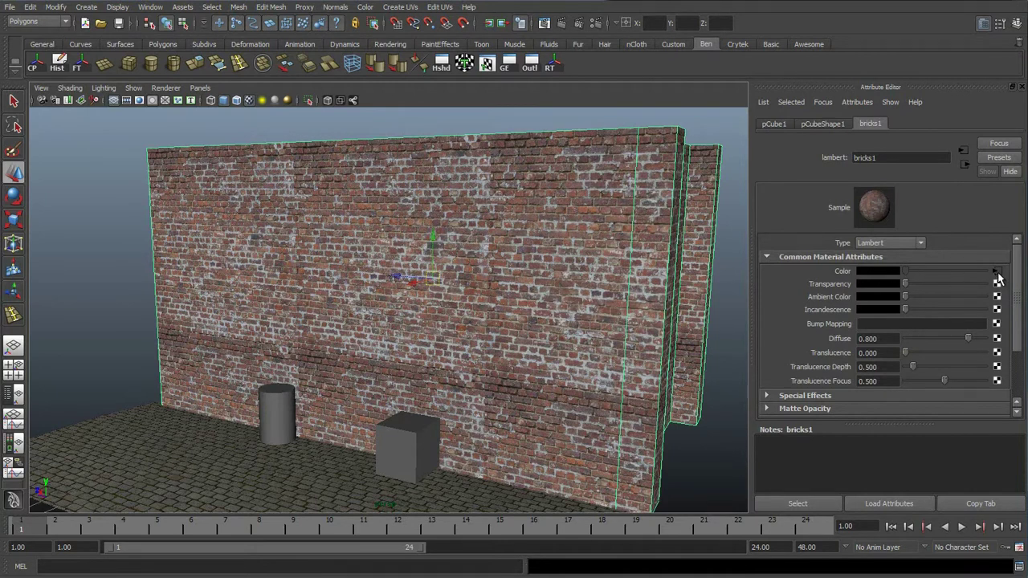
click(996, 273)
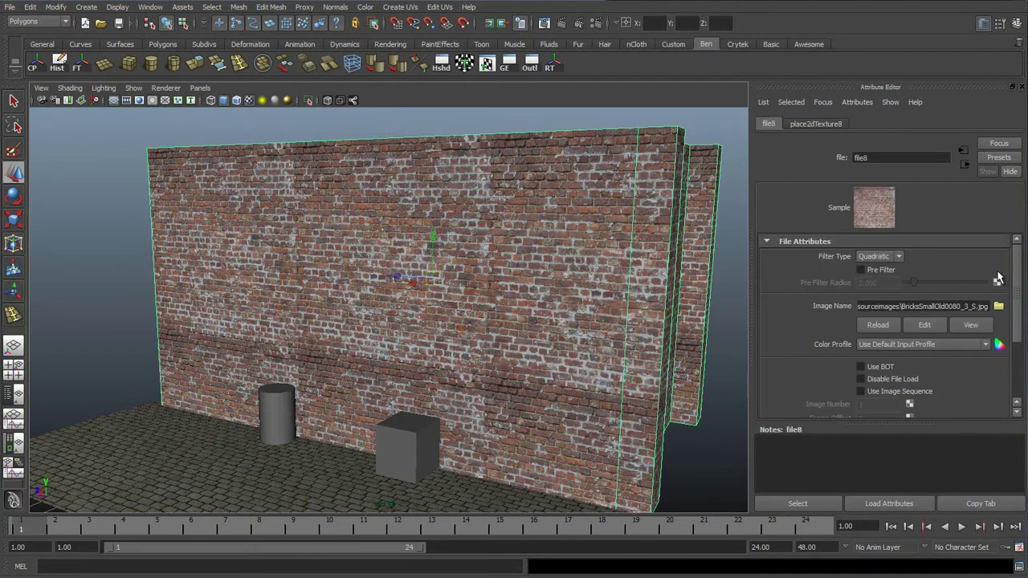
click(878, 325)
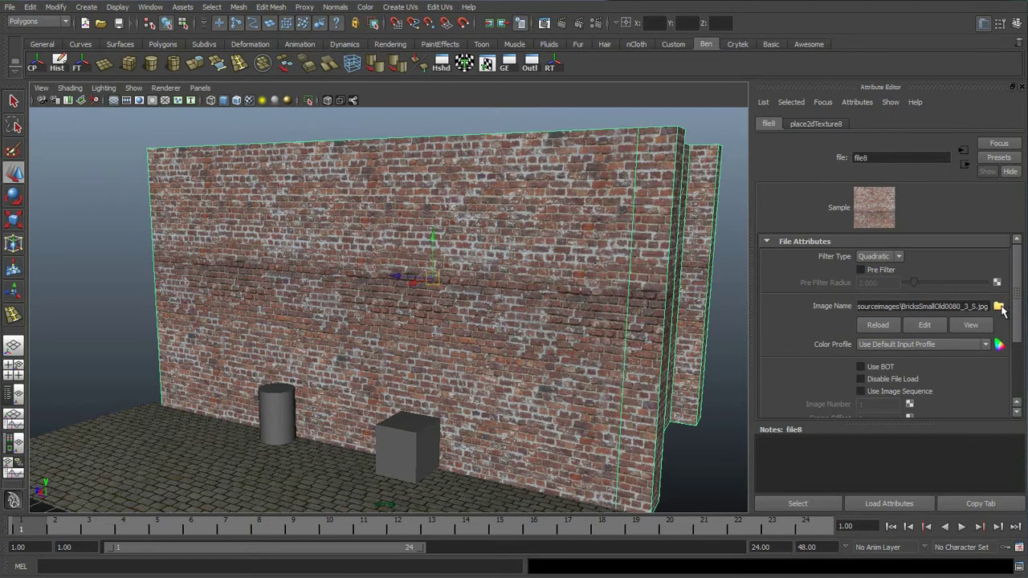
Examine the reloaded brick texture up close along the wall to check how it tiles
scroll(541, 291, up, 5)
alt+drag(541, 282, 466, 335)
scroll(474, 335, up, 2)
scroll(490, 333, down, 6)
scroll(495, 332, up, 4)
scroll(499, 327, up, 1)
right_drag(527, 279, 573, 257)
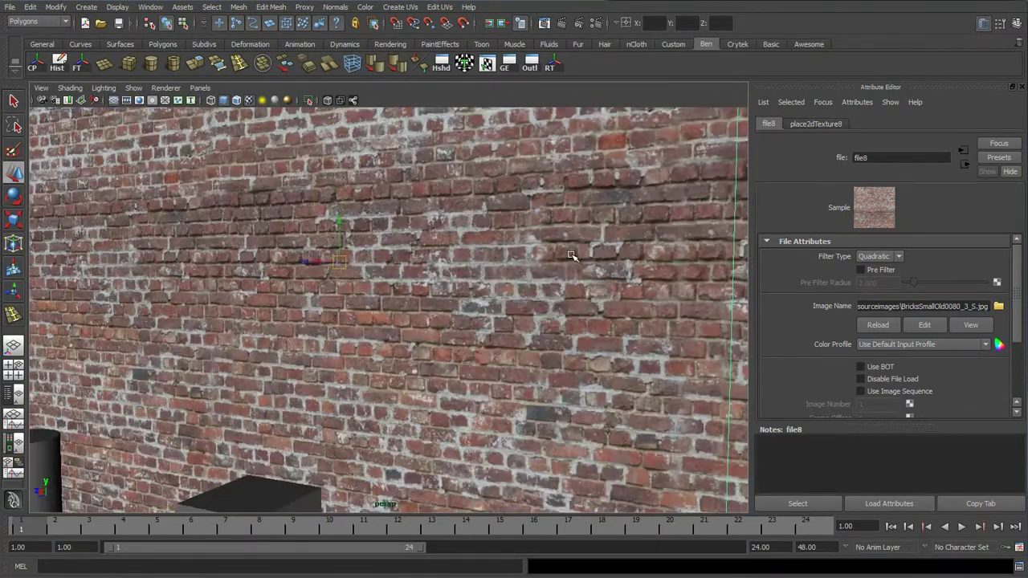
scroll(594, 278, down, 6)
Assign a new Lambert material to the cylinder beside the wall and name it metal
click(615, 296)
scroll(411, 328, up, 3)
alt+drag(411, 327, 414, 305)
scroll(417, 330, down, 4)
alt+middle_drag(346, 326, 417, 294)
scroll(417, 294, up, 4)
mouse_move(401, 307)
alt+mouse_down()
mouse_move(412, 294)
mouse_move(403, 300)
alt+mouse_up()
mouse_move(451, 274)
alt+middle_down()
mouse_move(367, 278)
mouse_move(458, 280)
alt+middle_up()
scroll(369, 288, up, 2)
scroll(370, 288, up, 1)
scroll(413, 320, down, 2)
scroll(413, 321, up, 2)
click(410, 319)
scroll(507, 268, down, 2)
scroll(431, 316, up, 2)
right_drag(432, 318, 443, 502)
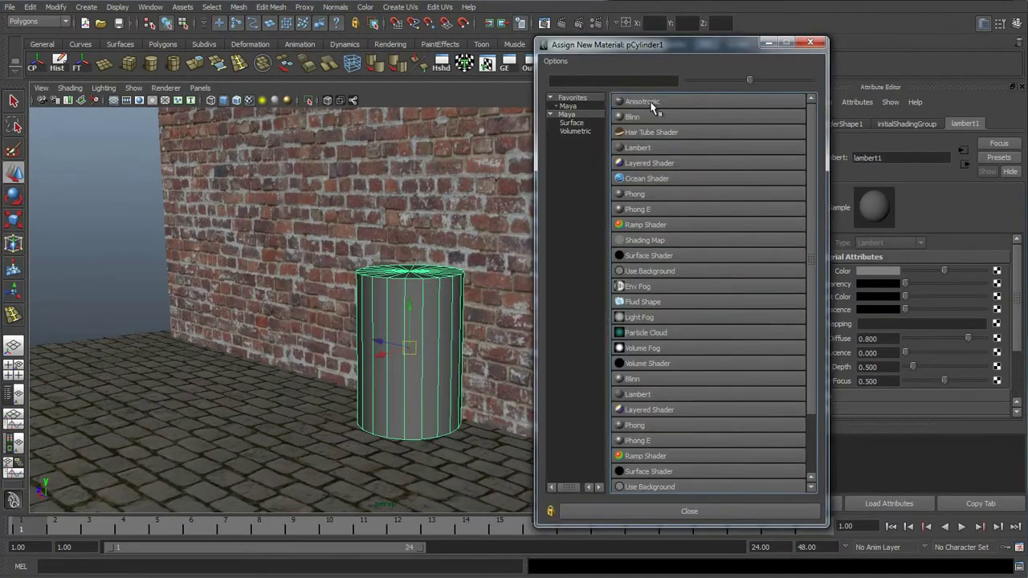
click(638, 148)
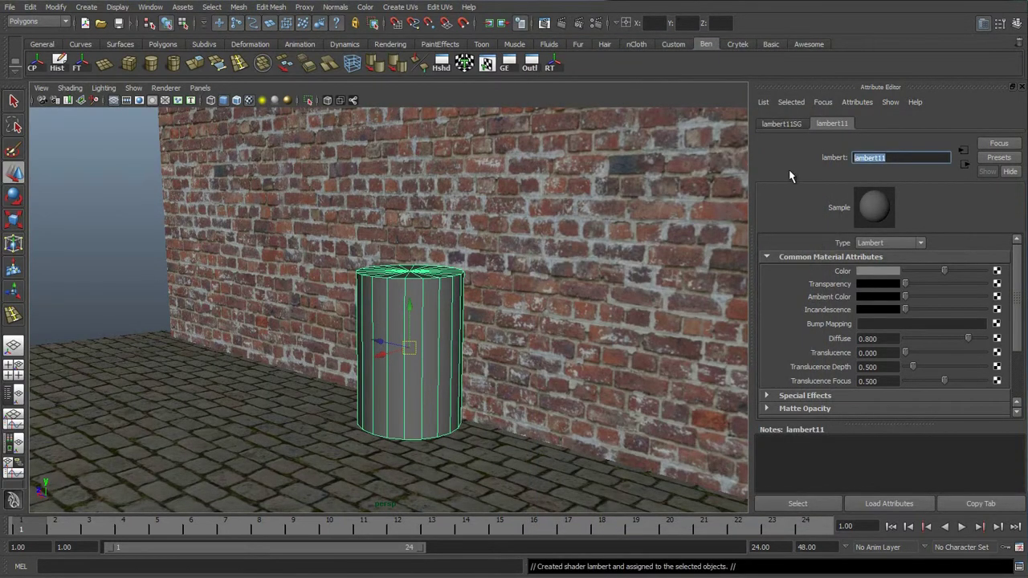
text(metal)
key(Return)
click(456, 320)
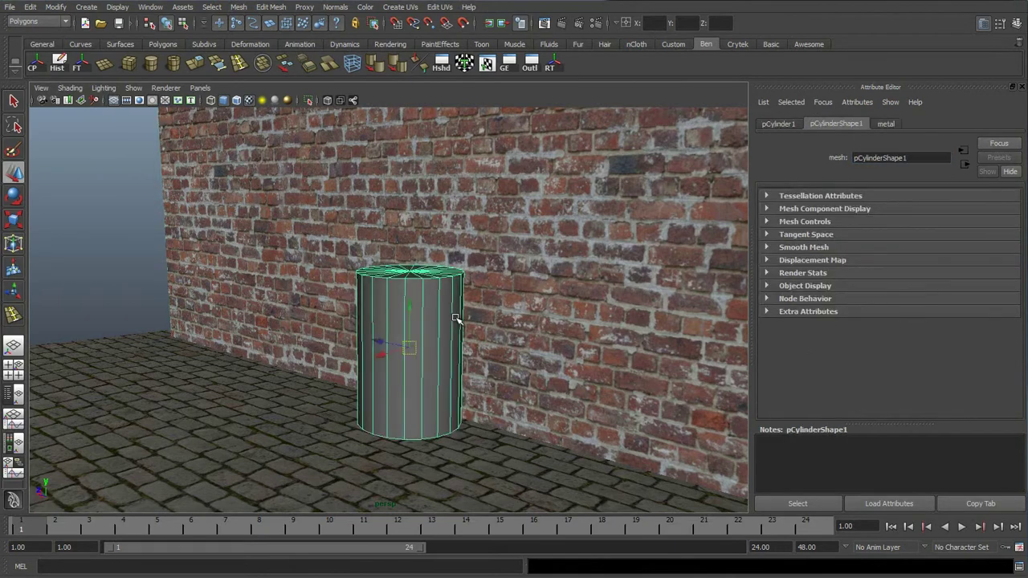
Change the type of the cylinder's metal material to Phong
alt+drag(466, 318, 536, 299)
scroll(536, 298, down, 4)
scroll(429, 290, up, 2)
alt+drag(429, 291, 464, 276)
click(887, 123)
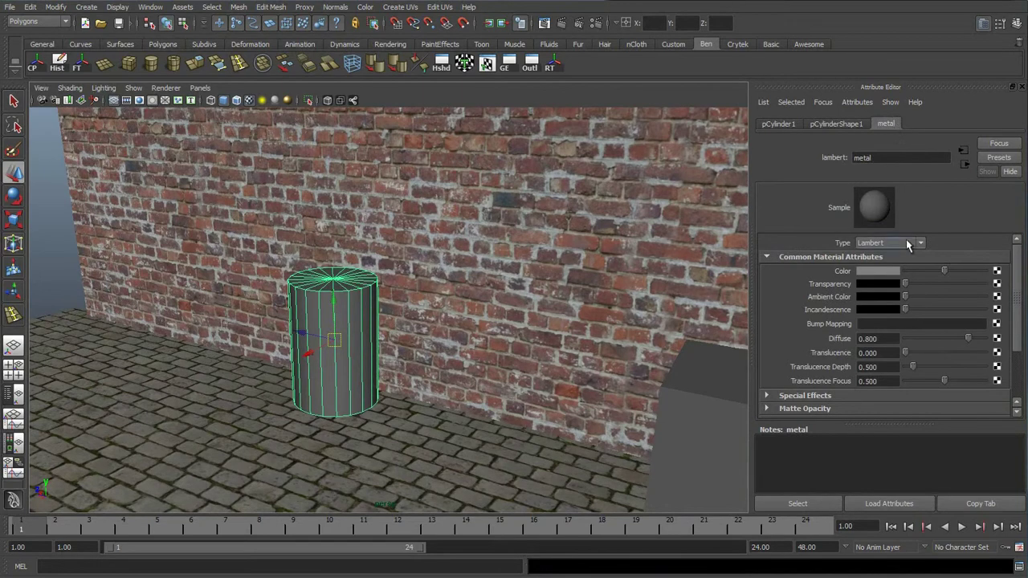
click(907, 243)
click(887, 303)
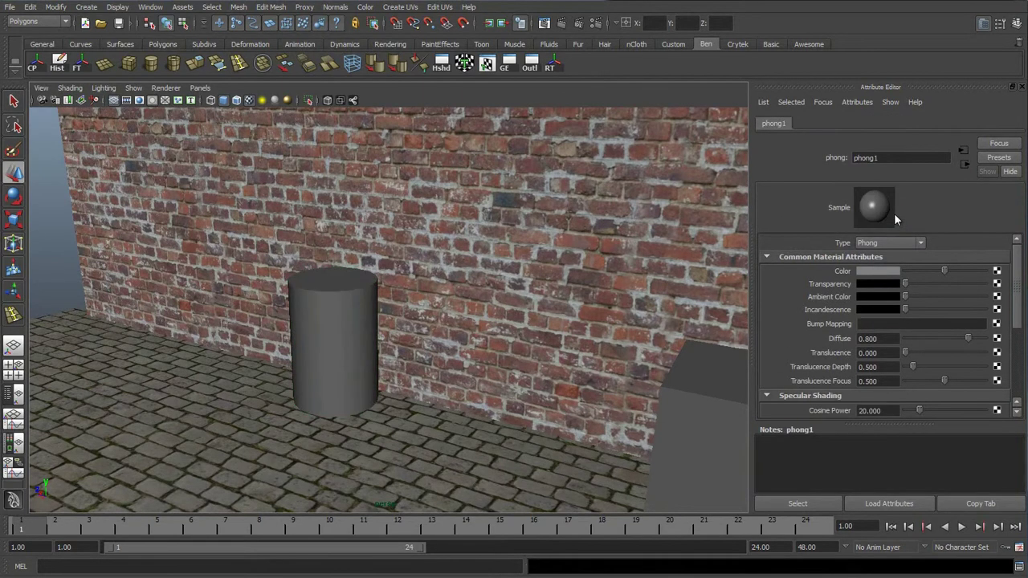
Rename the cylinder's Phong material as metal
alt+drag(353, 309, 409, 282)
click(409, 281)
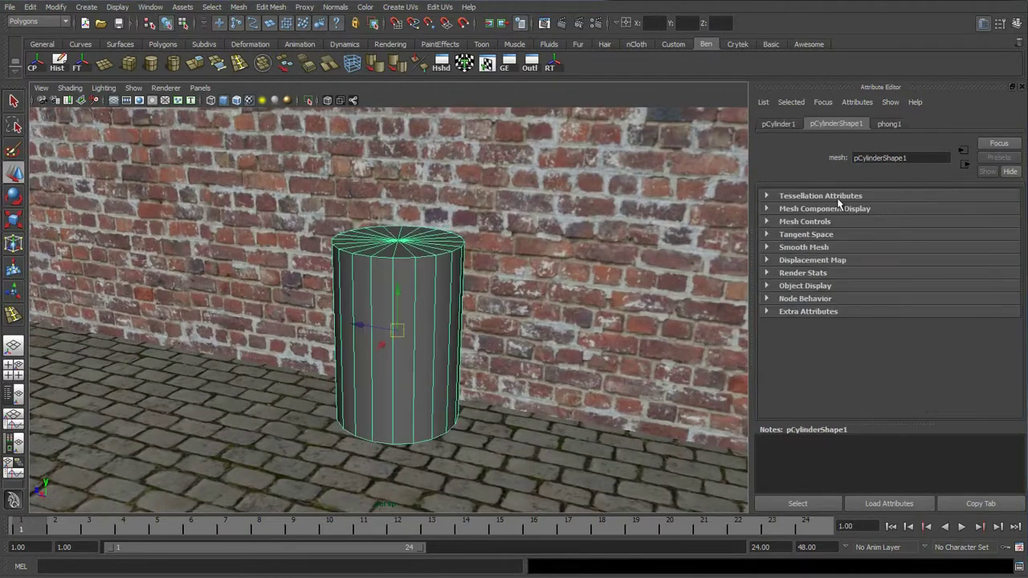
click(890, 125)
scroll(458, 238, down, 2)
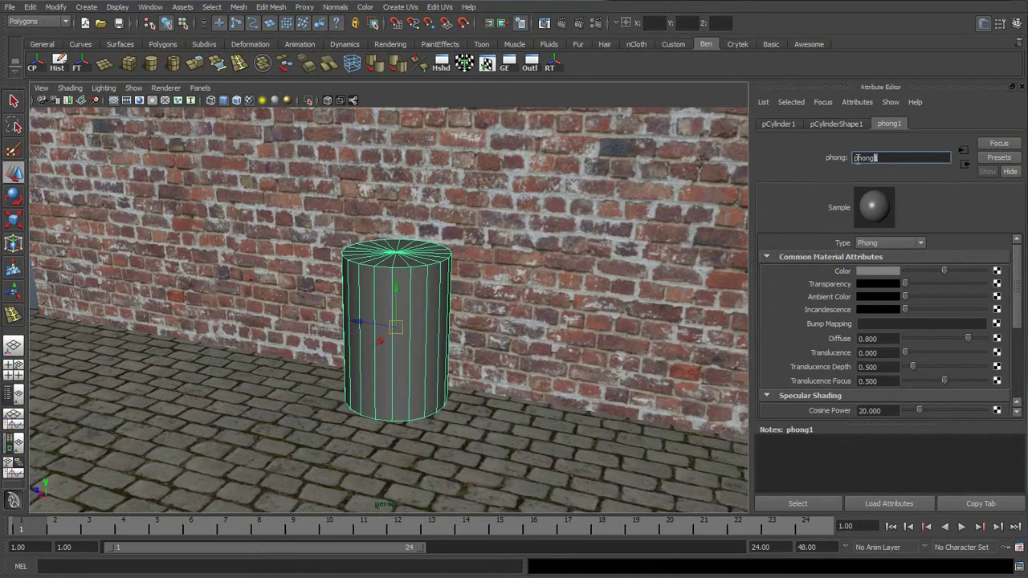
click(903, 165)
text(metal)
key(Return)
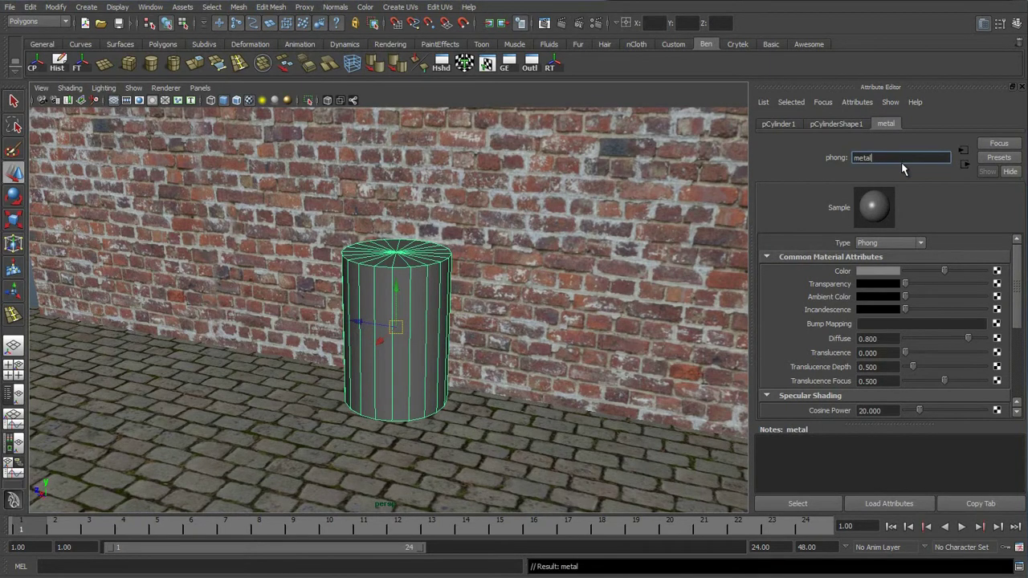
Connect a File texture to the metal material's colour and load MetalPainted0048_1_M.jpg from sourceimages into it
click(997, 272)
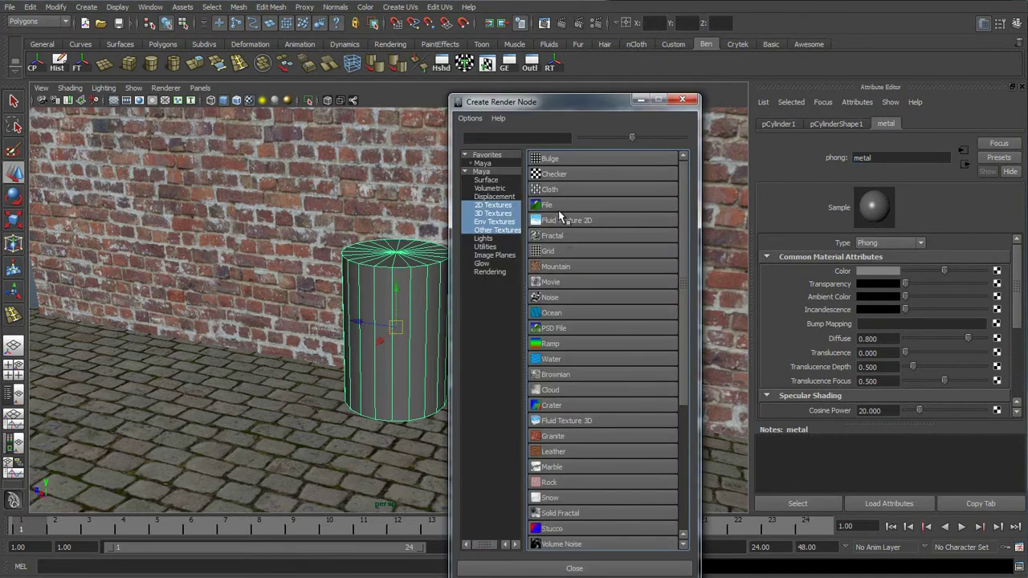
click(557, 208)
click(999, 307)
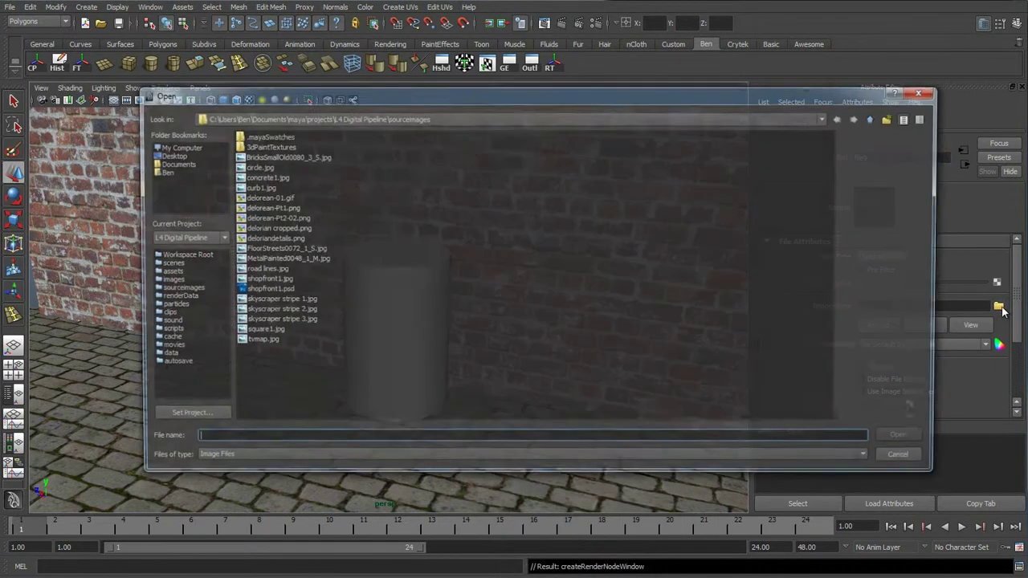
click(279, 198)
key(Up)
key(Up)
key(Up)
key(Up)
key(Down)
key(Down)
key(Down)
key(Down)
key(Down)
key(Down)
key(Down)
key(Down)
key(Down)
key(Down)
key(Down)
key(Down)
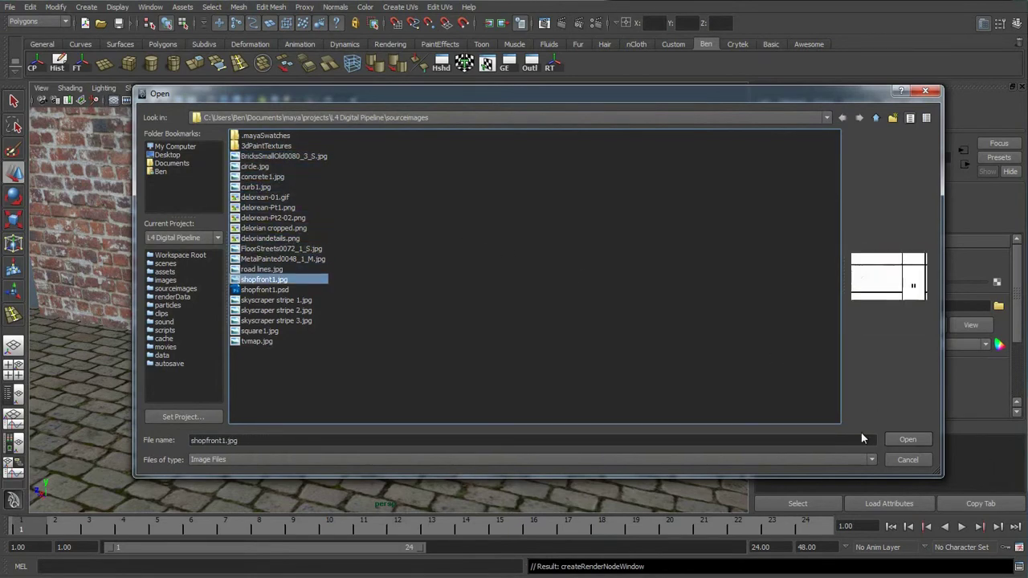
key(Up)
key(Up)
click(907, 439)
right_drag(426, 307, 476, 294)
alt+drag(358, 290, 418, 317)
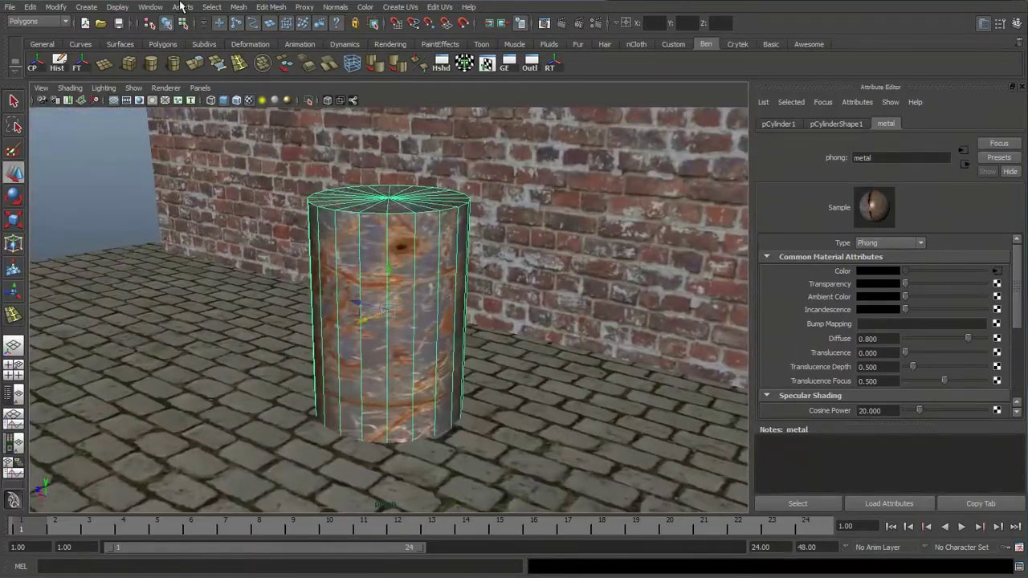
click(238, 65)
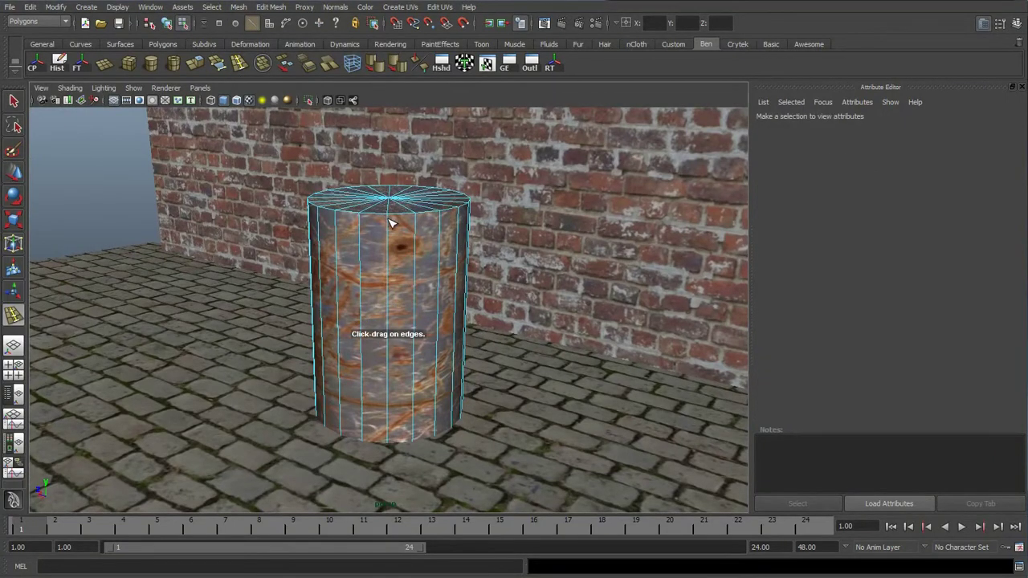
click(15, 102)
right_drag(396, 292, 401, 322)
key(ctrl+z)
key(ctrl+z)
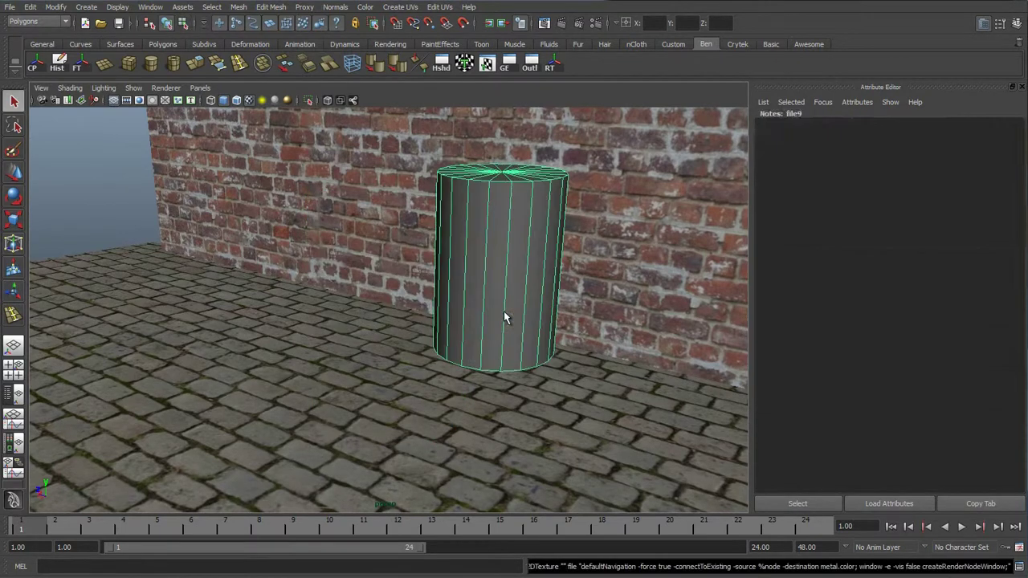
Select the faces around the cylinder's side and extrude them
right_drag(498, 262, 503, 259)
click(503, 259)
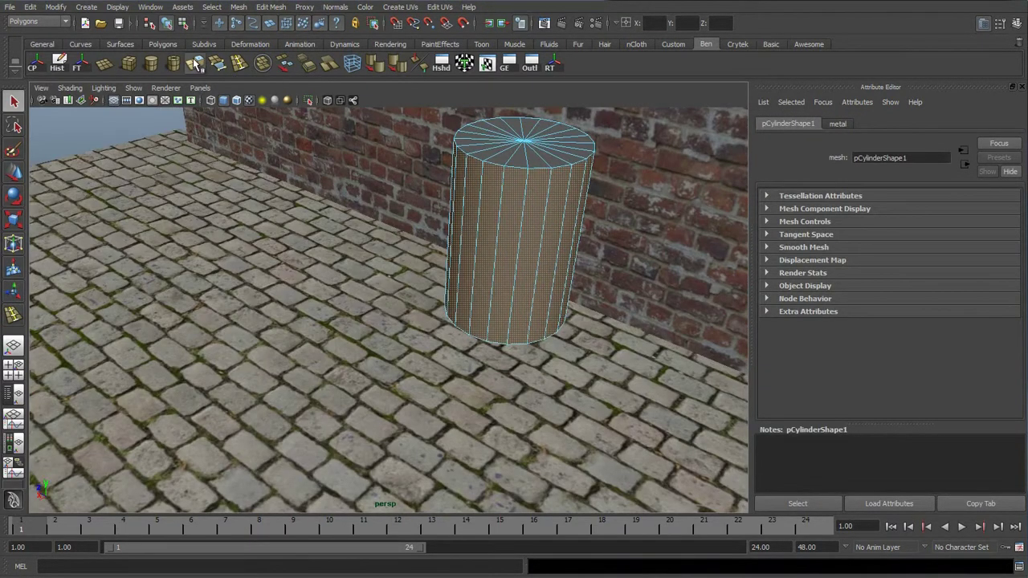
click(195, 63)
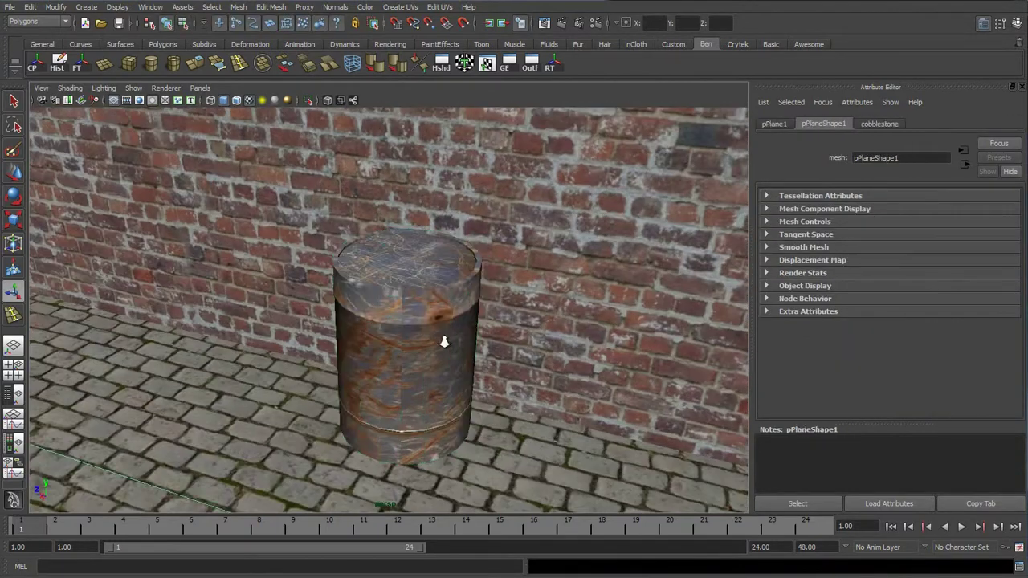
Select the barrel and examine how the metal texture lies across its lid and sides
alt+right_drag(443, 340, 493, 322)
alt+drag(493, 321, 376, 321)
alt+right_drag(376, 320, 396, 292)
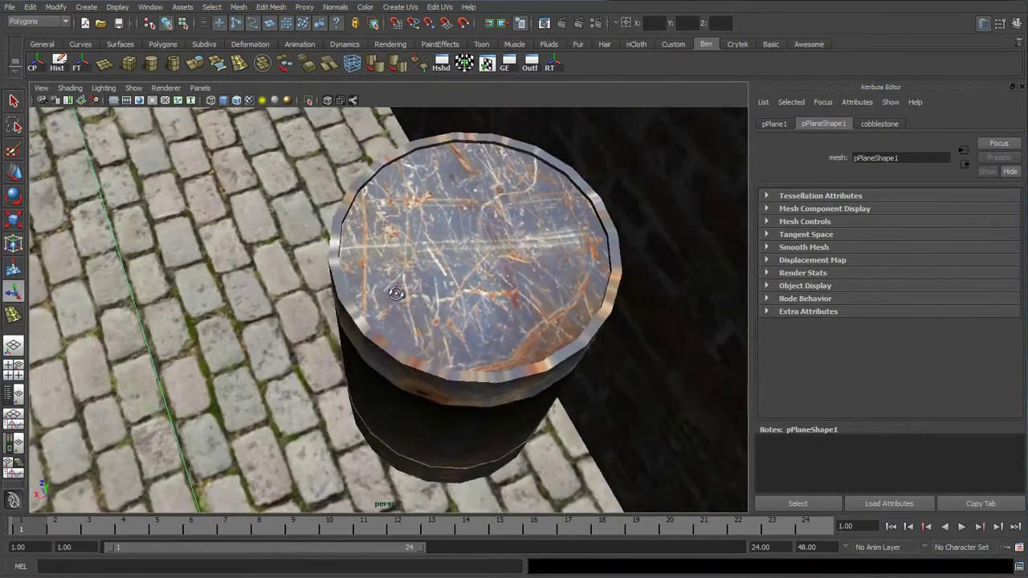
alt+drag(397, 292, 404, 281)
click(437, 309)
alt+drag(437, 328, 508, 282)
alt+middle_drag(492, 353, 510, 265)
alt+right_drag(509, 265, 491, 317)
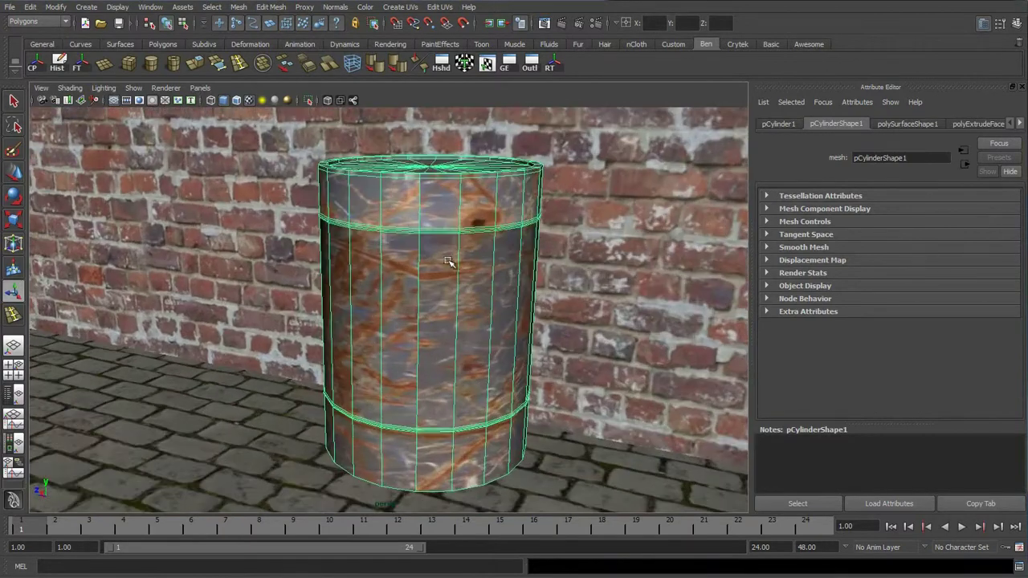
alt+drag(447, 273, 464, 259)
alt+right_drag(455, 256, 462, 271)
alt+drag(462, 270, 433, 245)
Apply Cylindrical Mapping to the barrel's UVs
click(400, 6)
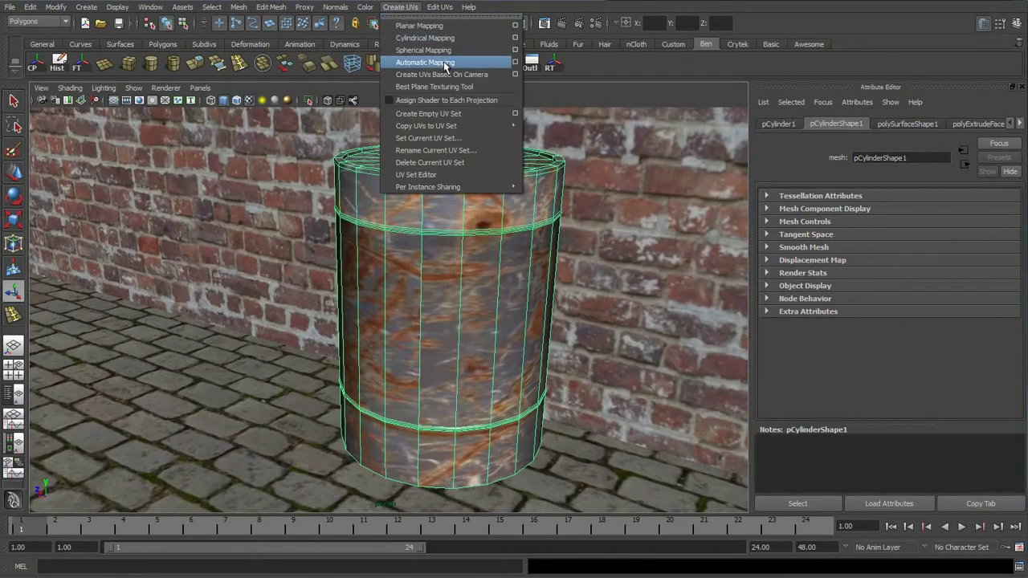
click(442, 37)
alt+drag(478, 241, 385, 251)
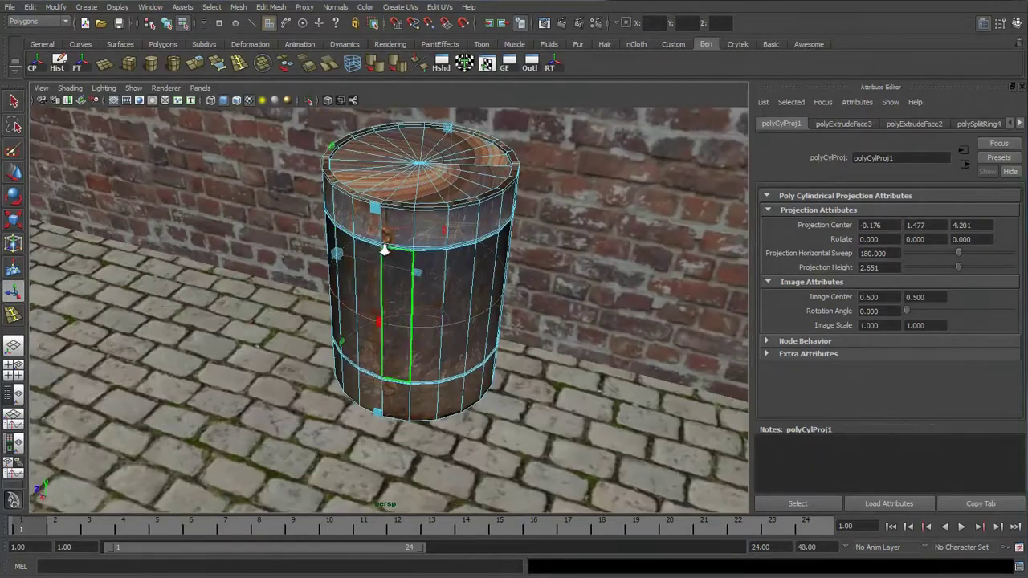
alt+right_drag(385, 250, 450, 241)
Return to object mode, reselect the barrel and examine its UV layout over the metal image in the UV Texture Editor
key(F8)
click(509, 184)
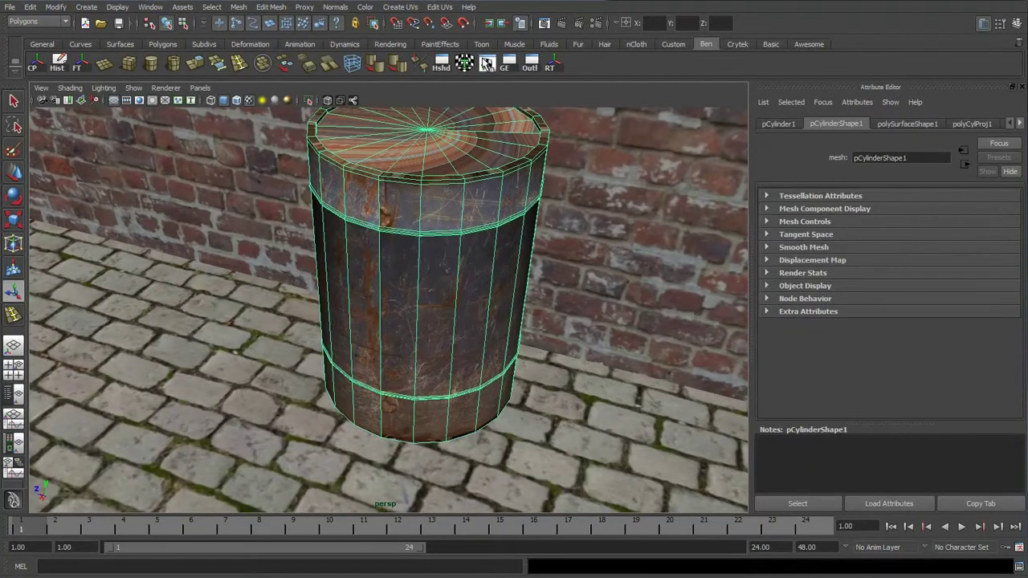
click(488, 65)
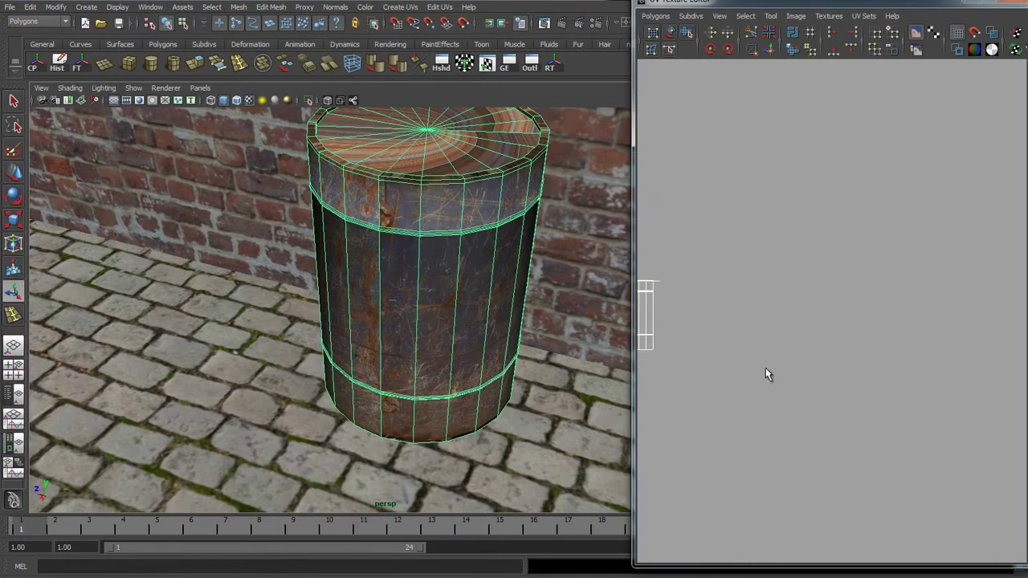
alt+middle_drag(778, 305, 858, 328)
alt+right_drag(681, 328, 817, 290)
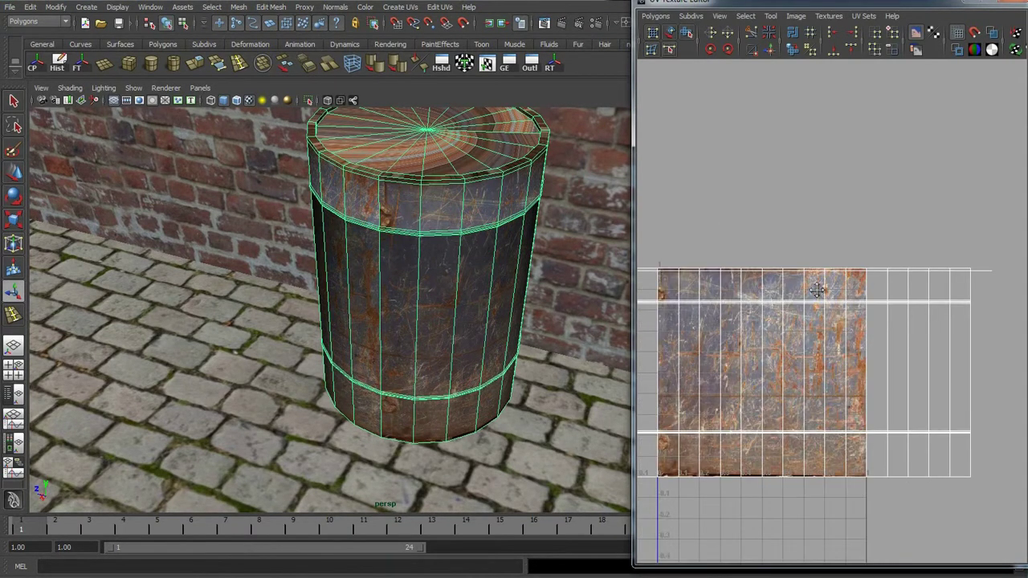
alt+middle_drag(817, 290, 748, 312)
mouse_move(891, 303)
alt+right_down()
mouse_move(918, 302)
mouse_move(897, 302)
alt+right_up()
Frame the barrel's lid in the top view and switch the mesh to face selection
alt+drag(440, 262, 354, 267)
alt+drag(477, 193, 450, 281)
key(space)
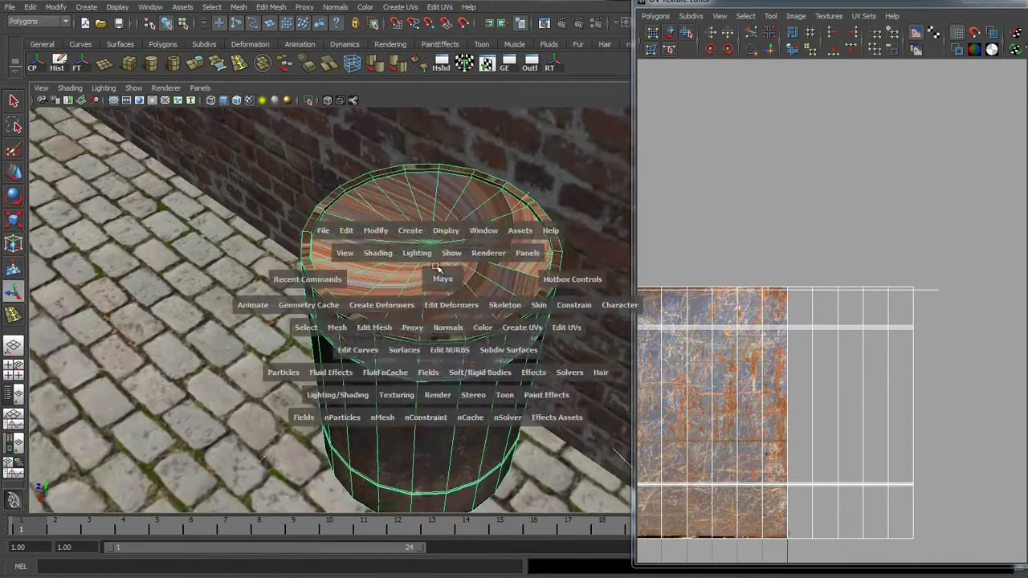
key(space)
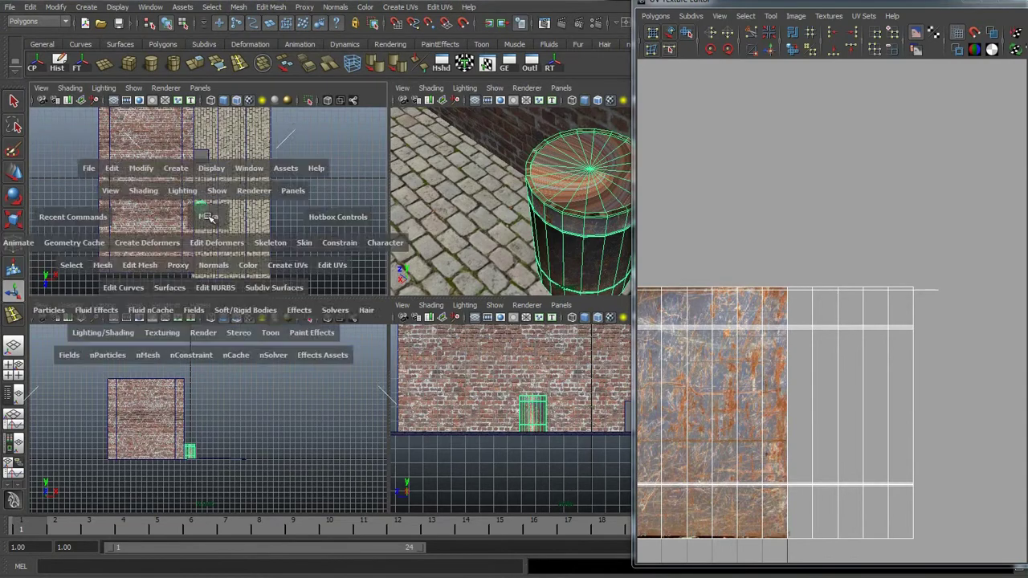
scroll(382, 293, up, 5)
alt+middle_drag(381, 293, 462, 235)
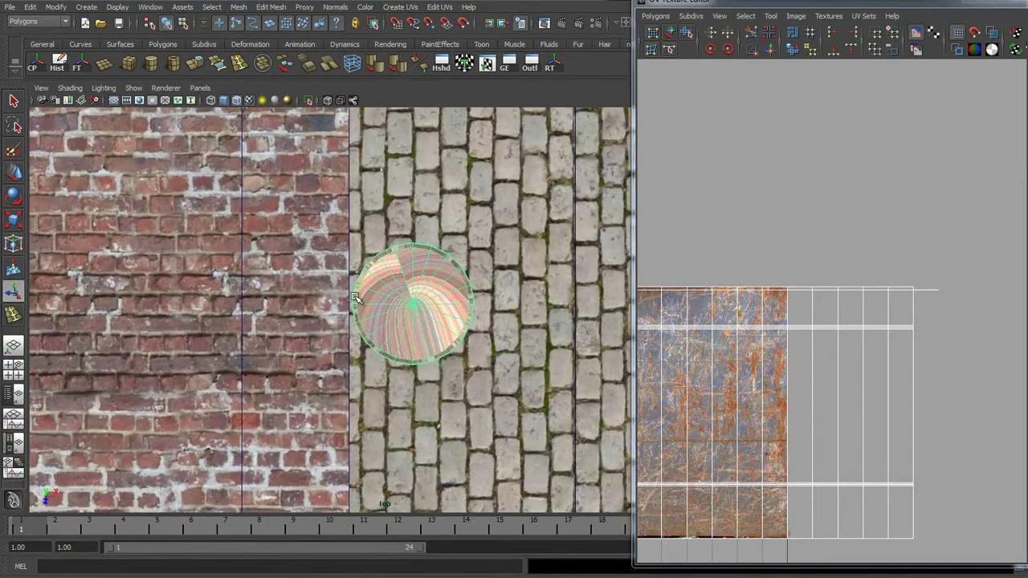
right_drag(404, 293, 404, 325)
scroll(409, 273, up, 4)
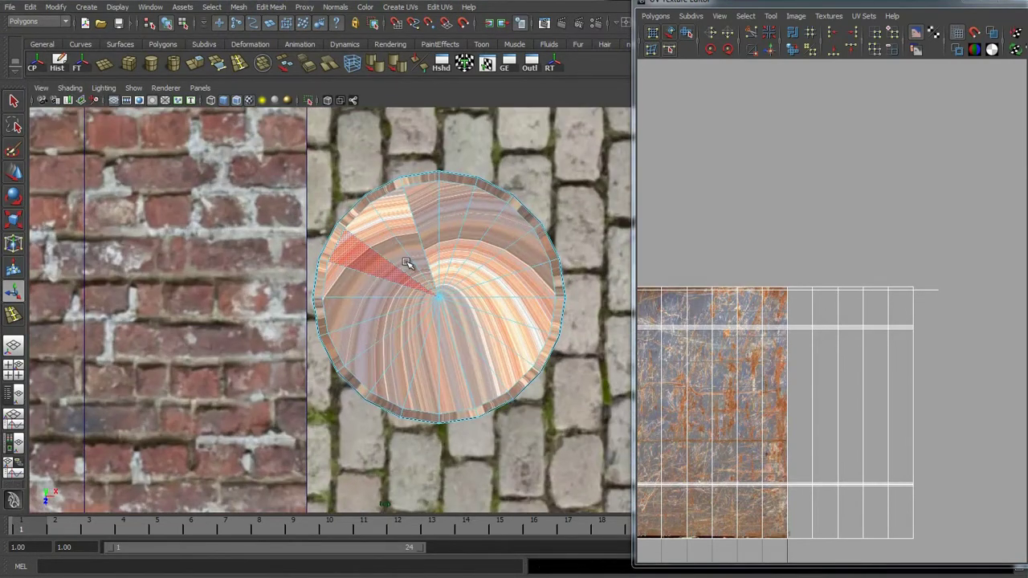
click(397, 248)
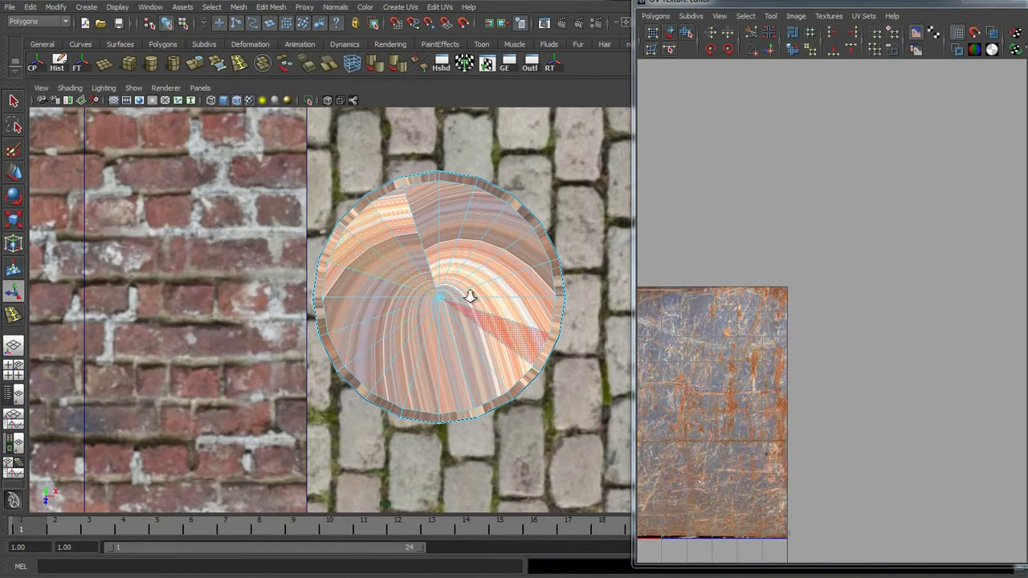
Select the barrel's lid and rim faces from above using the Select Tool's Marquee style with Camera based selection on
scroll(371, 283, up, 3)
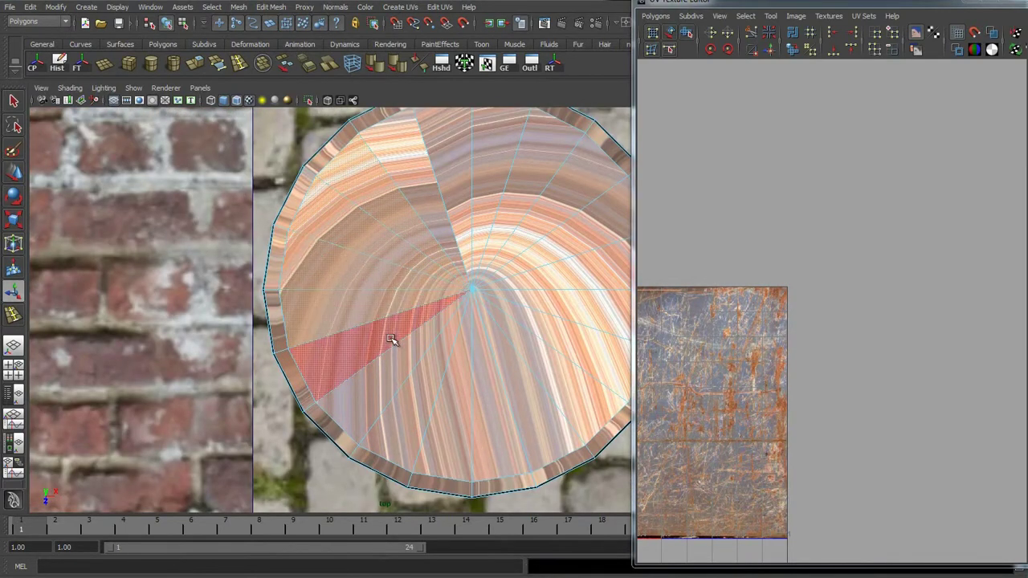
scroll(447, 286, down, 10)
scroll(418, 289, up, 6)
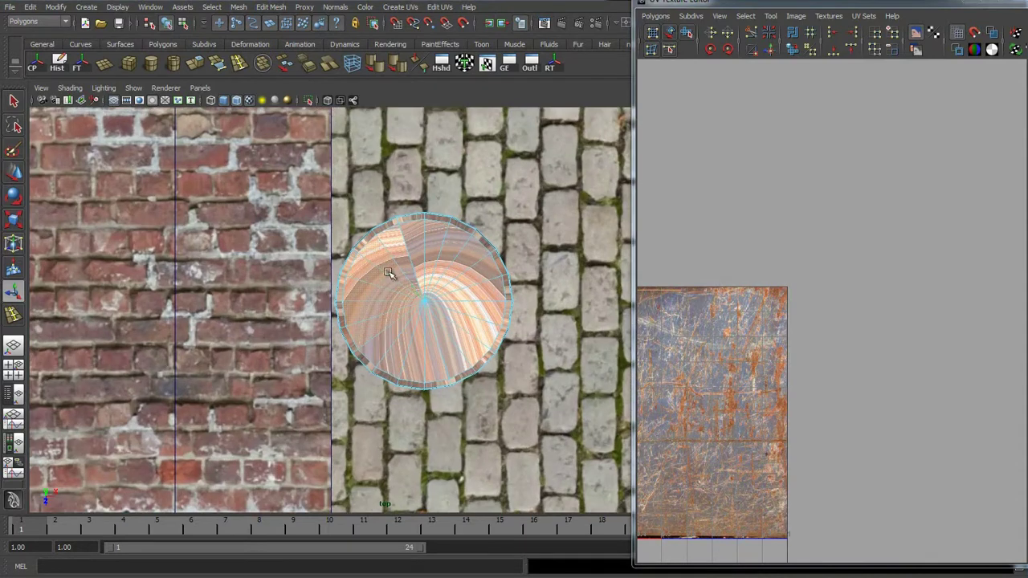
click(14, 102)
double_click(14, 102)
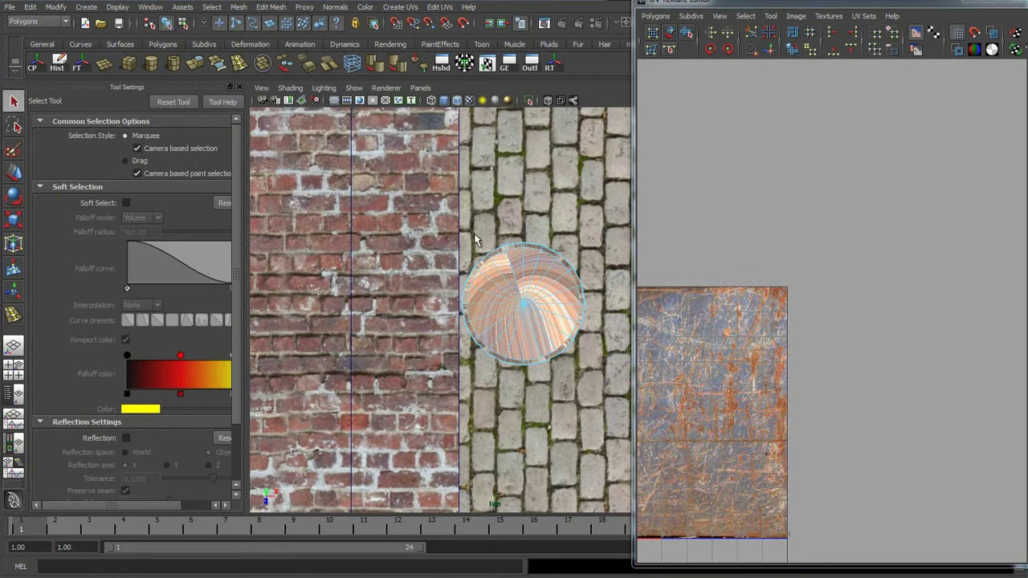
drag(428, 215, 602, 400)
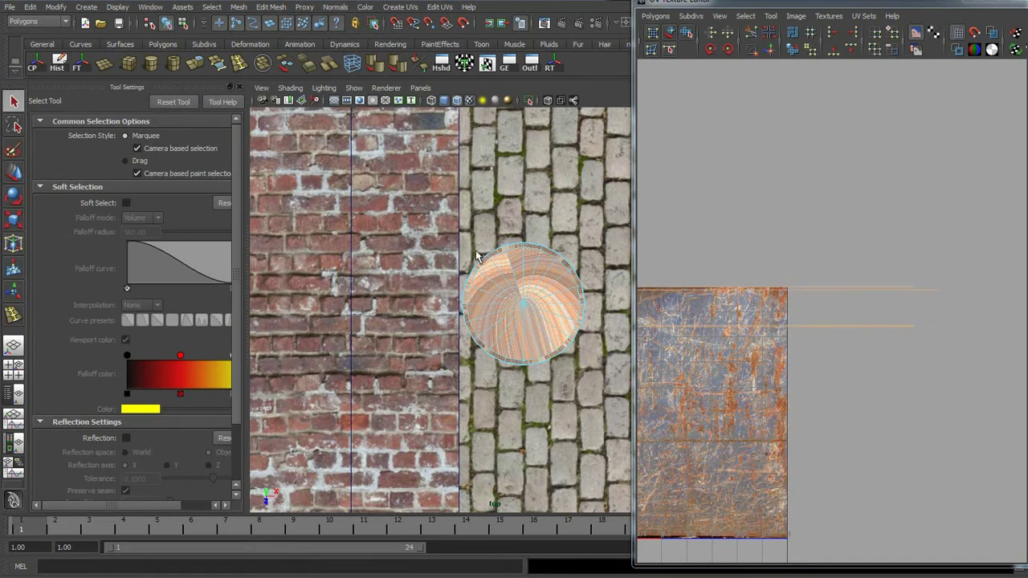
Move the UV Texture Editor aside and inspect in the perspective view which lid and rim faces are selected
scroll(496, 251, up, 4)
scroll(470, 246, down, 8)
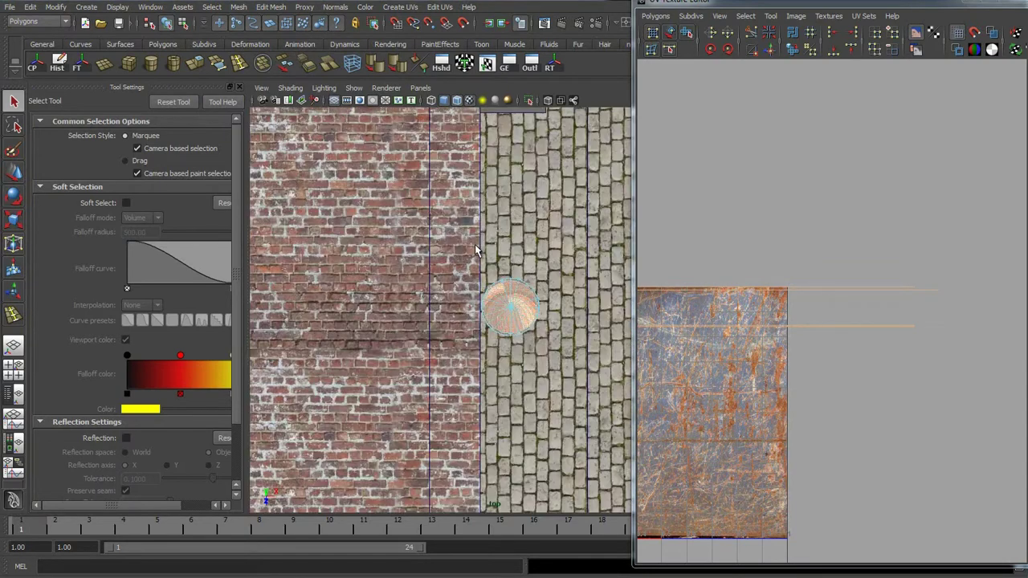
key(space)
drag(910, 2, 1027, 28)
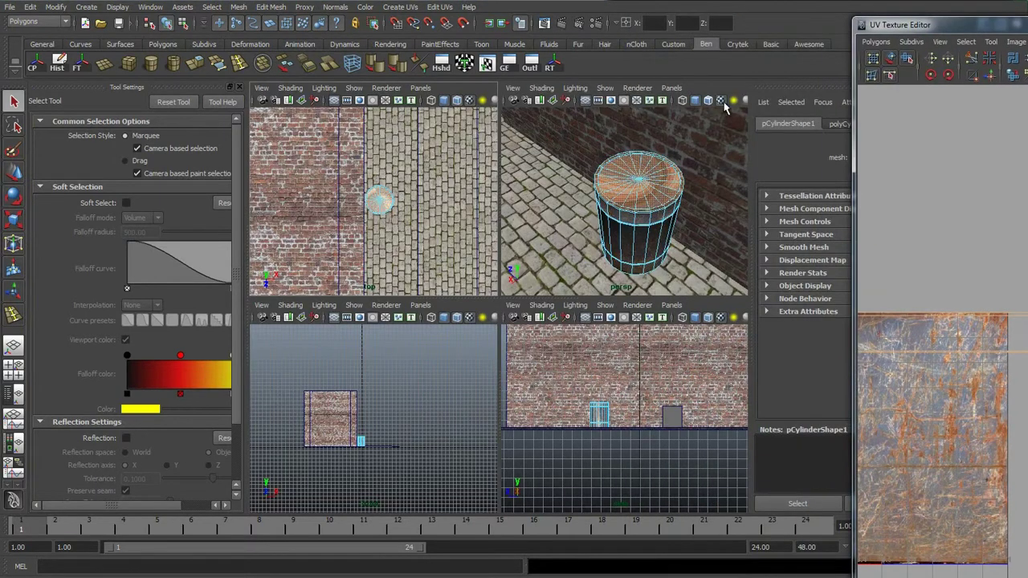
key(space)
scroll(541, 305, up, 5)
alt+drag(464, 269, 535, 283)
scroll(535, 284, up, 2)
alt+middle_drag(528, 341, 518, 287)
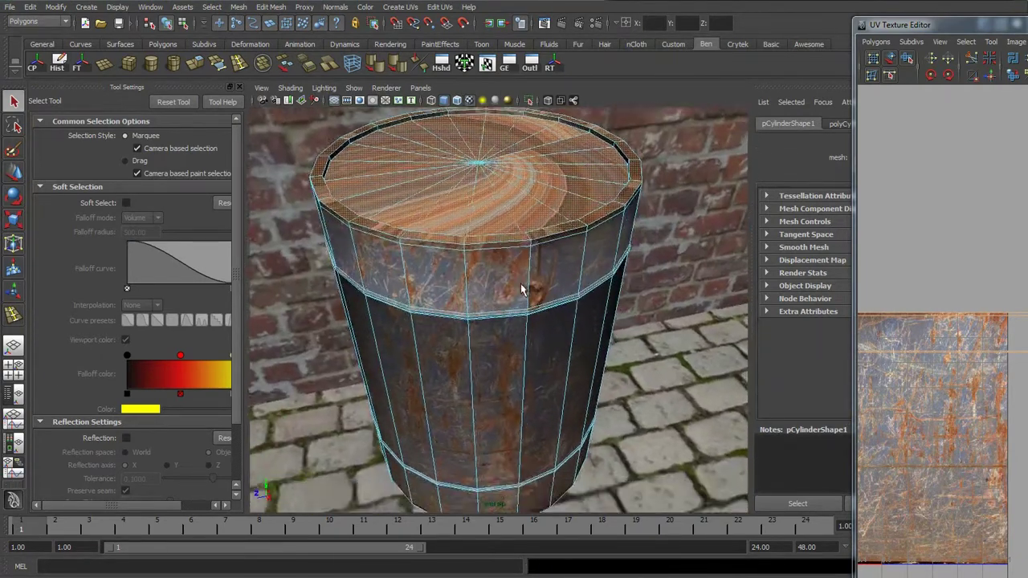
scroll(517, 289, up, 5)
scroll(499, 241, down, 4)
scroll(497, 241, up, 1)
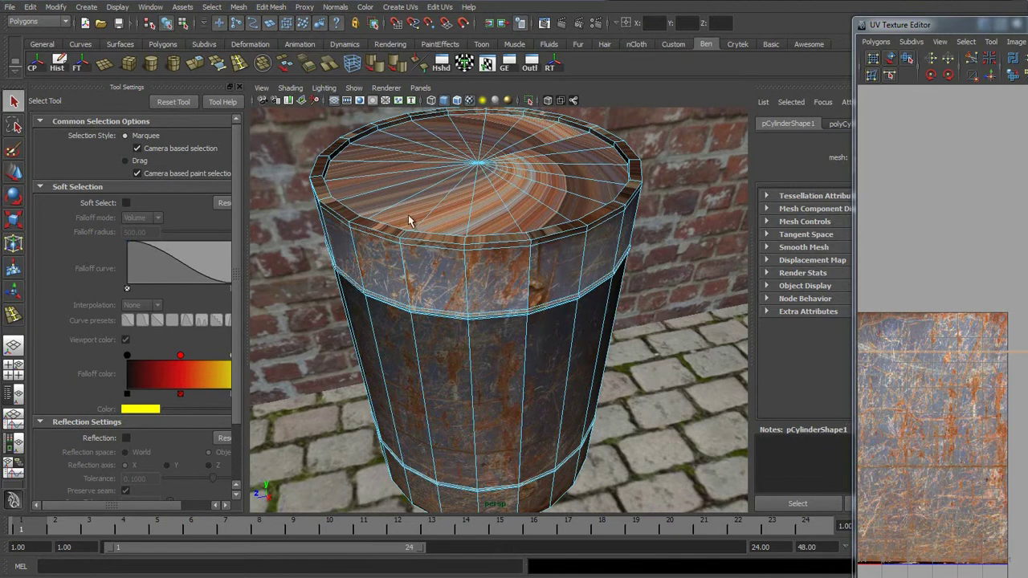
Compare the selected lid faces in the top view and close up along the rim in the perspective view
key(space)
key(space)
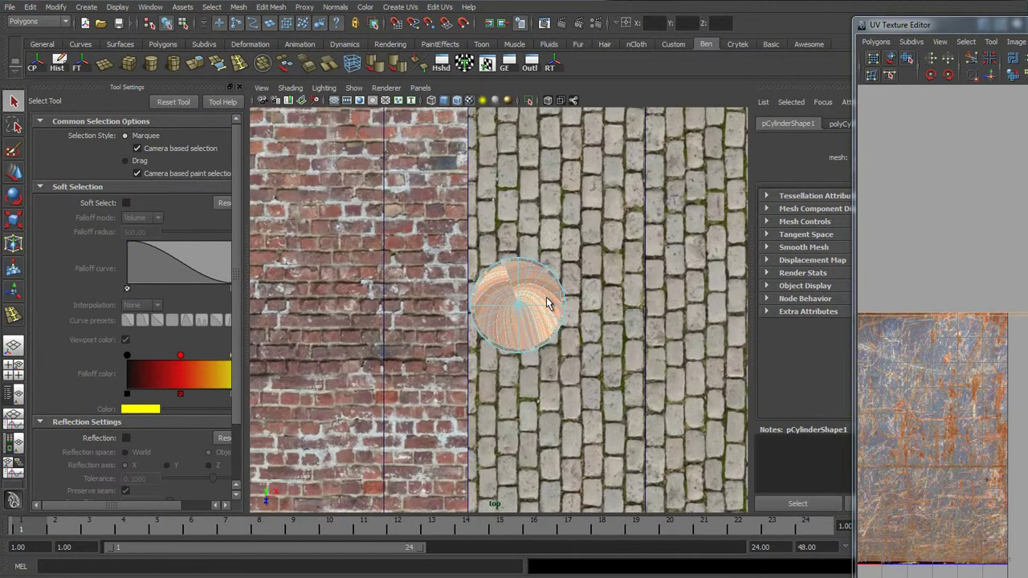
key(space)
key(space)
alt+drag(482, 282, 502, 357)
scroll(498, 362, up, 5)
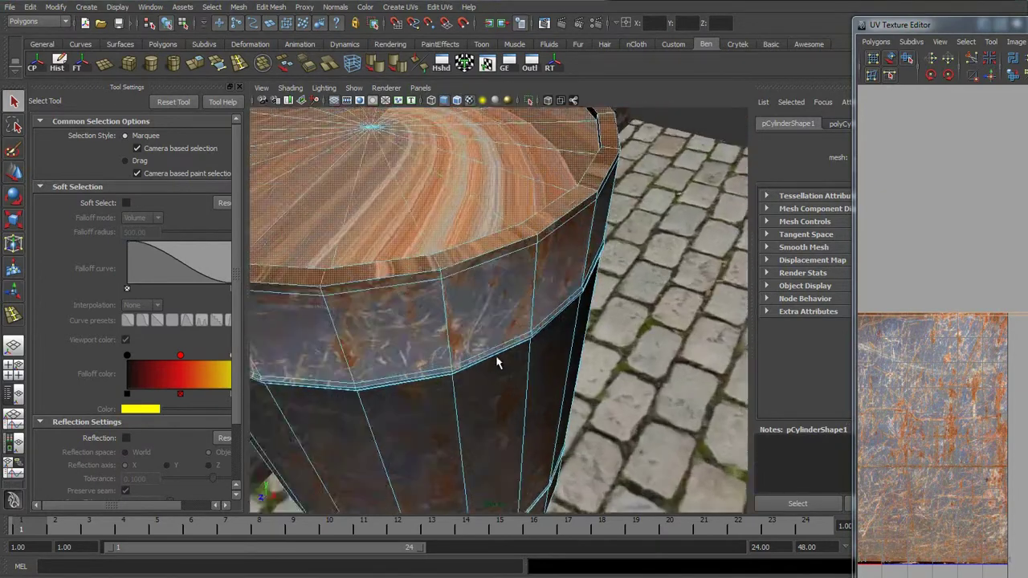
scroll(498, 376, down, 7)
alt+drag(430, 307, 402, 316)
Apply Planar Mapping to the selected lid faces from the top view
key(space)
key(space)
scroll(506, 317, up, 3)
click(402, 8)
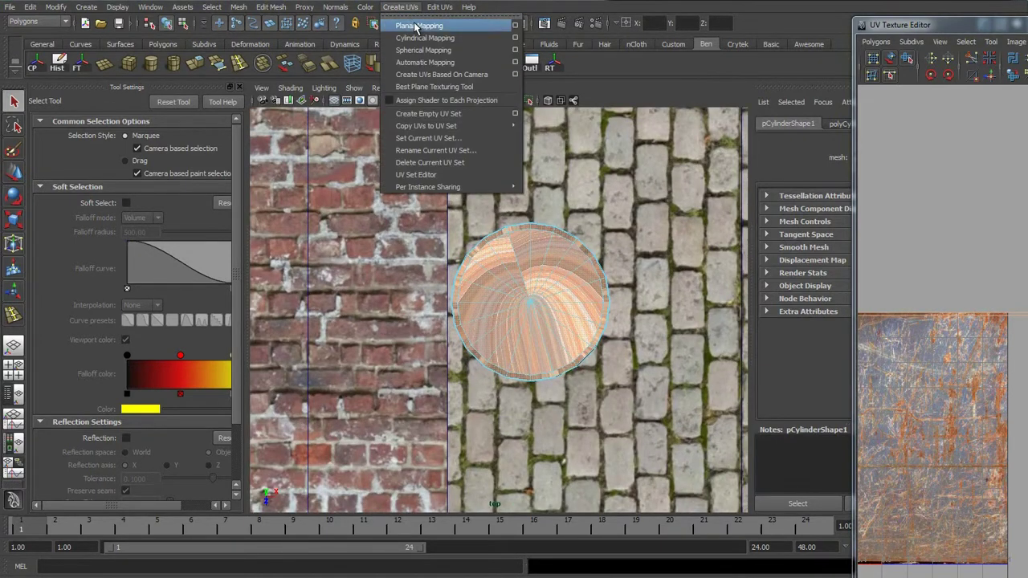
click(415, 27)
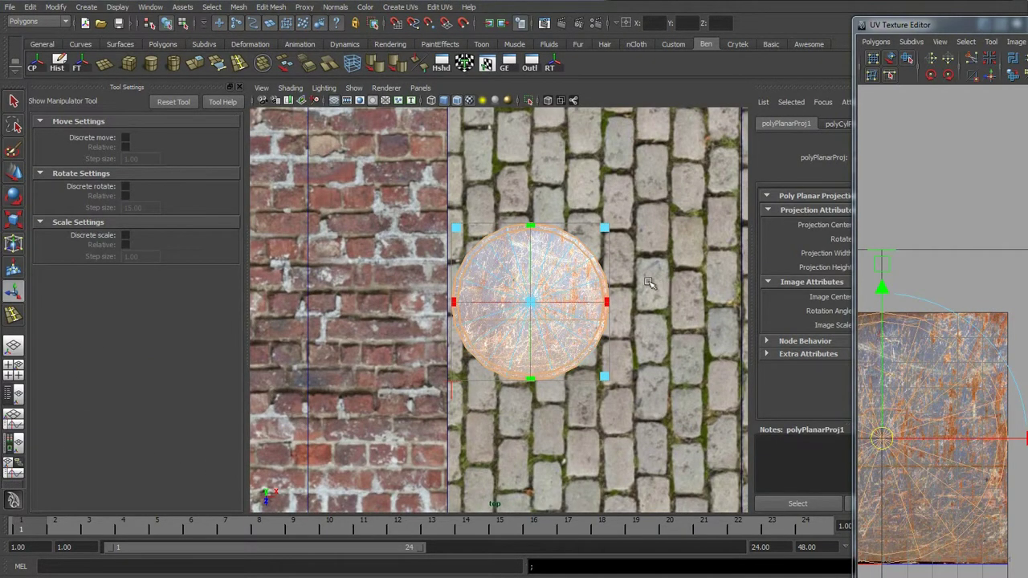
Inspect the planar-mapped metal texture on the lid and return the barrel to object mode
scroll(550, 311, up, 3)
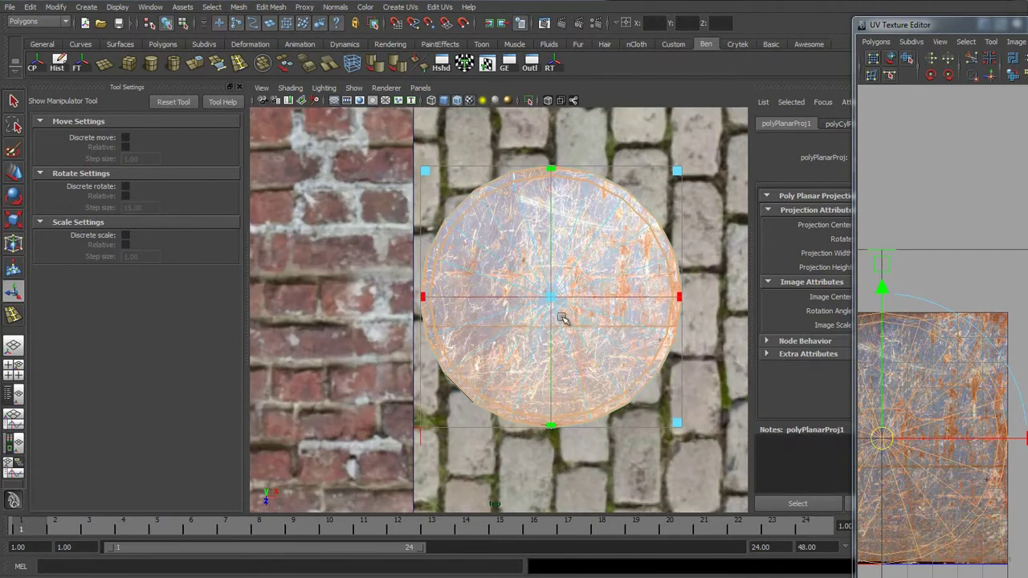
key(space)
key(space)
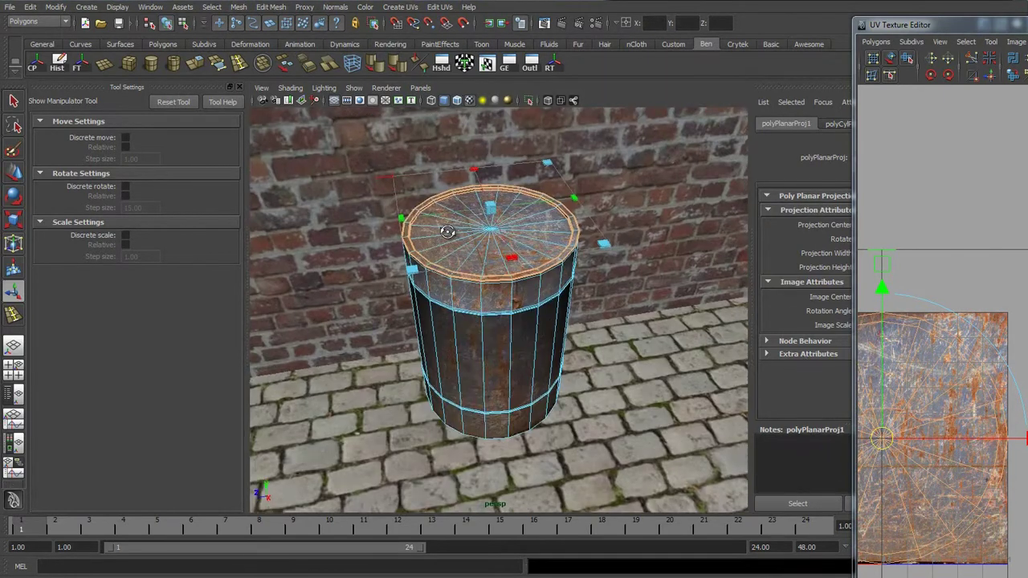
alt+drag(447, 232, 531, 316)
click(521, 342)
alt+drag(654, 324, 536, 294)
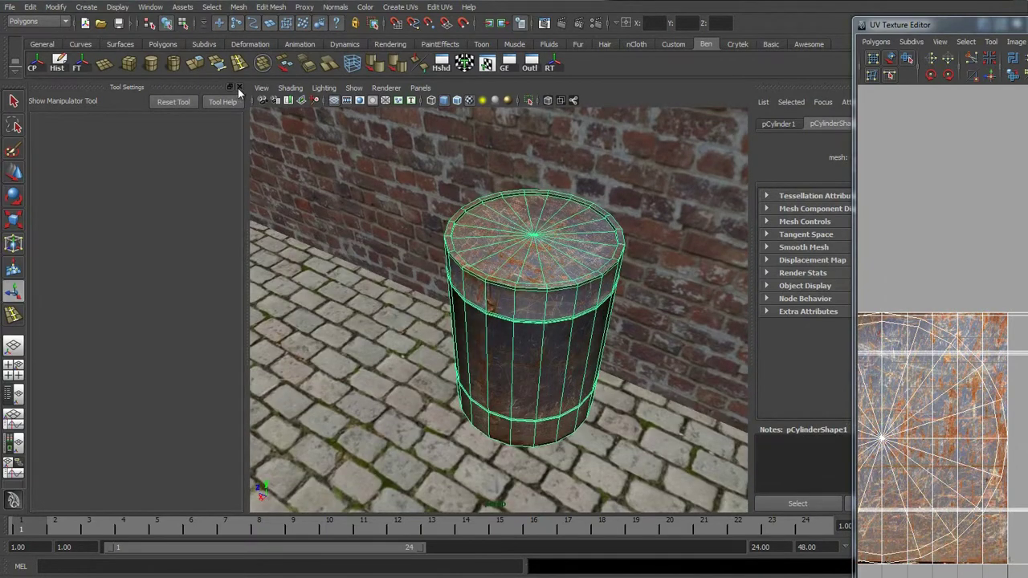
Close the tool settings and examine the vertical seam in the metal texture along the barrel's side
click(239, 87)
alt+drag(420, 222, 452, 321)
click(583, 327)
alt+drag(583, 326, 500, 285)
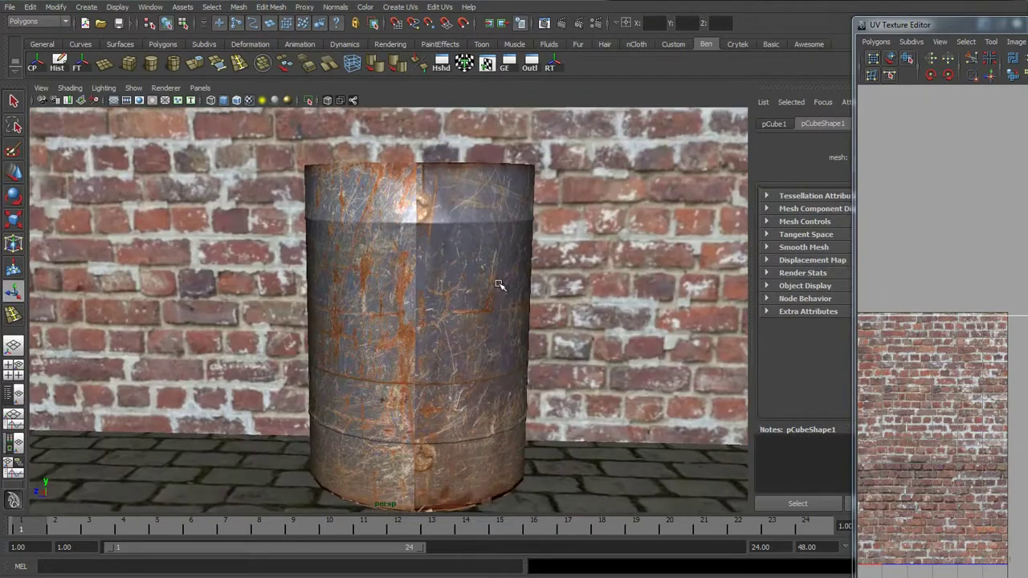
click(434, 237)
scroll(443, 234, down, 5)
scroll(432, 248, up, 5)
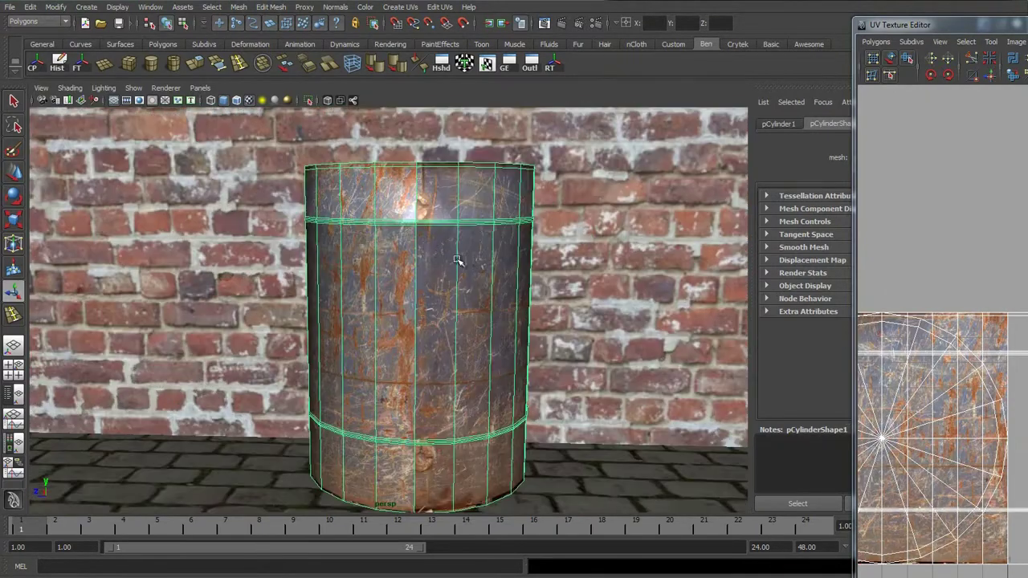
scroll(433, 337, down, 2)
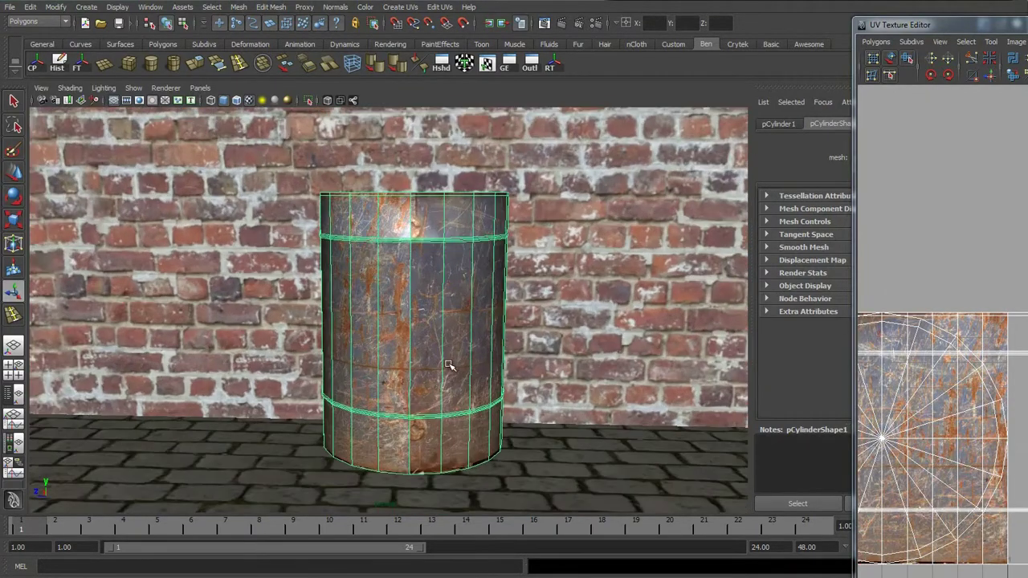
scroll(504, 265, down, 2)
alt+drag(474, 250, 409, 293)
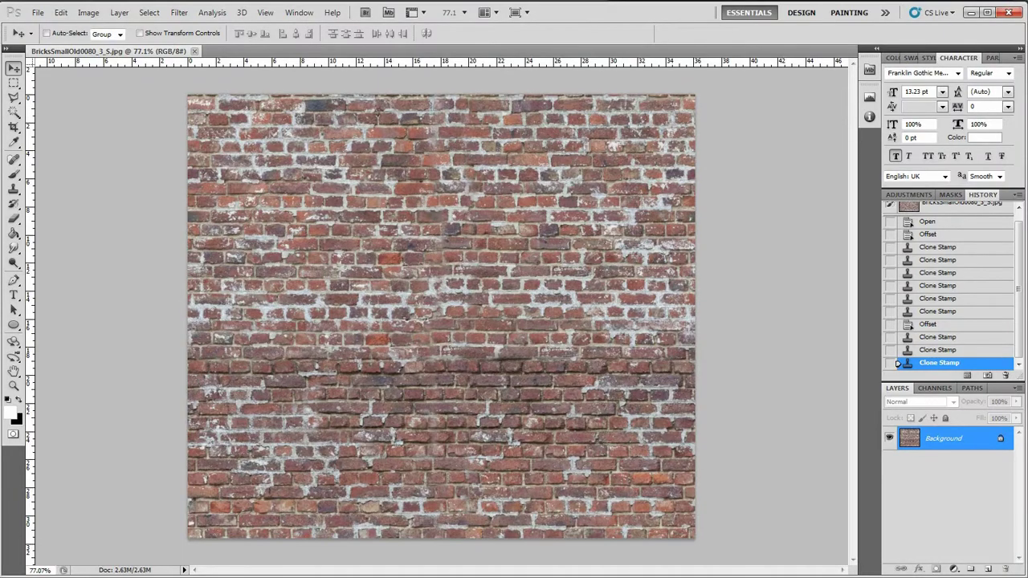
Switch to Photoshop and open MetalPainted0048_1_M.jpg as its own document
drag(1027, 259, 526, 262)
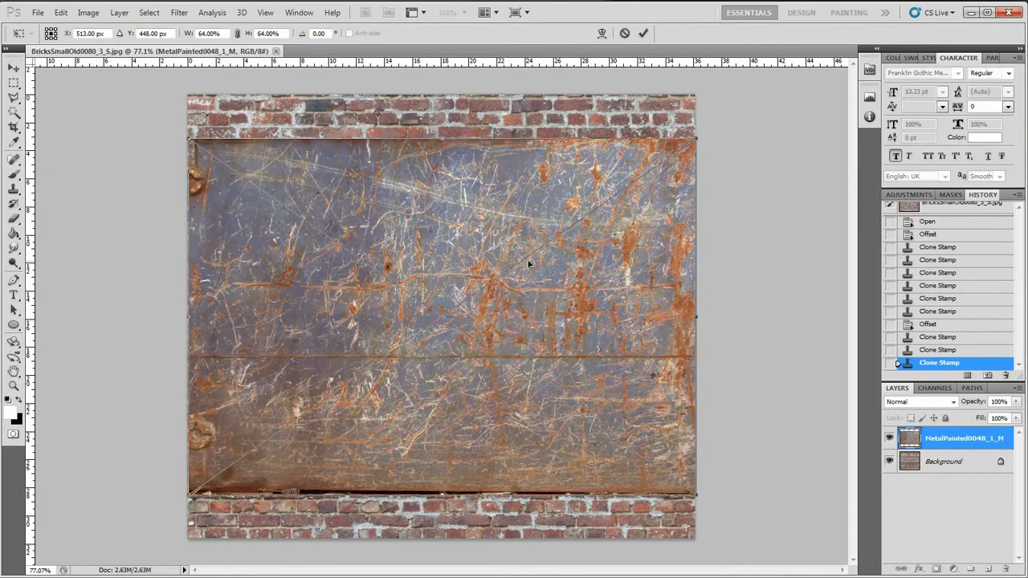
key(Return)
drag(852, 120, 695, 58)
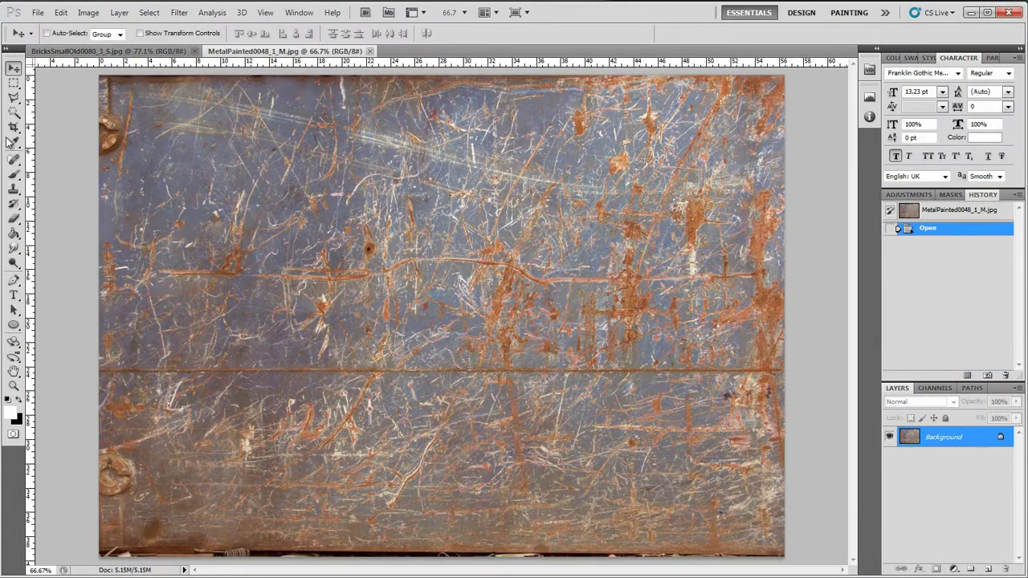
click(179, 12)
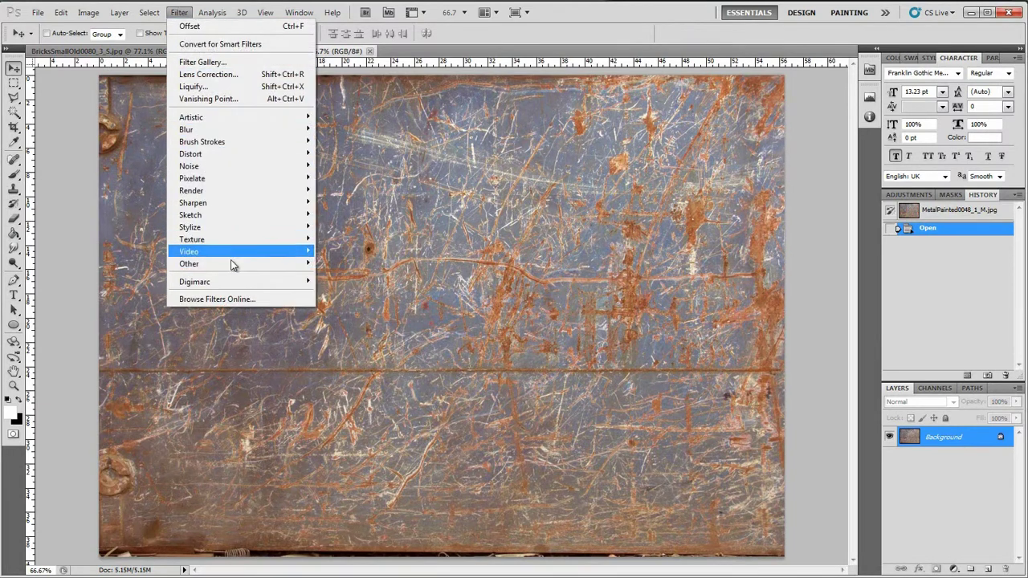
mouse_move(232, 264)
click(359, 311)
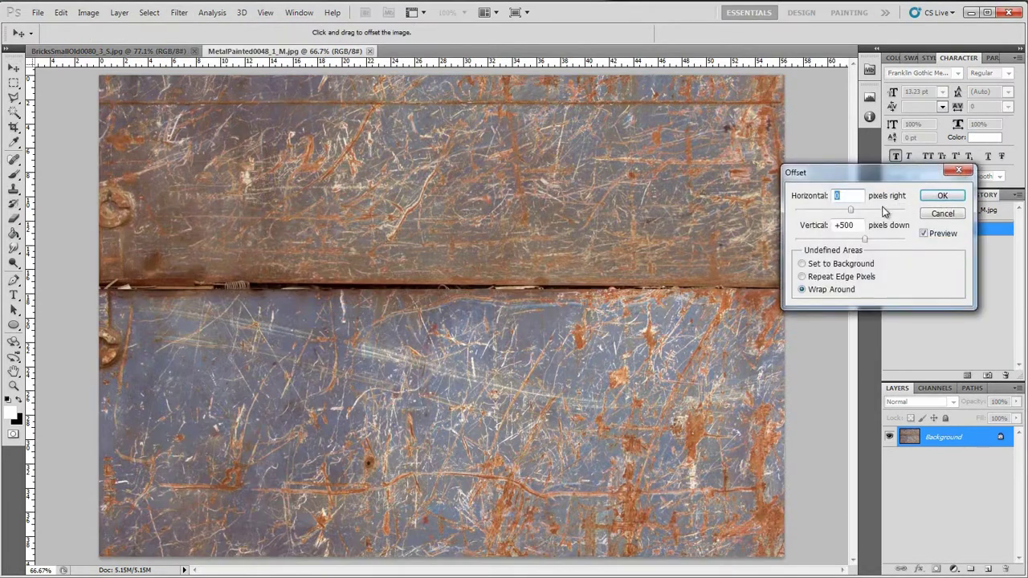
key(Return)
Offset the metal image horizontally by about half its width with Wrap Around
click(189, 14)
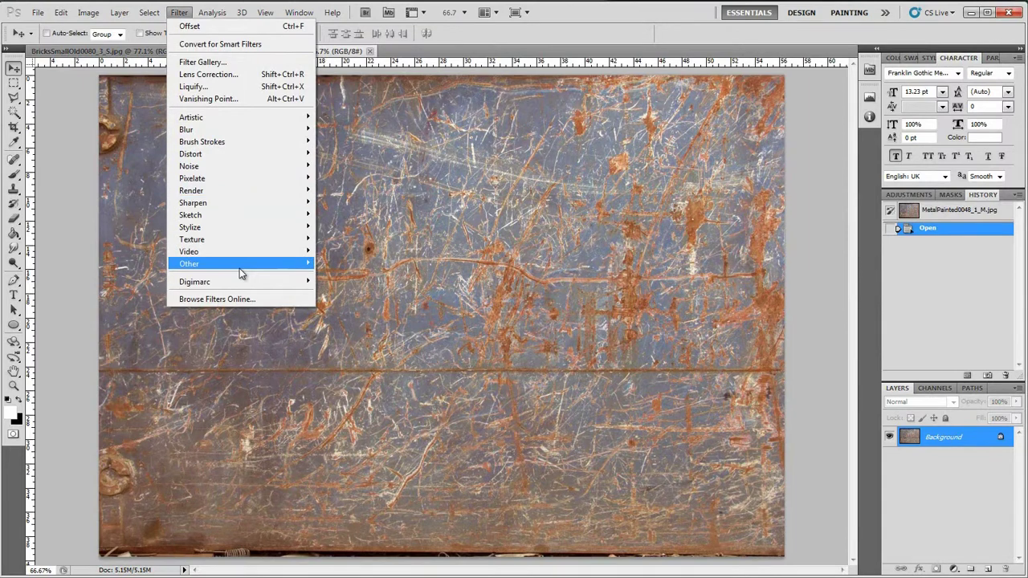
mouse_move(244, 264)
click(346, 312)
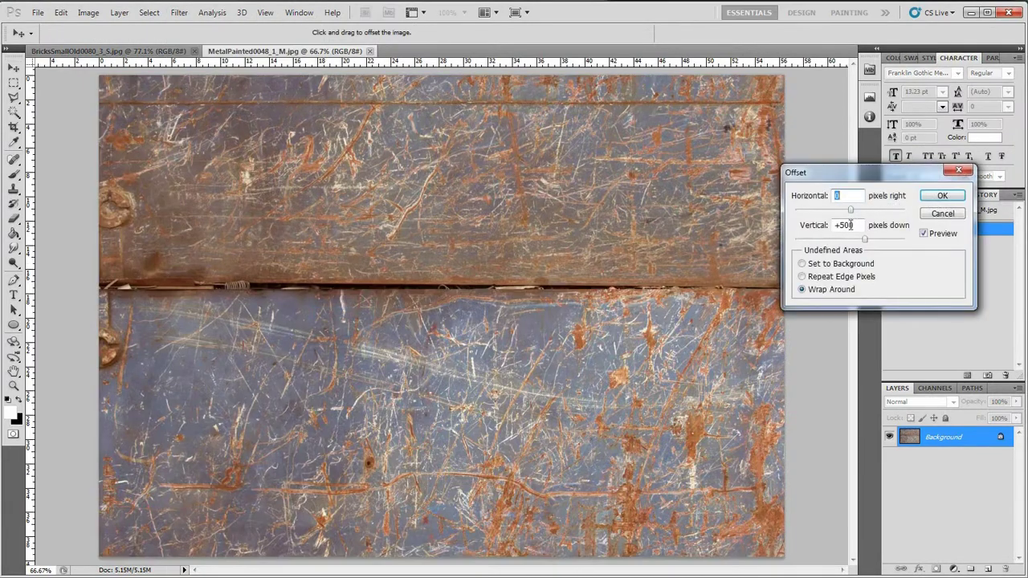
drag(849, 197, 868, 216)
click(944, 195)
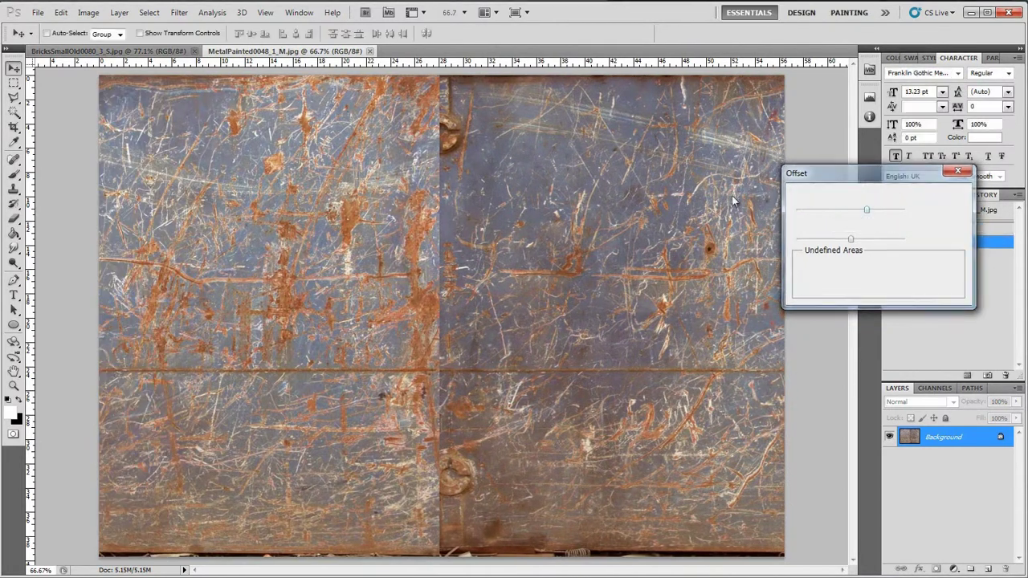
Clone clean metal over the central vertical seam and rivets using a 319 px Clone Stamp brush with 0% hardness
click(14, 190)
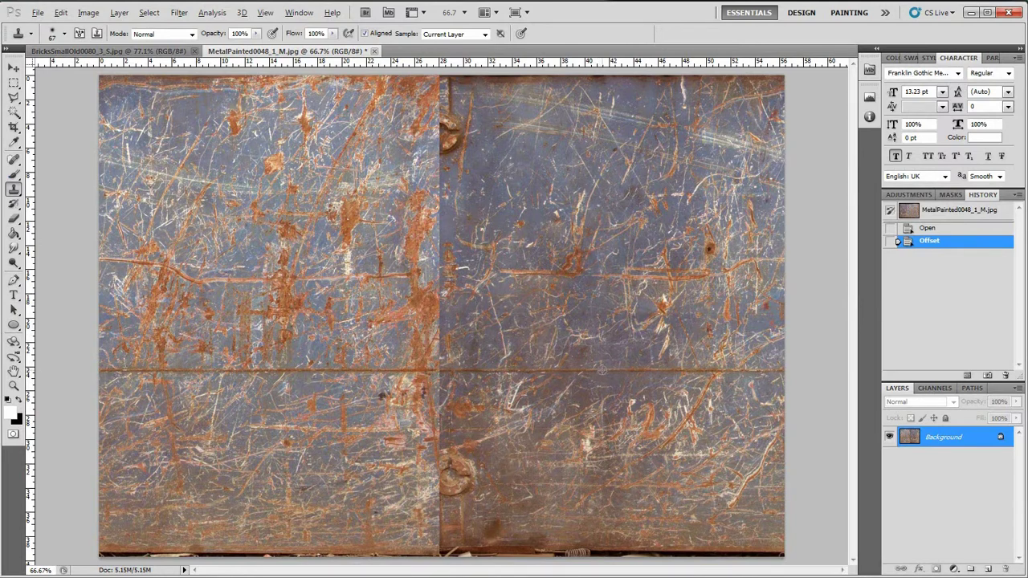
right_click(618, 381)
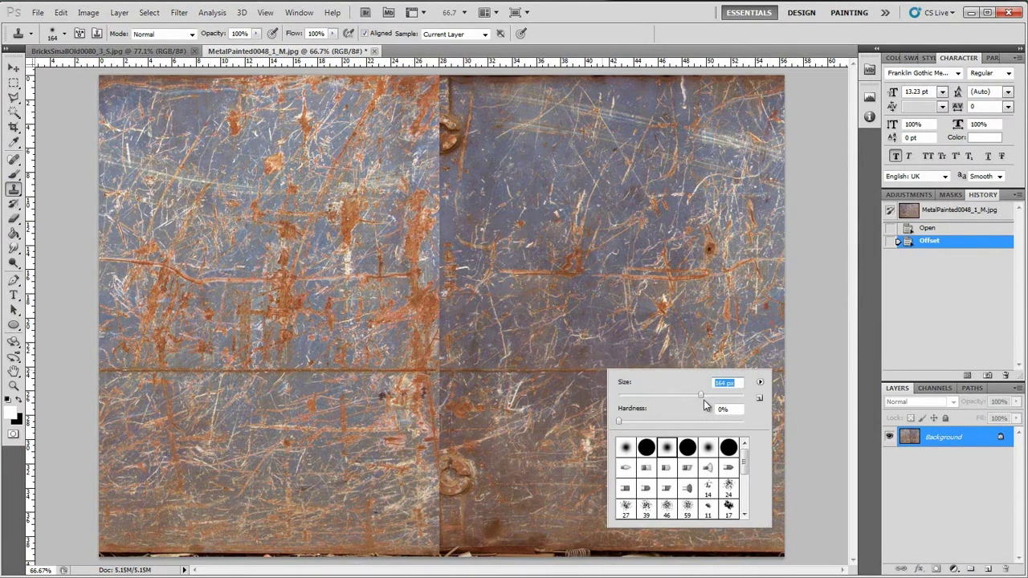
alt+click(574, 368)
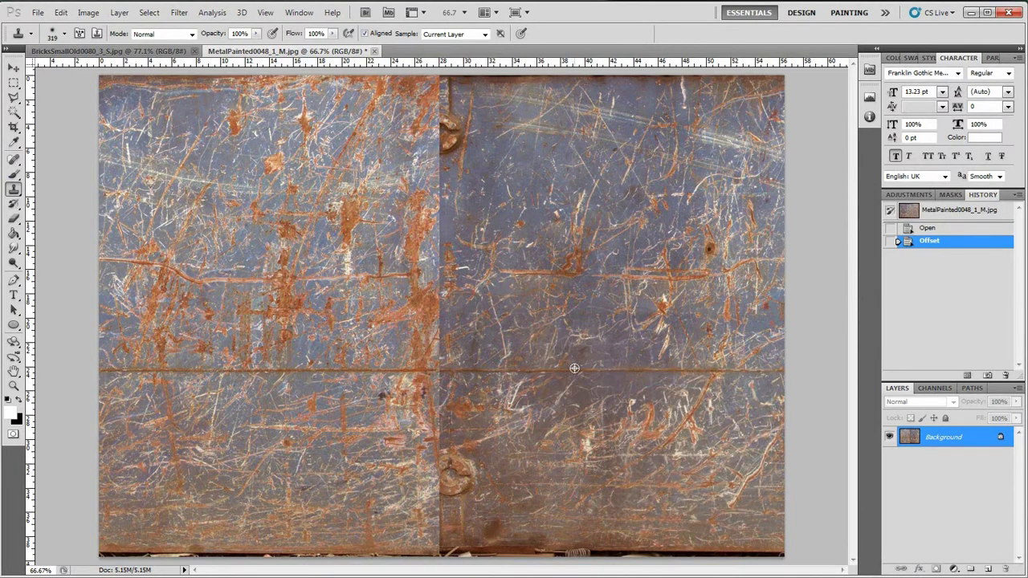
alt+click(698, 370)
mouse_move(450, 368)
mouse_down()
mouse_move(446, 201)
mouse_move(425, 159)
mouse_move(445, 93)
mouse_move(413, 124)
mouse_move(438, 160)
mouse_move(446, 518)
mouse_move(450, 128)
mouse_move(441, 85)
mouse_up()
alt+scroll(461, 478, down, 1)
alt+scroll(518, 325, up, 2)
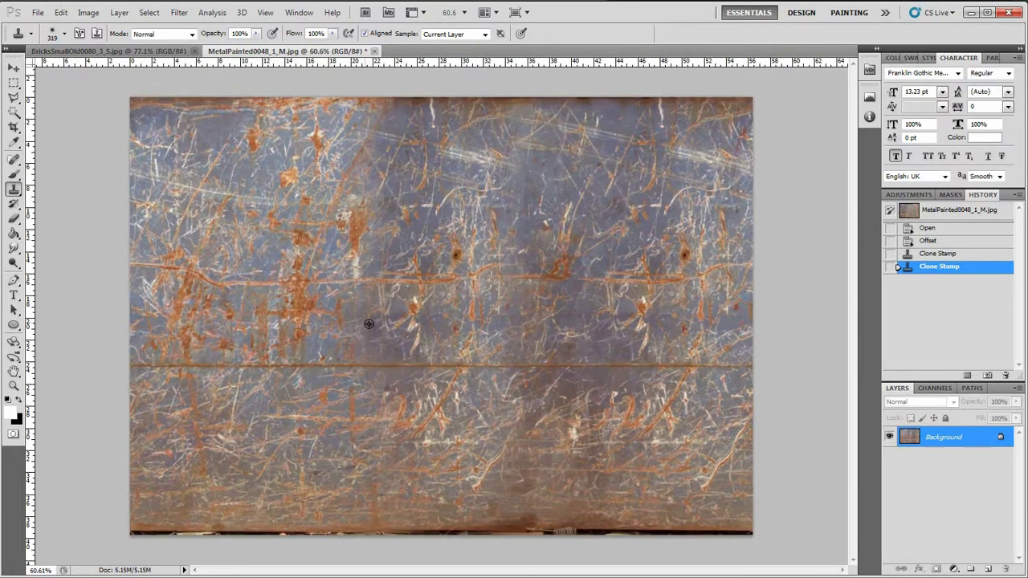
Lighten the dark patches around the cloned seam with the Dodge tool, using the Shadows range and 16% exposure
alt+scroll(434, 341, down, 12)
alt+scroll(402, 322, up, 9)
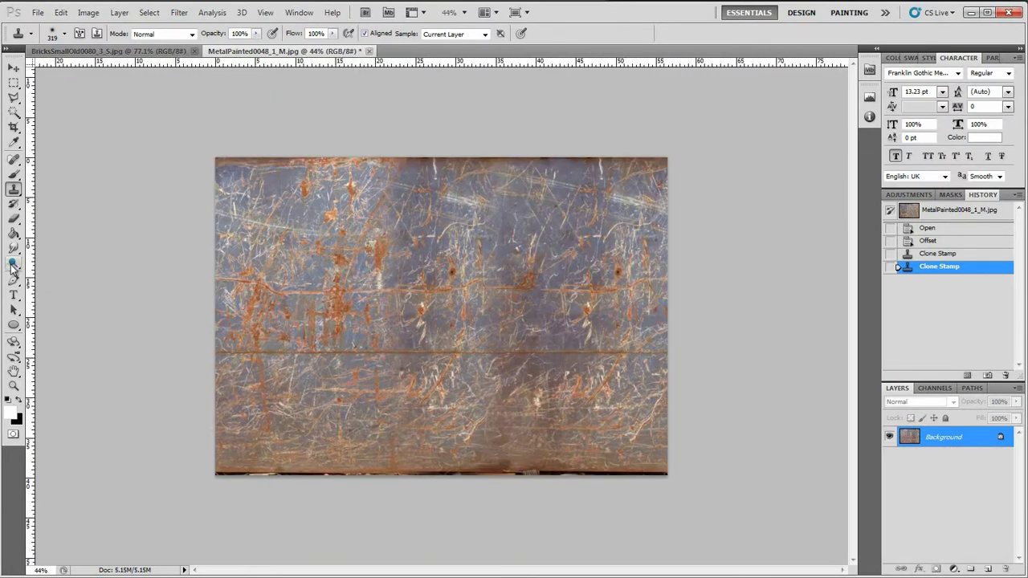
click(12, 269)
click(50, 263)
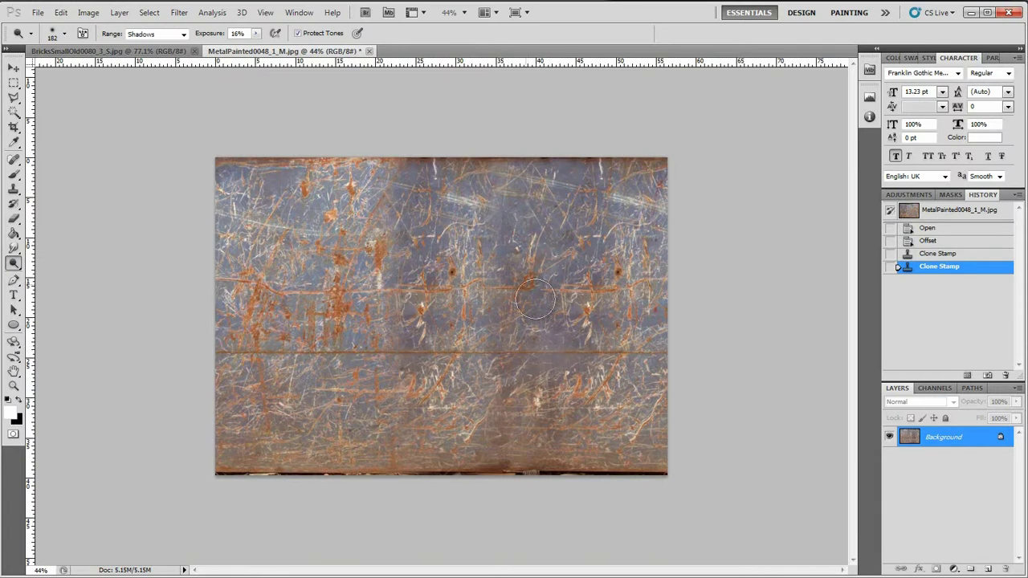
drag(546, 312, 548, 367)
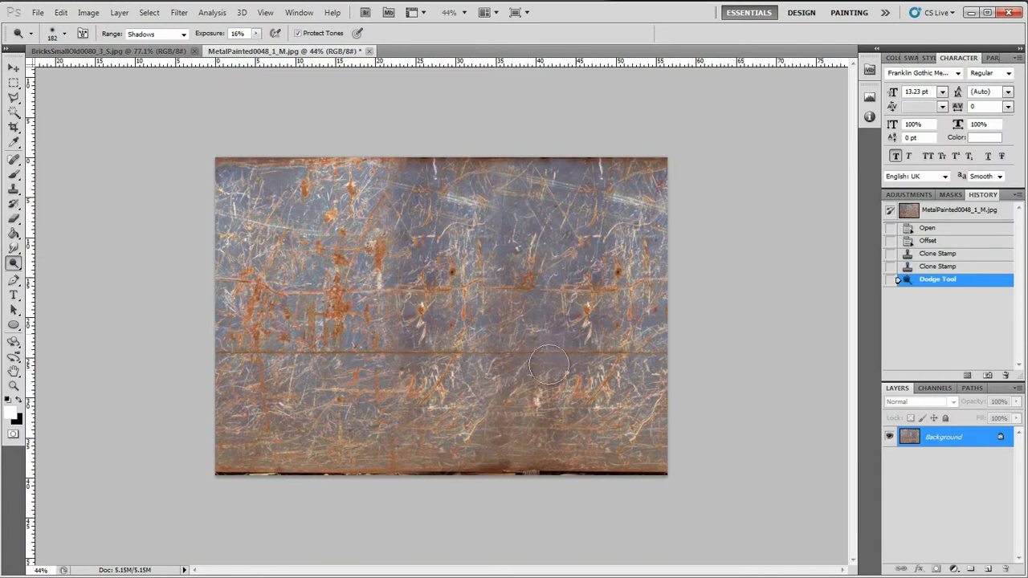
drag(419, 281, 407, 335)
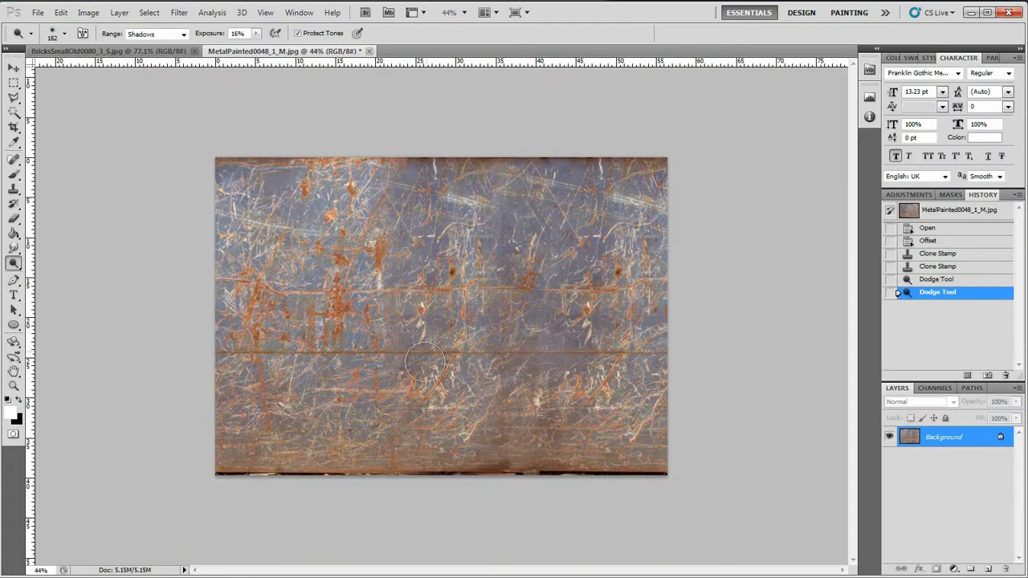
drag(420, 194, 384, 321)
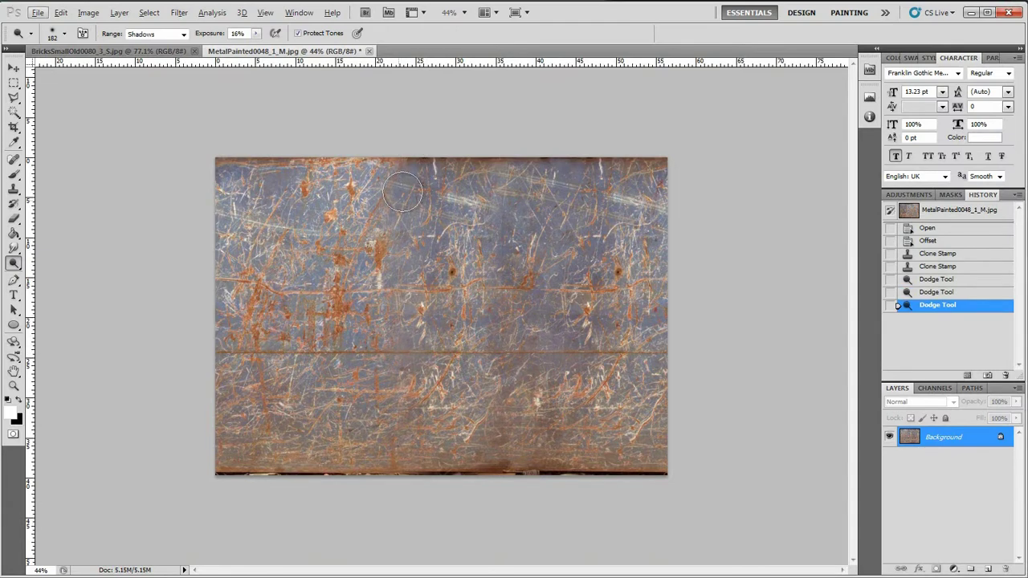
drag(402, 191, 408, 207)
alt+scroll(572, 309, down, 1)
alt+scroll(575, 325, up, 2)
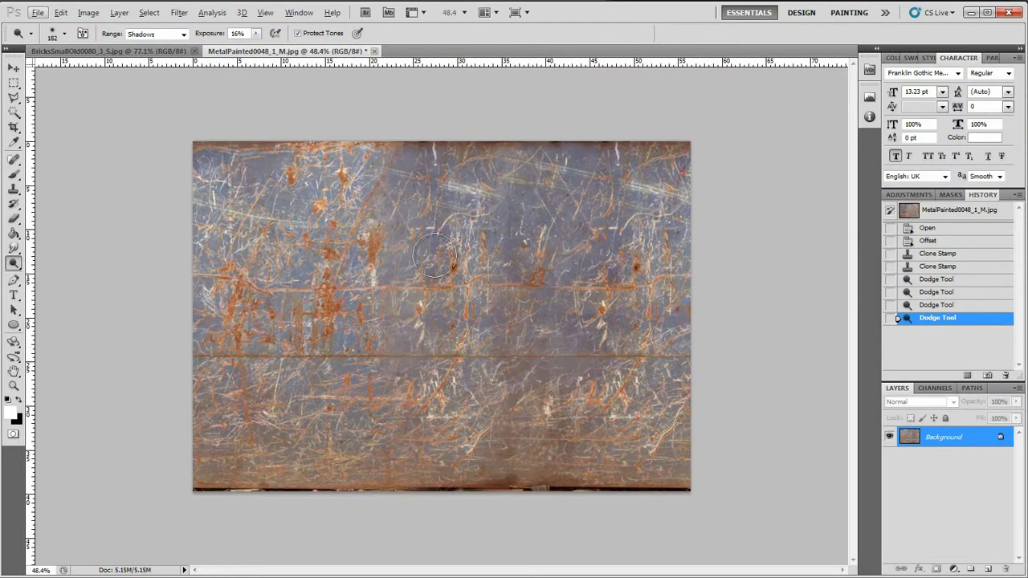
Save the edited image over the existing MetalPainted0048_1_M.jpg as a baseline JPEG at quality 10
click(14, 69)
key(ctrl+s)
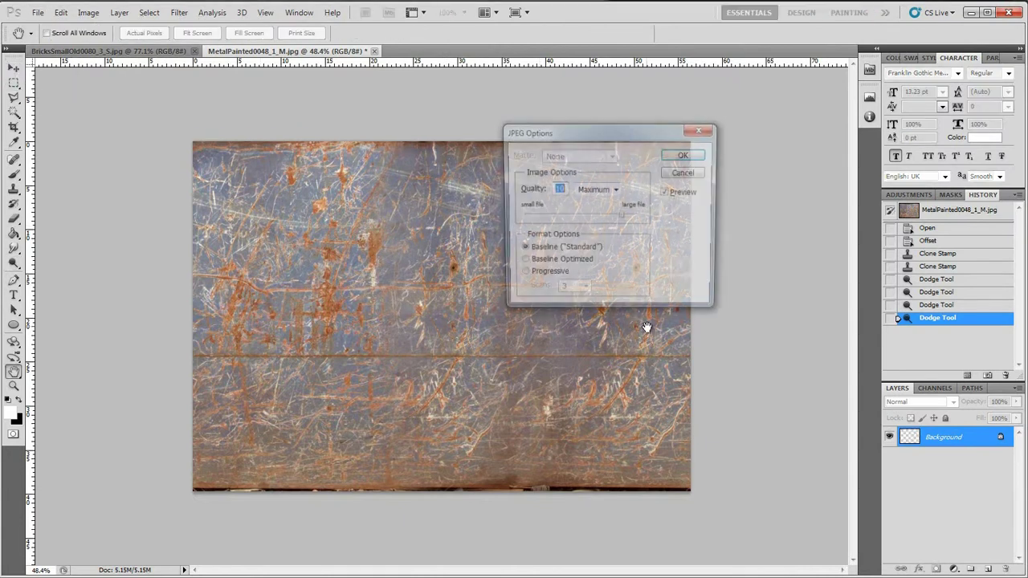
key(Return)
click(38, 12)
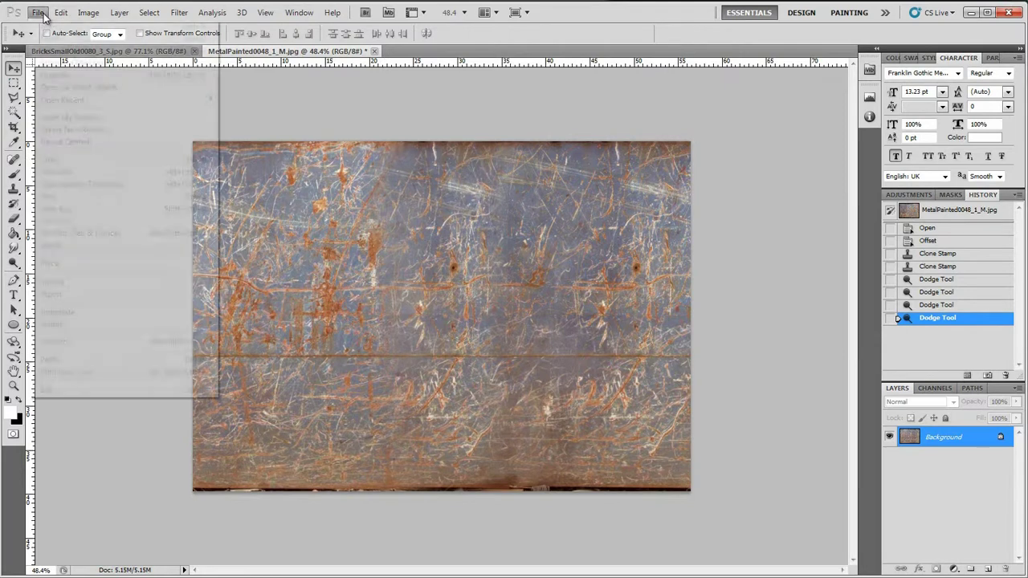
click(90, 208)
click(569, 233)
click(725, 383)
click(492, 229)
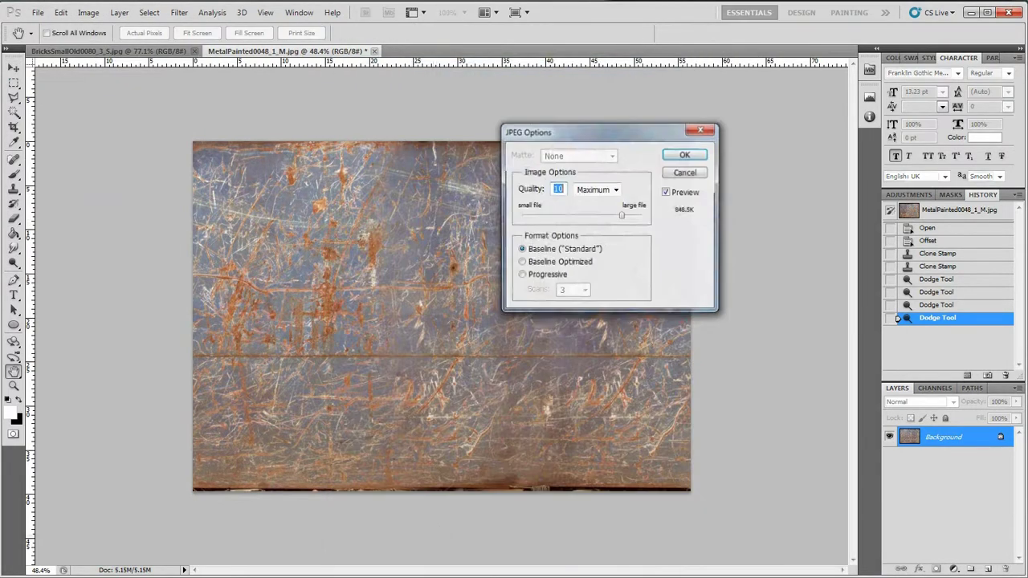
click(685, 155)
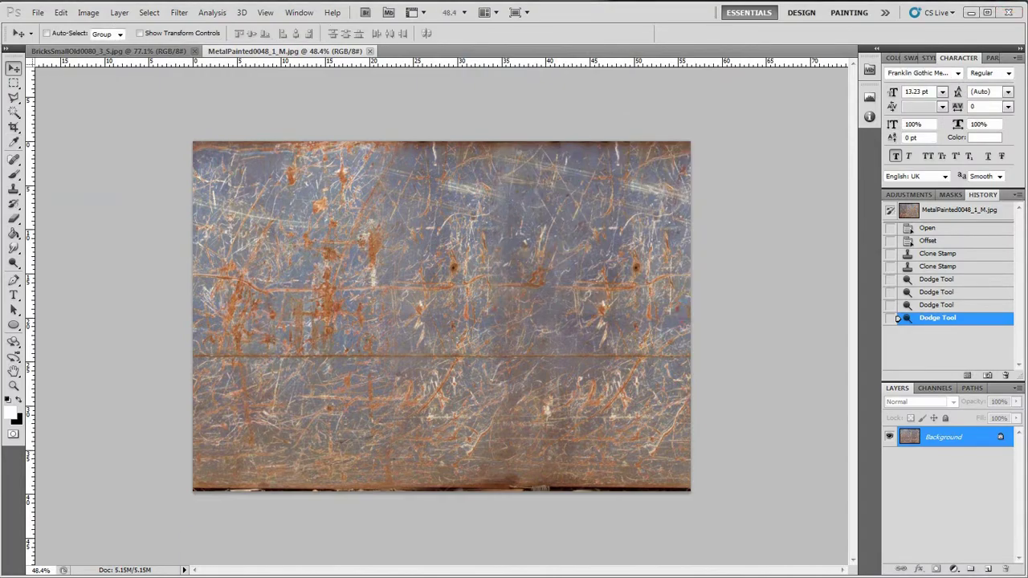
Switch to Maya, put the UV Texture Editor out of the way and delete the barrel's construction history
click(399, 550)
right_drag(404, 277, 437, 259)
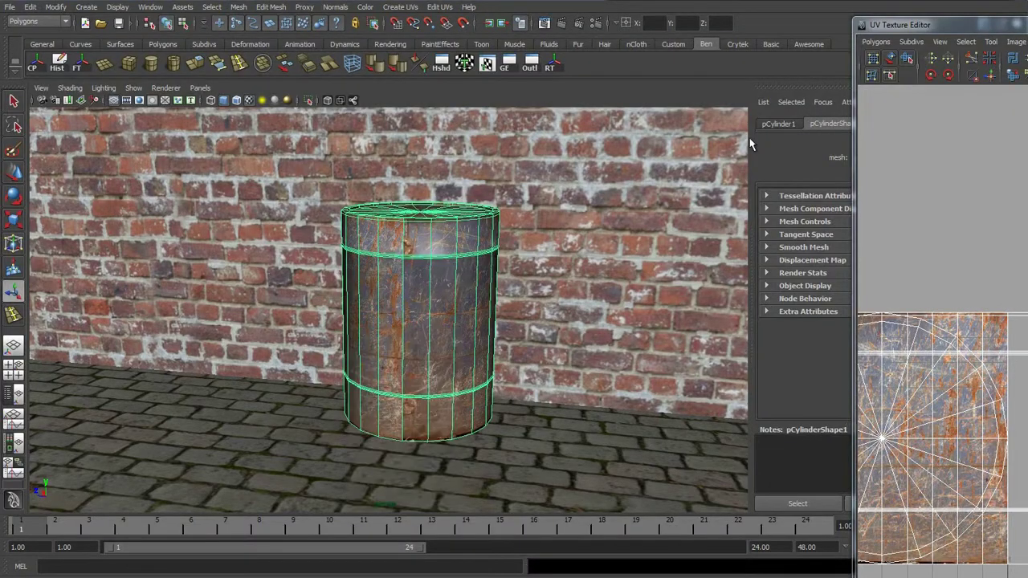
drag(1015, 25, 1027, 25)
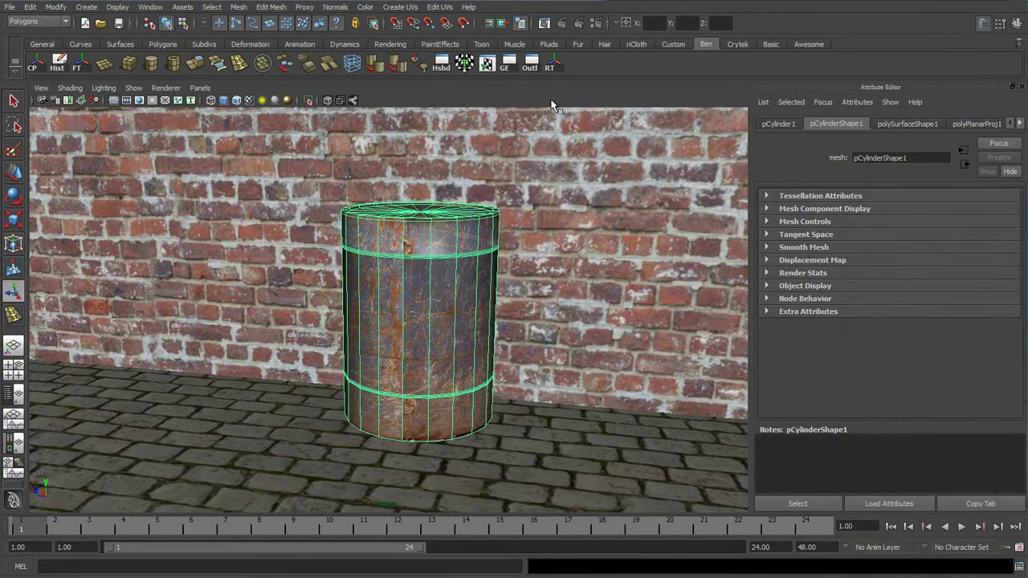
click(55, 67)
Reload the image file MetalPainted0048_1_M.jpg used for the metal material's color
click(884, 125)
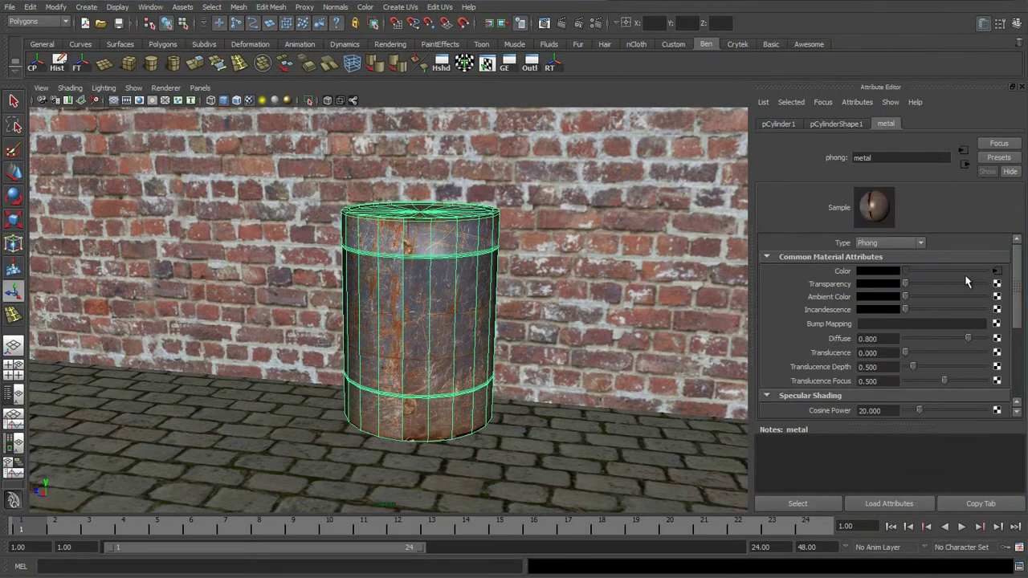
click(996, 271)
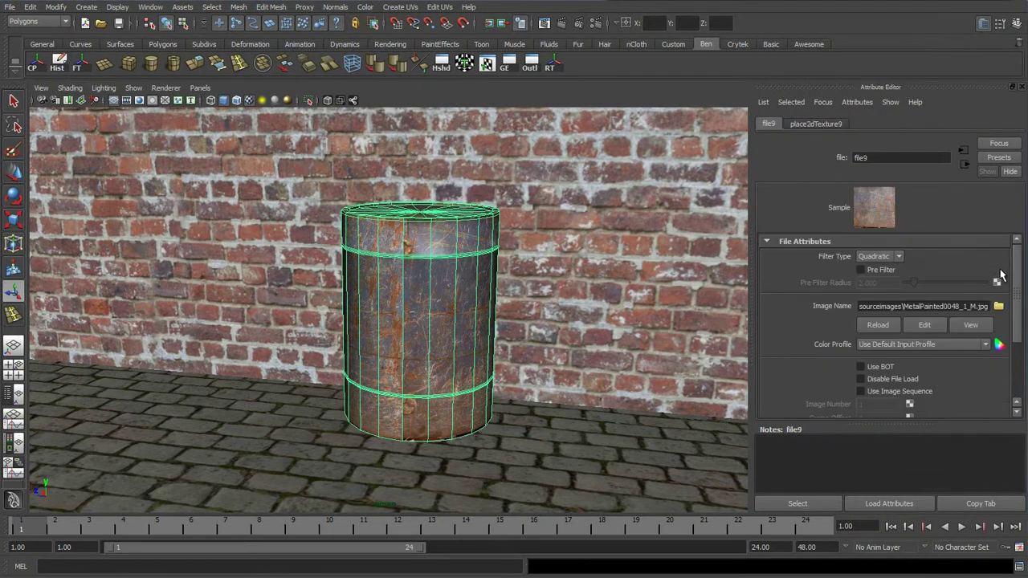
click(881, 330)
Select the whole barrel and rotate it slightly in place on the cobblestones
right_drag(404, 298, 456, 281)
click(514, 345)
click(441, 342)
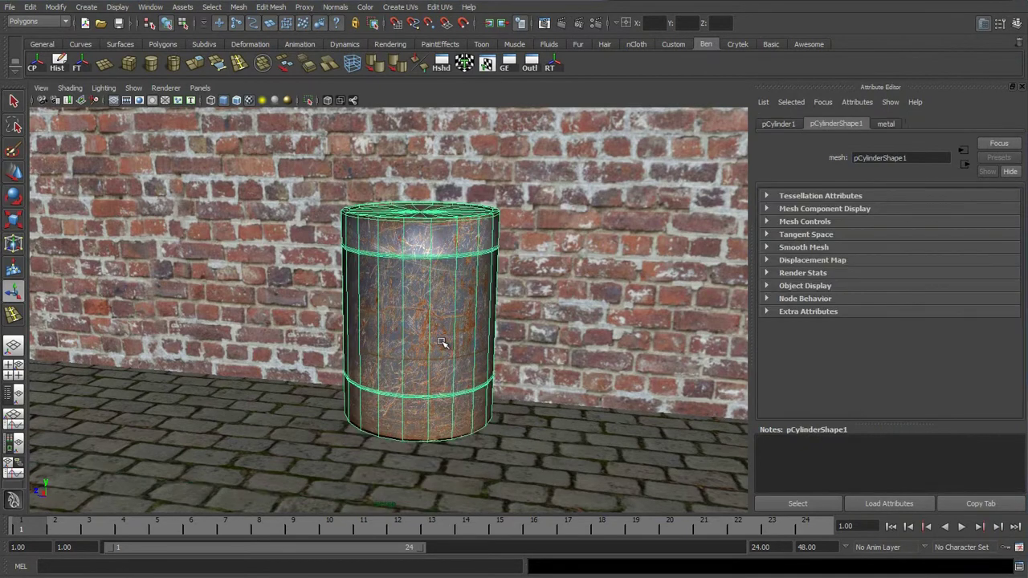
key(e)
mouse_move(419, 333)
mouse_down()
mouse_move(333, 338)
mouse_move(401, 340)
mouse_up()
click(527, 394)
Assign a new Lambert material named tv to the grey cube beside the barrel
alt+drag(528, 394, 466, 360)
alt+drag(531, 352, 577, 370)
alt+middle_drag(577, 369, 336, 279)
click(477, 345)
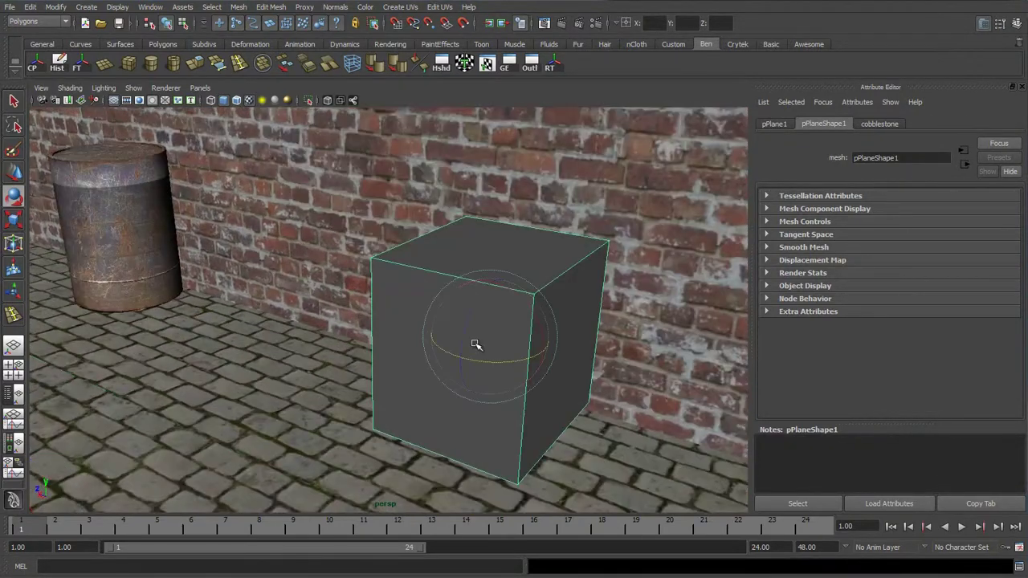
scroll(436, 370, down, 5)
scroll(439, 371, up, 3)
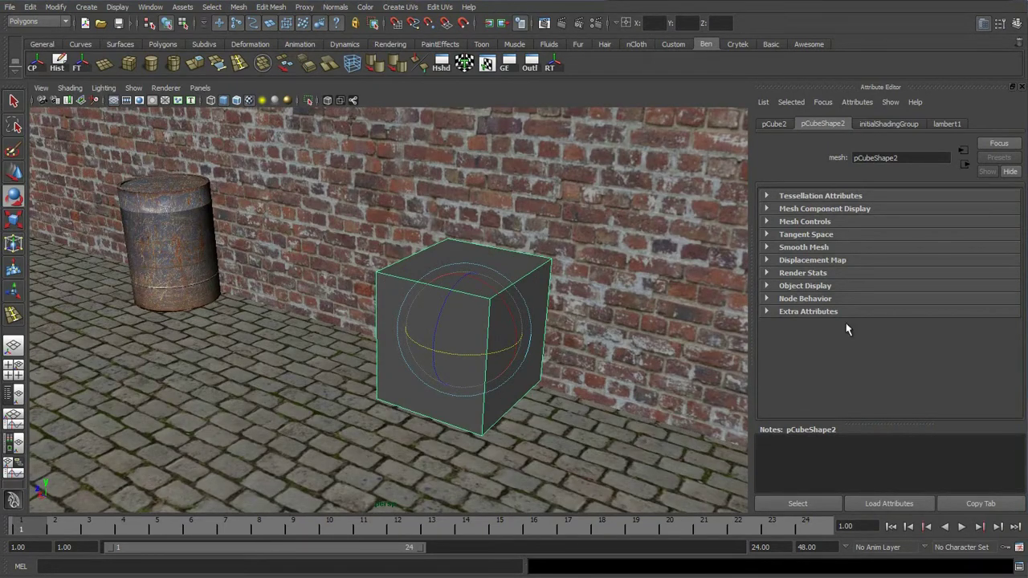
scroll(452, 319, up, 2)
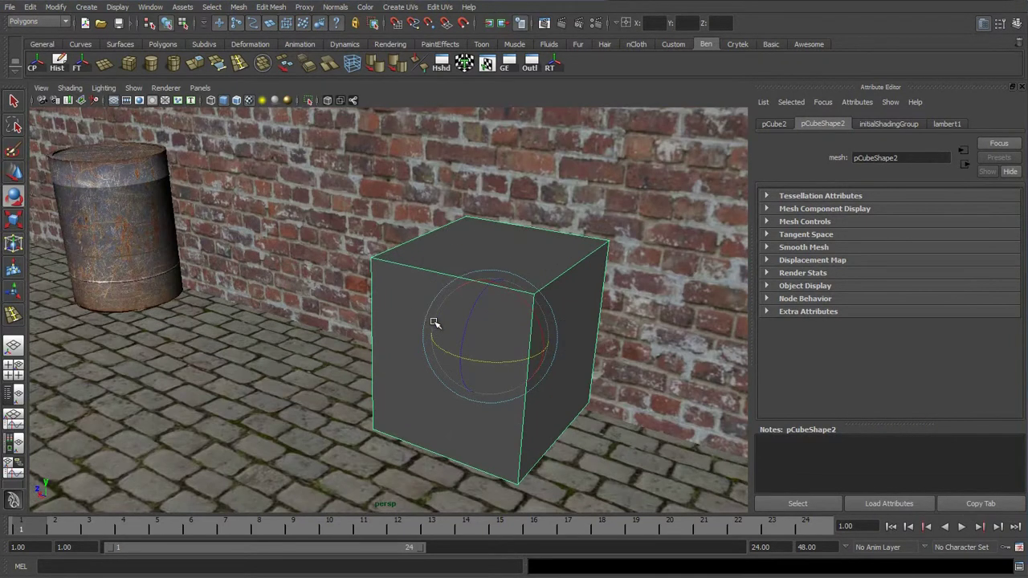
right_drag(410, 331, 420, 518)
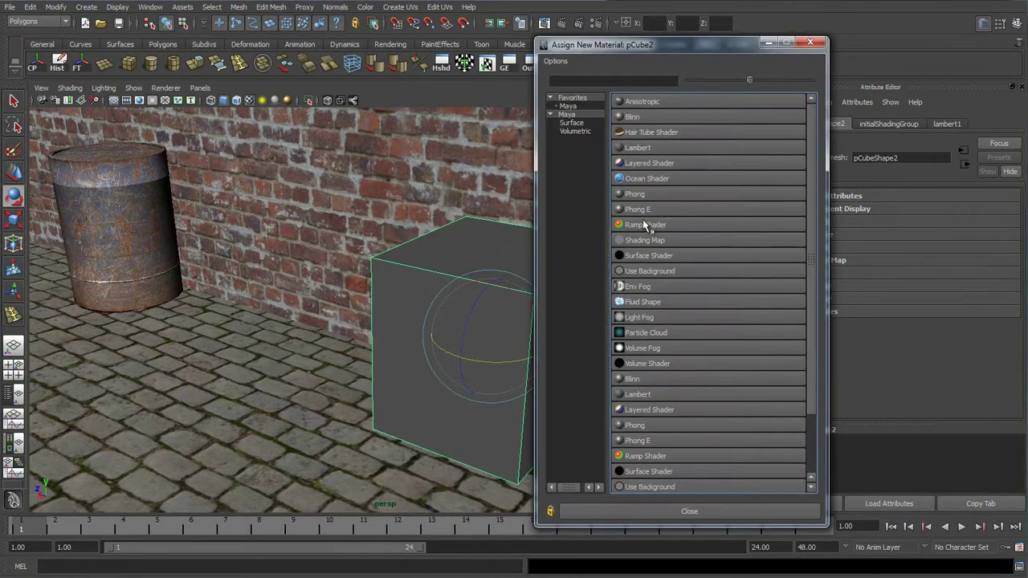
click(637, 149)
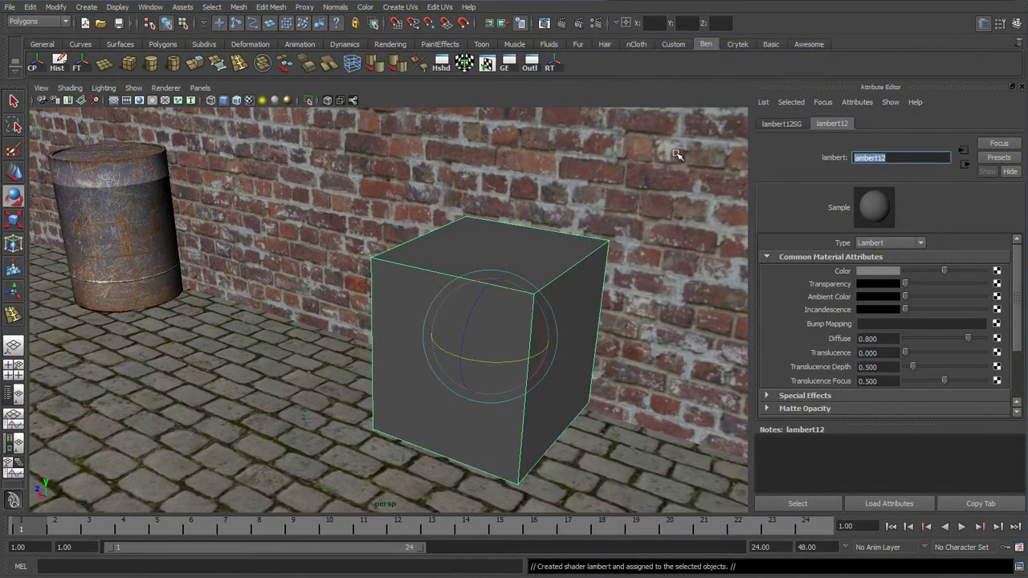
key(Return)
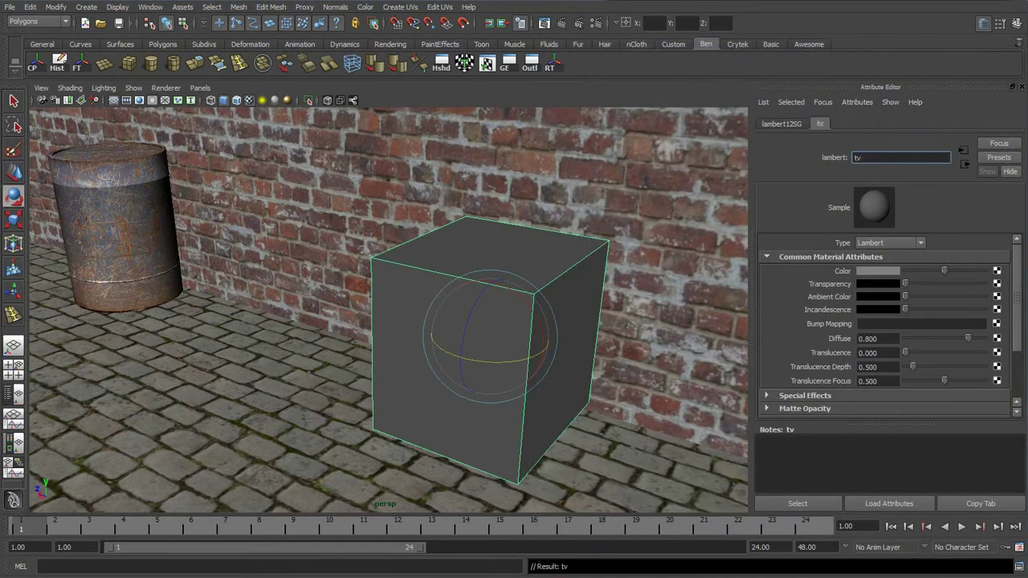
Connect tvmap.jpg from sourceimages as a file texture to the tv material's color
click(997, 272)
click(549, 205)
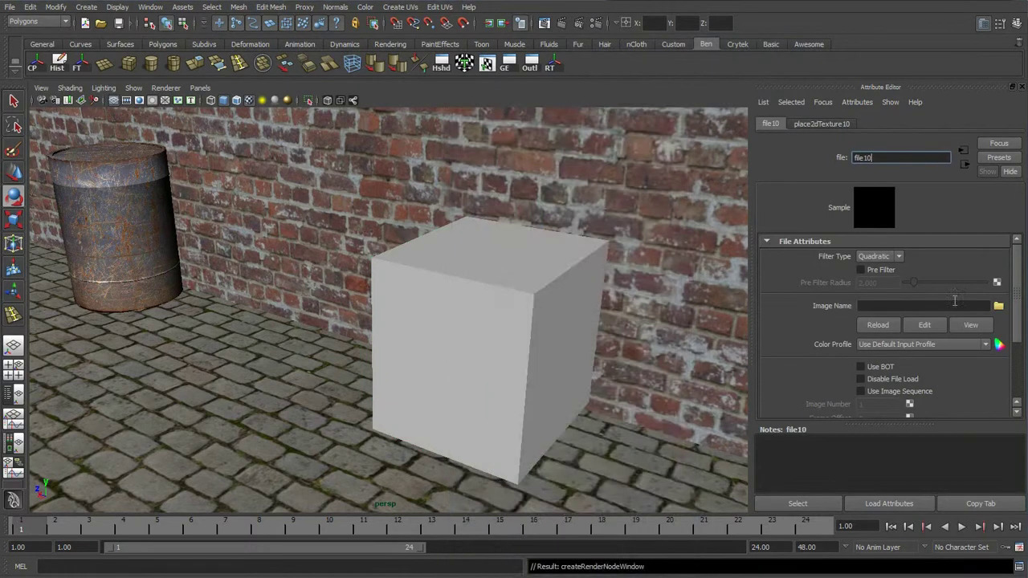
click(999, 306)
click(247, 342)
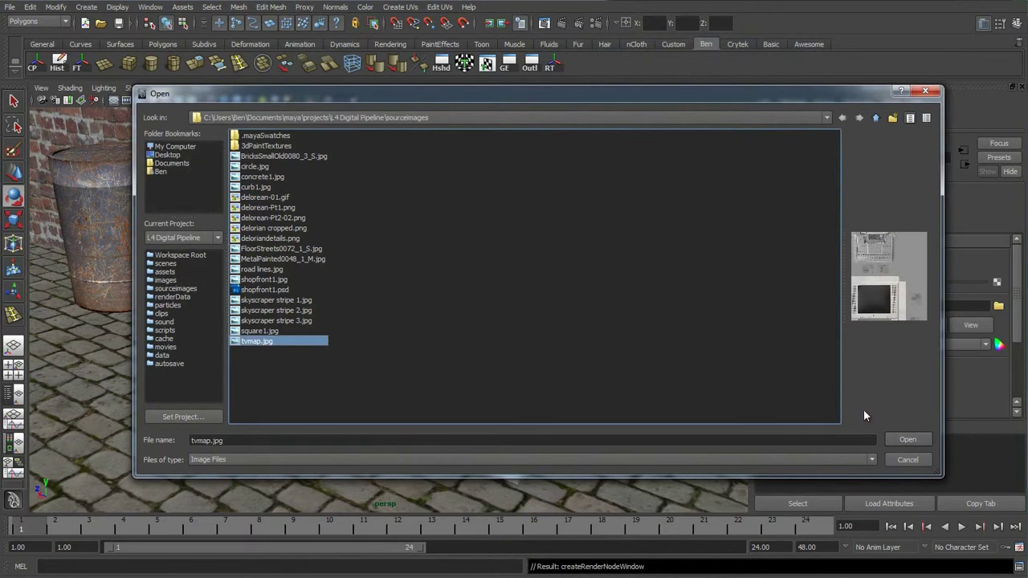
click(919, 444)
Select the whole cube and apply Automatic Mapping to its UVs
right_drag(512, 330, 578, 316)
click(477, 310)
alt+drag(478, 310, 383, 217)
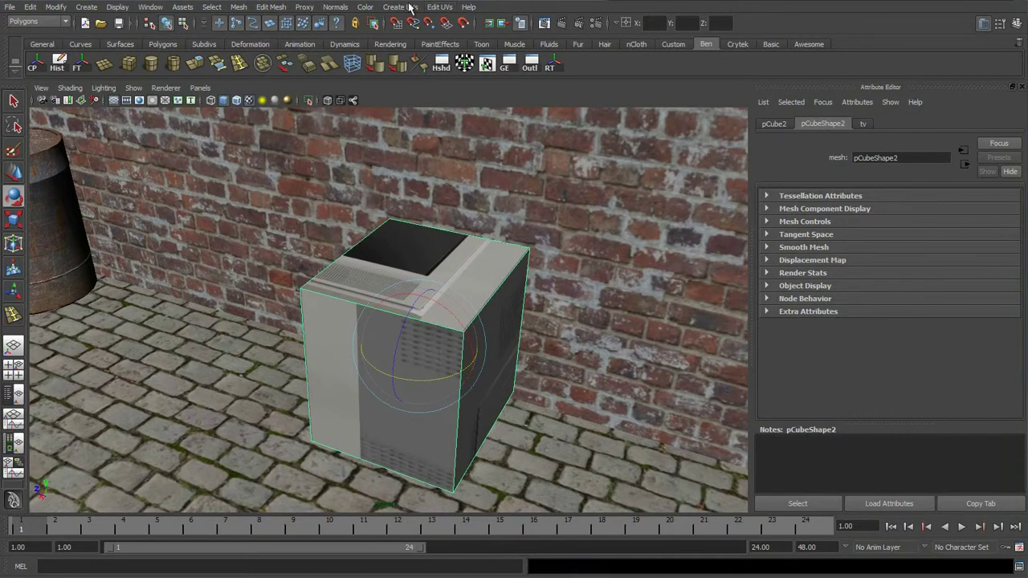
click(408, 6)
click(434, 62)
right_drag(461, 365, 495, 379)
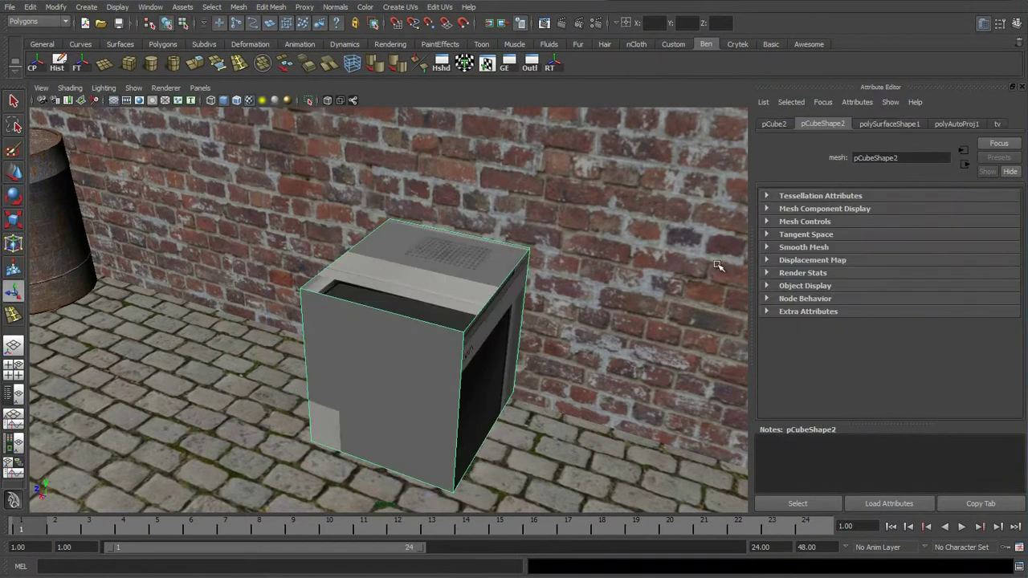
Bring up the UV Texture Editor and select the UVs of the cube's front face
drag(1027, 5, 713, 11)
right_drag(402, 345, 407, 380)
click(413, 359)
alt+middle_drag(411, 299, 427, 222)
alt+drag(419, 285, 496, 288)
right_drag(702, 419, 763, 419)
alt+right_drag(763, 419, 721, 362)
alt+middle_drag(721, 354, 741, 352)
drag(681, 266, 835, 401)
Scale and move the UVs so the cube's front face lies over the TV front in the texture image
scroll(794, 361, up, 3)
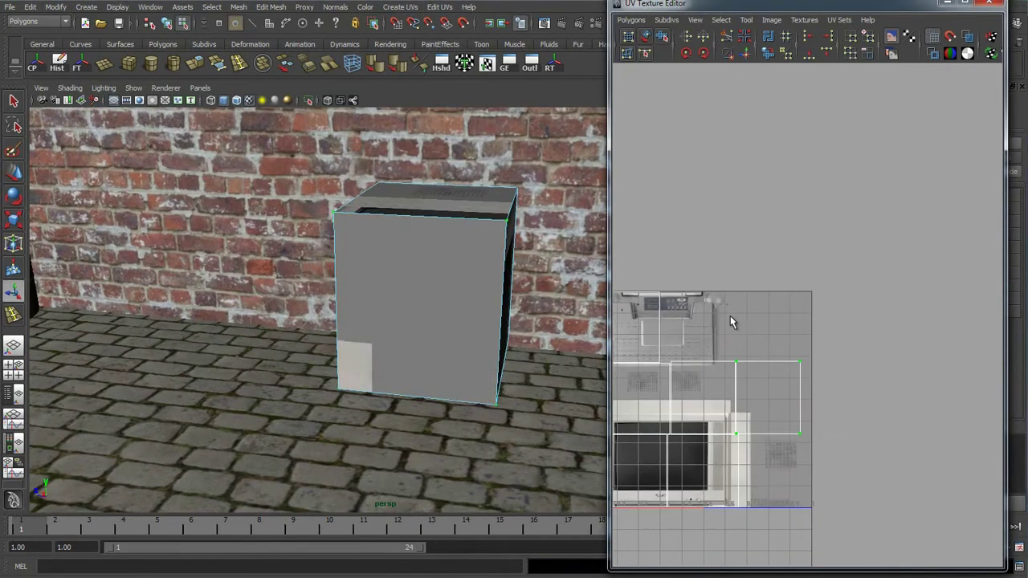
alt+middle_drag(730, 315, 830, 294)
scroll(787, 293, down, 2)
key(w)
drag(797, 363, 872, 305)
key(w)
drag(800, 358, 779, 411)
scroll(771, 425, up, 3)
key(r)
drag(733, 439, 708, 456)
alt+middle_drag(777, 410, 796, 371)
key(w)
drag(759, 407, 661, 407)
key(r)
key(w)
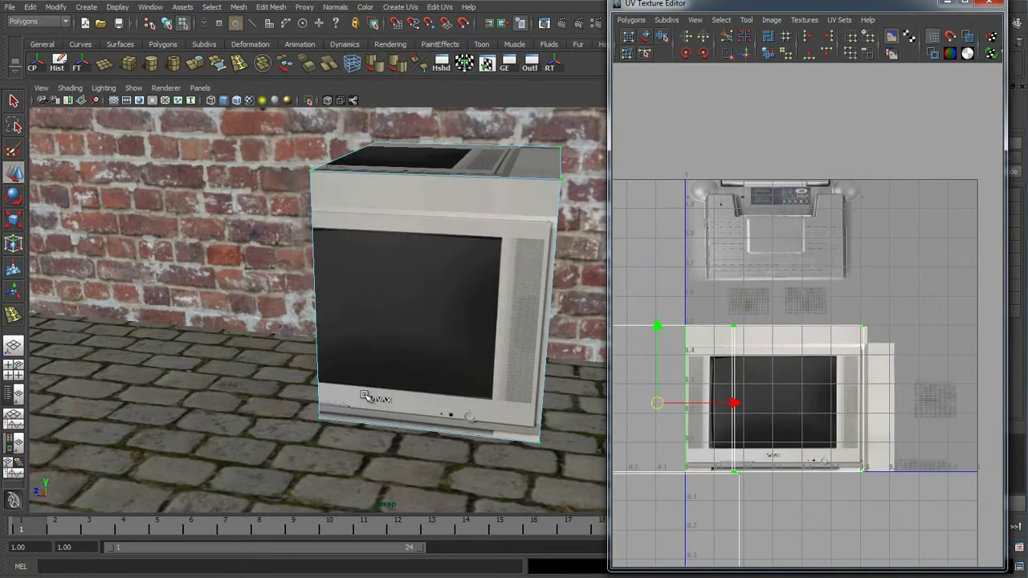
Try rotating the selected UVs in four increments and move them back over the TV front
scroll(372, 394, up, 2)
scroll(371, 424, down, 1)
scroll(748, 312, down, 1)
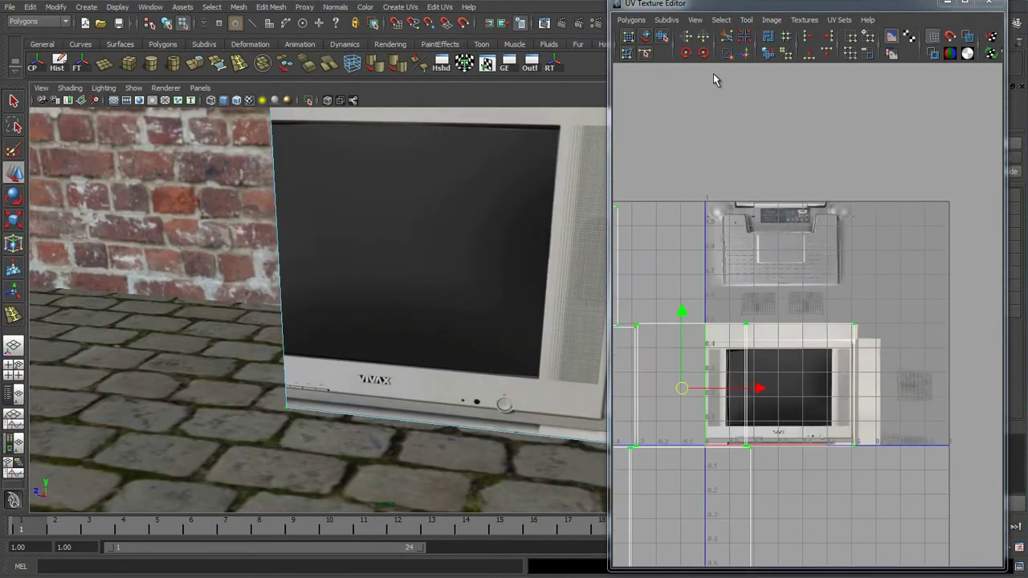
click(687, 54)
click(688, 54)
click(687, 53)
click(688, 54)
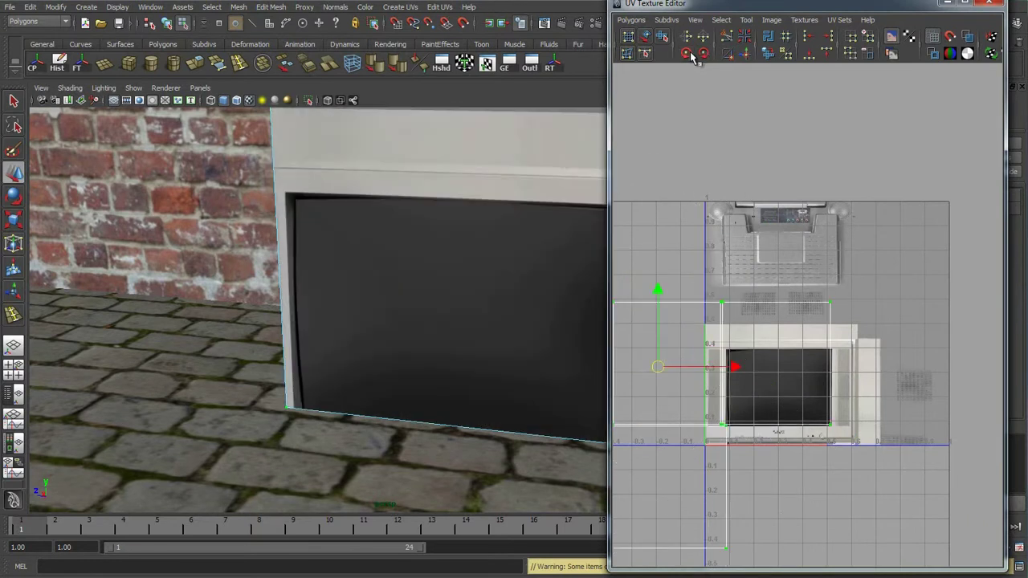
drag(691, 367, 670, 389)
Shift the UVs and stretch them horizontally so the front face spans the full width of the TV front
scroll(364, 292, down, 2)
alt+drag(364, 292, 333, 292)
drag(681, 386, 657, 391)
key(r)
drag(730, 390, 684, 390)
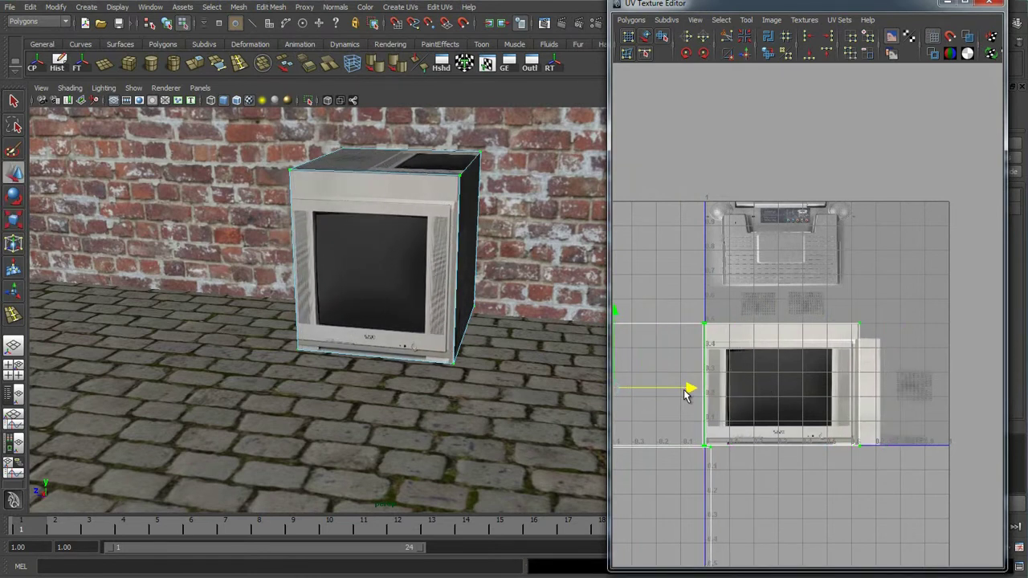
Fine-tune the UVs' height and vertical position so the TV front fills the face, and clear the UV selection
scroll(314, 264, up, 3)
alt+drag(314, 264, 372, 236)
alt+middle_drag(372, 236, 366, 325)
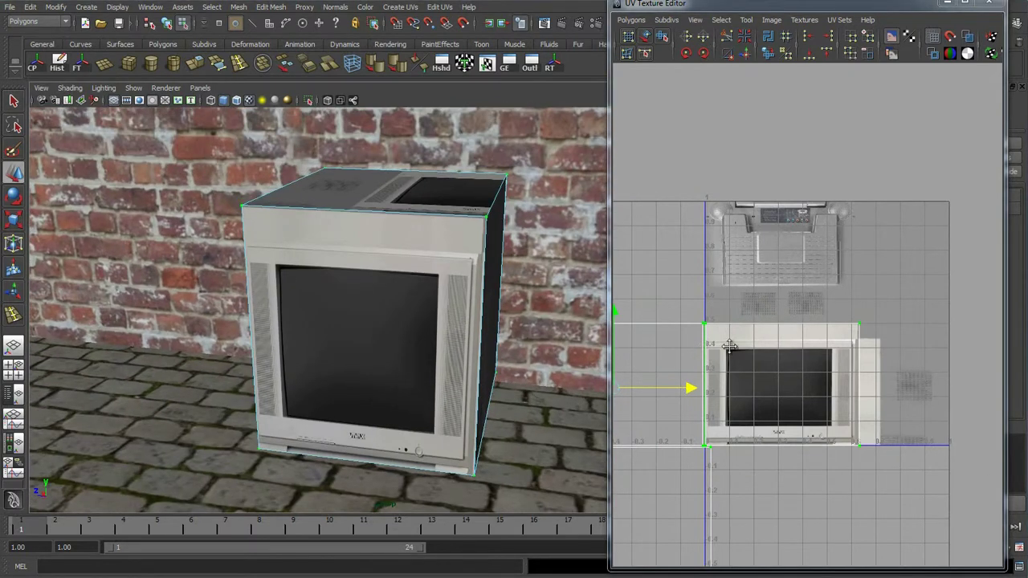
alt+middle_drag(730, 346, 853, 293)
key(r)
mouse_move(738, 264)
mouse_down()
mouse_move(738, 275)
mouse_move(740, 265)
mouse_up()
key(w)
scroll(808, 284, down, 1)
right_drag(718, 381, 759, 378)
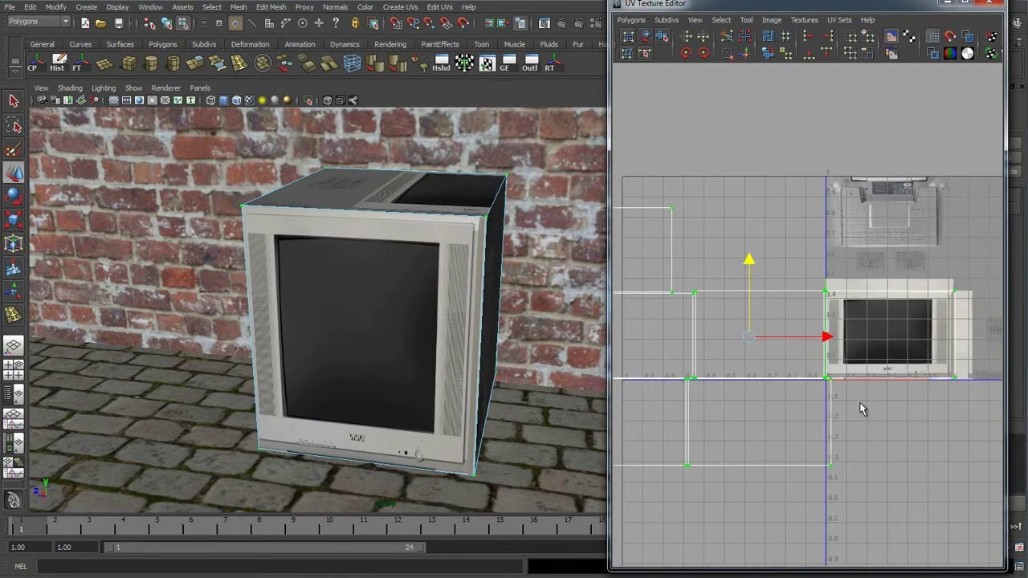
click(850, 363)
scroll(746, 351, down, 2)
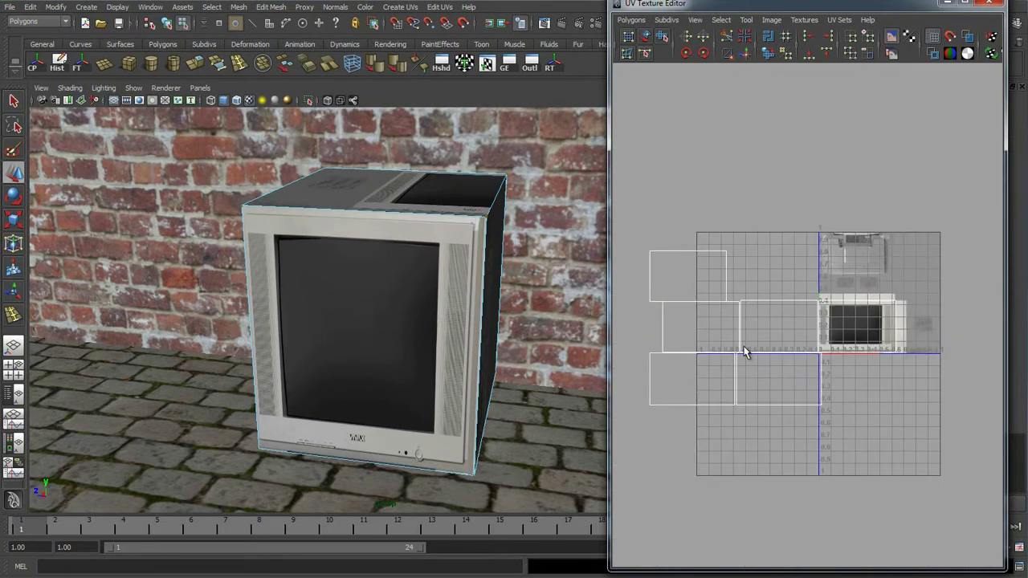
scroll(837, 338, up, 4)
scroll(839, 339, down, 1)
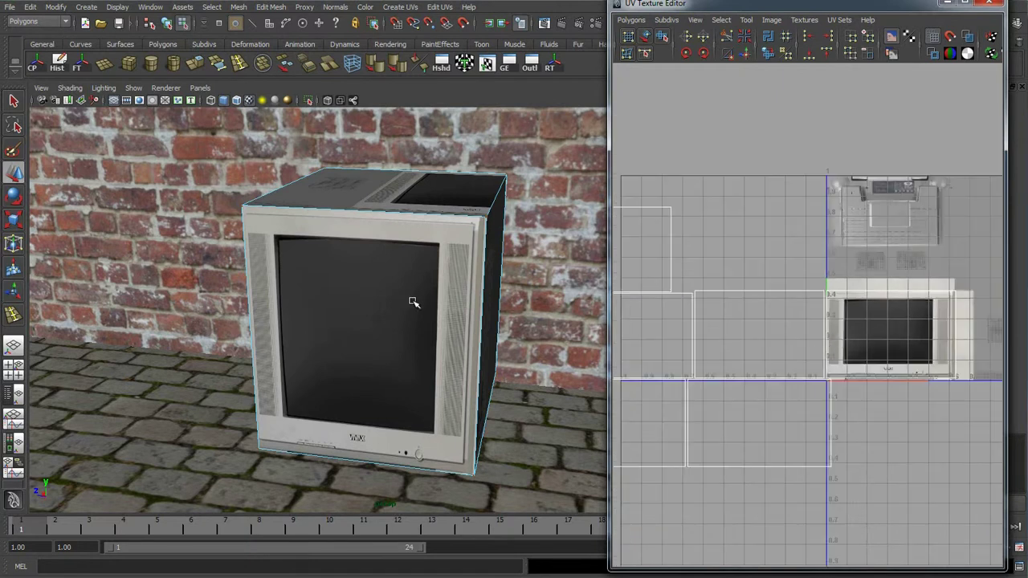
Examine how the TV texture falls on the front, top and sides of the cube
right_drag(378, 300, 431, 280)
mouse_move(402, 251)
mouse_down()
mouse_move(397, 270)
mouse_move(412, 255)
mouse_move(400, 250)
mouse_up()
key(w)
drag(414, 201, 278, 284)
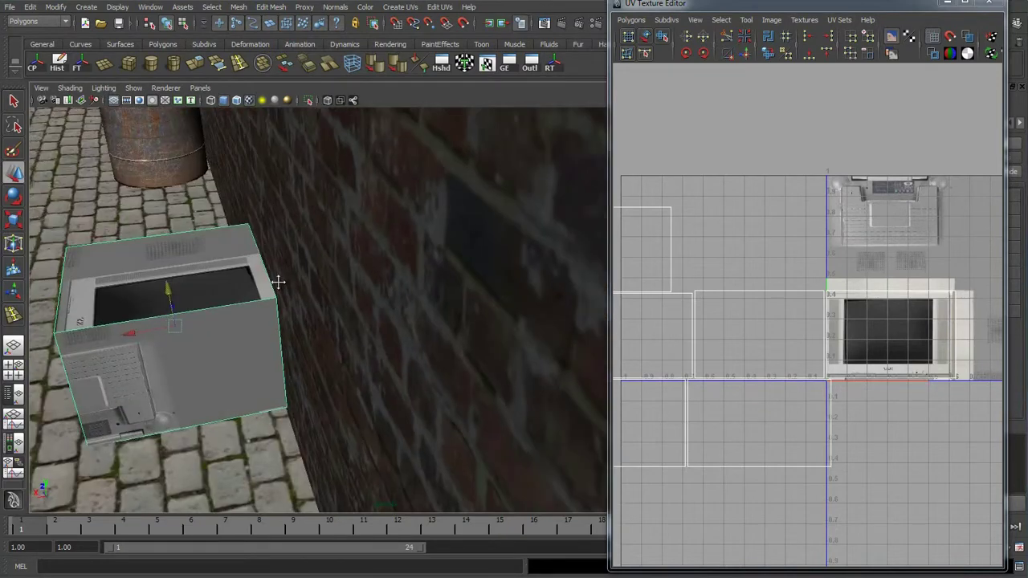
alt+middle_drag(278, 284, 365, 267)
scroll(366, 266, up, 4)
alt+drag(366, 266, 444, 297)
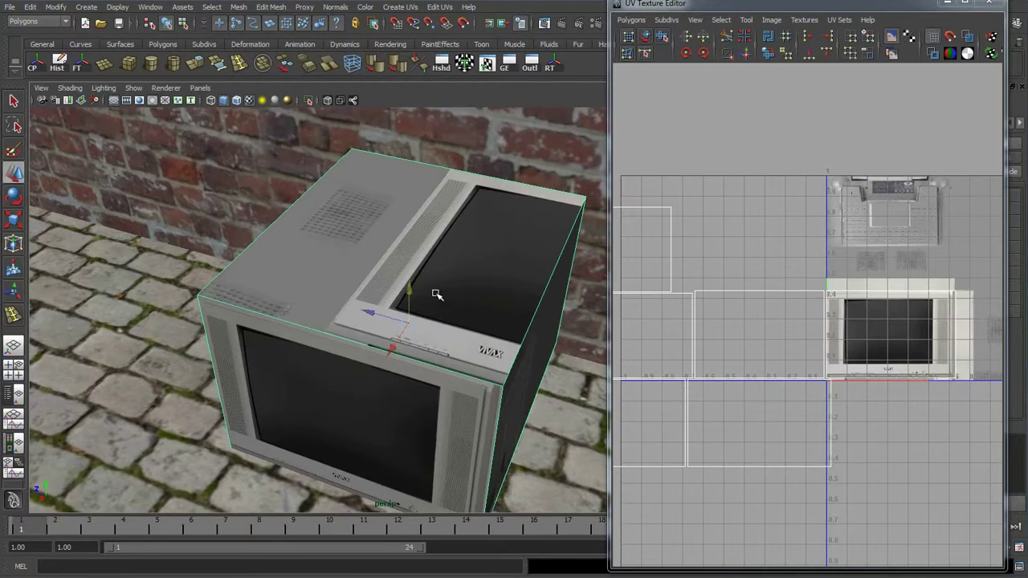
scroll(806, 321, down, 2)
Nudge the front face's side and bottom UVs so the face's borders match the edges of the TV front in the image
alt+right_drag(831, 339, 626, 332)
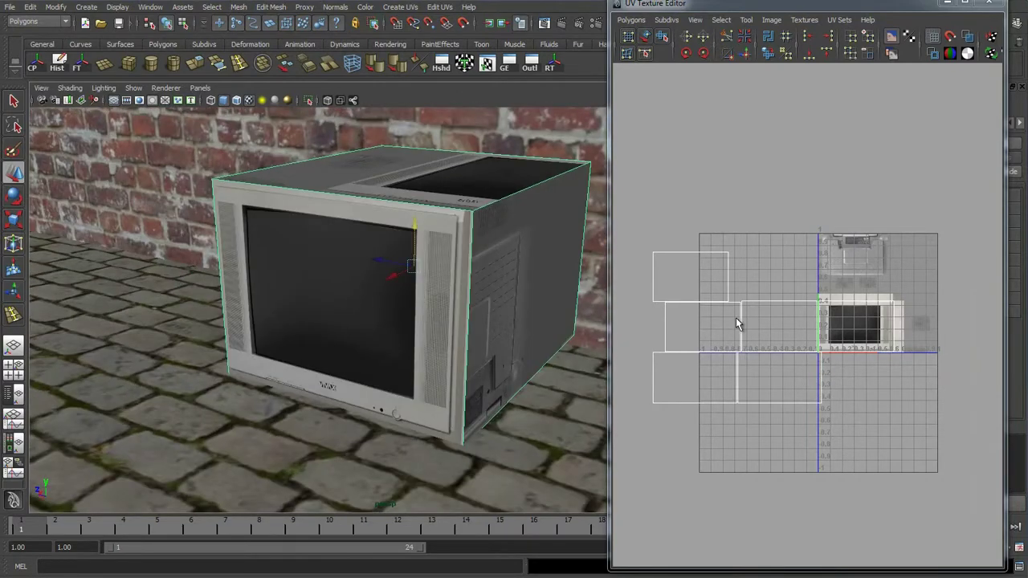
scroll(549, 295, up, 3)
mouse_move(411, 228)
alt+mouse_down()
mouse_move(413, 238)
mouse_move(409, 228)
alt+mouse_up()
scroll(873, 306, up, 3)
alt+middle_drag(873, 306, 788, 298)
scroll(789, 298, up, 5)
right_drag(807, 304, 859, 304)
drag(956, 201, 913, 478)
alt+middle_drag(996, 338, 926, 342)
drag(955, 337, 945, 337)
drag(945, 336, 946, 336)
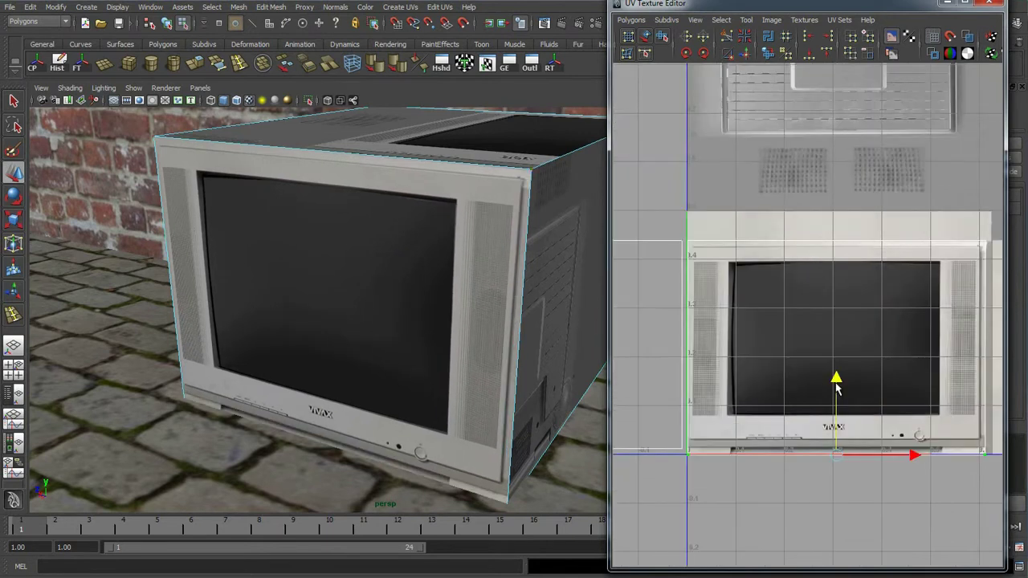
drag(836, 382, 837, 383)
Select the vertical edge between the TV front and its adjoining side face, and Move and Sew the UVs along it
alt+drag(432, 287, 407, 293)
mouse_move(423, 258)
right_down()
mouse_move(449, 248)
mouse_move(425, 255)
right_up()
click(449, 262)
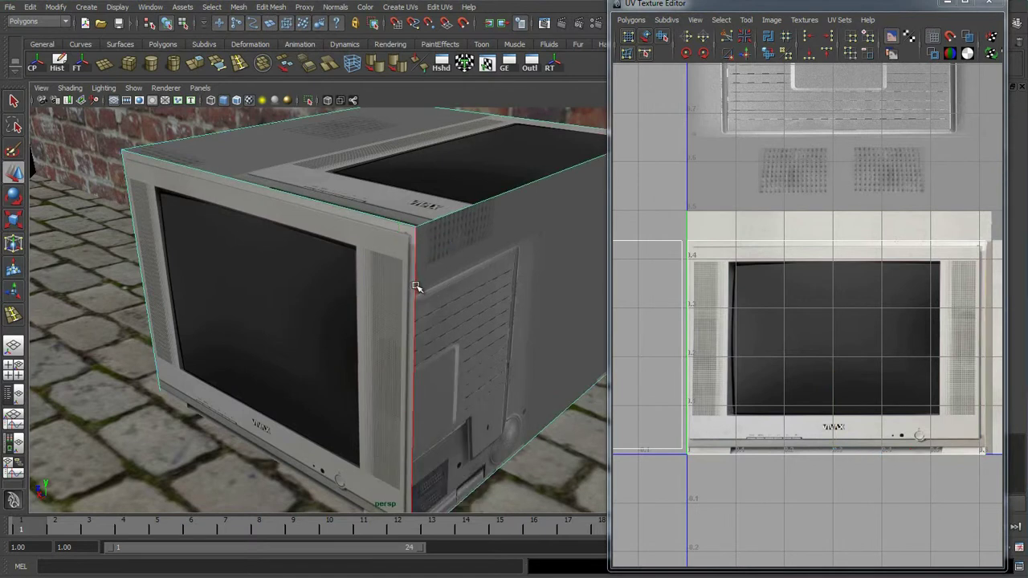
click(416, 287)
click(746, 57)
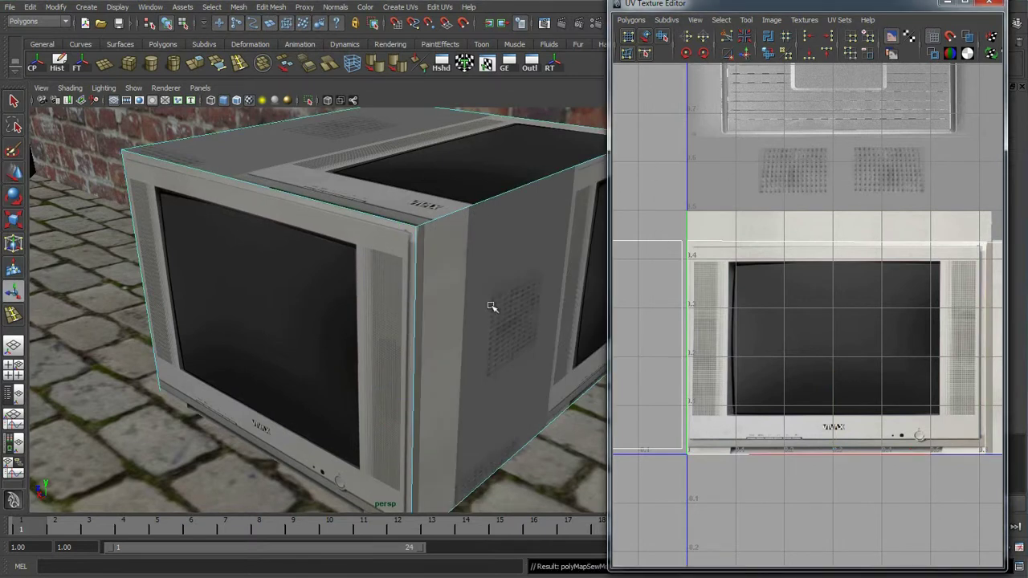
Move the sewn side face's outer UVs inward to the image's border so the face covers only the side panel texture
scroll(492, 307, down, 5)
scroll(798, 322, down, 6)
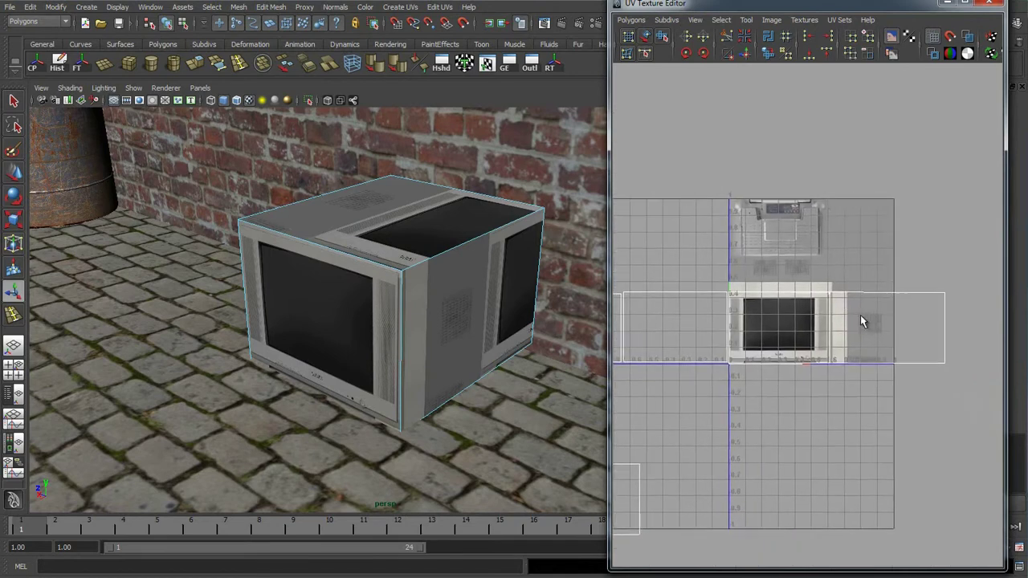
scroll(861, 316, up, 3)
alt+drag(416, 303, 390, 305)
alt+middle_drag(924, 316, 806, 327)
right_drag(876, 326, 923, 325)
drag(980, 252, 911, 459)
key(w)
drag(988, 354, 890, 370)
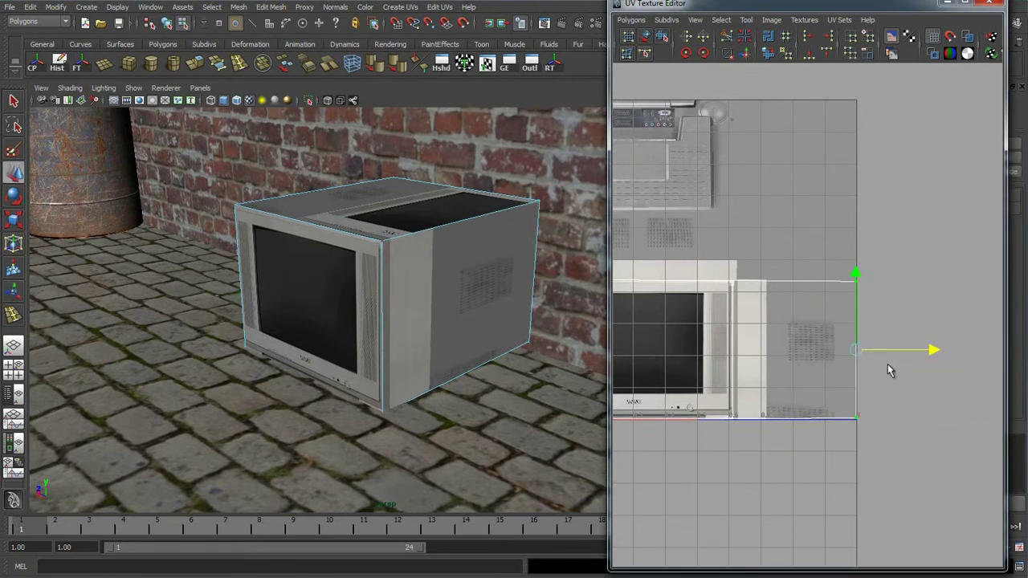
Examine the sewn side face and the untextured opposite side of the television
alt+drag(433, 337, 356, 292)
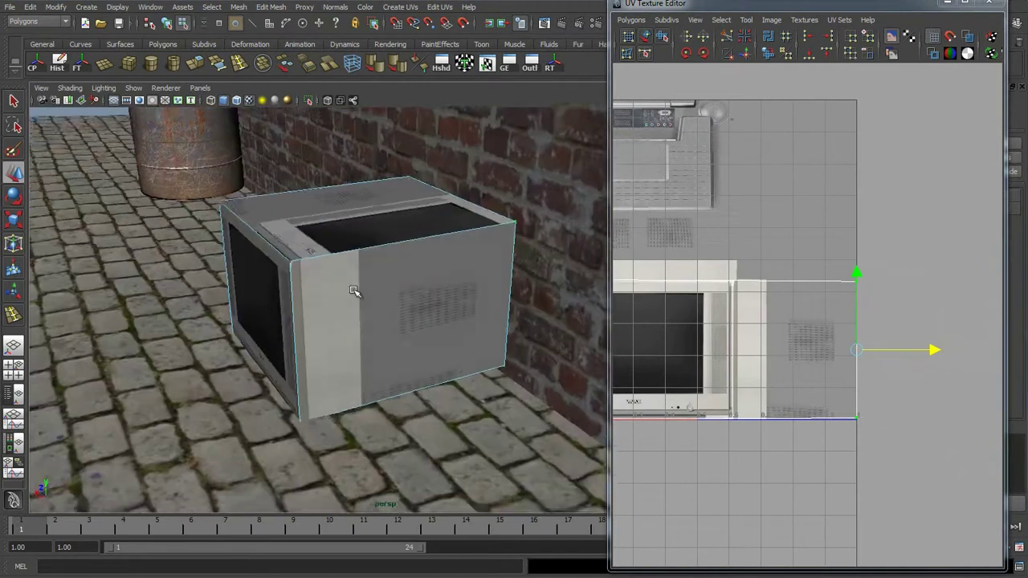
right_drag(354, 287, 359, 318)
right_drag(385, 269, 353, 318)
alt+drag(340, 321, 332, 316)
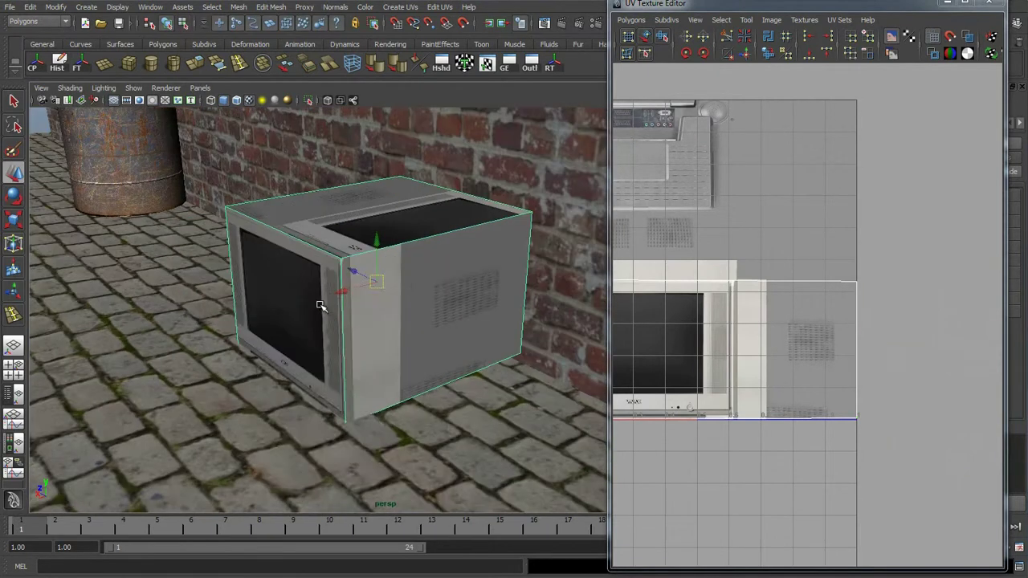
click(251, 317)
alt+drag(251, 317, 321, 298)
click(502, 264)
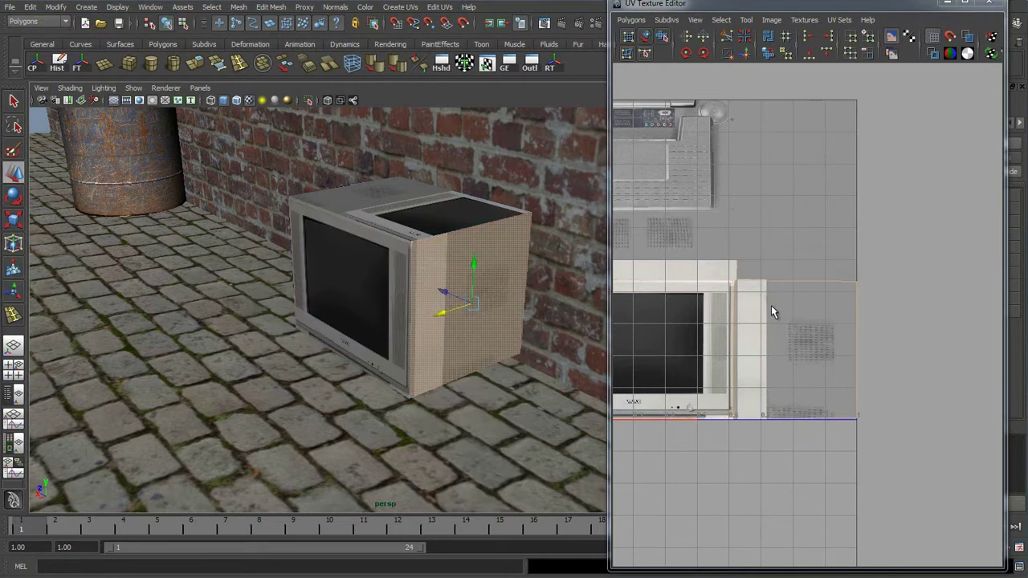
alt+middle_drag(639, 318, 719, 327)
right_drag(720, 328, 762, 320)
right_drag(458, 275, 487, 263)
alt+drag(457, 275, 408, 253)
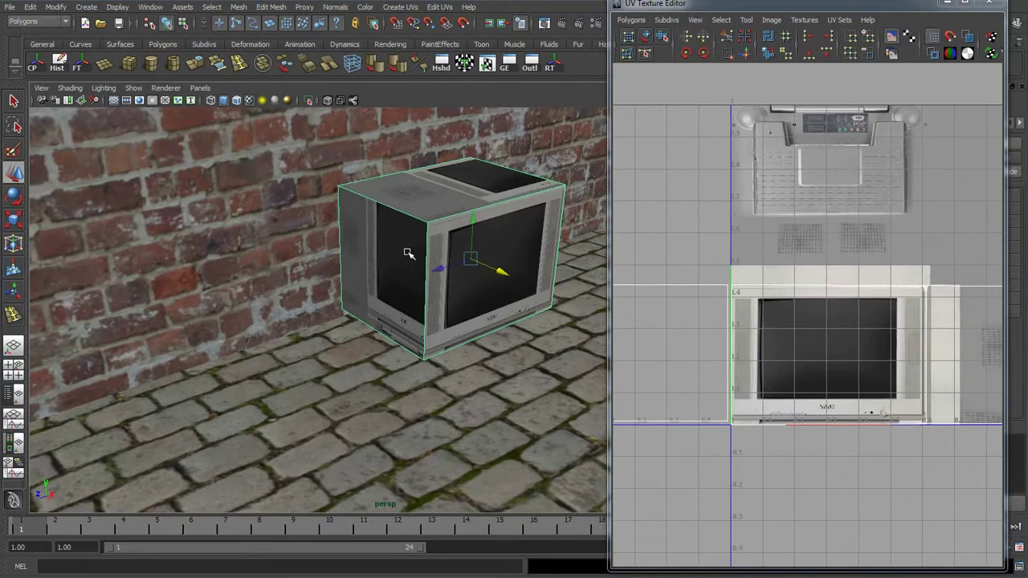
Select the opposite side face and move its UVs over the side panel texture beside the TV front
right_drag(392, 291, 400, 286)
click(400, 285)
alt+middle_drag(776, 322, 909, 349)
scroll(771, 344, down, 5)
alt+middle_drag(996, 331, 836, 326)
scroll(916, 329, up, 7)
scroll(836, 325, down, 3)
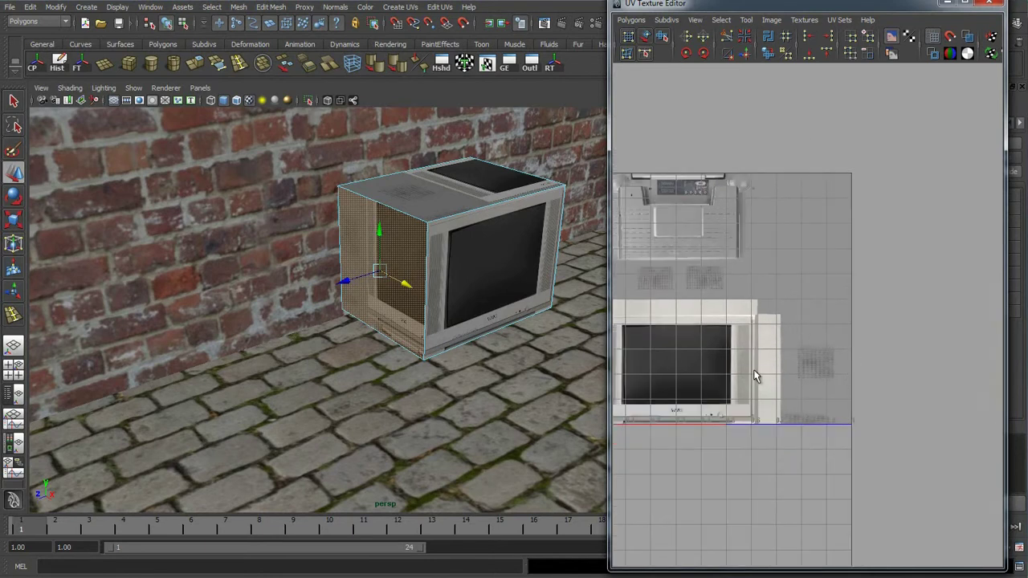
alt+middle_drag(754, 375, 926, 364)
right_drag(837, 319, 882, 314)
scroll(811, 333, down, 2)
right_drag(370, 279, 367, 316)
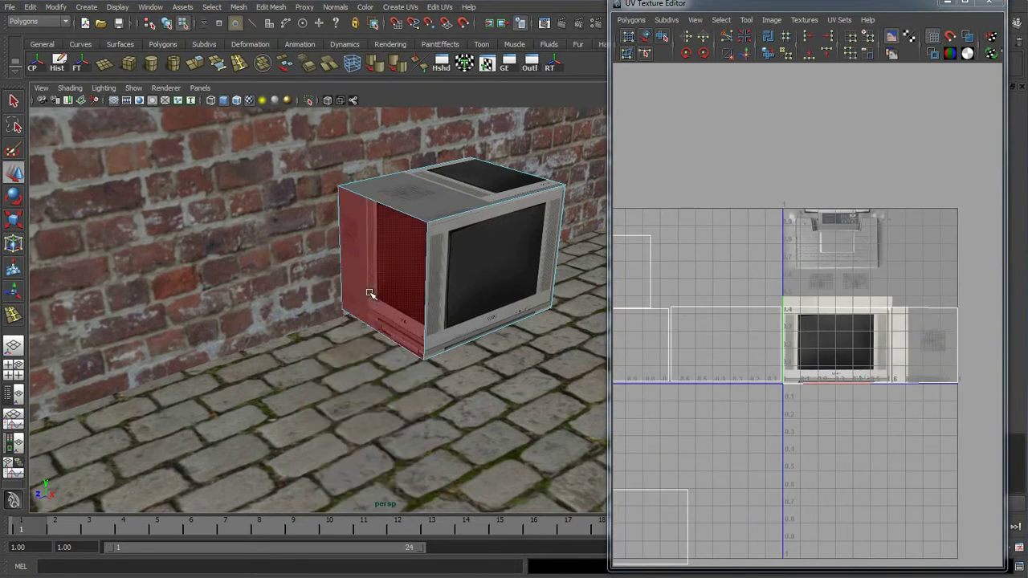
click(370, 294)
scroll(805, 374, down, 2)
right_drag(785, 401, 725, 400)
alt+middle_drag(767, 401, 666, 463)
drag(661, 459, 897, 337)
Line the opposite side's UVs up with the side panel's inner edge and pull the outer UVs in to the image's border
scroll(897, 337, up, 4)
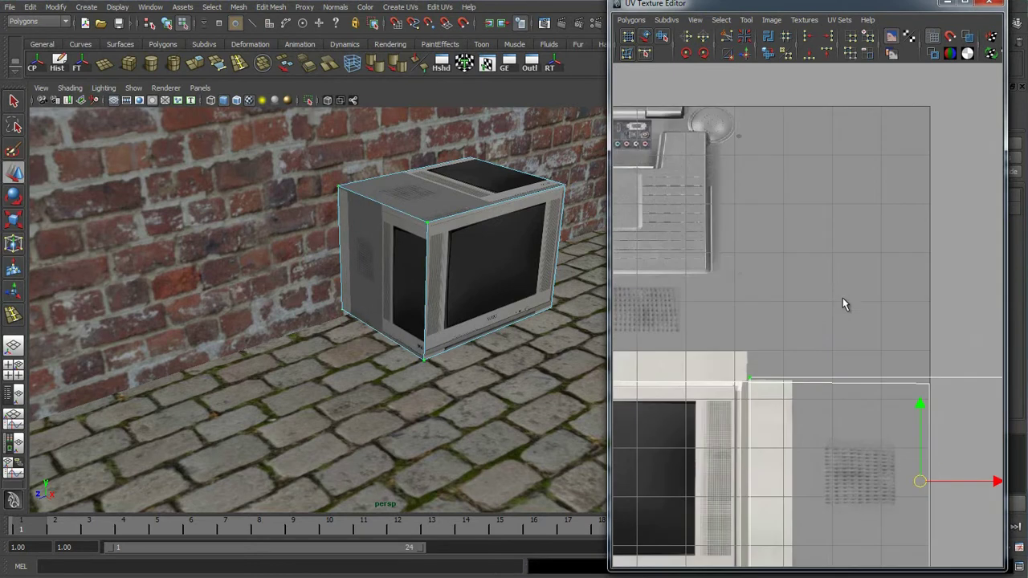
alt+middle_drag(913, 460, 858, 337)
drag(864, 359, 854, 364)
scroll(877, 378, down, 2)
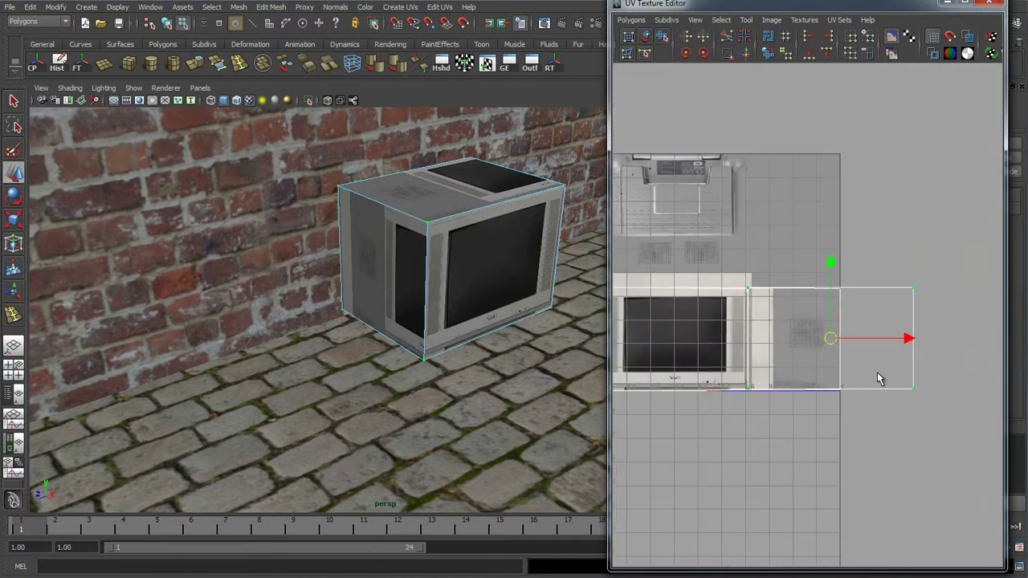
drag(887, 411, 943, 273)
drag(986, 341, 913, 360)
Select the upper UVs of the overlapping side faces and align them to the same height
alt+middle_drag(909, 354, 870, 387)
scroll(860, 356, up, 4)
alt+middle_drag(876, 347, 966, 311)
scroll(955, 311, up, 1)
scroll(752, 323, down, 1)
alt+middle_drag(695, 323, 745, 313)
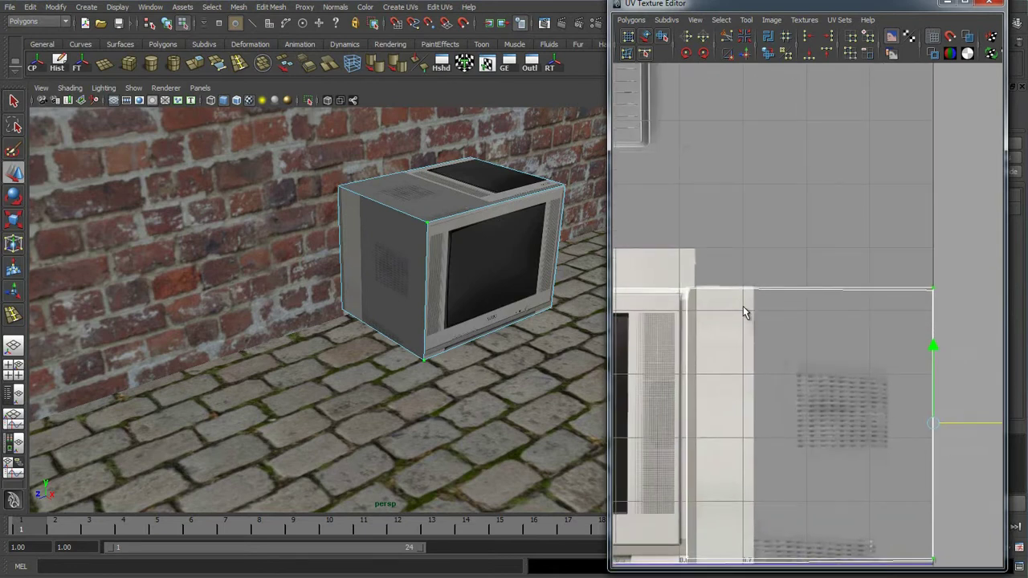
alt+right_drag(673, 12, 815, 232)
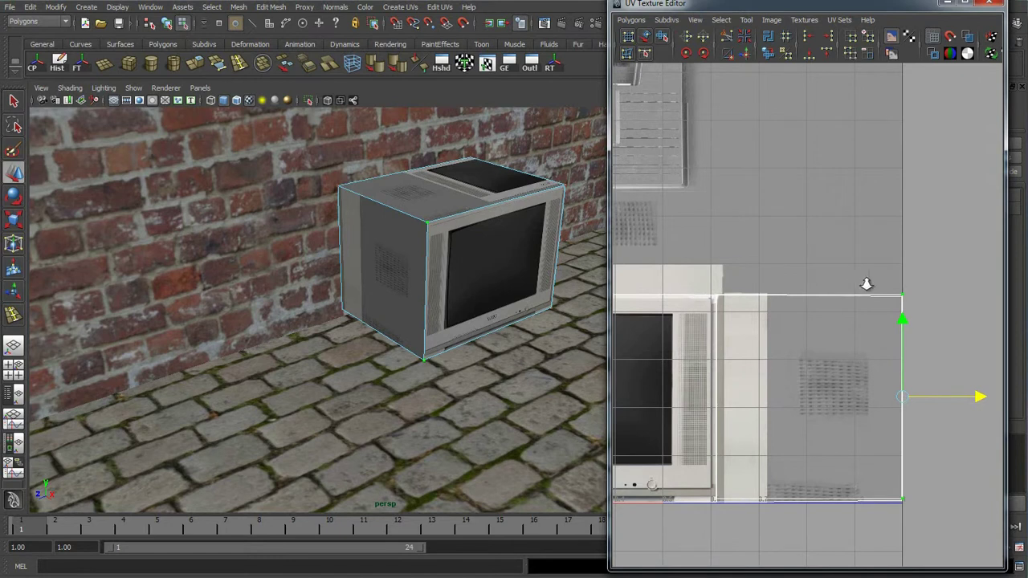
alt+right_drag(867, 284, 889, 287)
drag(955, 308, 964, 310)
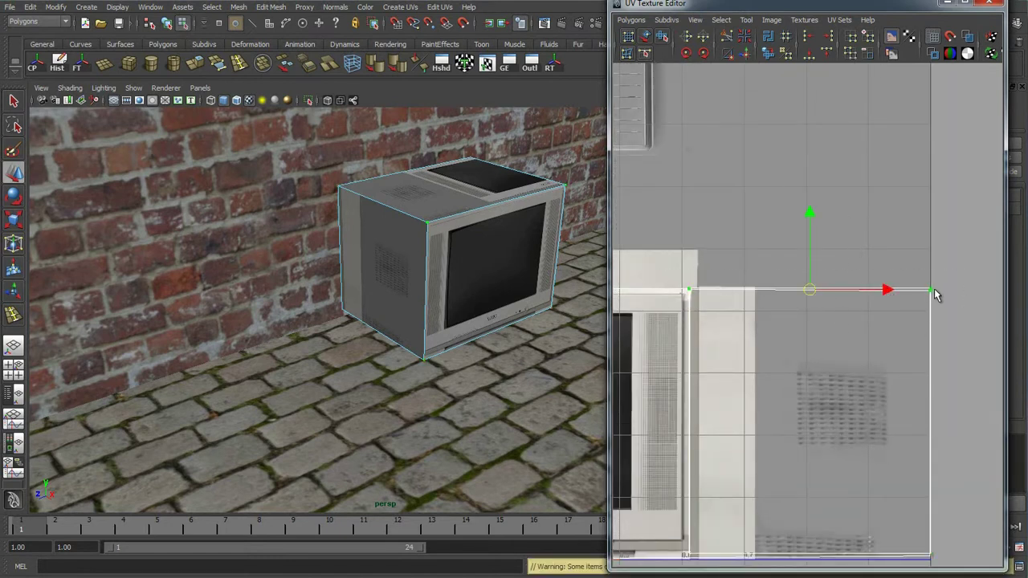
click(827, 54)
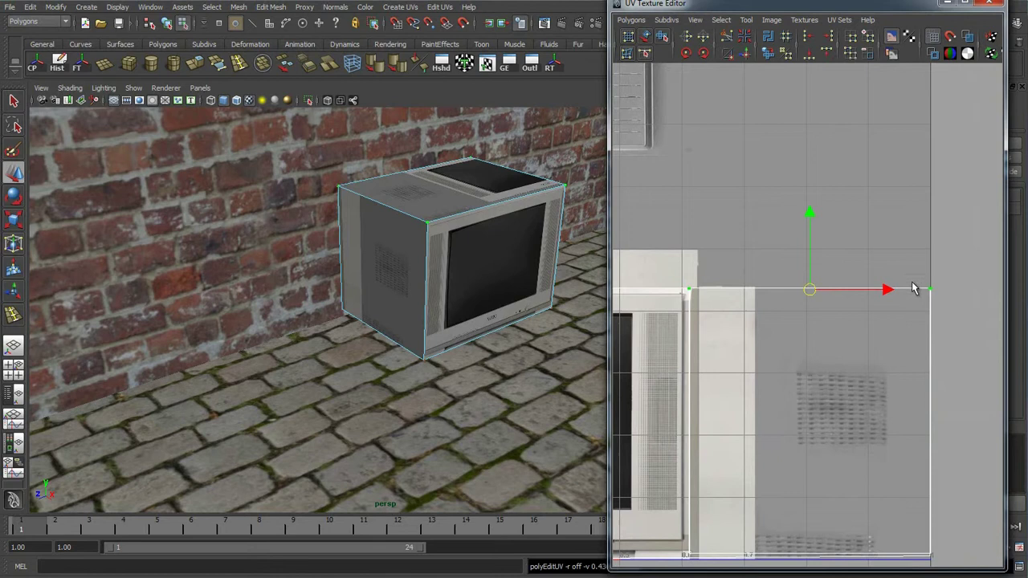
Align the lower UVs of the overlapping side faces to the same height along the image's lower border
alt+middle_drag(845, 393, 840, 271)
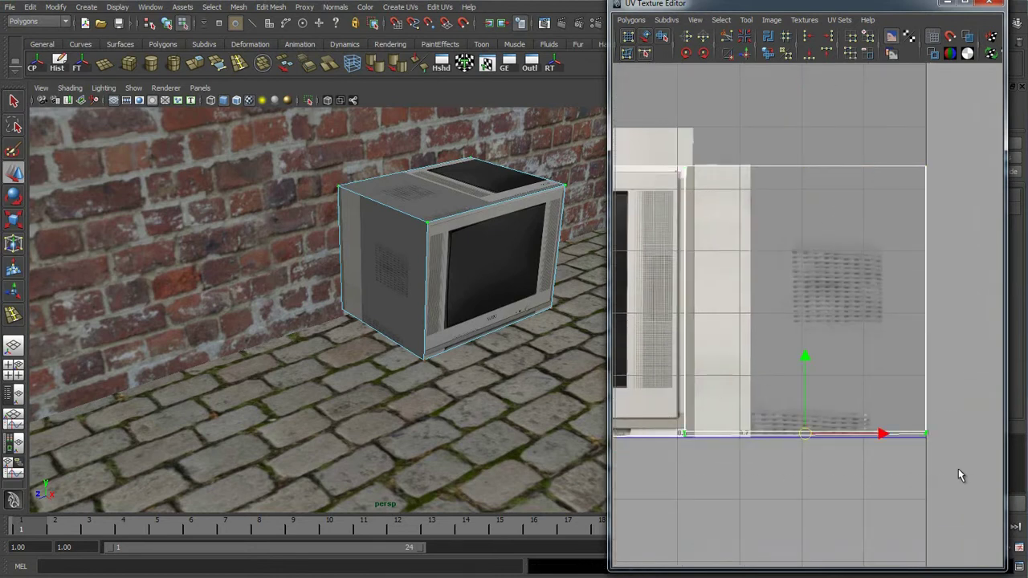
click(808, 55)
scroll(806, 277, down, 3)
alt+middle_drag(795, 306, 904, 295)
alt+middle_drag(800, 277, 830, 291)
alt+middle_drag(995, 353, 856, 352)
scroll(901, 345, up, 2)
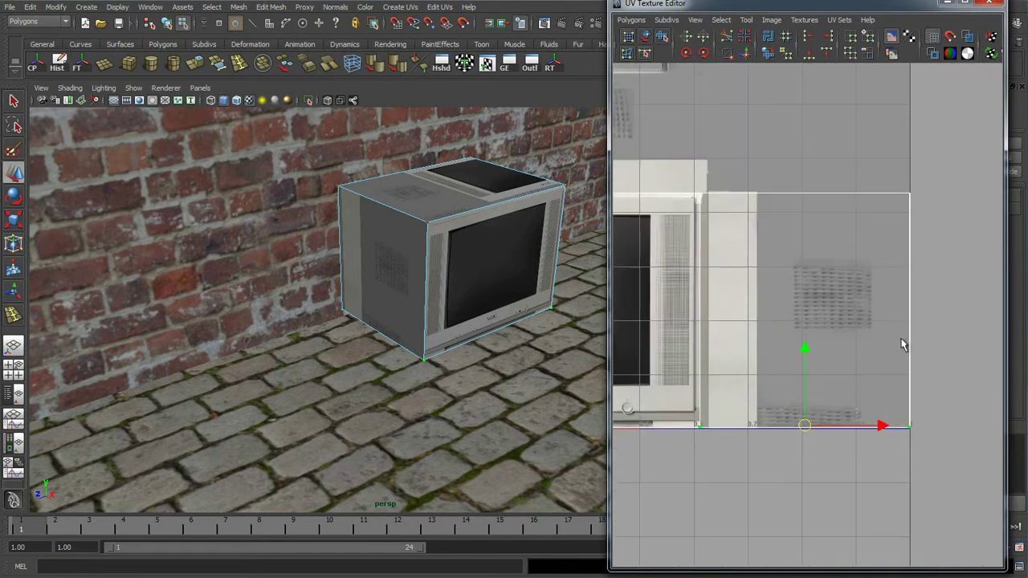
drag(715, 469, 714, 468)
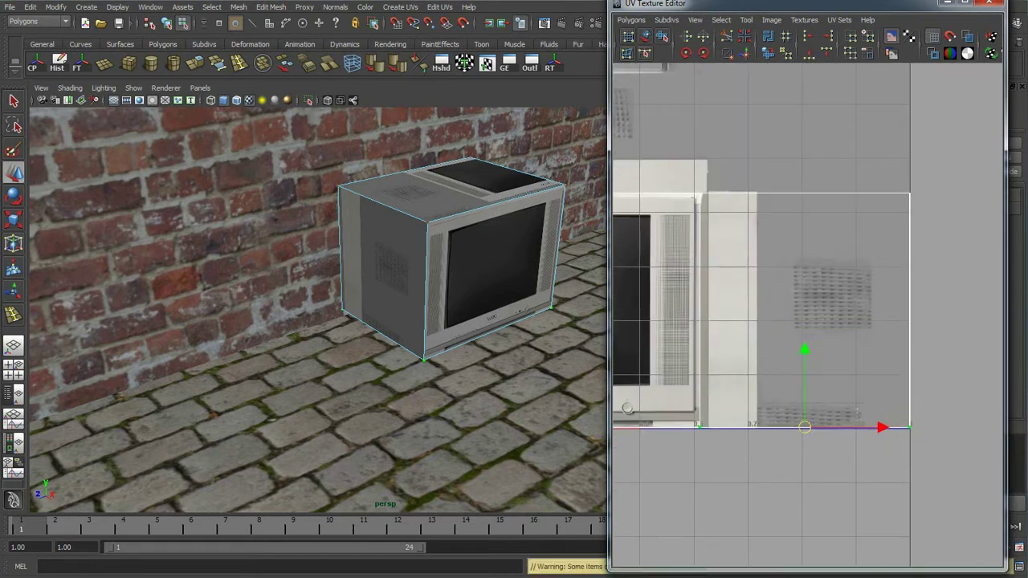
Select the opposite side face's UVs and rotate them in four increments so the light bezel strip meets the TV front
alt+drag(432, 270, 532, 296)
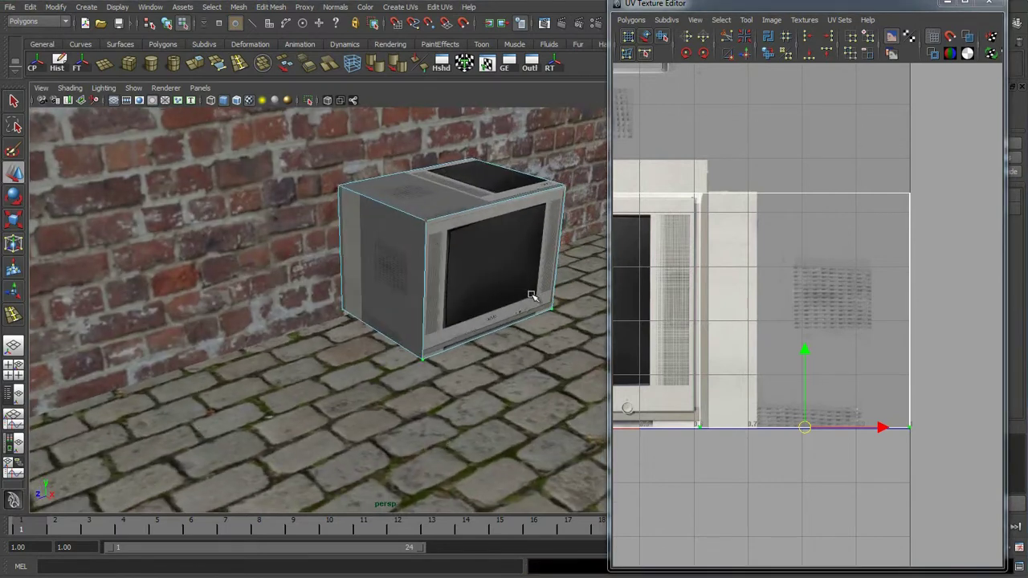
click(402, 283)
alt+drag(472, 203, 476, 231)
right_drag(744, 238, 791, 238)
scroll(886, 219, down, 3)
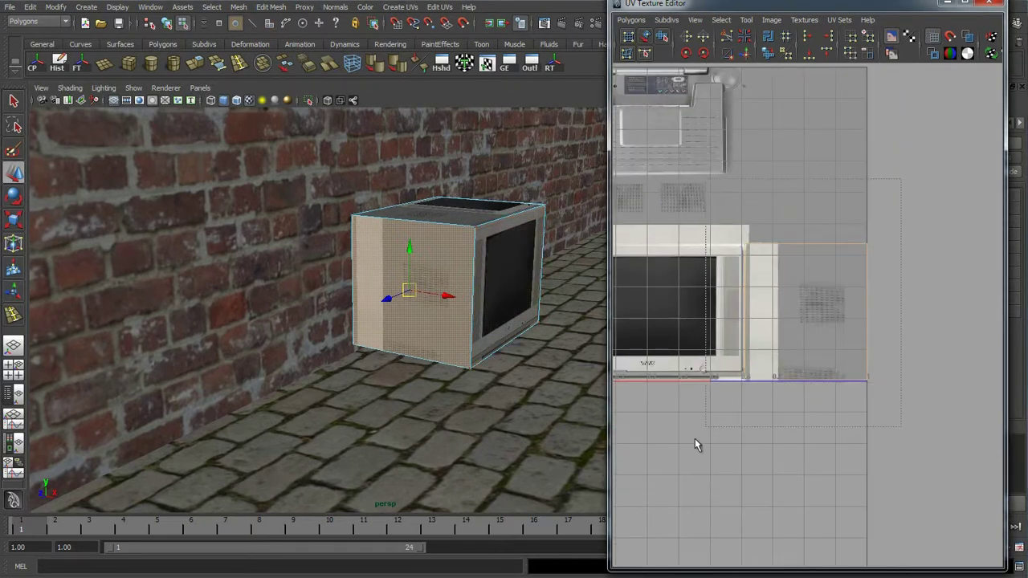
drag(695, 439, 695, 438)
scroll(781, 215, up, 2)
click(704, 55)
click(705, 55)
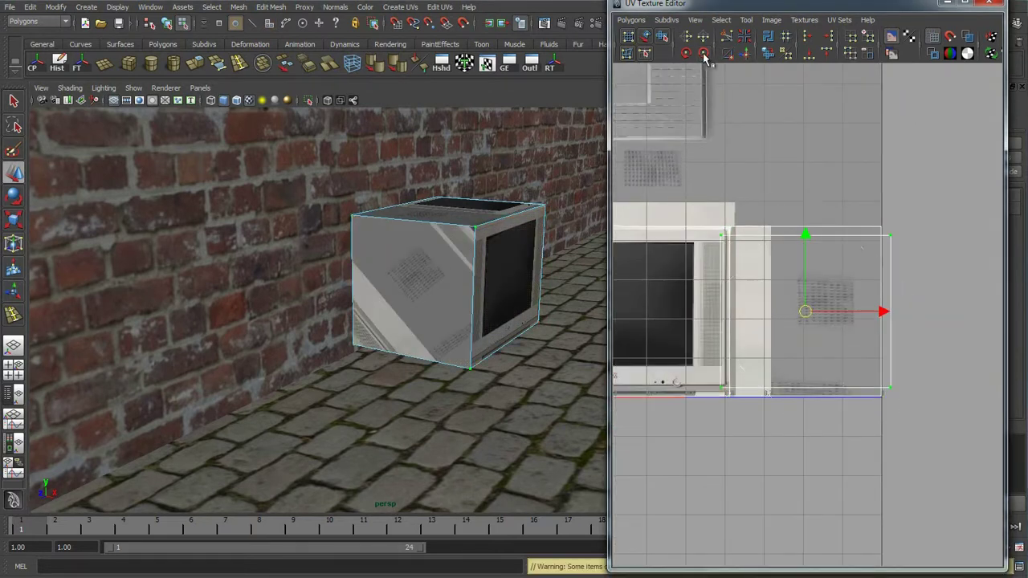
click(704, 55)
click(704, 56)
Select the cube's top face and move its UVs over the TV top in the image, directly above the front face
alt+drag(532, 239, 452, 302)
alt+middle_drag(718, 253, 808, 274)
right_drag(496, 225, 496, 255)
click(501, 241)
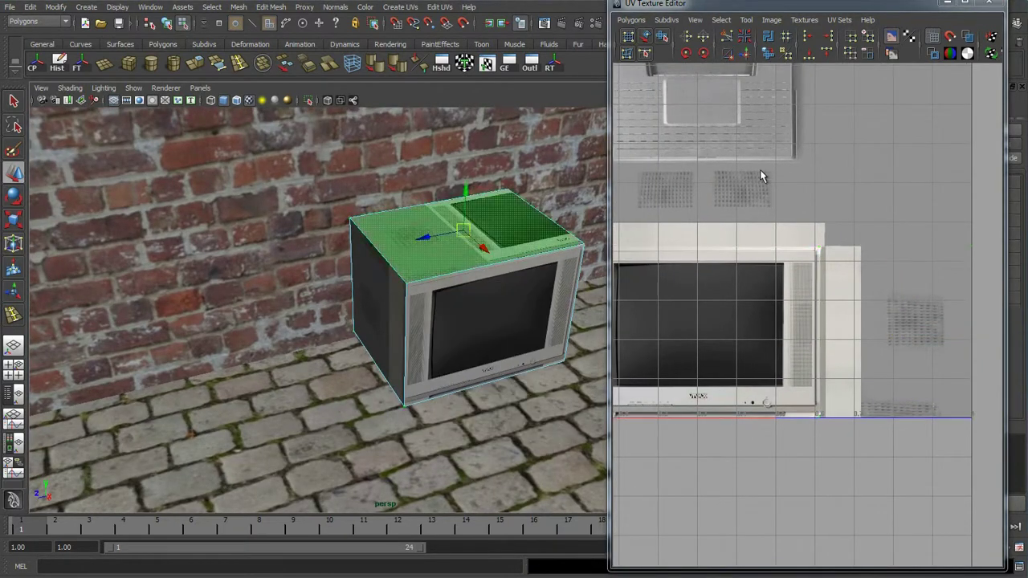
alt+middle_drag(710, 131, 804, 266)
right_drag(749, 248, 781, 246)
scroll(766, 296, down, 4)
scroll(767, 296, down, 4)
drag(685, 372, 826, 282)
scroll(705, 342, up, 2)
scroll(828, 291, up, 6)
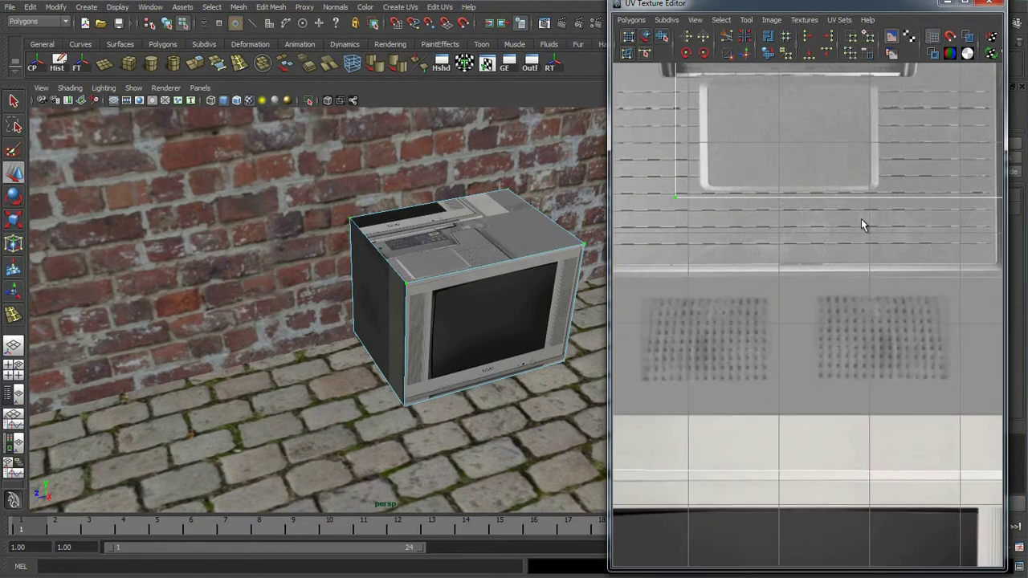
scroll(859, 232, down, 4)
drag(870, 190, 803, 302)
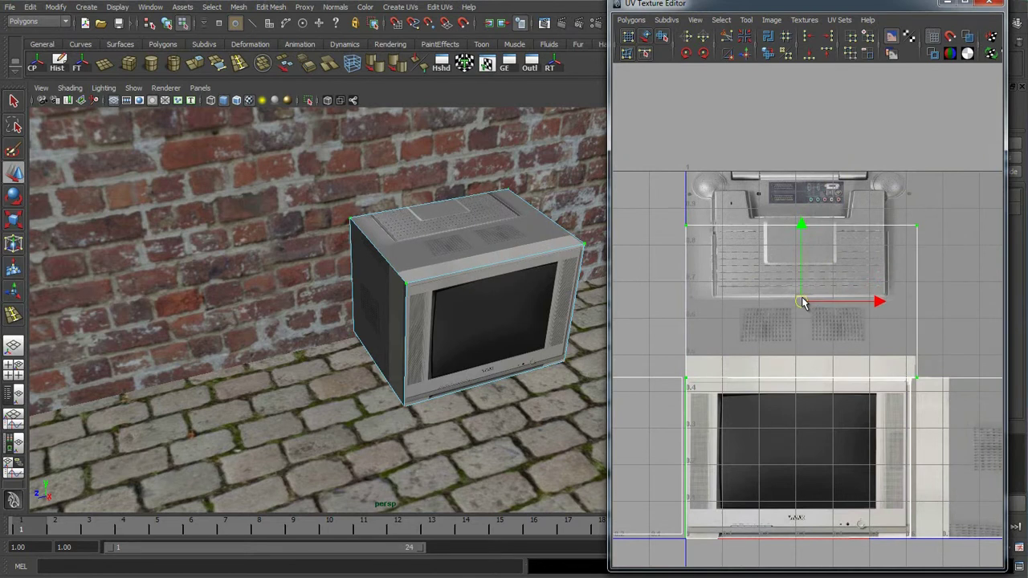
Examine how the top face's front corner lines up with the TV image in the UV layout and on the cube
scroll(858, 255, up, 5)
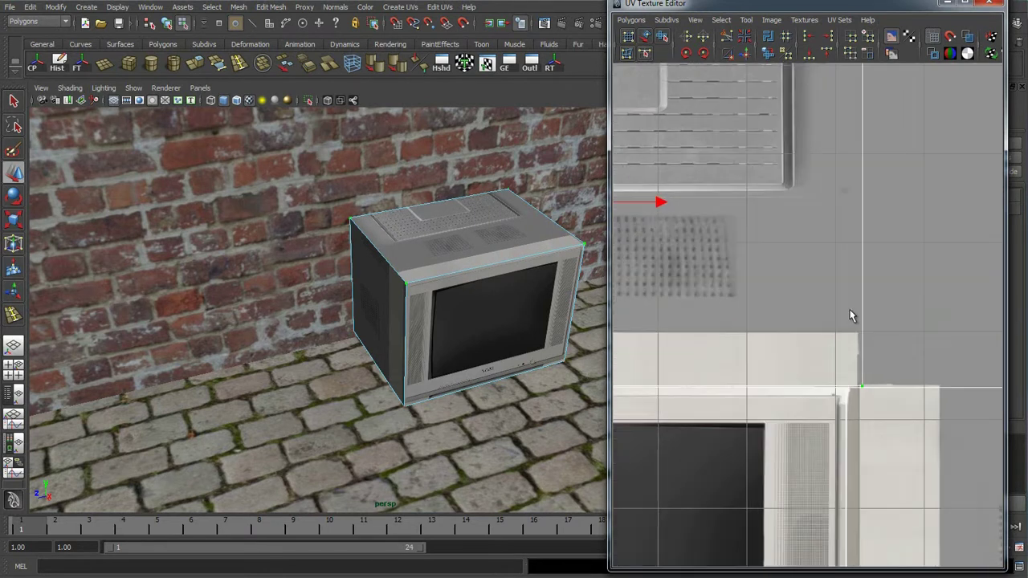
scroll(853, 298, down, 2)
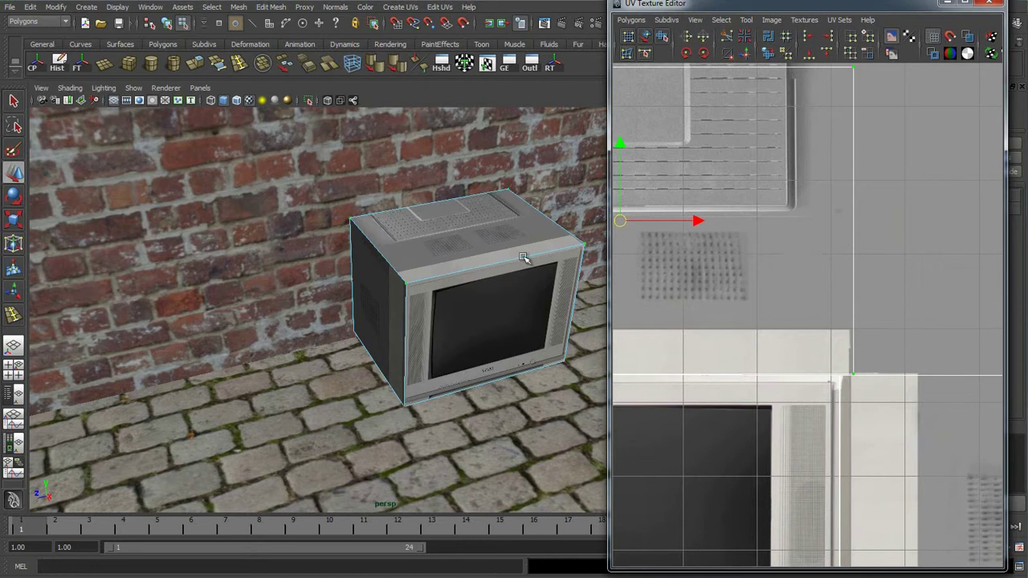
scroll(868, 369, up, 5)
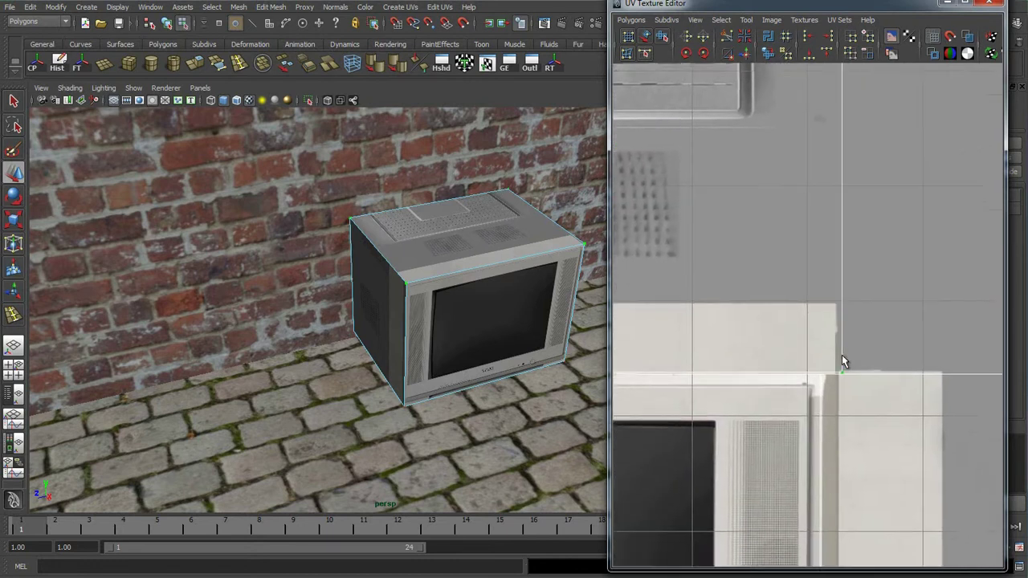
scroll(849, 404, down, 3)
scroll(456, 274, up, 3)
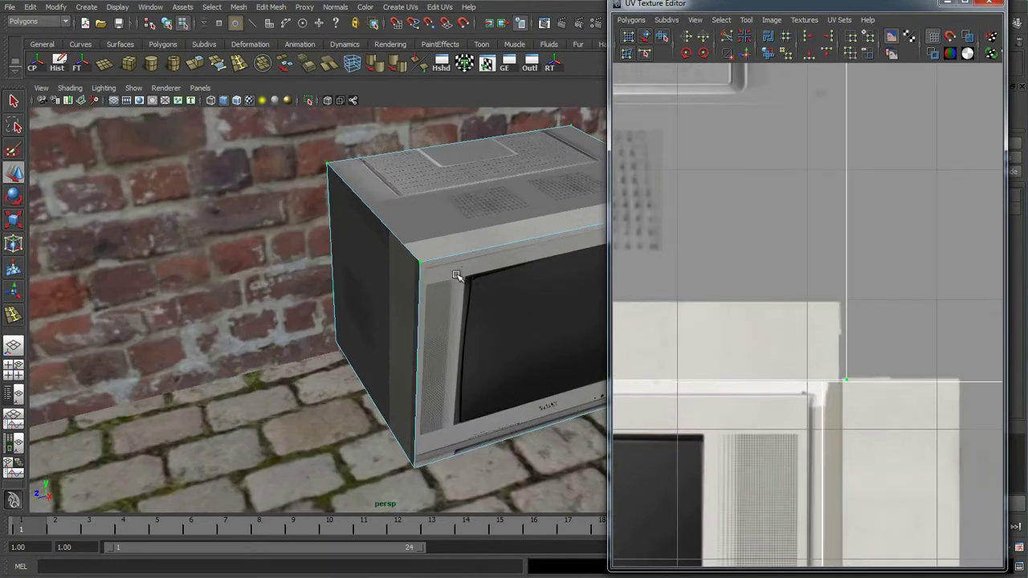
alt+drag(490, 252, 351, 279)
alt+right_drag(351, 278, 521, 271)
alt+middle_drag(520, 271, 462, 275)
right_drag(452, 273, 454, 240)
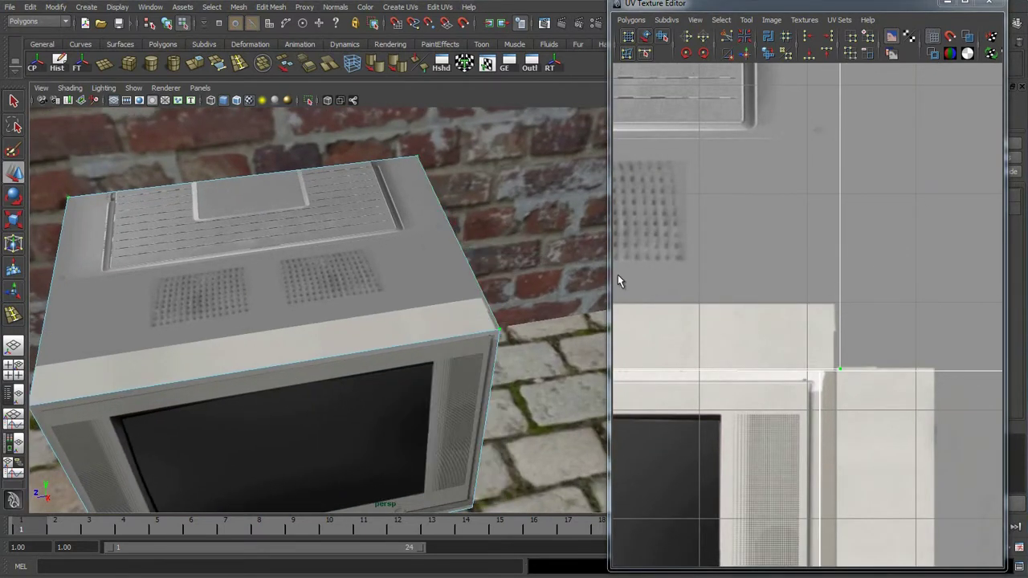
Select the top face's outer side UVs and shift them horizontally to the end of the light strip in the image
right_drag(838, 293, 817, 246)
click(840, 257)
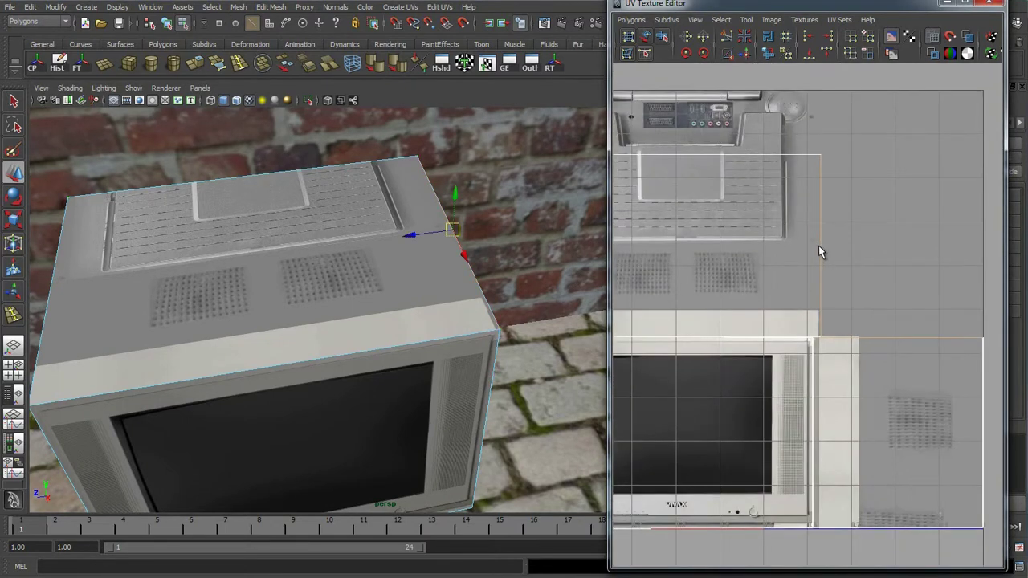
scroll(822, 207, up, 2)
right_drag(805, 198, 849, 199)
click(825, 116)
scroll(863, 305, up, 4)
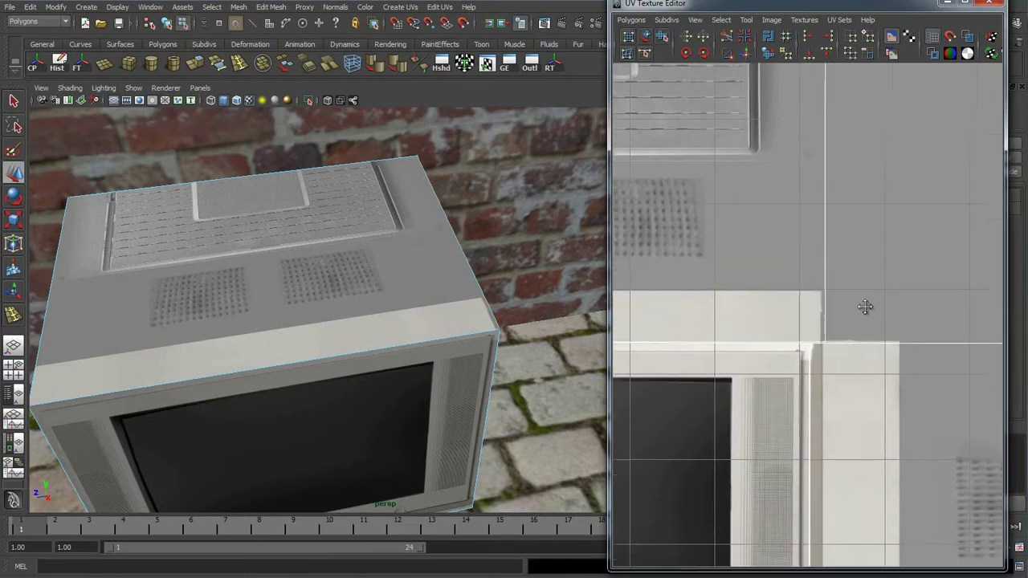
shift+drag(821, 342, 824, 339)
scroll(832, 173, down, 3)
alt+middle_drag(834, 178, 814, 248)
scroll(814, 245, down, 1)
drag(841, 145, 845, 149)
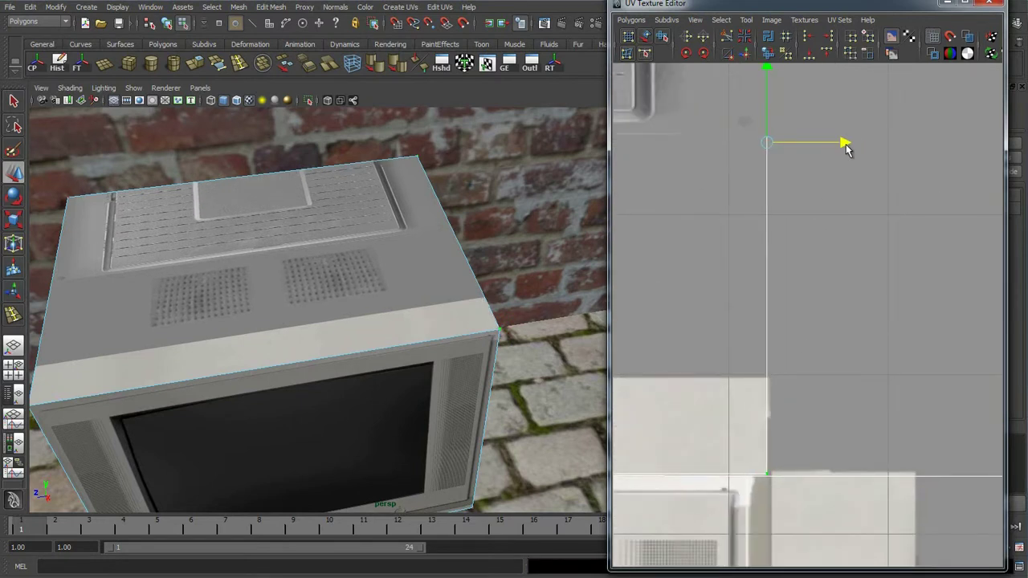
Select the top face's rear UVs and move them down to the gap between the vents and the TV back
alt+right_drag(847, 147, 752, 207)
alt+middle_drag(753, 206, 888, 248)
alt+right_drag(815, 193, 692, 177)
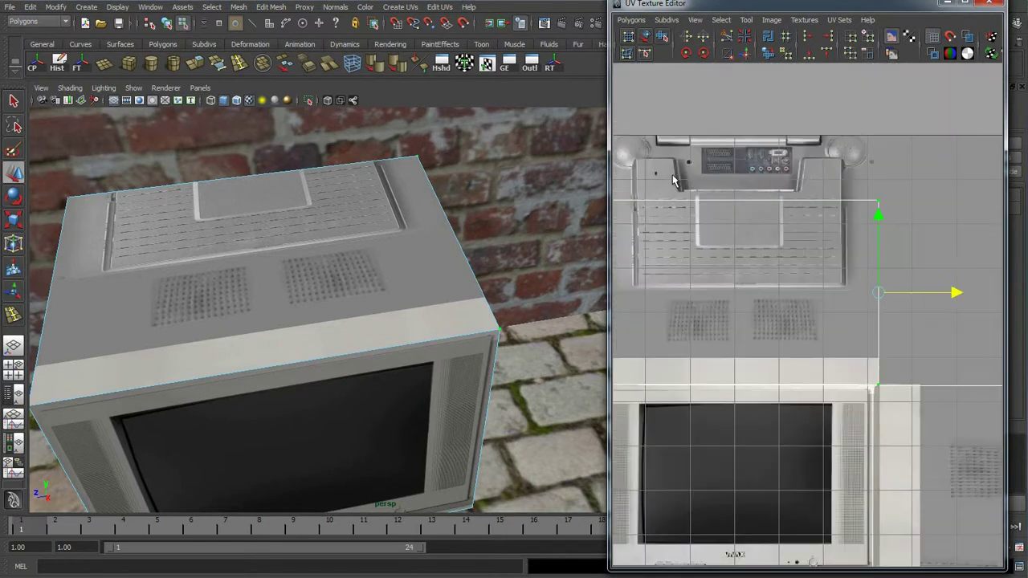
alt+middle_drag(675, 173, 768, 167)
alt+right_drag(685, 165, 672, 170)
drag(681, 183, 993, 262)
drag(833, 165, 819, 222)
Select the cube's back face and move its UVs over the TV back in the image, above the top face
right_drag(337, 259, 326, 321)
alt+drag(326, 321, 400, 308)
key(f)
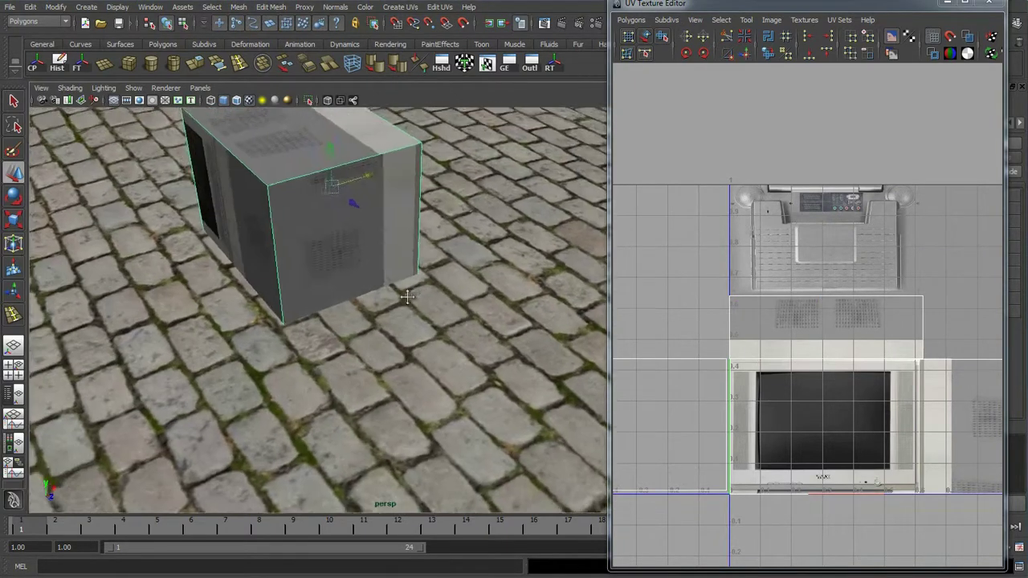
alt+middle_drag(408, 297, 464, 349)
right_drag(324, 265, 324, 294)
click(305, 282)
scroll(750, 335, down, 4)
alt+middle_drag(751, 335, 791, 279)
right_drag(756, 314, 783, 313)
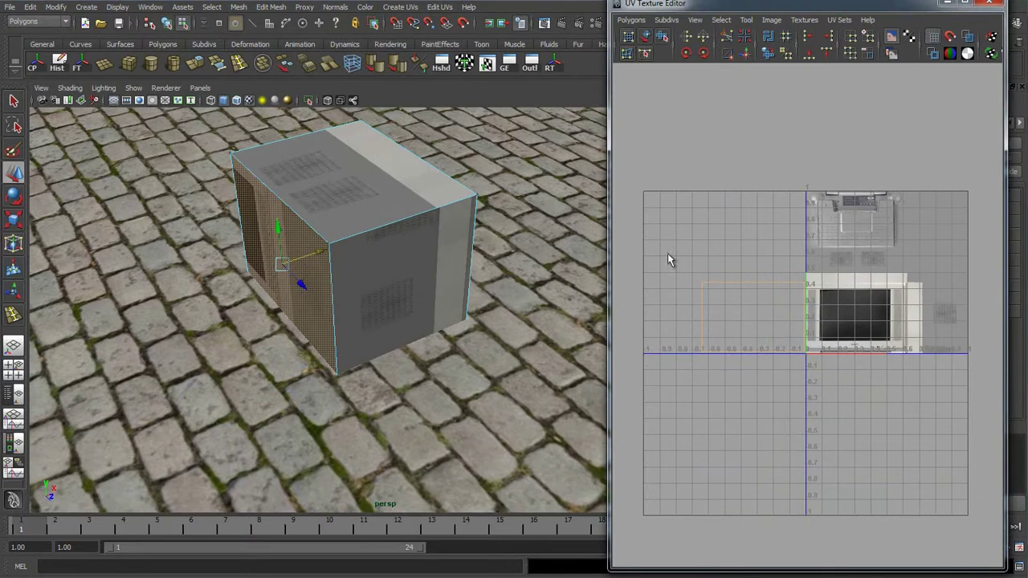
drag(851, 399, 851, 424)
drag(759, 317, 861, 216)
alt+drag(292, 290, 367, 275)
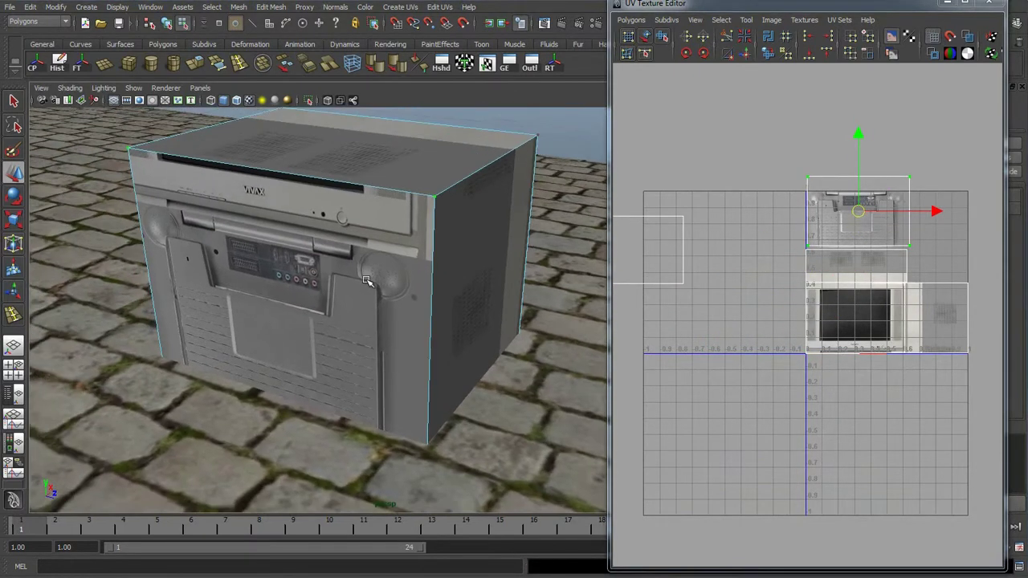
Rotate the back face's UVs in four increments to turn the TV back image upside down
scroll(369, 276, up, 3)
click(686, 53)
click(686, 53)
click(686, 53)
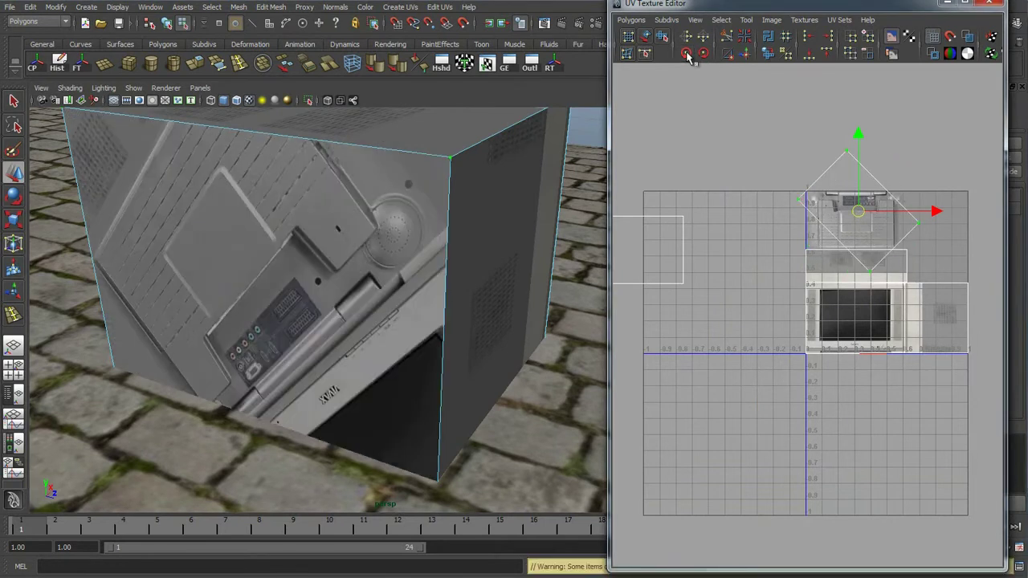
click(685, 53)
alt+right_drag(803, 115, 871, 191)
alt+middle_drag(872, 191, 821, 246)
alt+right_drag(821, 246, 853, 158)
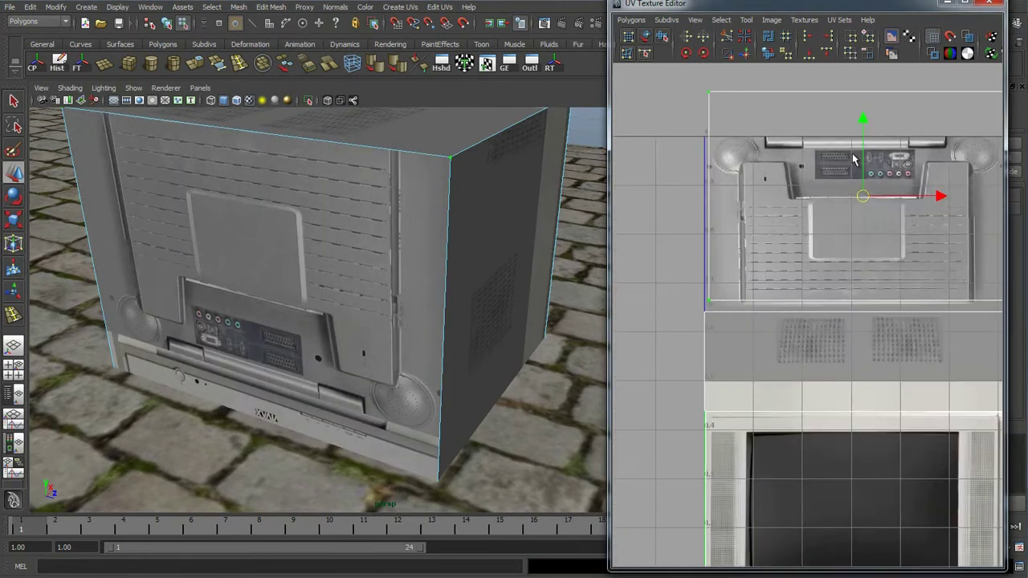
Move the back face's UVs until their lower edge meets the top face's rear edge and their inner side meets the image border
drag(863, 121, 862, 133)
alt+middle_drag(890, 141, 821, 174)
drag(875, 238, 865, 242)
alt+middle_drag(953, 419, 885, 362)
scroll(885, 363, down, 2)
alt+middle_drag(973, 447, 863, 348)
scroll(821, 316, up, 6)
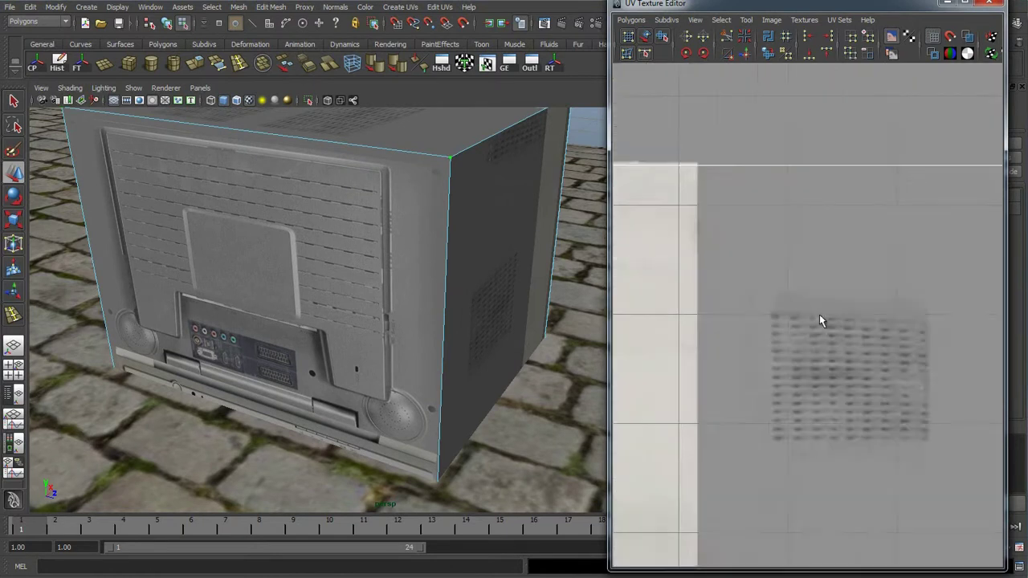
alt+middle_drag(681, 194, 792, 294)
scroll(791, 294, down, 5)
alt+middle_drag(805, 239, 842, 350)
drag(793, 345, 792, 348)
Select the back face's outer side UVs and align them horizontally with the top face's side edge
scroll(832, 257, up, 2)
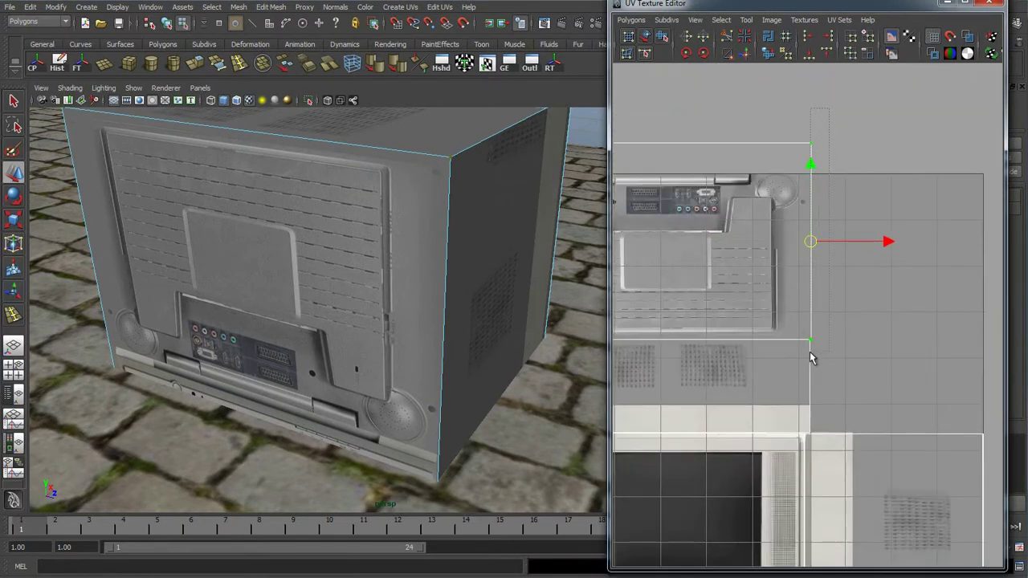
click(824, 230)
scroll(807, 313, up, 4)
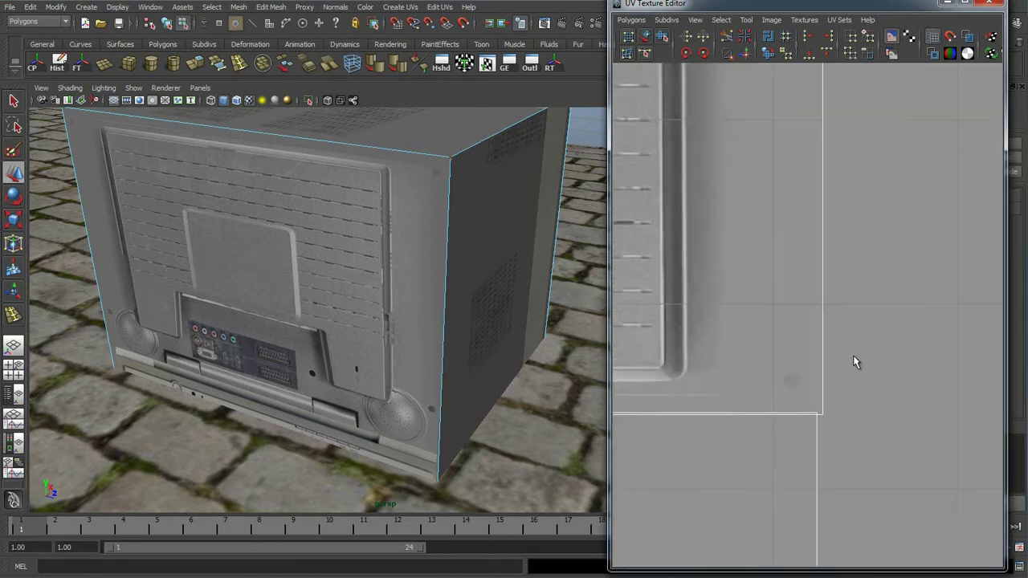
scroll(811, 322, down, 4)
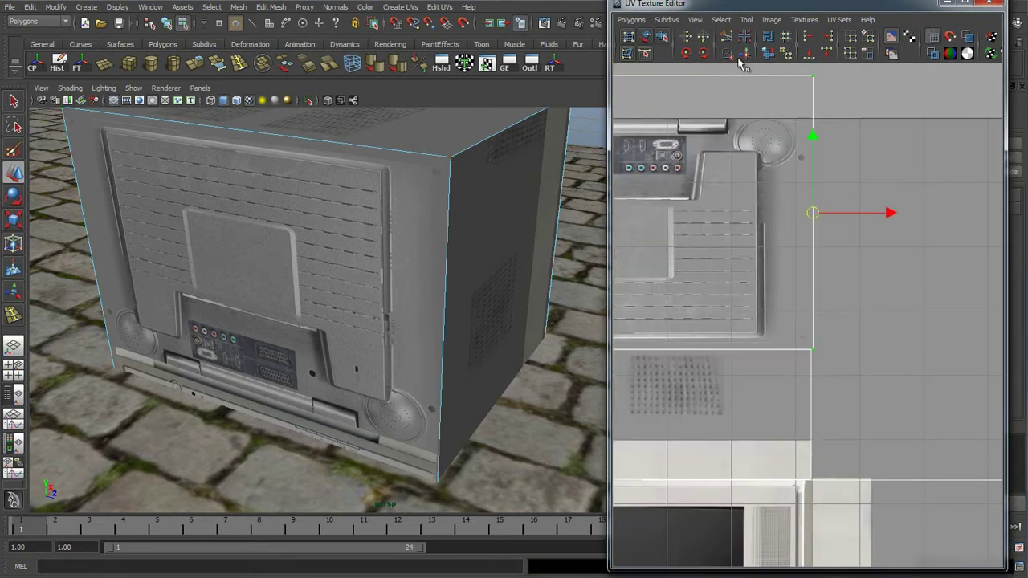
drag(890, 212, 889, 212)
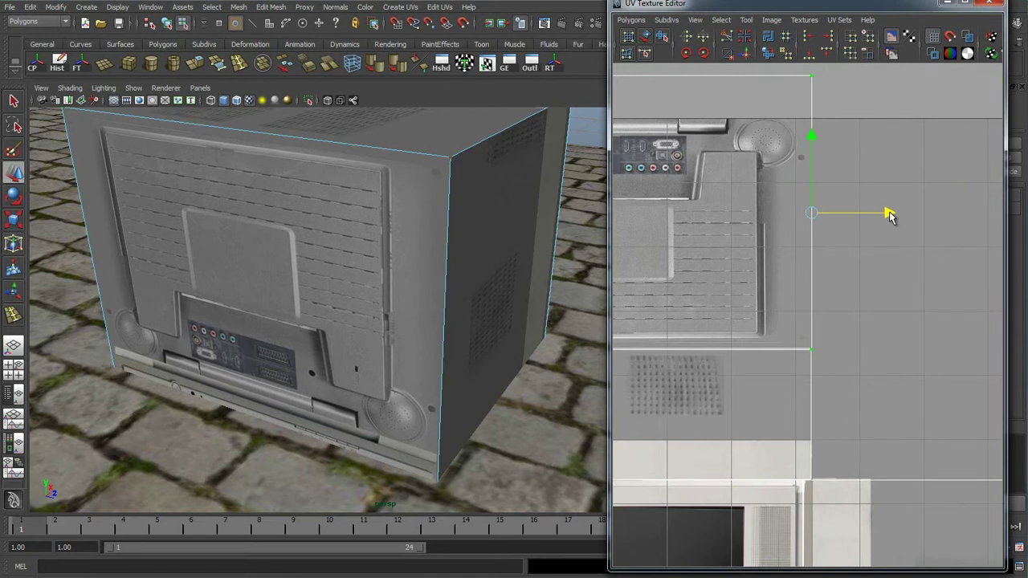
Select the back face's upper UVs, move them down to the image's upper border, and return to object selection
scroll(889, 281, down, 4)
alt+middle_drag(864, 432, 909, 573)
scroll(843, 313, up, 5)
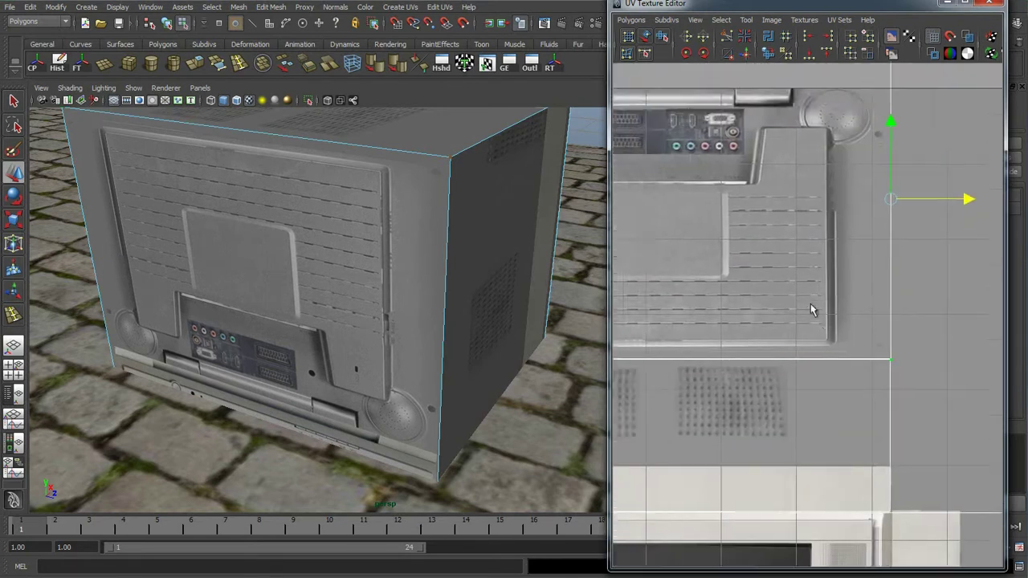
alt+middle_drag(812, 305, 831, 336)
scroll(716, 195, down, 3)
alt+middle_drag(730, 173, 799, 177)
drag(644, 150, 961, 184)
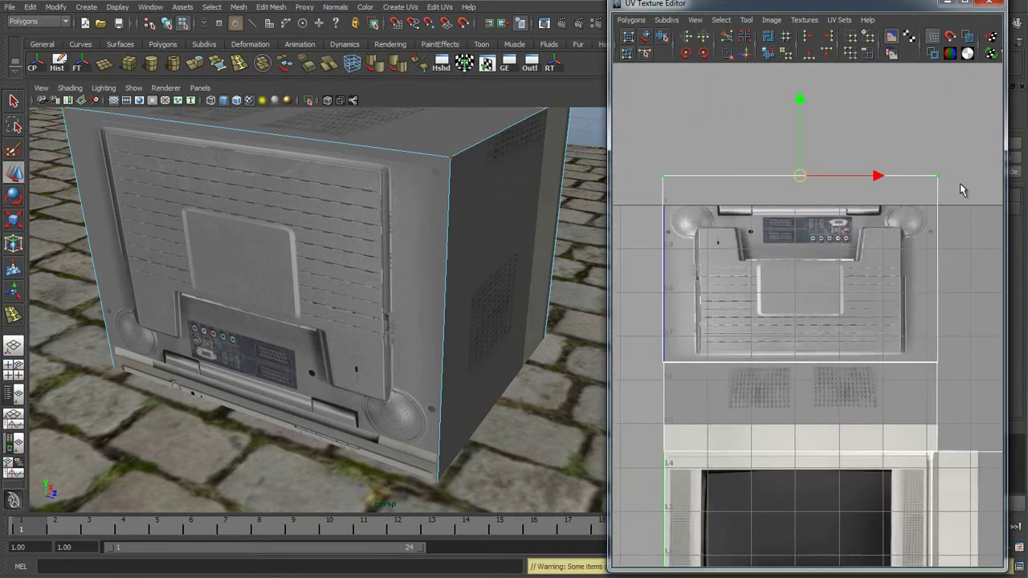
drag(811, 103, 813, 134)
alt+drag(340, 199, 529, 253)
key(F8)
Select the side face and flip its UVs vertically by negative scaling so the lower vents sit at the TV's base
alt+right_drag(530, 253, 452, 308)
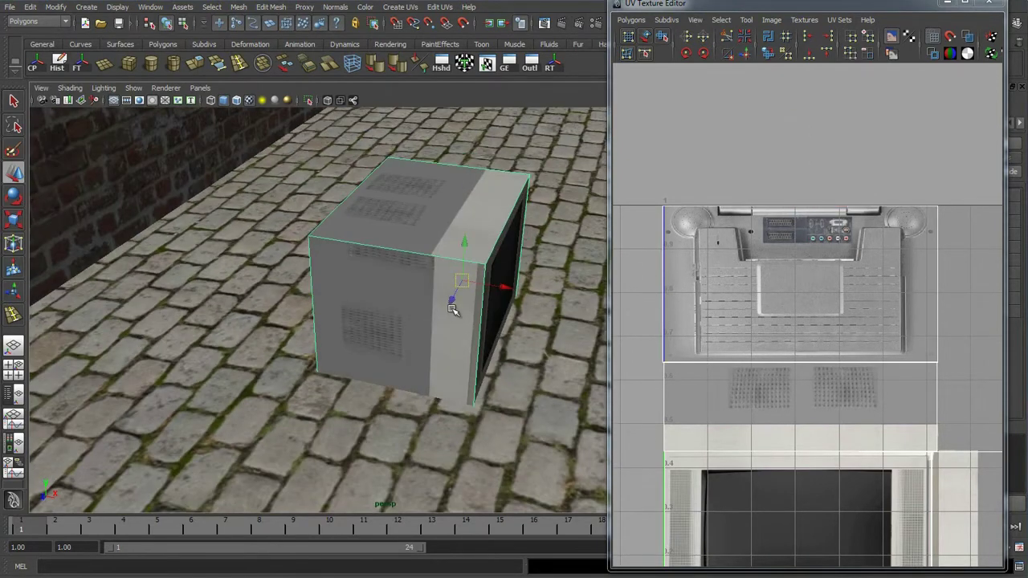
alt+drag(452, 308, 377, 265)
alt+middle_drag(999, 526, 898, 400)
alt+middle_drag(947, 479, 904, 421)
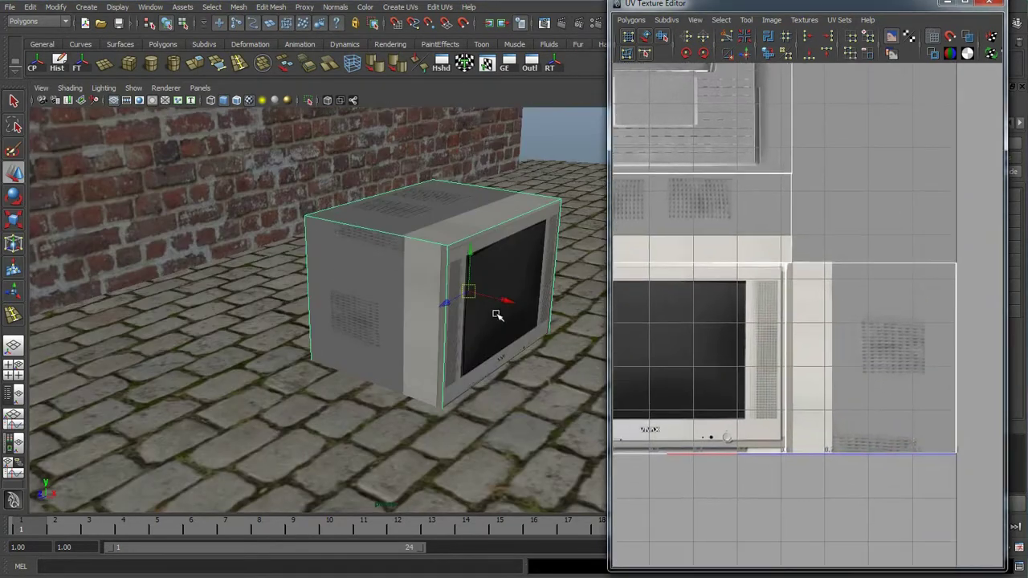
right_drag(391, 312, 391, 341)
click(388, 321)
mouse_move(464, 236)
alt+mouse_down()
mouse_move(295, 239)
mouse_move(421, 252)
mouse_move(465, 241)
alt+mouse_up()
right_drag(875, 343, 891, 371)
right_drag(900, 329, 952, 327)
key(r)
drag(872, 287, 870, 434)
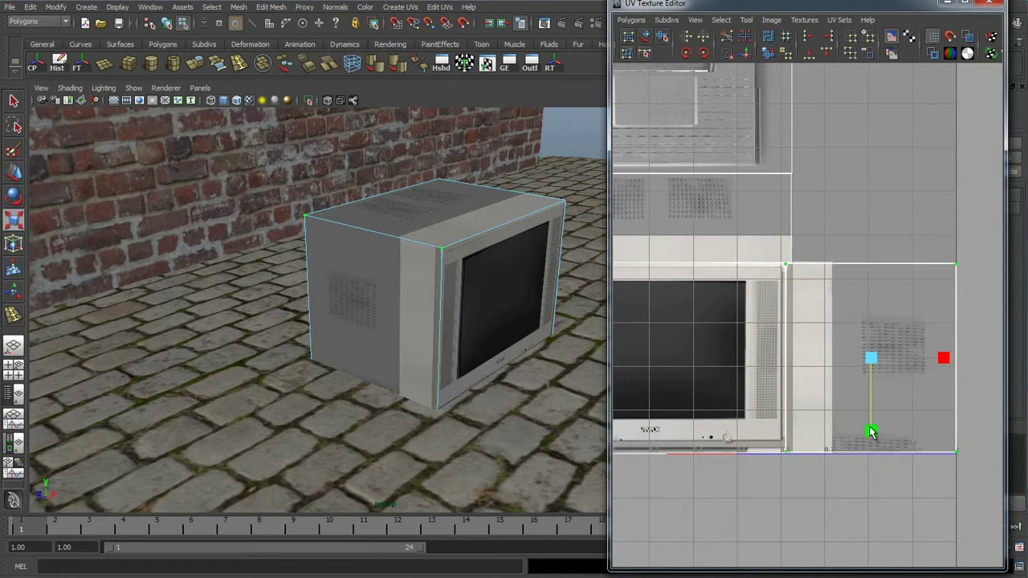
mouse_move(470, 230)
right_down()
mouse_move(486, 228)
mouse_move(474, 233)
right_up()
key(w)
Select the top face's rear UVs and raise them slightly toward the TV back in the image
alt+drag(470, 252, 448, 230)
scroll(433, 231, up, 3)
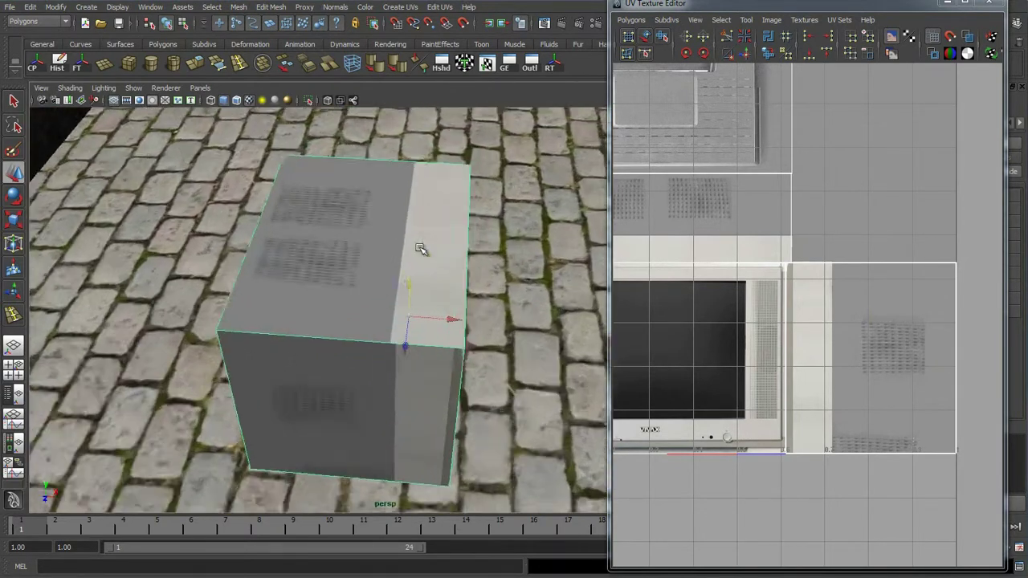
right_drag(372, 230, 367, 261)
click(361, 265)
key(a)
ctrl+right_drag(803, 236, 849, 232)
drag(755, 152, 756, 146)
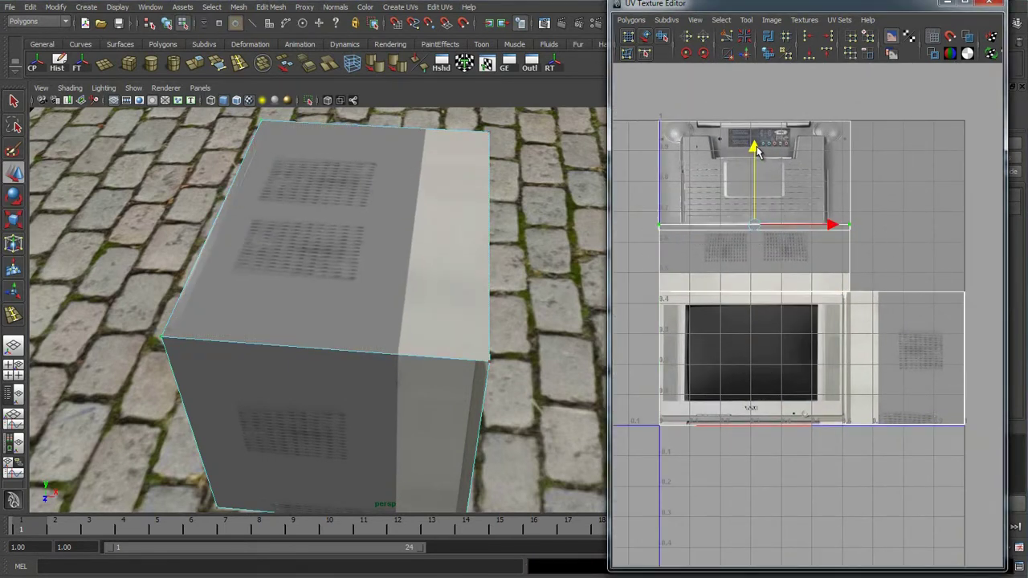
scroll(418, 259, up, 5)
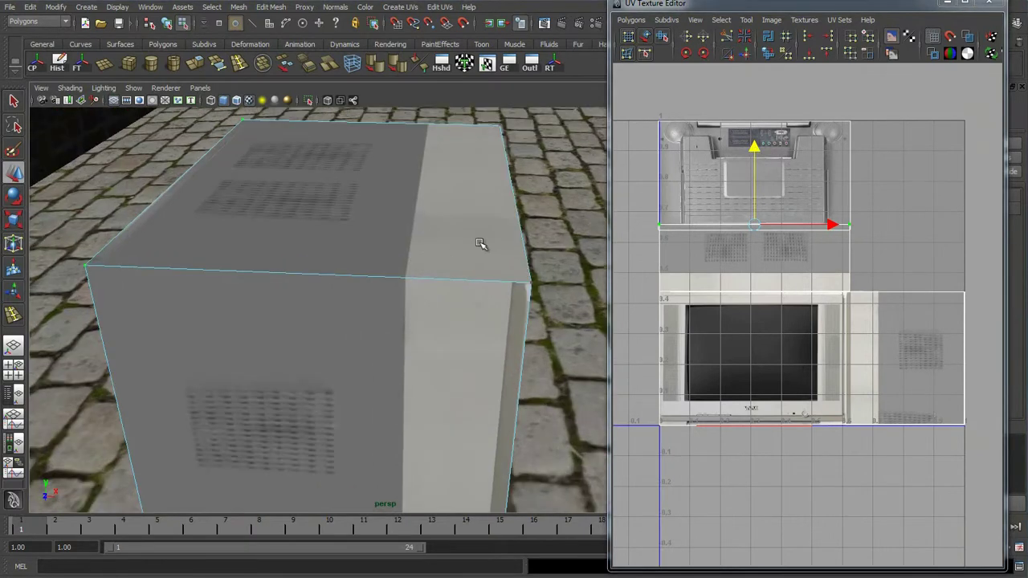
right_drag(455, 242, 513, 225)
Examine the side face's lower front corner in the UV layout and compare the TV's sides on the cube
scroll(505, 234, down, 5)
alt+drag(482, 238, 382, 303)
alt+middle_drag(819, 331, 843, 315)
right_drag(879, 310, 931, 315)
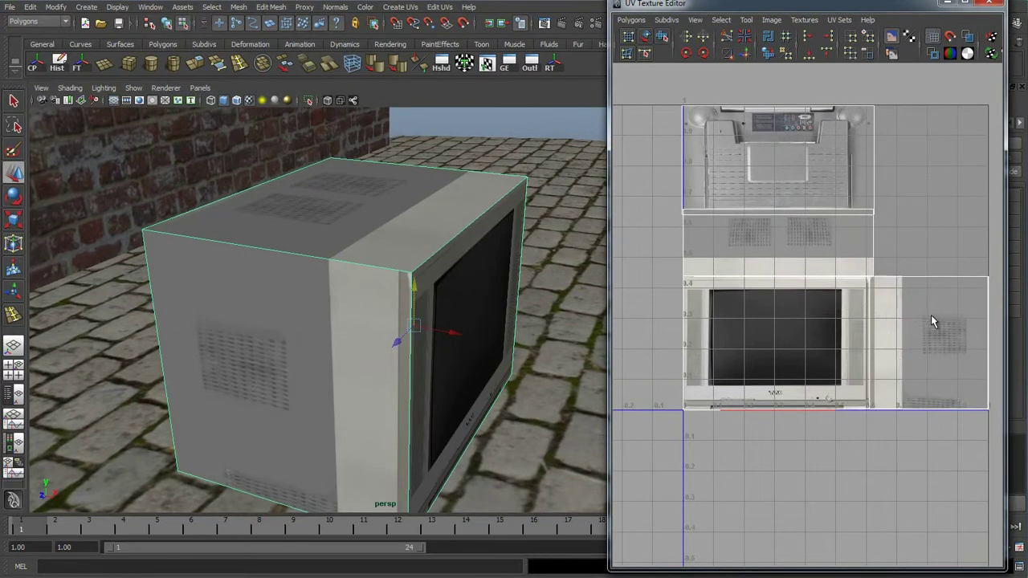
scroll(835, 380, up, 8)
alt+middle_drag(785, 306, 744, 98)
alt+middle_drag(825, 405, 838, 295)
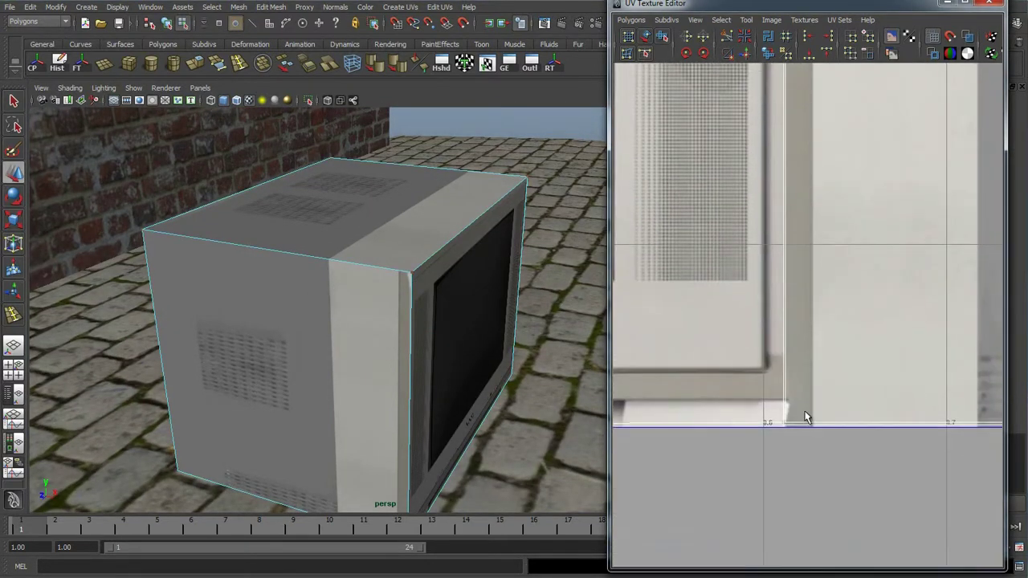
alt+drag(375, 322, 396, 209)
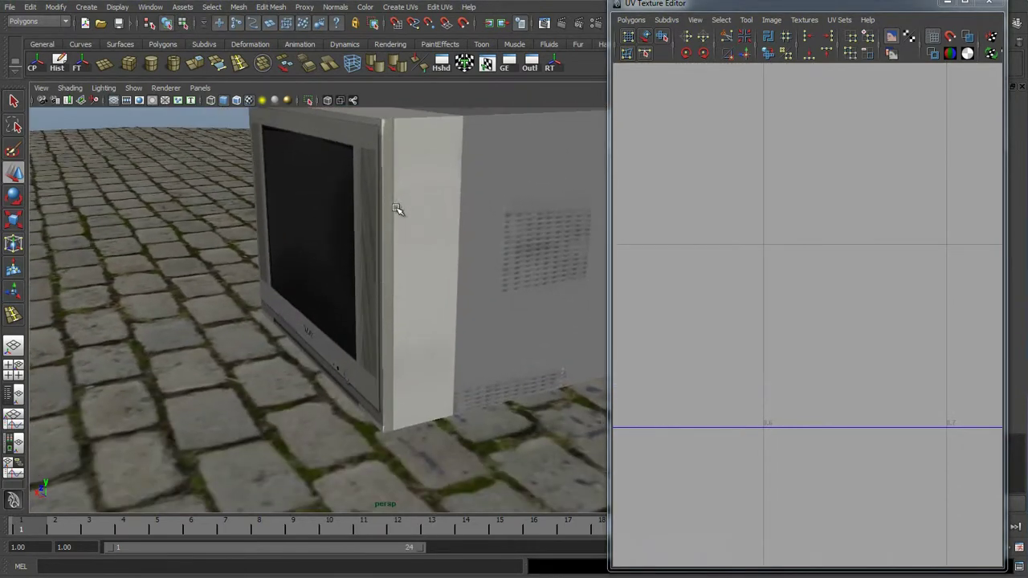
alt+drag(394, 394, 300, 271)
Select the opposite side face, narrow its UVs horizontally, and shift them so the front edge starts at the light side strip
click(294, 268)
click(292, 266)
alt+drag(361, 161, 217, 199)
click(511, 255)
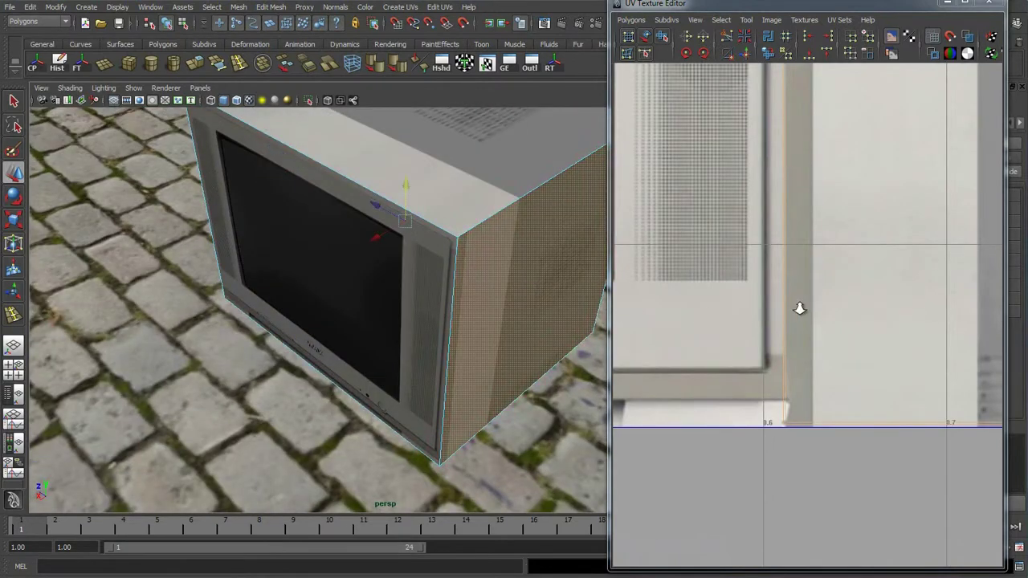
scroll(843, 298, down, 5)
scroll(847, 303, down, 3)
ctrl+right_drag(869, 313, 921, 312)
scroll(791, 301, up, 2)
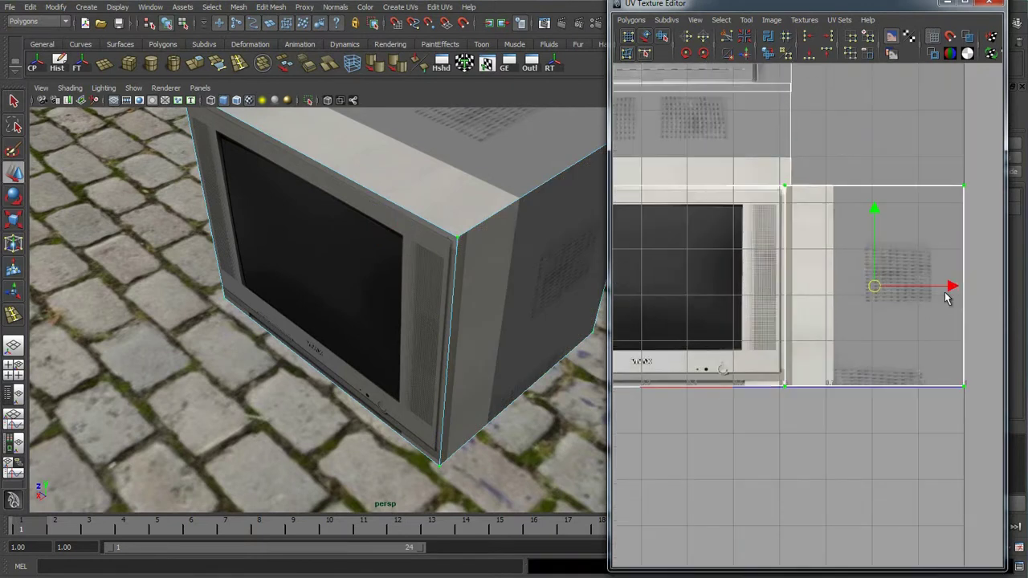
key(r)
drag(946, 286, 952, 288)
key(w)
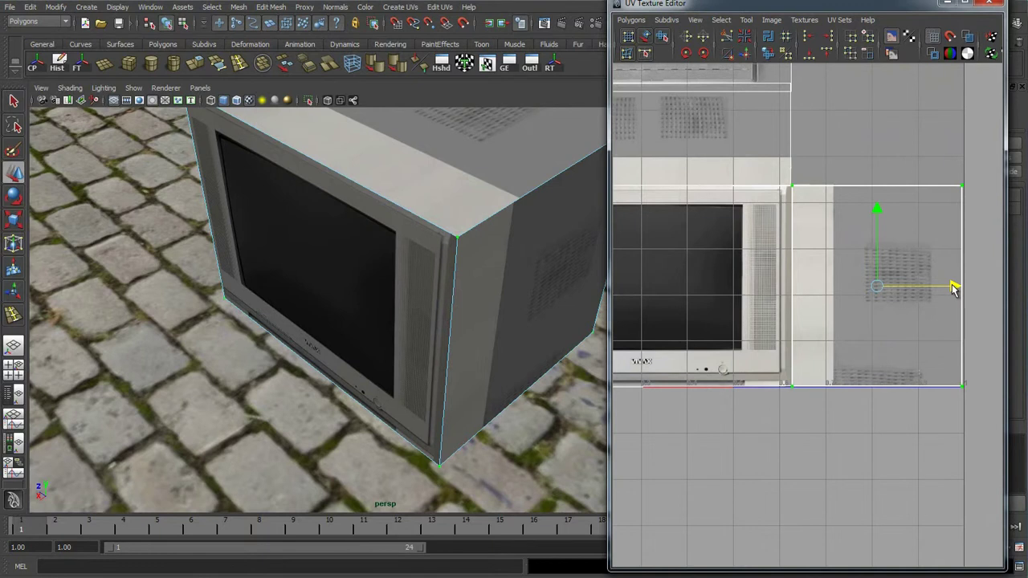
alt+middle_drag(750, 206, 755, 237)
drag(957, 318, 959, 318)
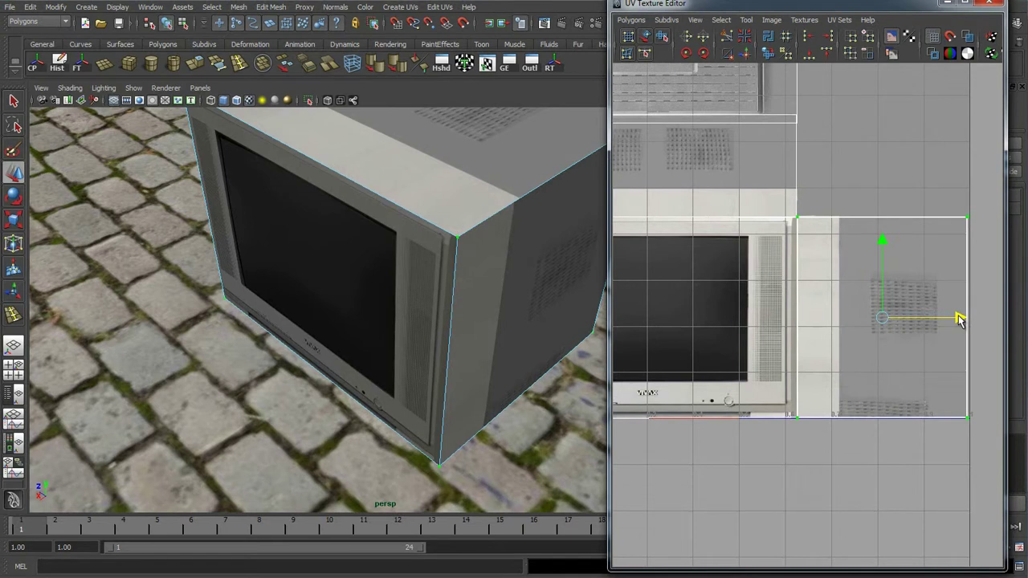
Select the top face's front UVs and raise them slightly on the light front strip in the image
alt+drag(241, 228, 223, 236)
scroll(346, 225, down, 4)
alt+drag(466, 211, 389, 245)
right_drag(386, 252, 384, 278)
click(384, 277)
alt+middle_drag(810, 228, 908, 289)
scroll(814, 239, down, 4)
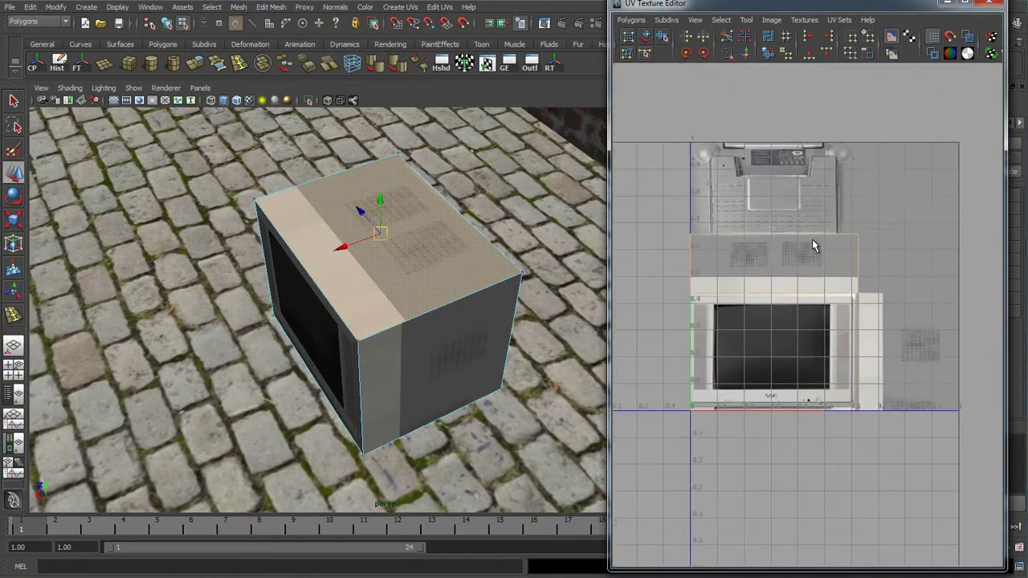
right_drag(800, 315, 824, 295)
drag(773, 225, 775, 219)
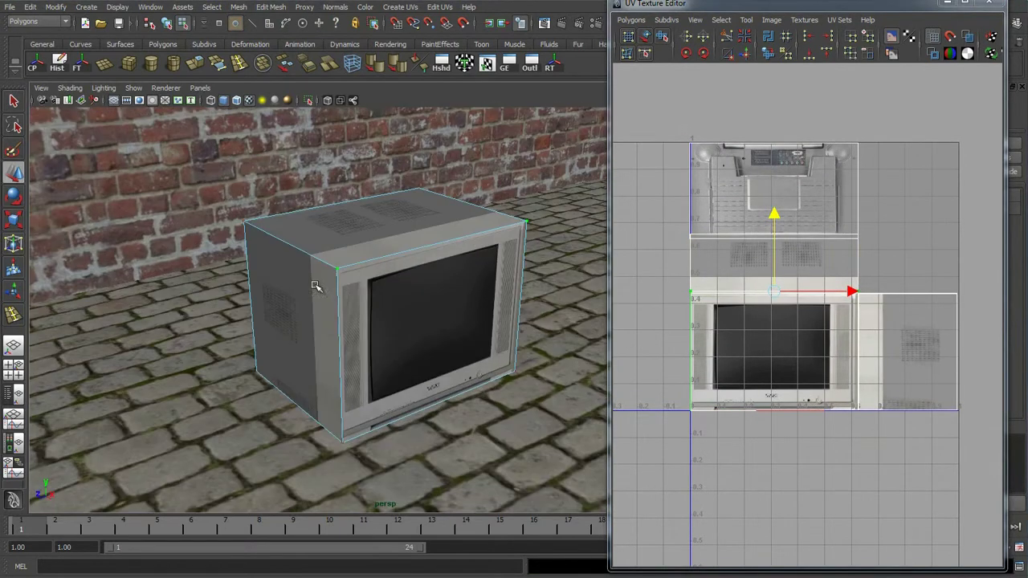
Insert two closely spaced edge loops around the TV where the light front strip meets the dark body
right_drag(339, 271, 374, 253)
click(238, 63)
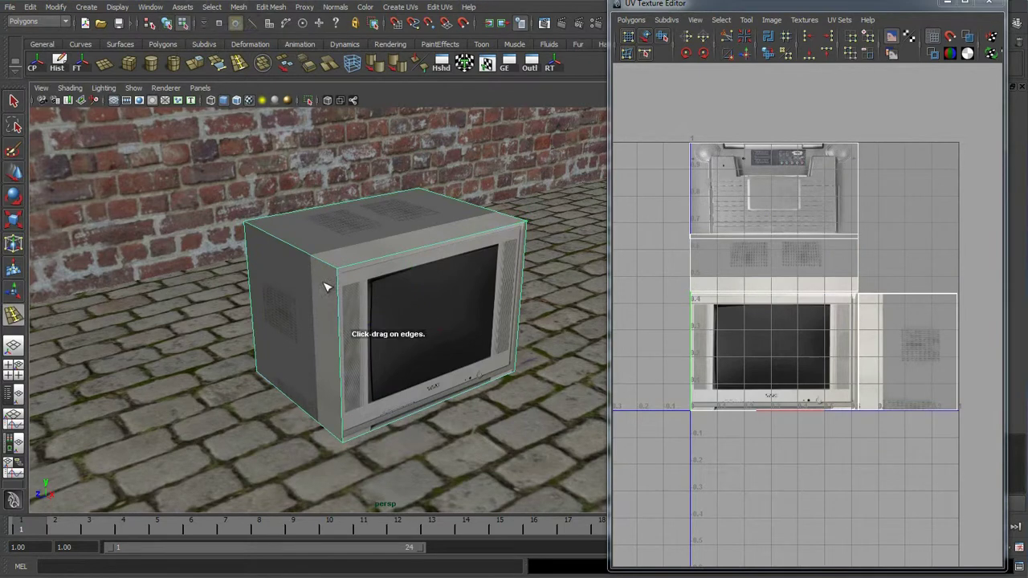
alt+drag(323, 281, 404, 318)
alt+right_drag(404, 318, 425, 309)
drag(426, 309, 466, 292)
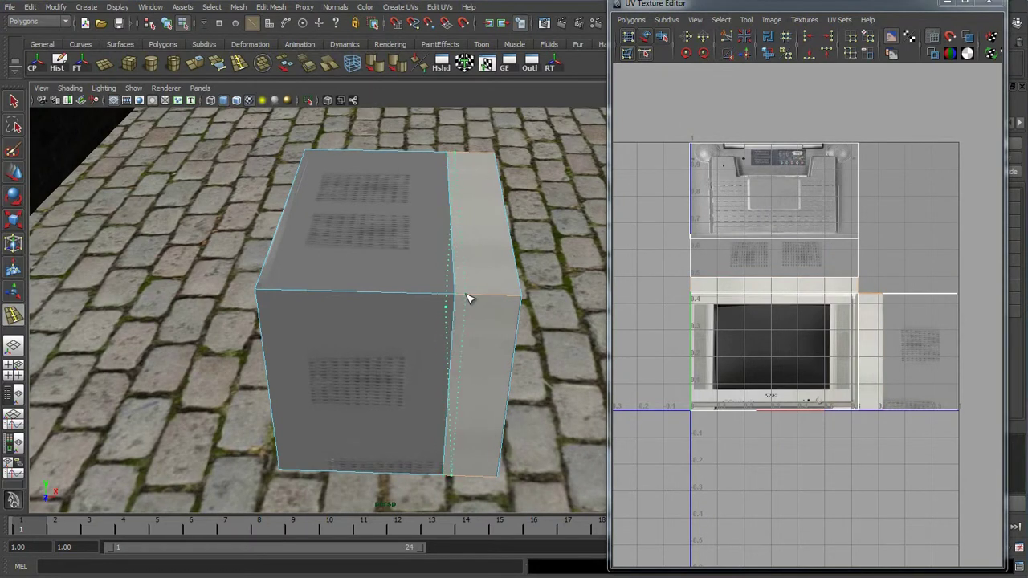
Select the body faces behind the front frame and scale them inward so the body sits slightly smaller than the frame
right_drag(355, 289, 355, 314)
click(351, 241)
alt+drag(351, 241, 424, 298)
key(r)
key(w)
alt+drag(449, 265, 440, 388)
alt+drag(412, 470, 424, 222)
alt+drag(336, 349, 345, 340)
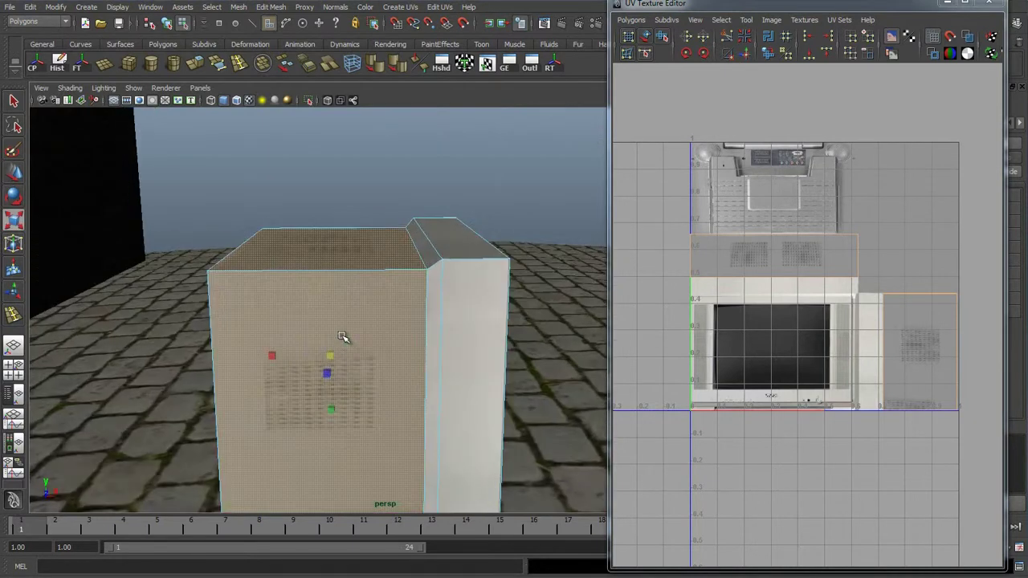
Select the TV's back face and scale it down so the body tapers toward the rear
alt+drag(404, 285, 316, 345)
right_drag(311, 345, 313, 354)
alt+drag(314, 354, 283, 342)
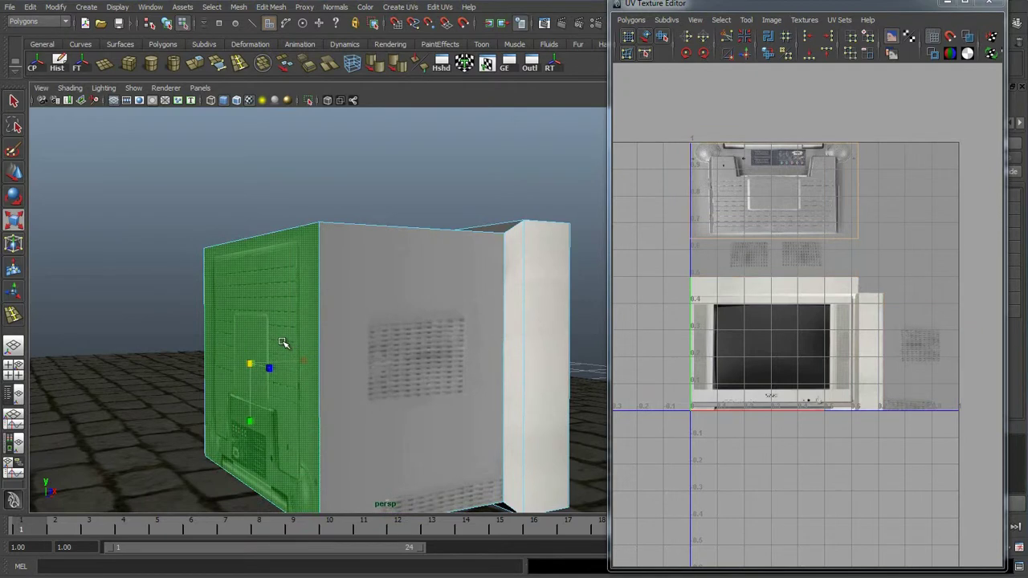
alt+drag(239, 372, 179, 425)
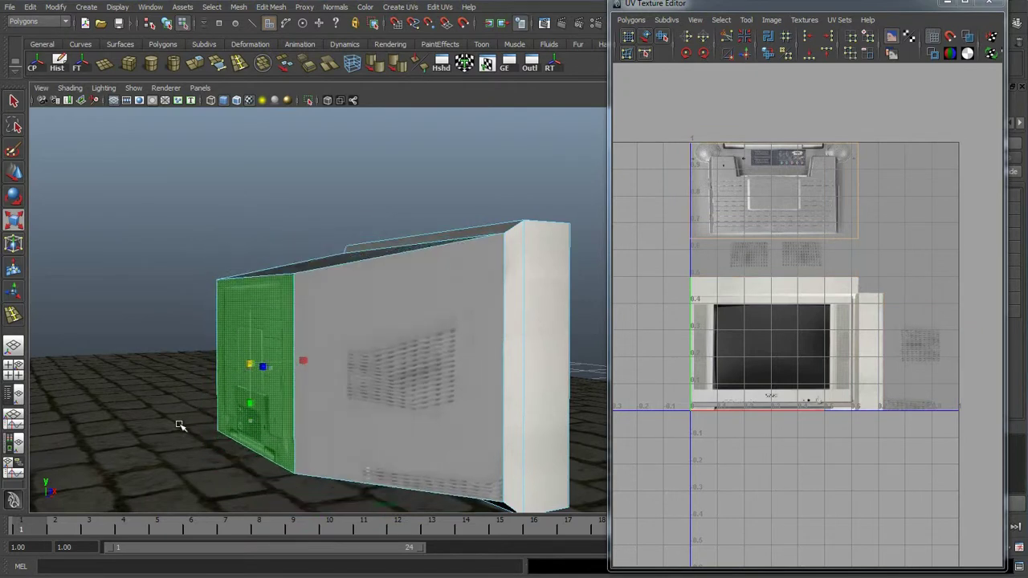
drag(293, 359, 322, 359)
Select the side faces' rear UVs and scale them together vertically to match the tapered body
alt+drag(414, 276, 387, 311)
scroll(387, 312, up, 2)
mouse_move(367, 388)
alt+mouse_down()
mouse_move(353, 287)
mouse_move(375, 300)
mouse_move(407, 297)
mouse_move(398, 305)
mouse_move(418, 285)
mouse_move(482, 302)
alt+mouse_up()
click(395, 317)
alt+drag(435, 263, 578, 290)
drag(942, 468, 940, 471)
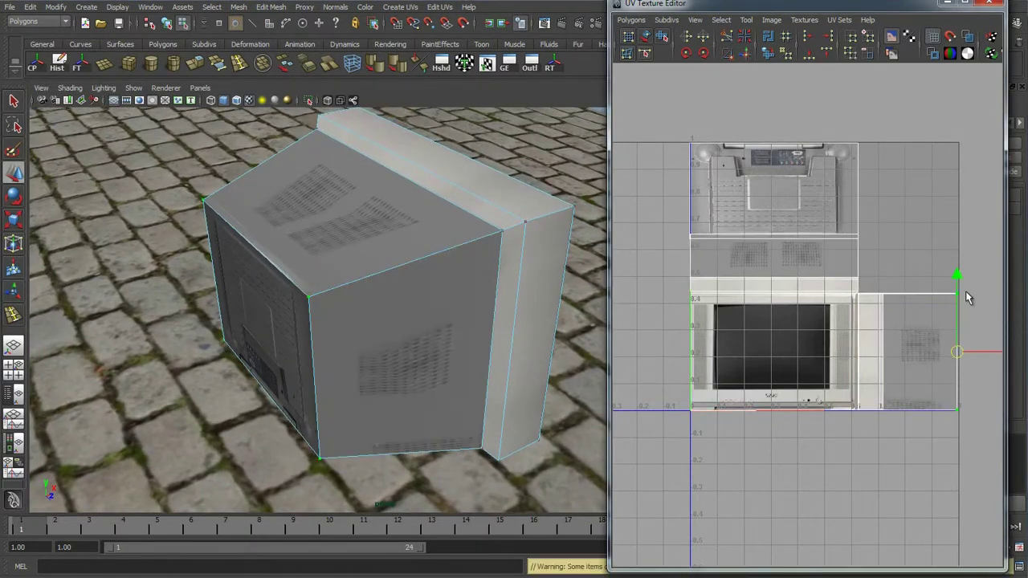
key(r)
drag(958, 283, 962, 303)
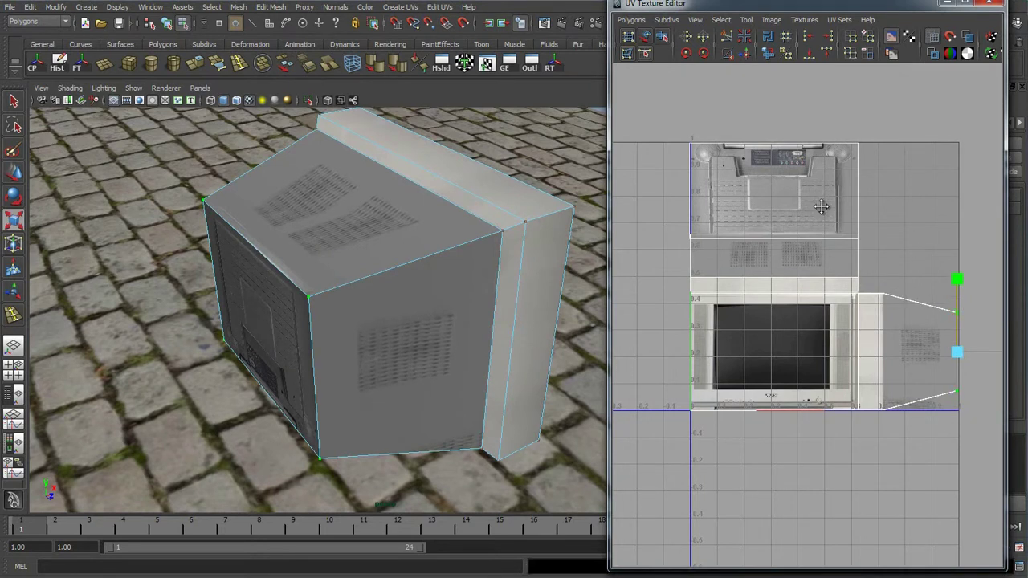
Select the top face's two rear corner UVs and scale them together horizontally to match the taper
alt+middle_drag(821, 207, 828, 251)
alt+right_drag(688, 281, 742, 296)
scroll(649, 263, up, 2)
click(636, 258)
shift+click(885, 262)
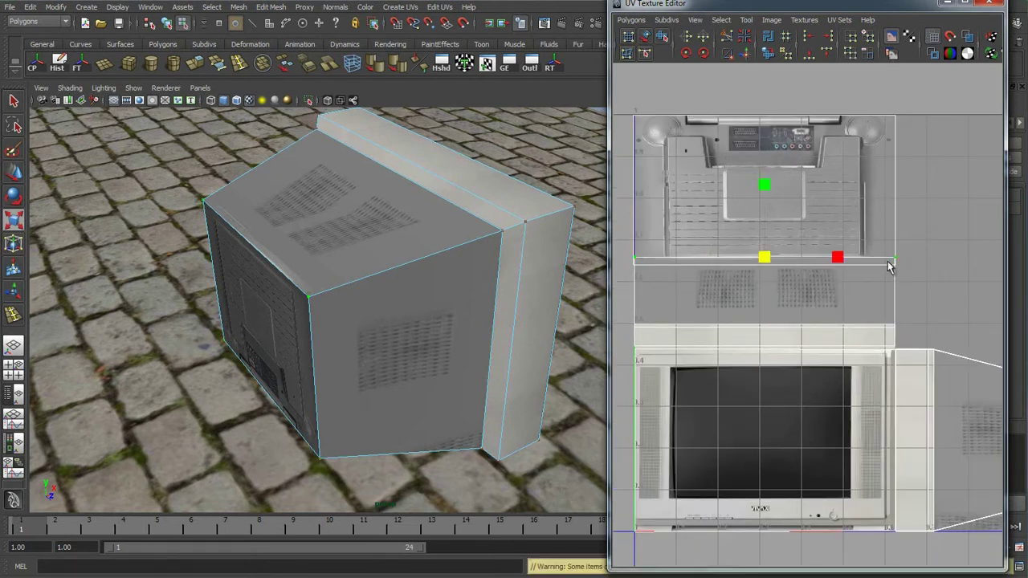
drag(837, 258, 815, 265)
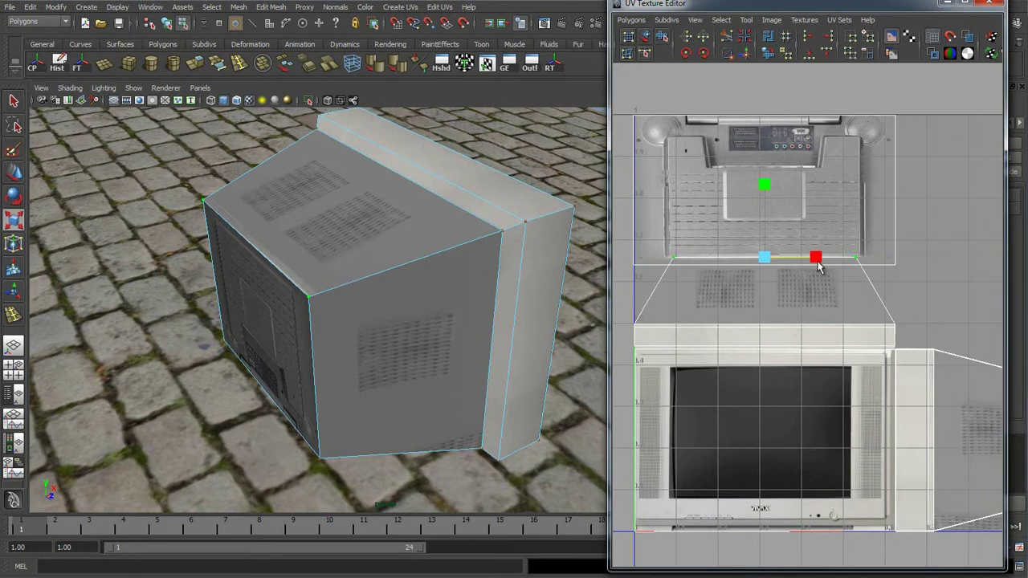
Insert two horizontal and two vertical edge loops through the TV along the borders of the black screen
alt+drag(466, 289, 402, 285)
right_drag(401, 281, 456, 286)
alt+drag(456, 286, 334, 232)
click(219, 64)
drag(222, 189, 223, 187)
drag(234, 389, 231, 391)
drag(538, 163, 518, 159)
drag(287, 159, 273, 163)
alt+drag(332, 248, 306, 236)
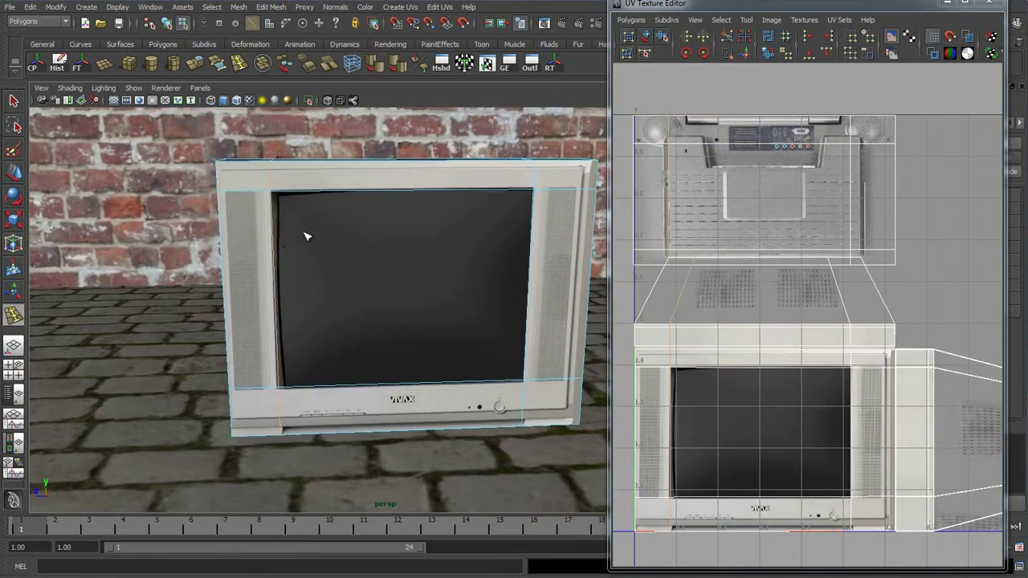
right_drag(344, 237, 386, 228)
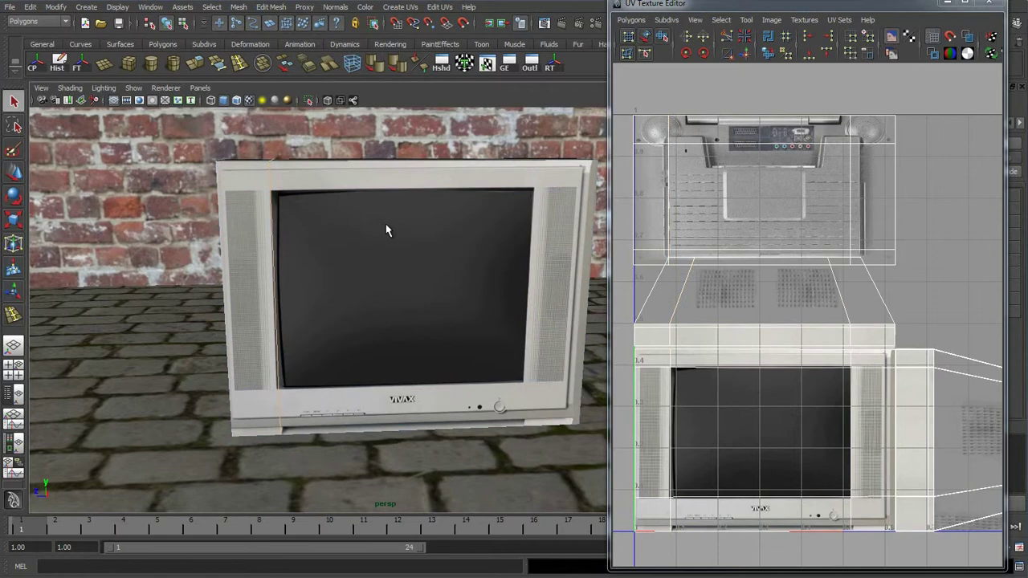
Duplicate the television and move the copy sideways, parallel to the brick wall, beside the original
alt+drag(386, 230, 381, 176)
alt+drag(386, 311, 303, 229)
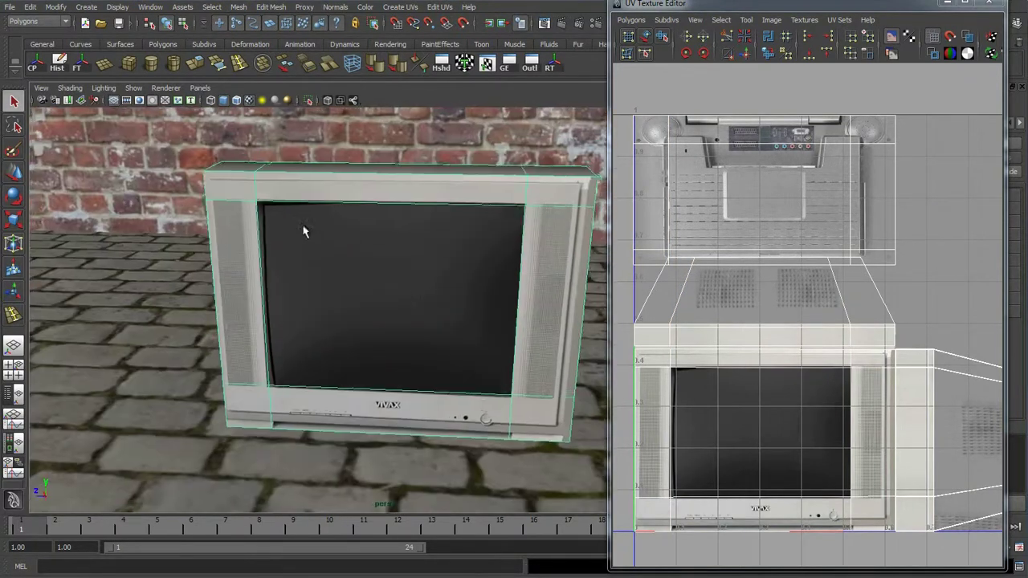
scroll(422, 292, down, 3)
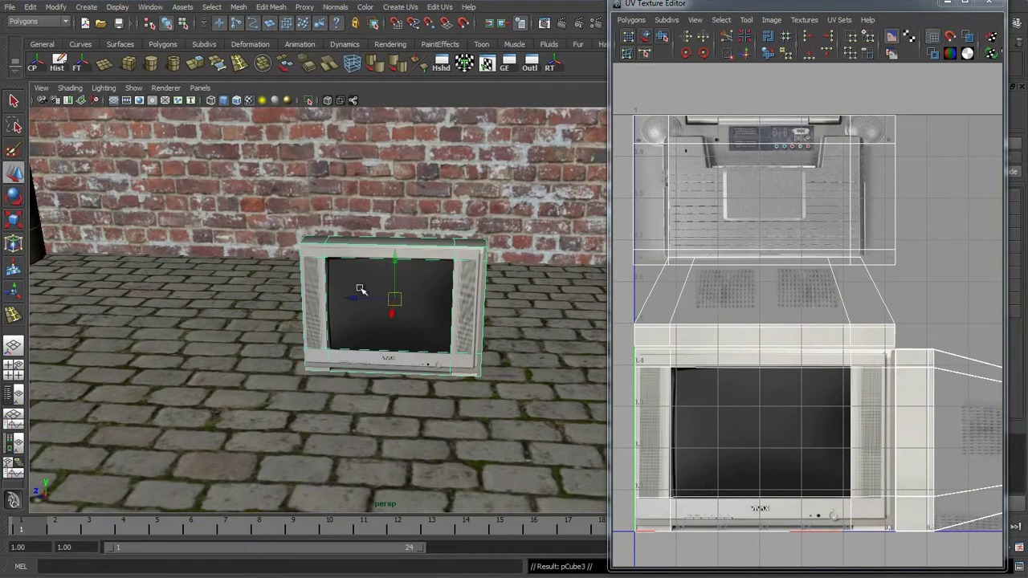
drag(374, 296, 596, 309)
alt+drag(407, 303, 448, 330)
Try to delete all faces of the duplicate TV except the screen face, and undo the deletion
right_drag(449, 348, 448, 383)
click(440, 343)
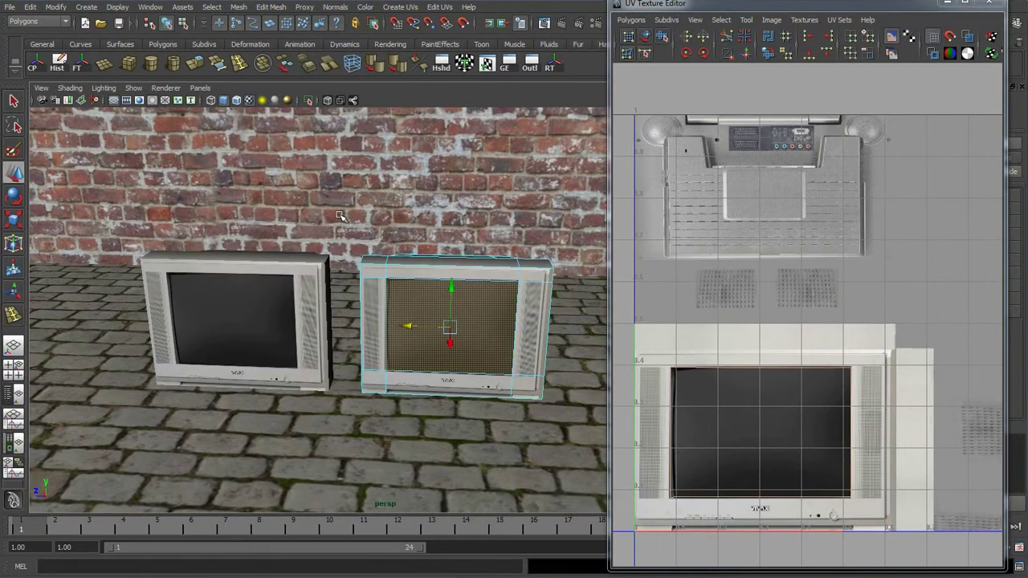
click(477, 325)
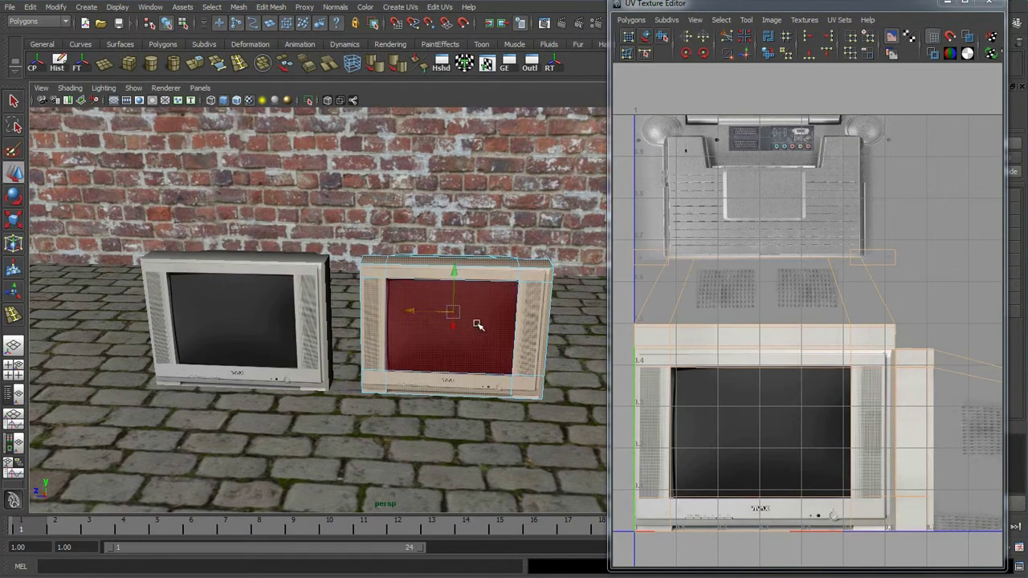
right_drag(447, 321, 452, 310)
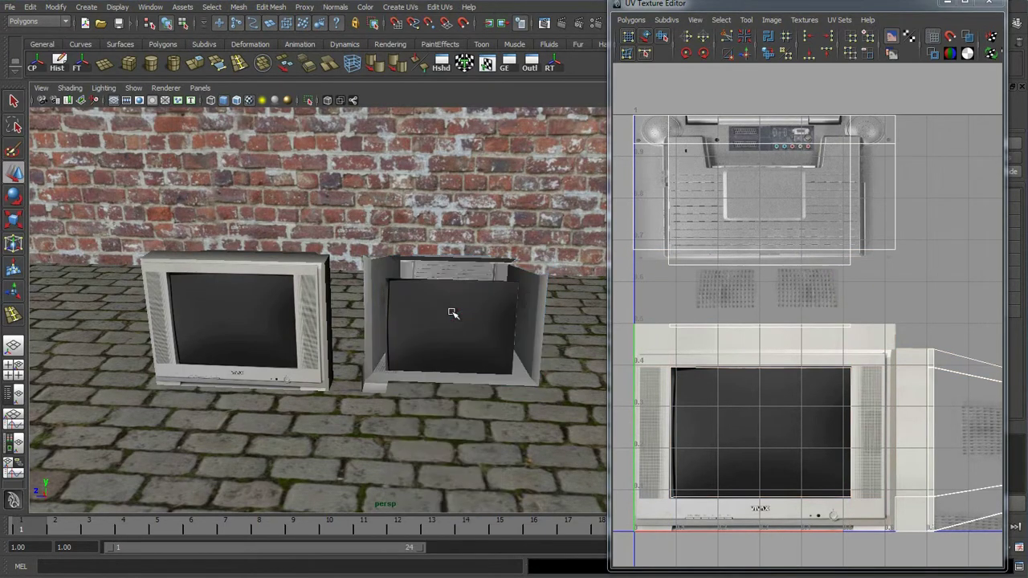
alt+drag(452, 310, 361, 289)
key(ctrl+z)
key(ctrl+z)
key(ctrl+z)
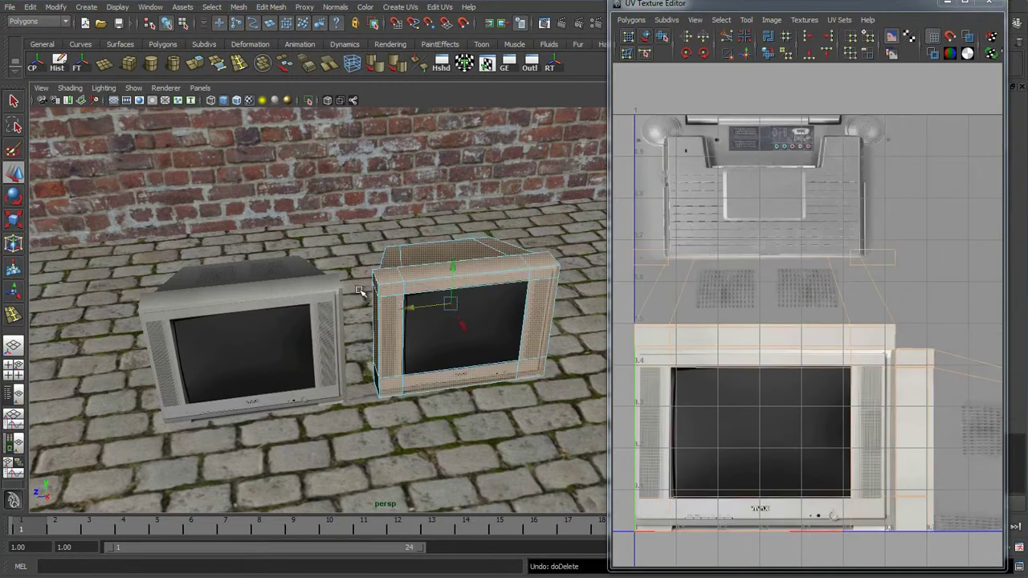
Turn off camera based selection for the Select Tool and delete every face of the duplicate except the screen
right_drag(422, 258, 430, 250)
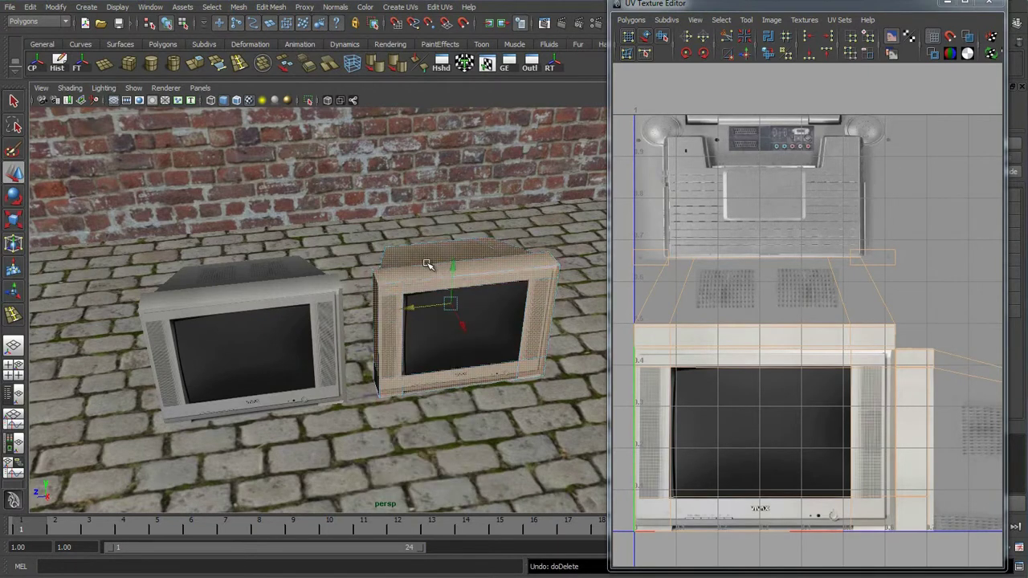
double_click(12, 100)
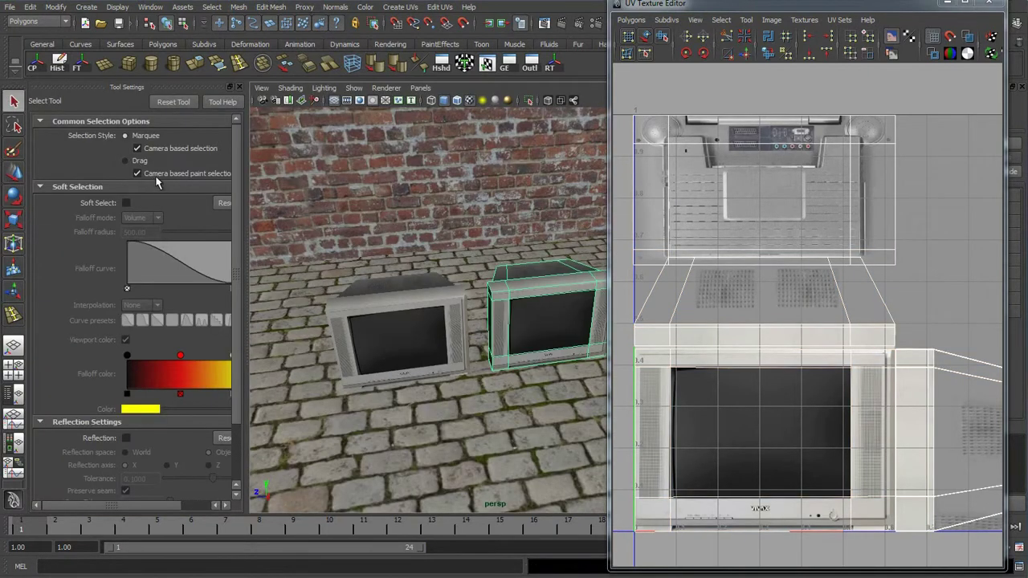
click(232, 87)
right_drag(407, 312, 370, 216)
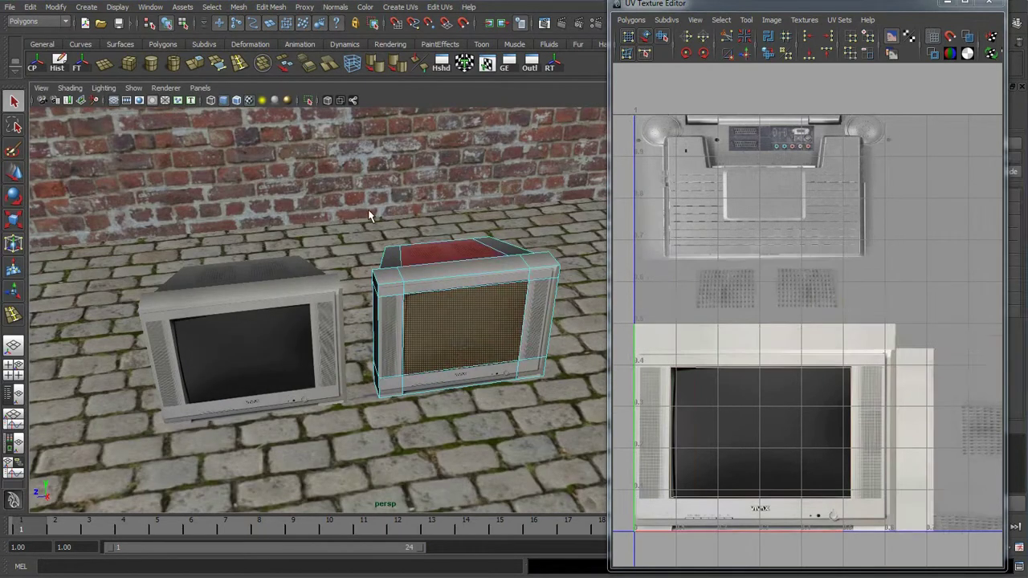
shift+drag(652, 522, 653, 523)
key(Delete)
right_drag(471, 321, 512, 303)
Move the separate screen's left-edge UVs slightly inward and its top-edge UVs slightly down, inside the black screen image
alt+drag(483, 291, 471, 295)
scroll(439, 290, up, 2)
alt+middle_drag(434, 284, 369, 247)
scroll(319, 239, up, 4)
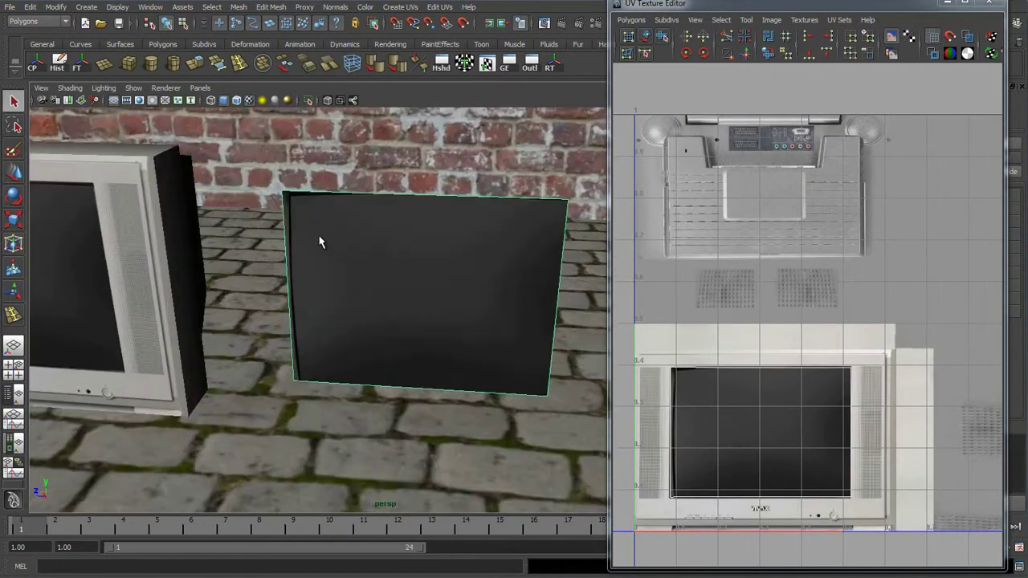
scroll(307, 211, up, 3)
right_drag(708, 418, 696, 383)
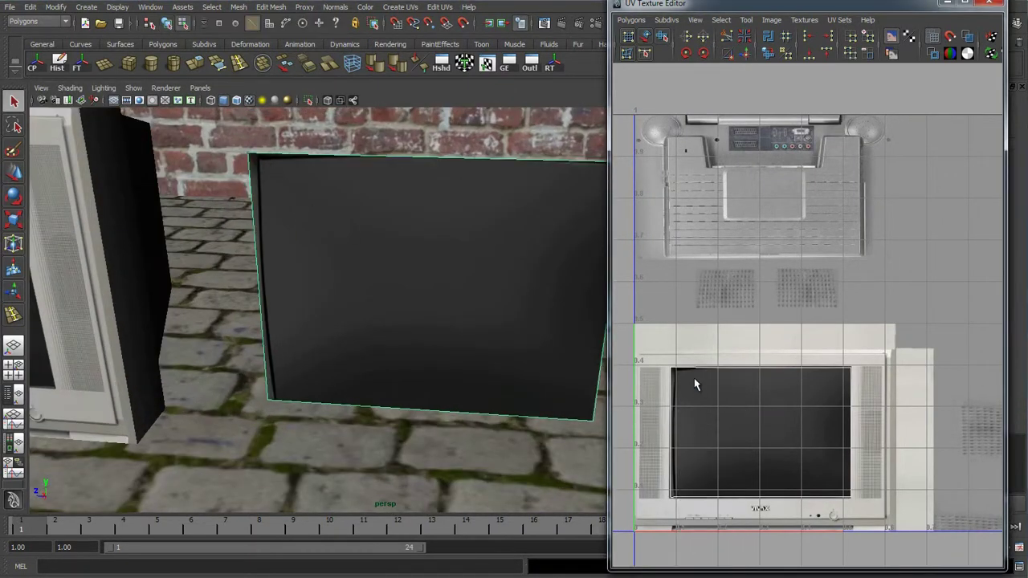
drag(727, 516, 728, 516)
key(w)
drag(744, 431, 750, 430)
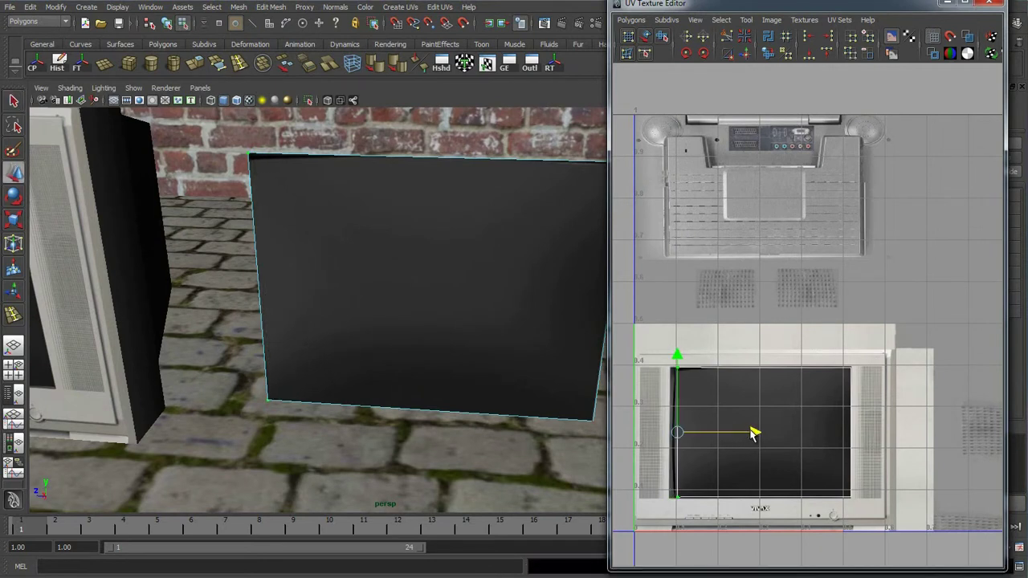
click(723, 369)
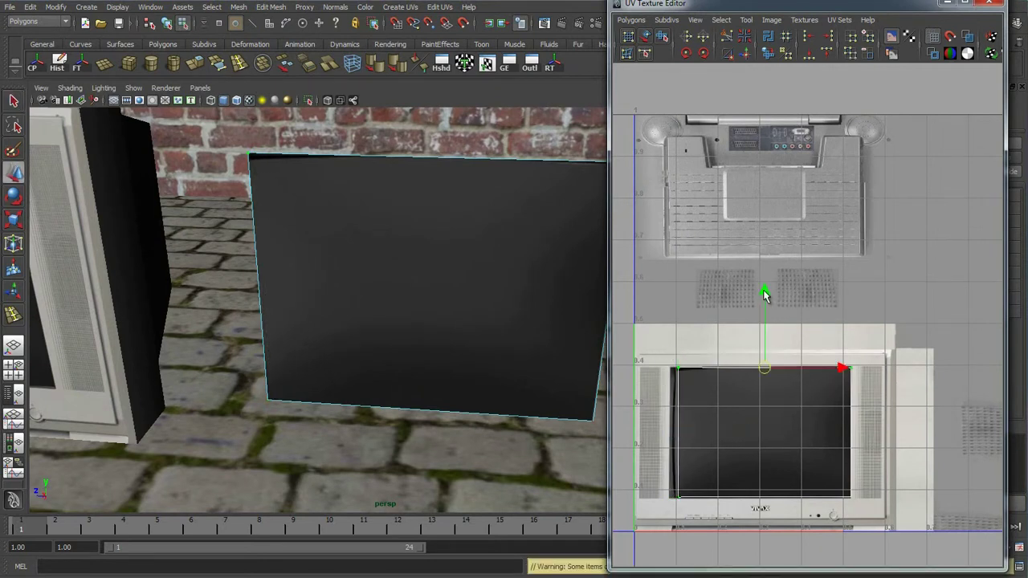
drag(764, 292, 763, 296)
Select the screen face on the original TV and delete it to open the front frame
alt+middle_drag(298, 307, 434, 315)
right_drag(197, 262, 198, 291)
alt+right_drag(199, 286, 152, 253)
click(241, 291)
key(Delete)
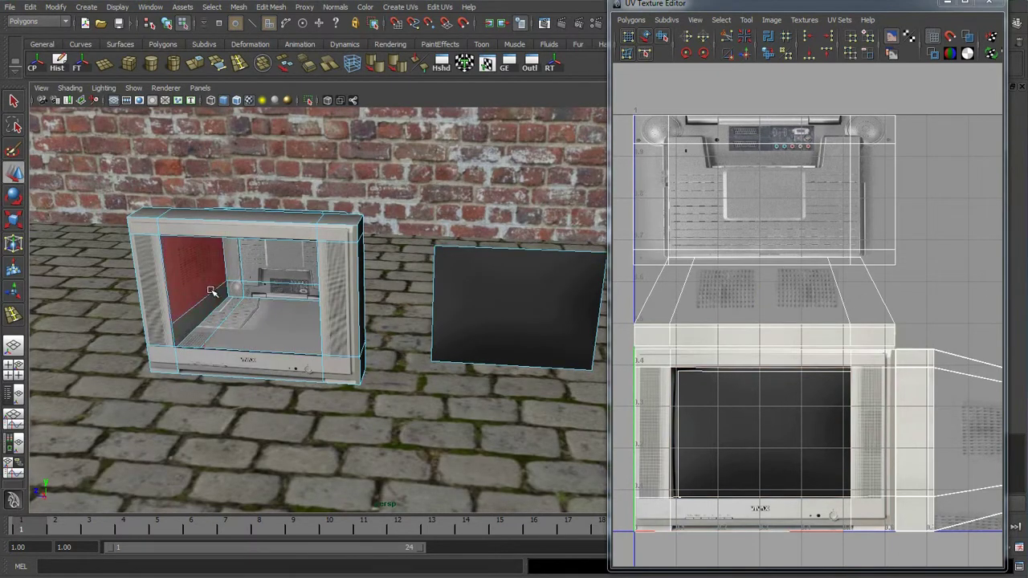
right_drag(504, 294, 533, 278)
click(524, 278)
alt+middle_drag(525, 278, 493, 300)
alt+right_drag(493, 300, 472, 320)
alt+drag(459, 321, 458, 306)
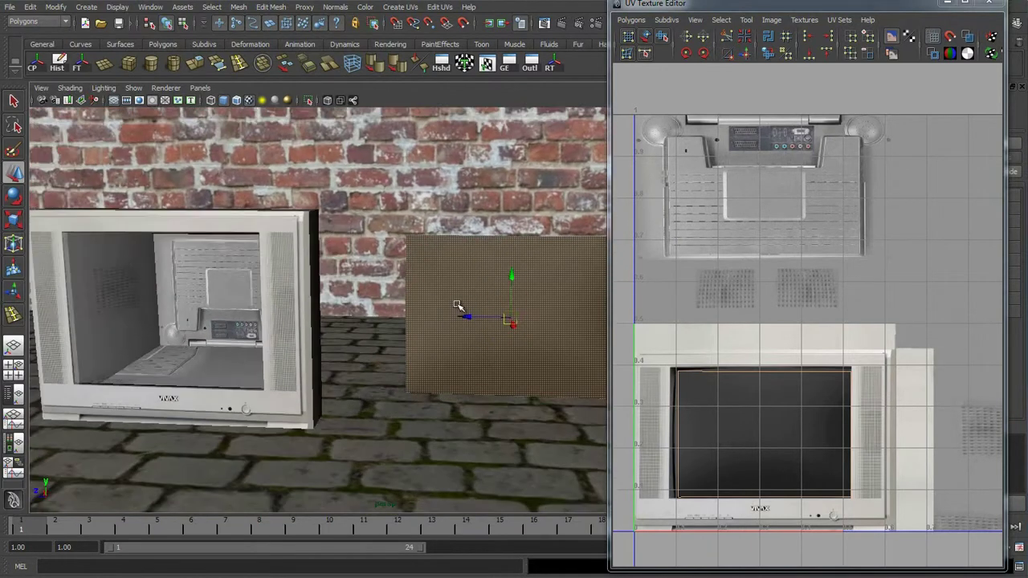
Select the border edges around the original TV's screen opening and extrude them inward into the cabinet
alt+middle_drag(76, 297, 265, 329)
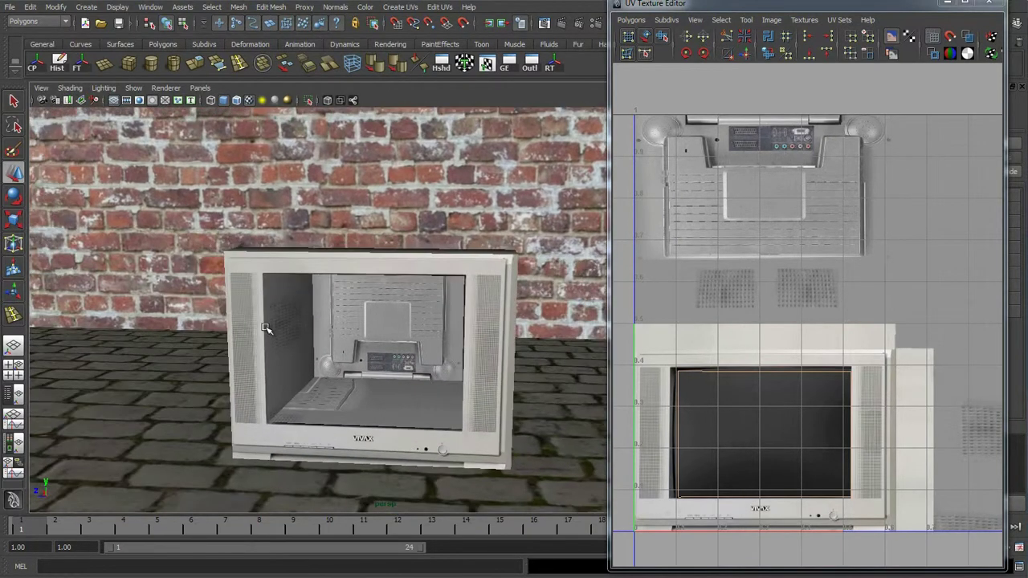
alt+right_drag(266, 329, 255, 305)
alt+drag(254, 305, 216, 282)
click(196, 198)
right_drag(184, 199, 184, 166)
double_click(202, 217)
alt+drag(201, 217, 240, 255)
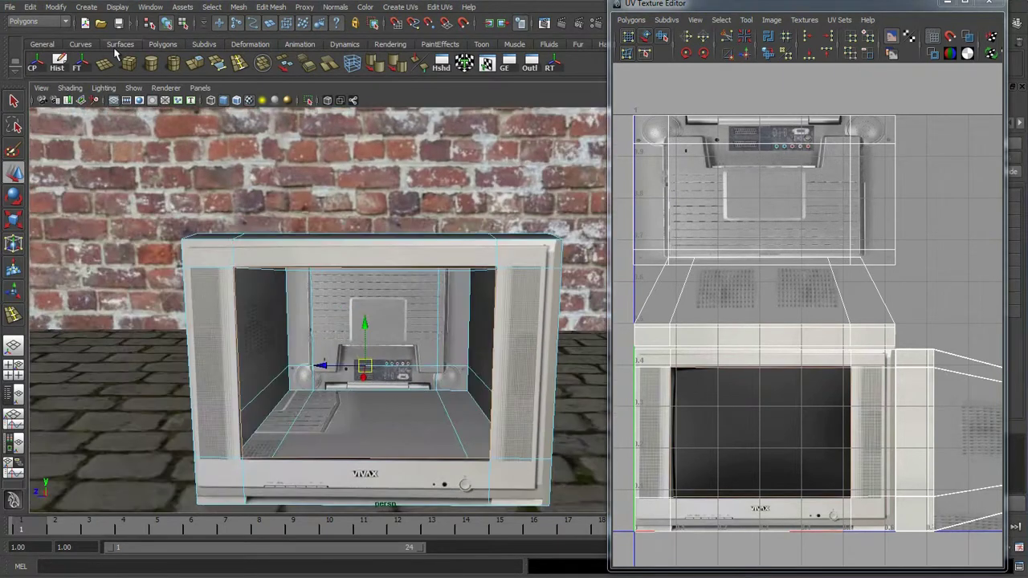
click(196, 62)
alt+drag(265, 480, 341, 459)
alt+drag(221, 298, 244, 277)
right_drag(244, 276, 275, 255)
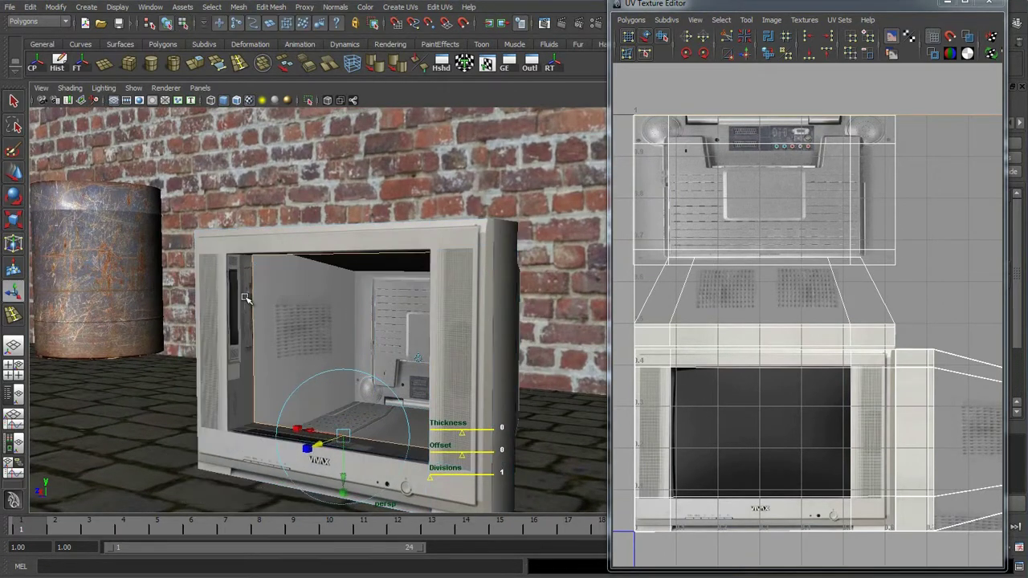
Select the extruded inner faces around the screen opening and apply Automatic Mapping to them
right_drag(241, 314, 241, 345)
alt+drag(261, 368, 298, 342)
scroll(683, 182, down, 5)
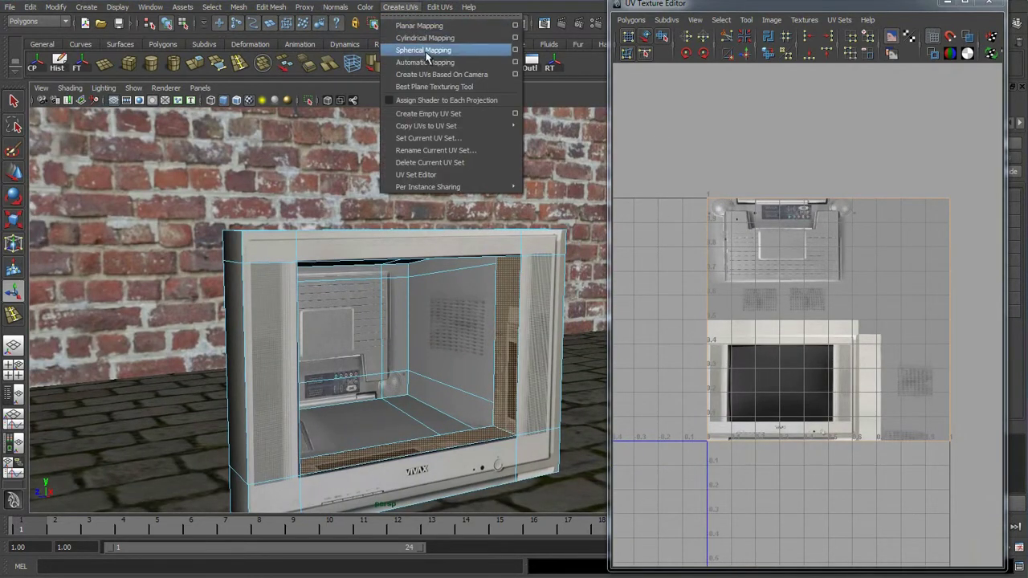
click(433, 53)
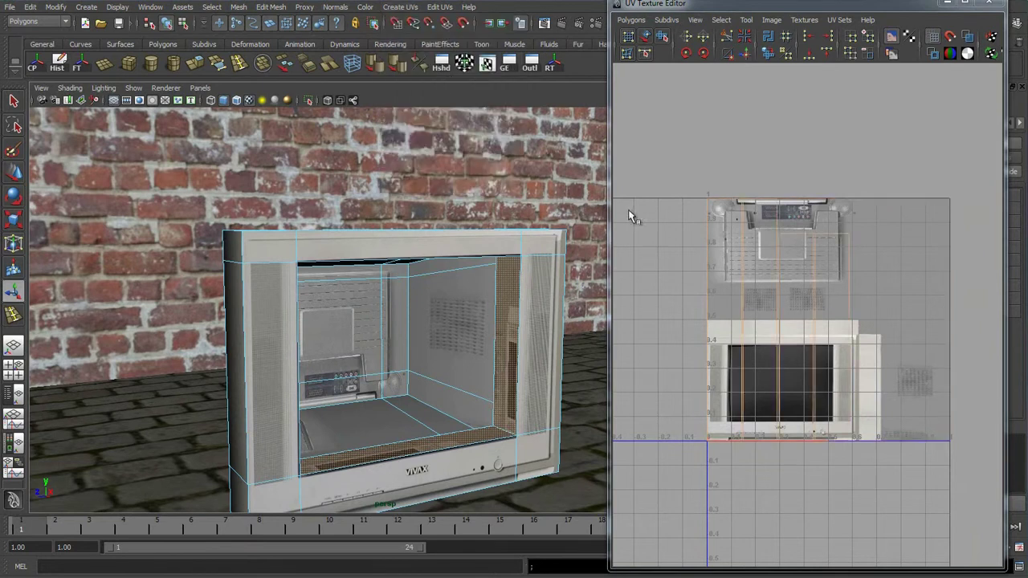
Select all UVs of the mapped inner faces and scale them down to a small patch in the UV layout
right_drag(776, 329, 695, 354)
scroll(761, 313, down, 2)
right_drag(761, 314, 812, 320)
drag(861, 207, 639, 533)
key(r)
middle_drag(778, 349, 743, 389)
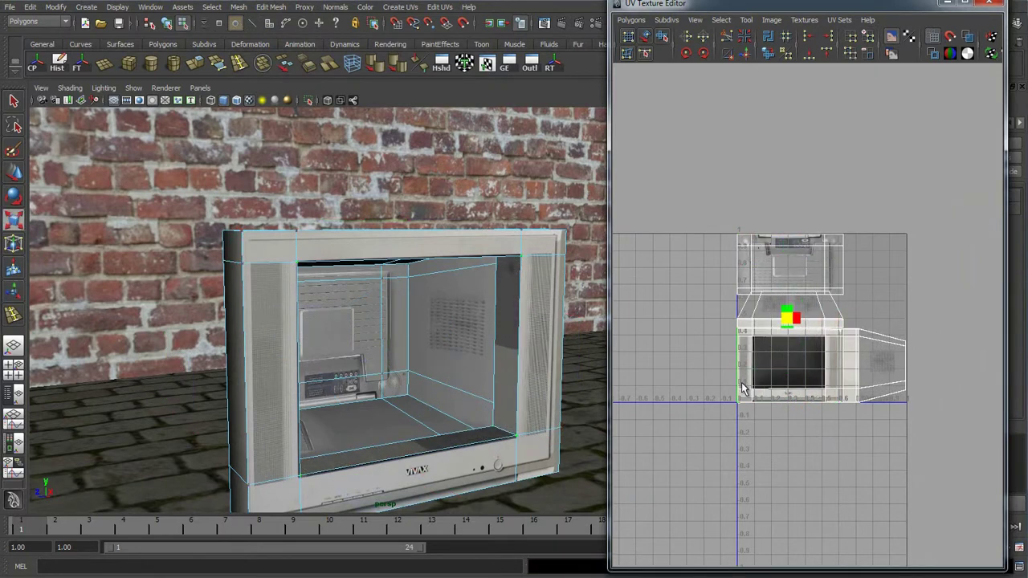
scroll(808, 318, up, 4)
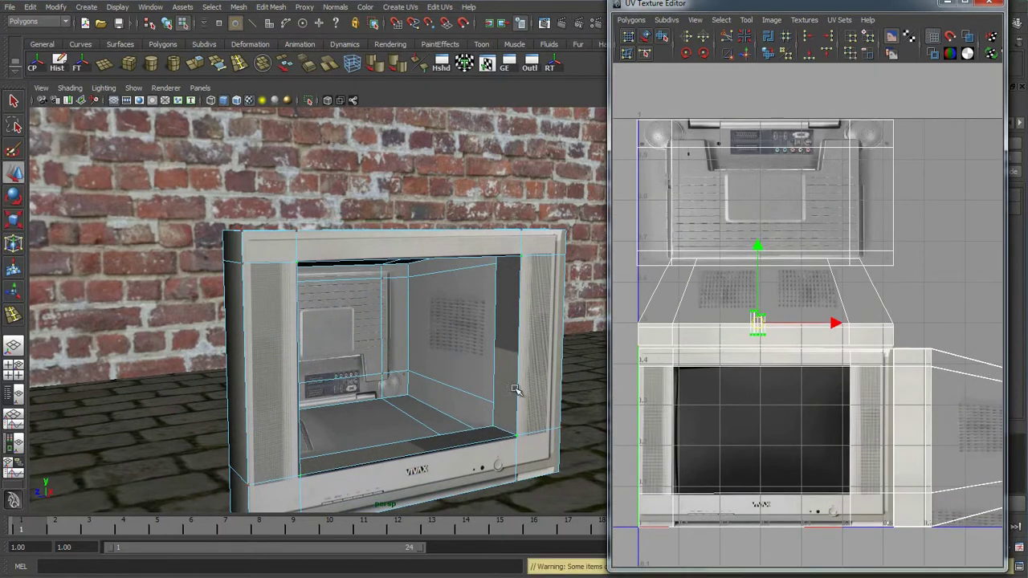
Rotate the UV patch of the TV's inner opening faces and move it onto the plain light casing strip of the texture
scroll(517, 390, up, 5)
scroll(753, 321, up, 2)
drag(728, 330, 761, 351)
click(686, 54)
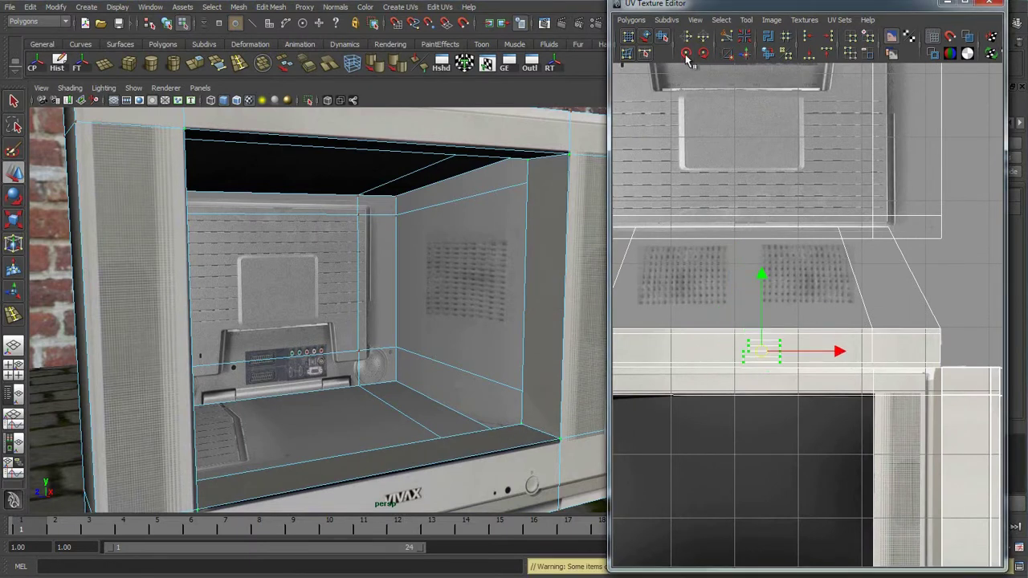
scroll(828, 340, up, 2)
drag(739, 373, 808, 367)
Insert two vertical and two horizontal edge loops on the separate TV screen, dividing it into a three-by-three grid
alt+drag(432, 331, 419, 326)
alt+middle_drag(562, 291, 372, 308)
scroll(463, 279, down, 8)
click(360, 320)
scroll(362, 321, up, 4)
right_drag(363, 320, 380, 300)
click(239, 64)
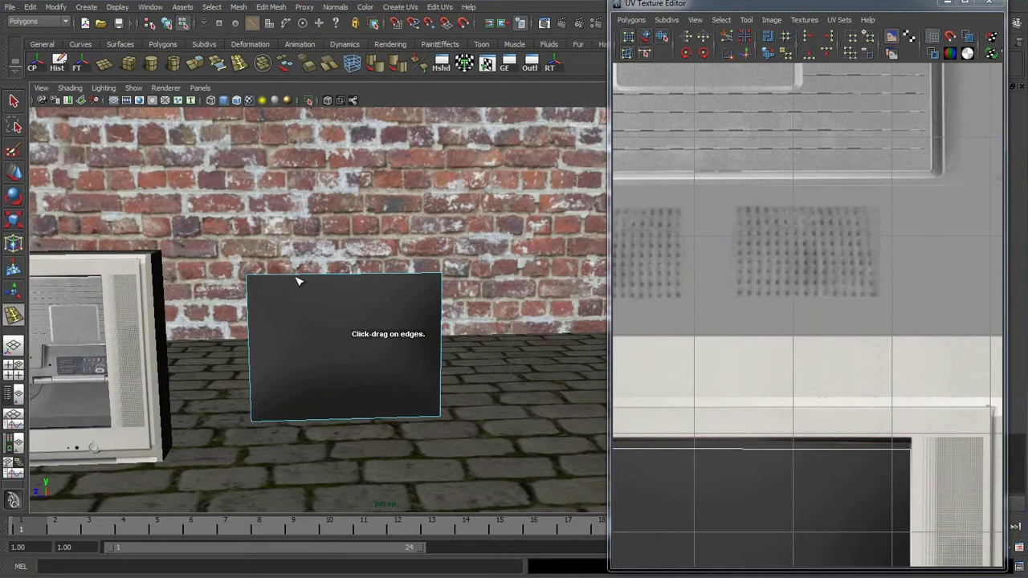
click(314, 279)
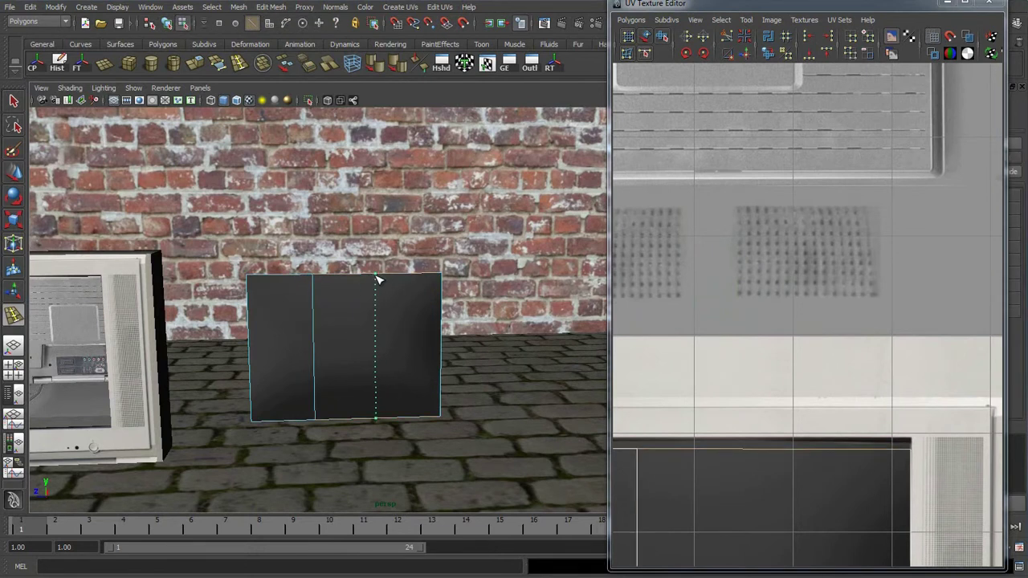
click(380, 278)
click(442, 319)
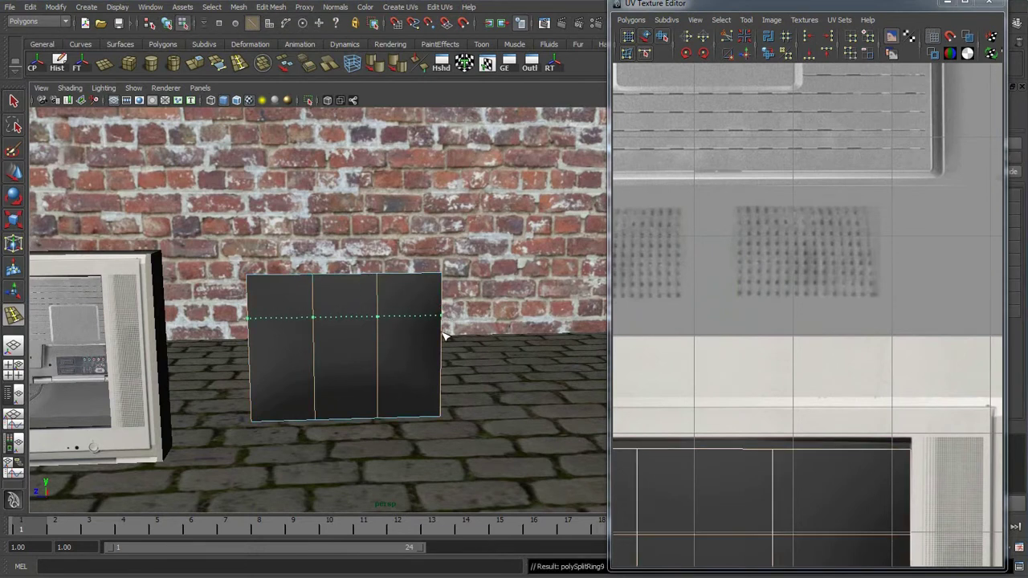
click(442, 378)
click(443, 378)
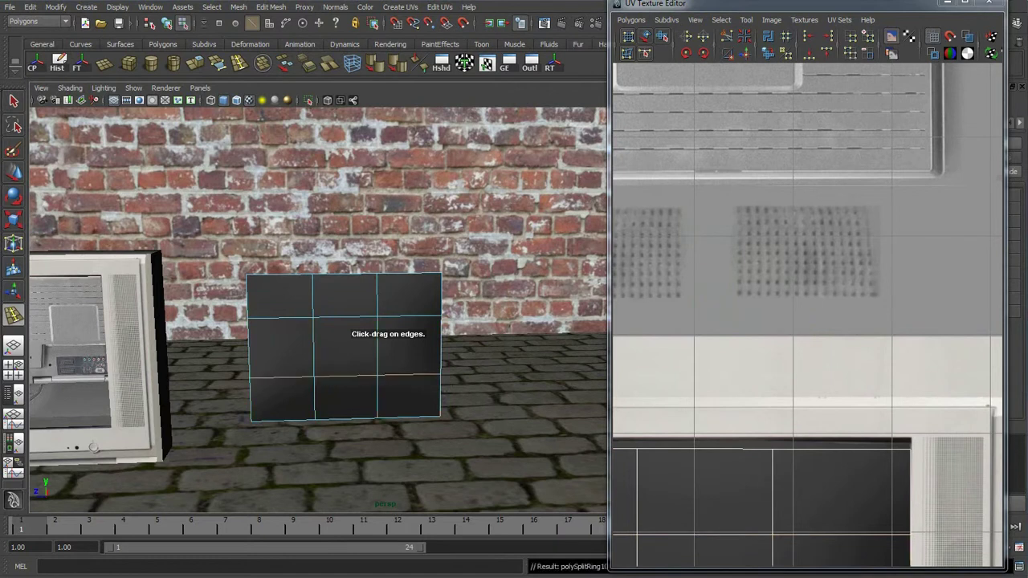
Pull the screen's two inner vertical edge loops and its centre face slightly forward to give the glass a bulge
click(21, 106)
alt+drag(382, 325, 323, 351)
right_drag(323, 350, 314, 324)
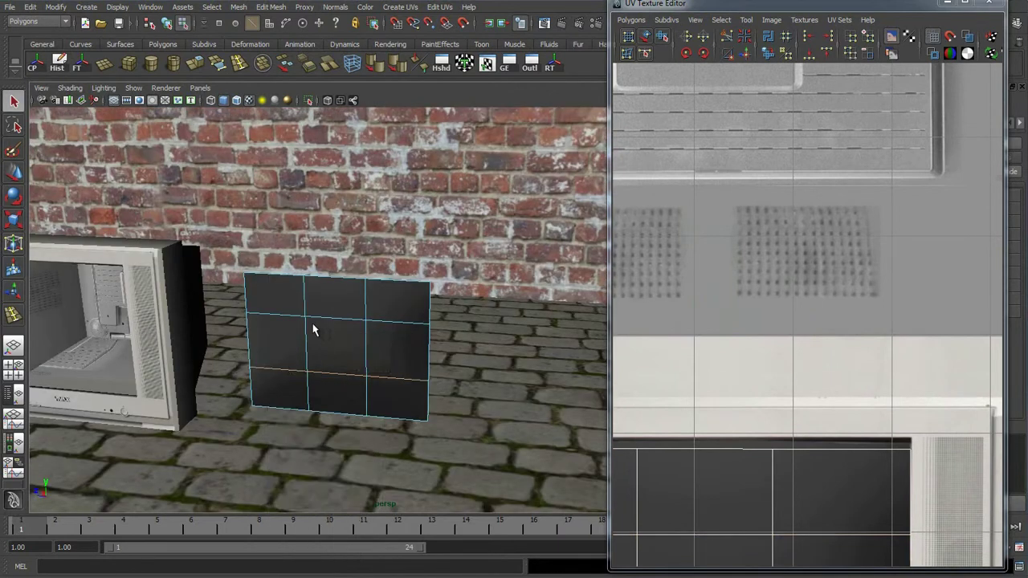
shift+click(366, 346)
key(w)
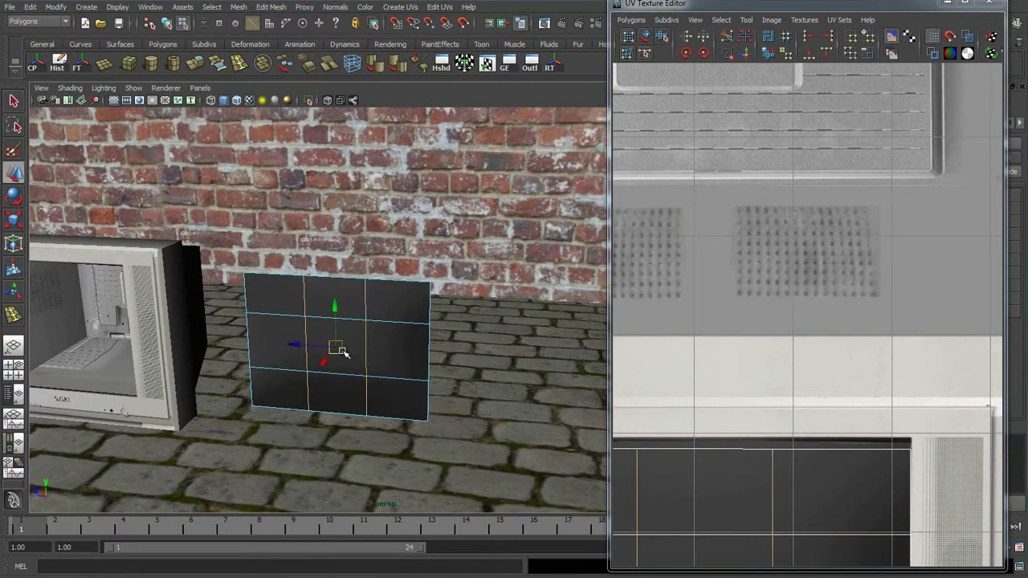
drag(330, 364, 321, 367)
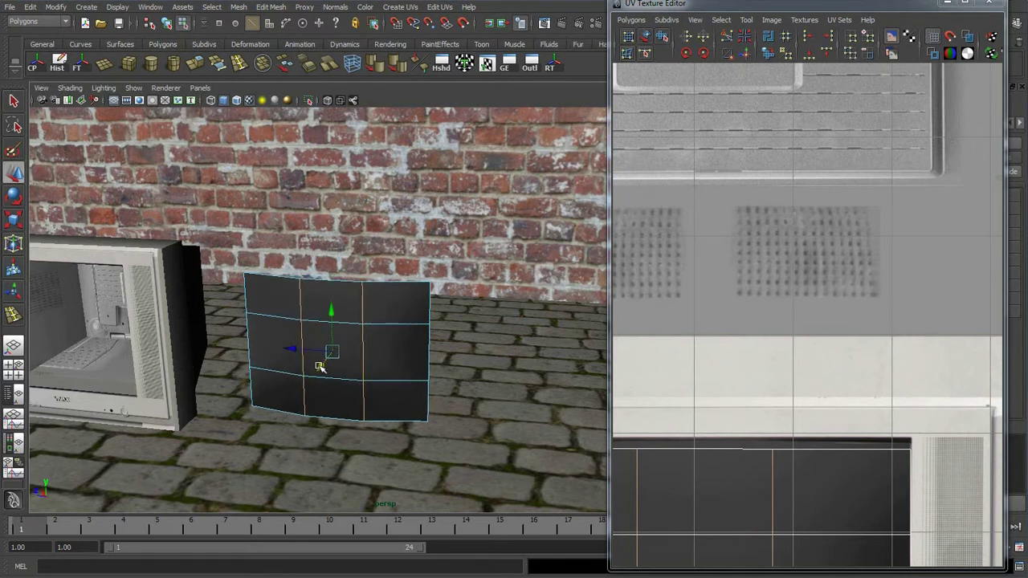
right_drag(390, 350, 356, 362)
click(331, 374)
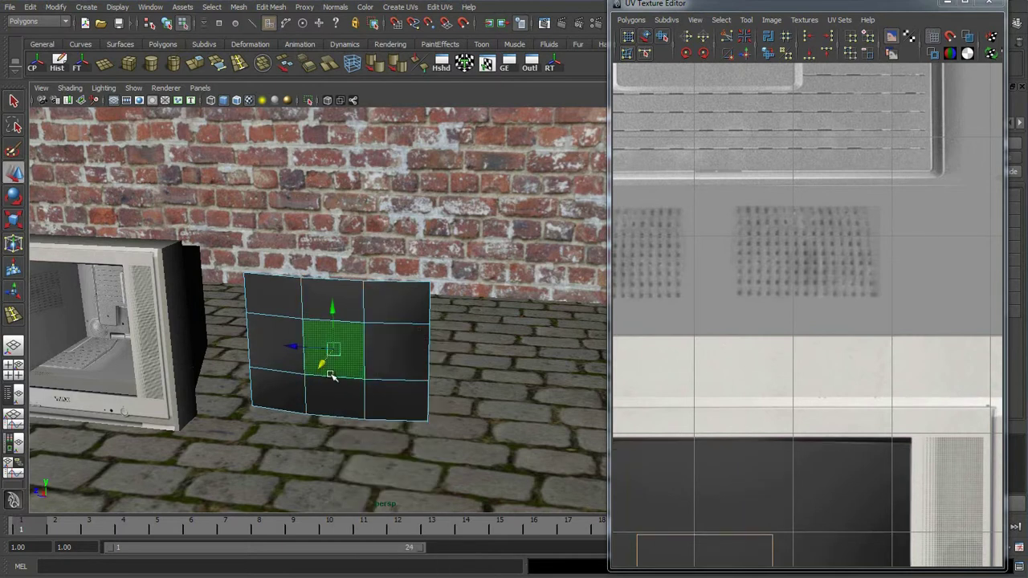
Move the whole curved screen object into the TV cabinet's front opening and adjust its depth
right_drag(377, 319, 425, 290)
click(398, 302)
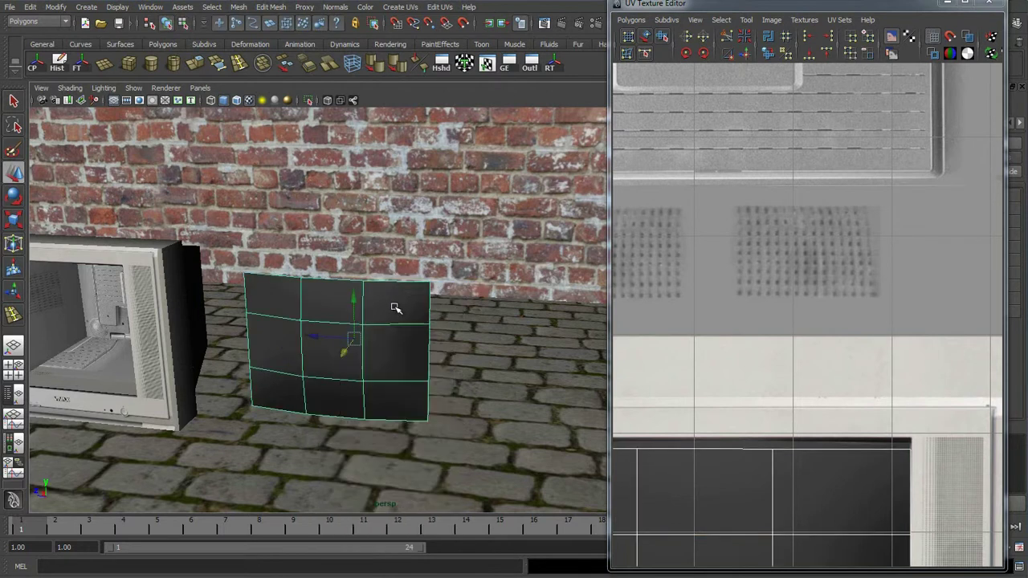
alt+middle_drag(224, 274, 429, 335)
middle_drag(358, 324, 171, 327)
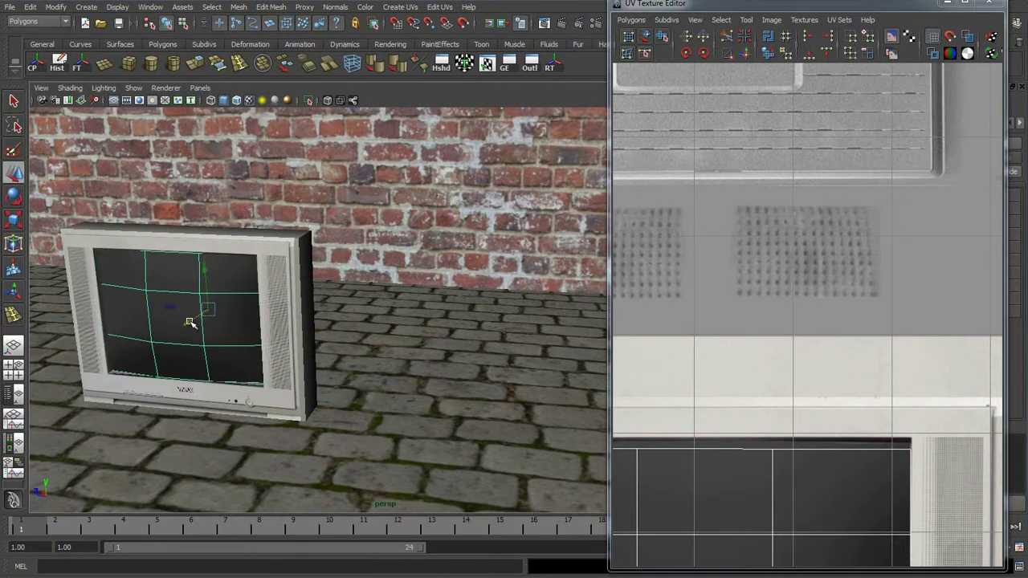
key(r)
key(w)
drag(187, 324, 190, 321)
Select the TV cabinet and screen together, group them, and centre the group's pivot
scroll(271, 270, down, 5)
right_drag(271, 270, 336, 269)
key(ctrl+g)
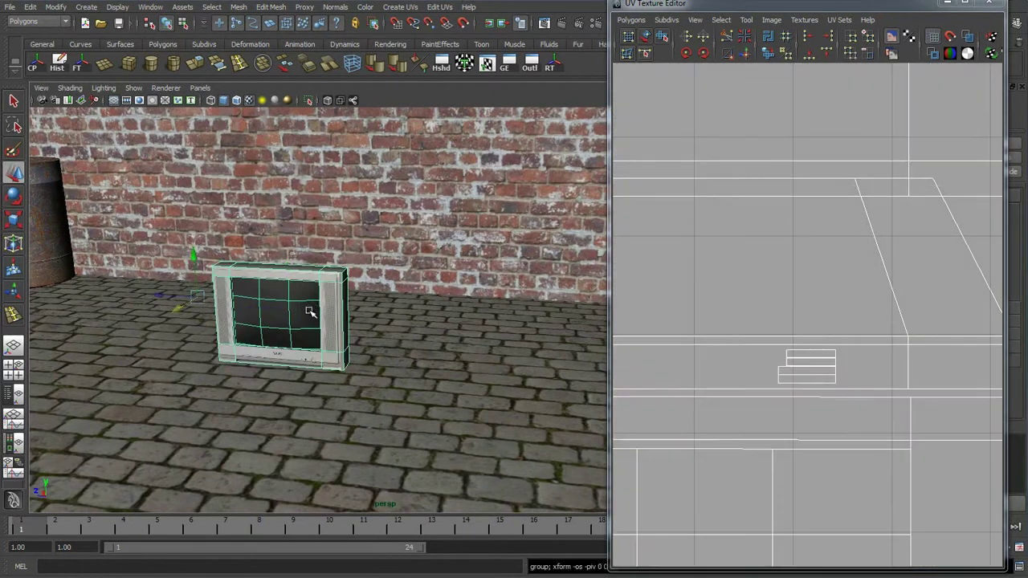
click(37, 64)
Move the grouped television across the cobbled ground closer to the brick wall
drag(277, 318, 332, 276)
scroll(458, 264, up, 2)
alt+drag(458, 264, 440, 321)
key(e)
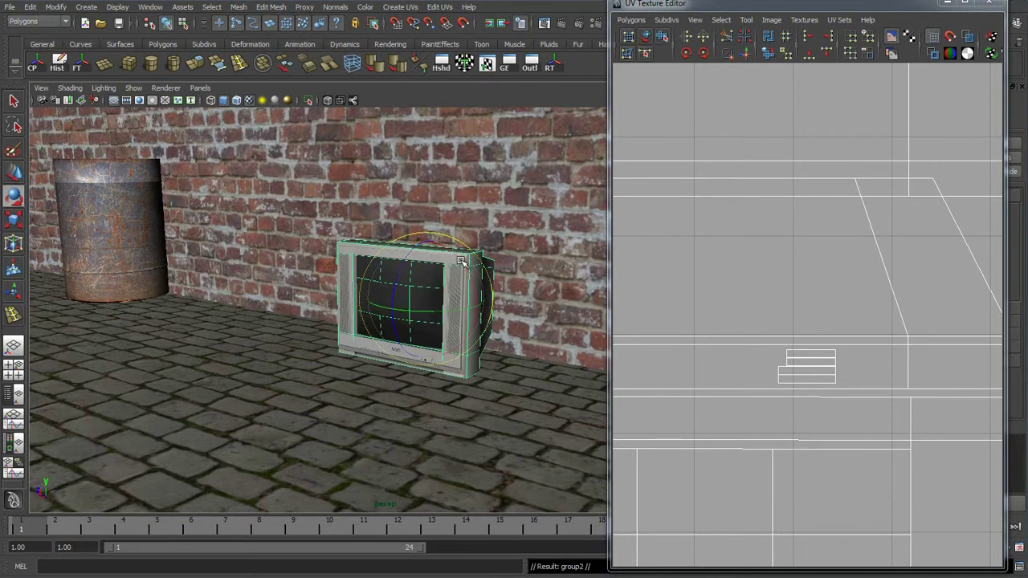
key(w)
Duplicate the television twice, placing one slightly turned copy beside the original and raising the other above that copy
key(ctrl+d)
drag(398, 295, 289, 176)
key(ctrl+d)
drag(349, 146, 253, 154)
key(w)
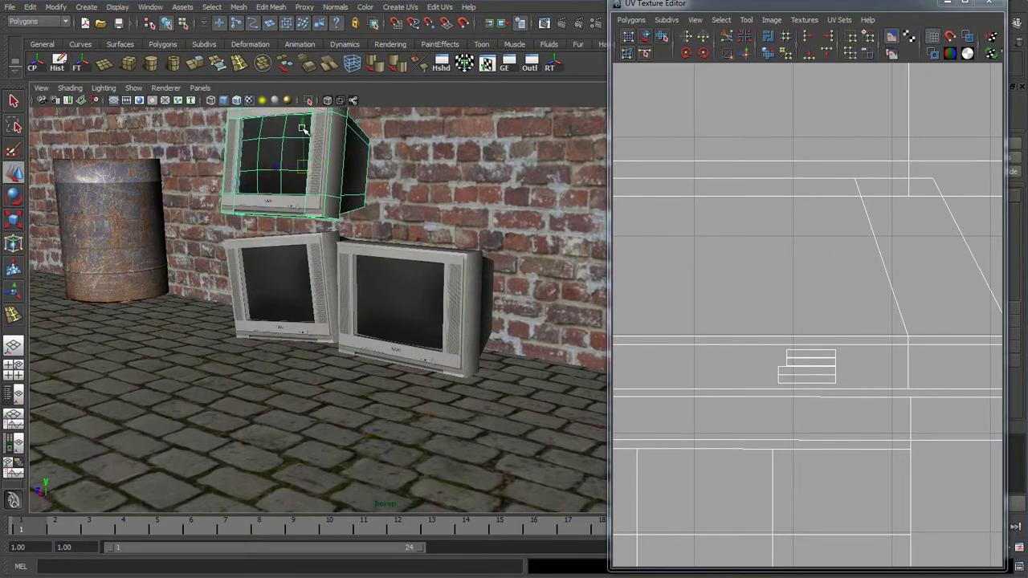